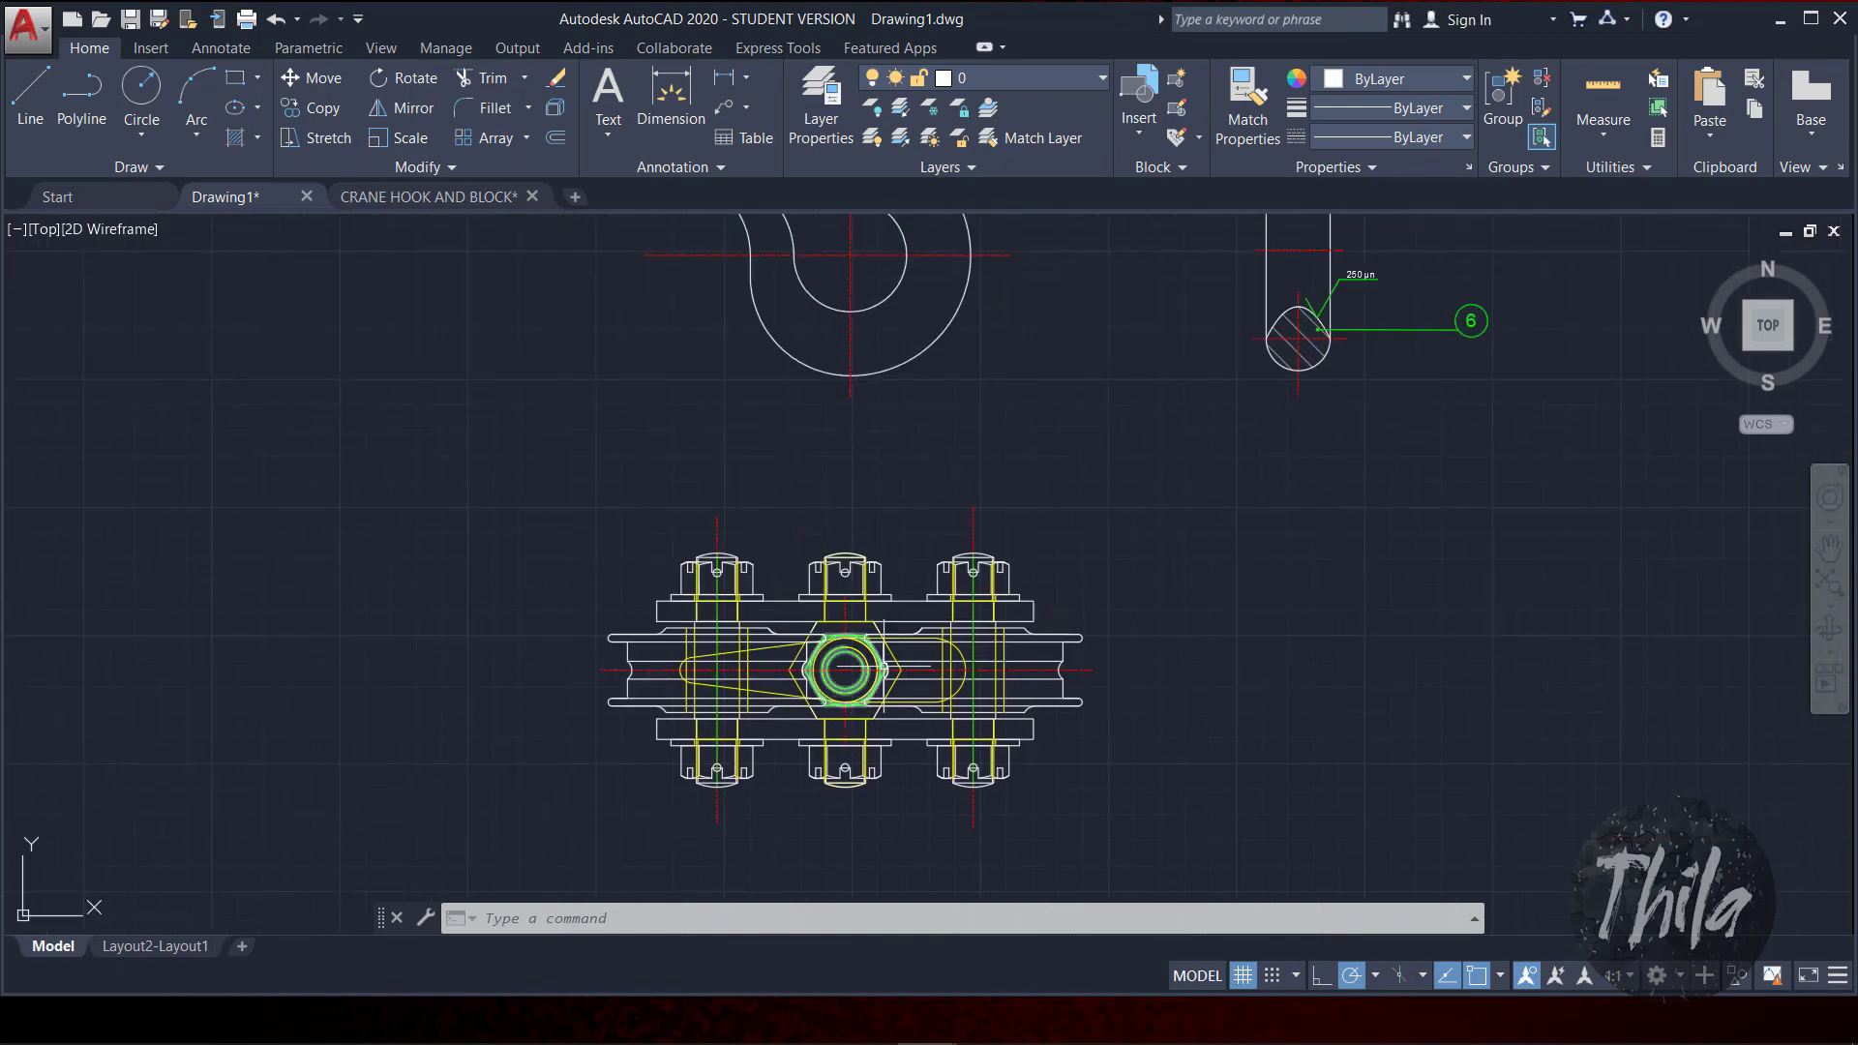
Step: Examine the front, sectional side and top views of the crane hook assembly in model space
scroll(973, 470, down, 6)
mouse_move(995, 376)
middle_down()
mouse_move(913, 548)
mouse_move(913, 664)
mouse_move(913, 555)
middle_up()
scroll(908, 546, up, 6)
scroll(912, 553, down, 5)
mouse_move(889, 629)
middle_down()
mouse_move(918, 475)
mouse_move(1101, 386)
middle_up()
scroll(863, 554, up, 5)
scroll(1101, 390, down, 5)
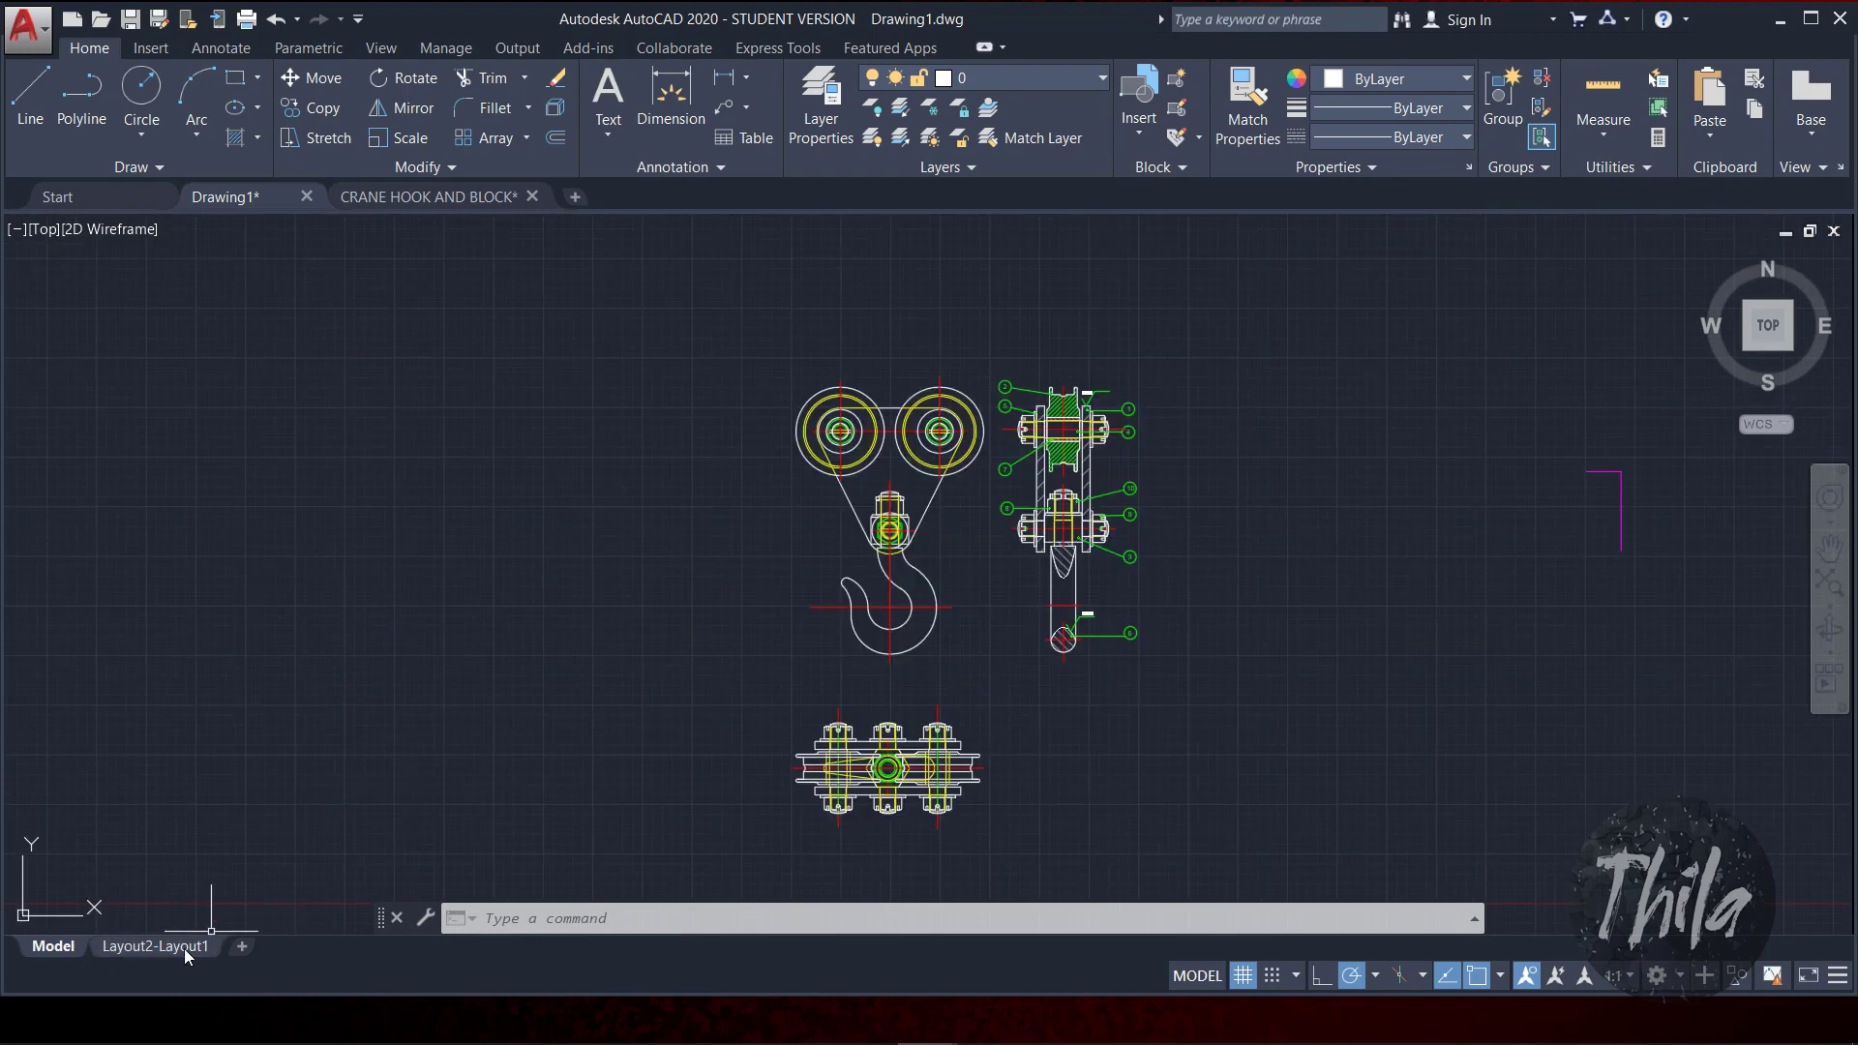
Step: Open Layout2-Layout1 and examine the sheet's border and title block
click(184, 949)
scroll(833, 407, down, 6)
scroll(834, 407, up, 2)
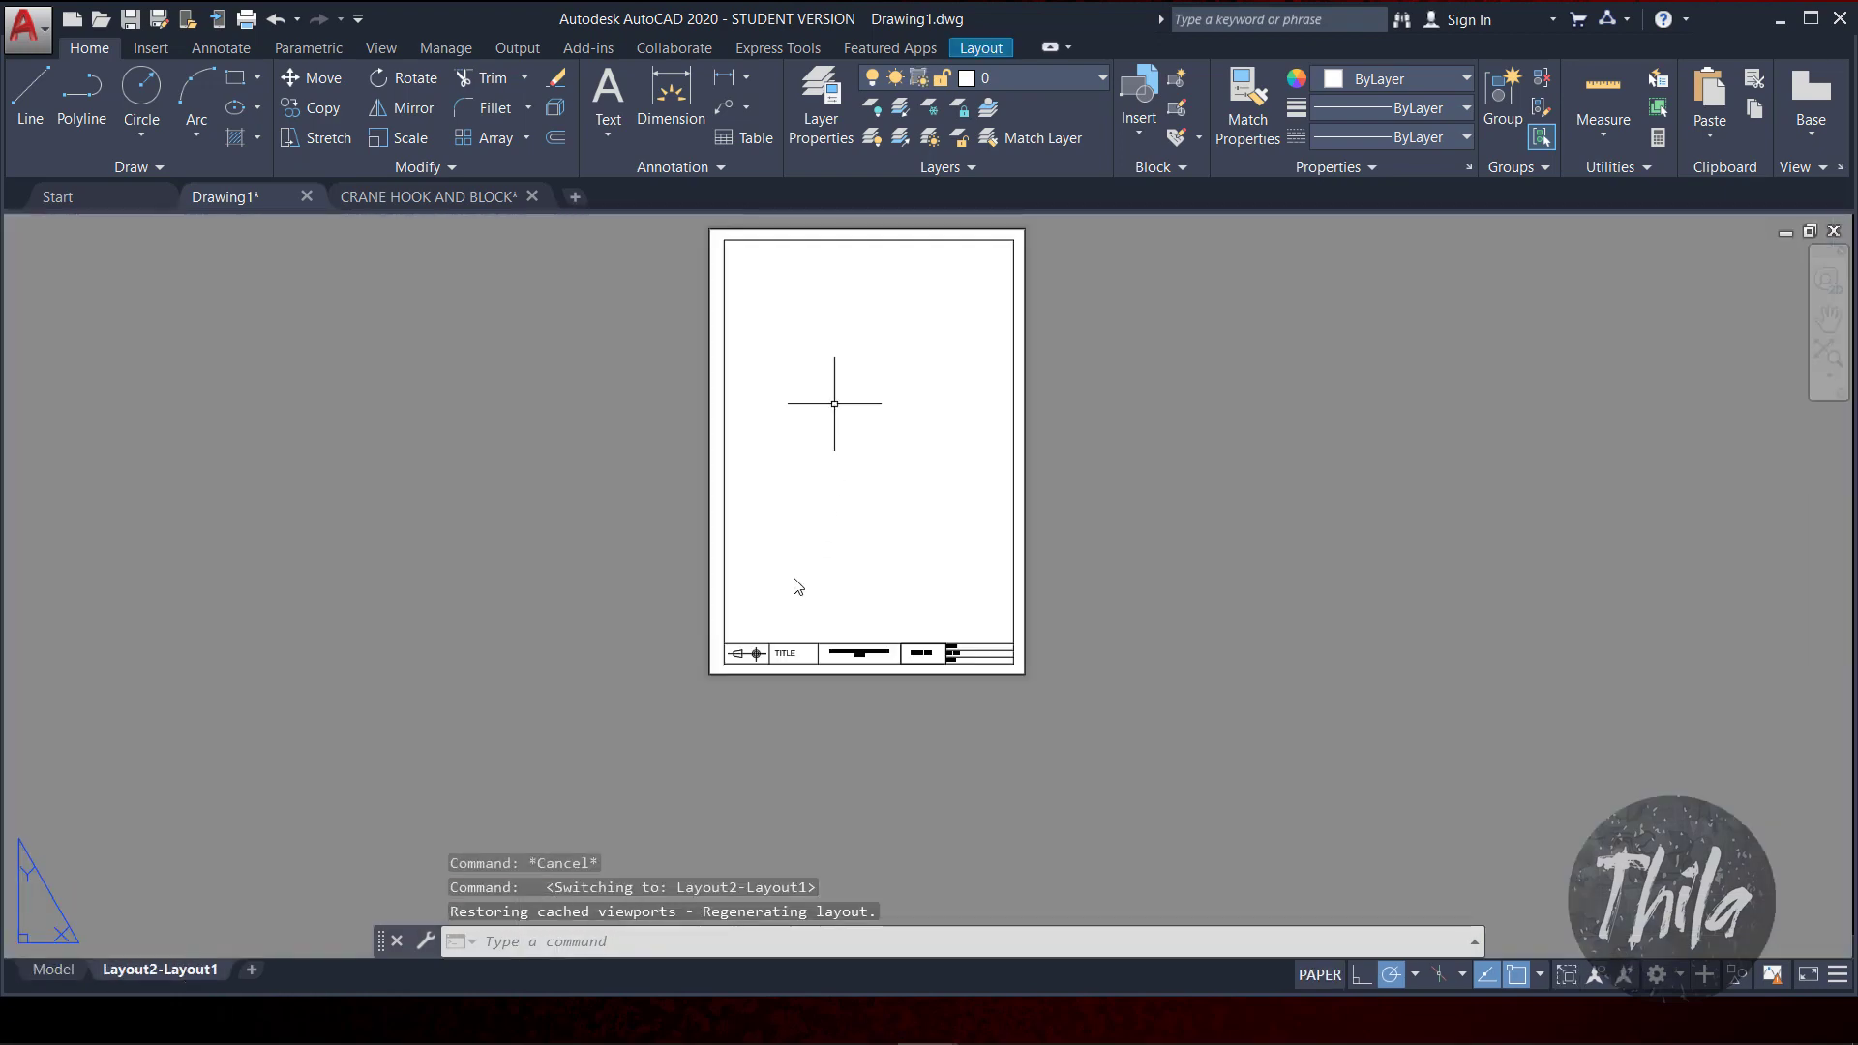
scroll(745, 696, up, 8)
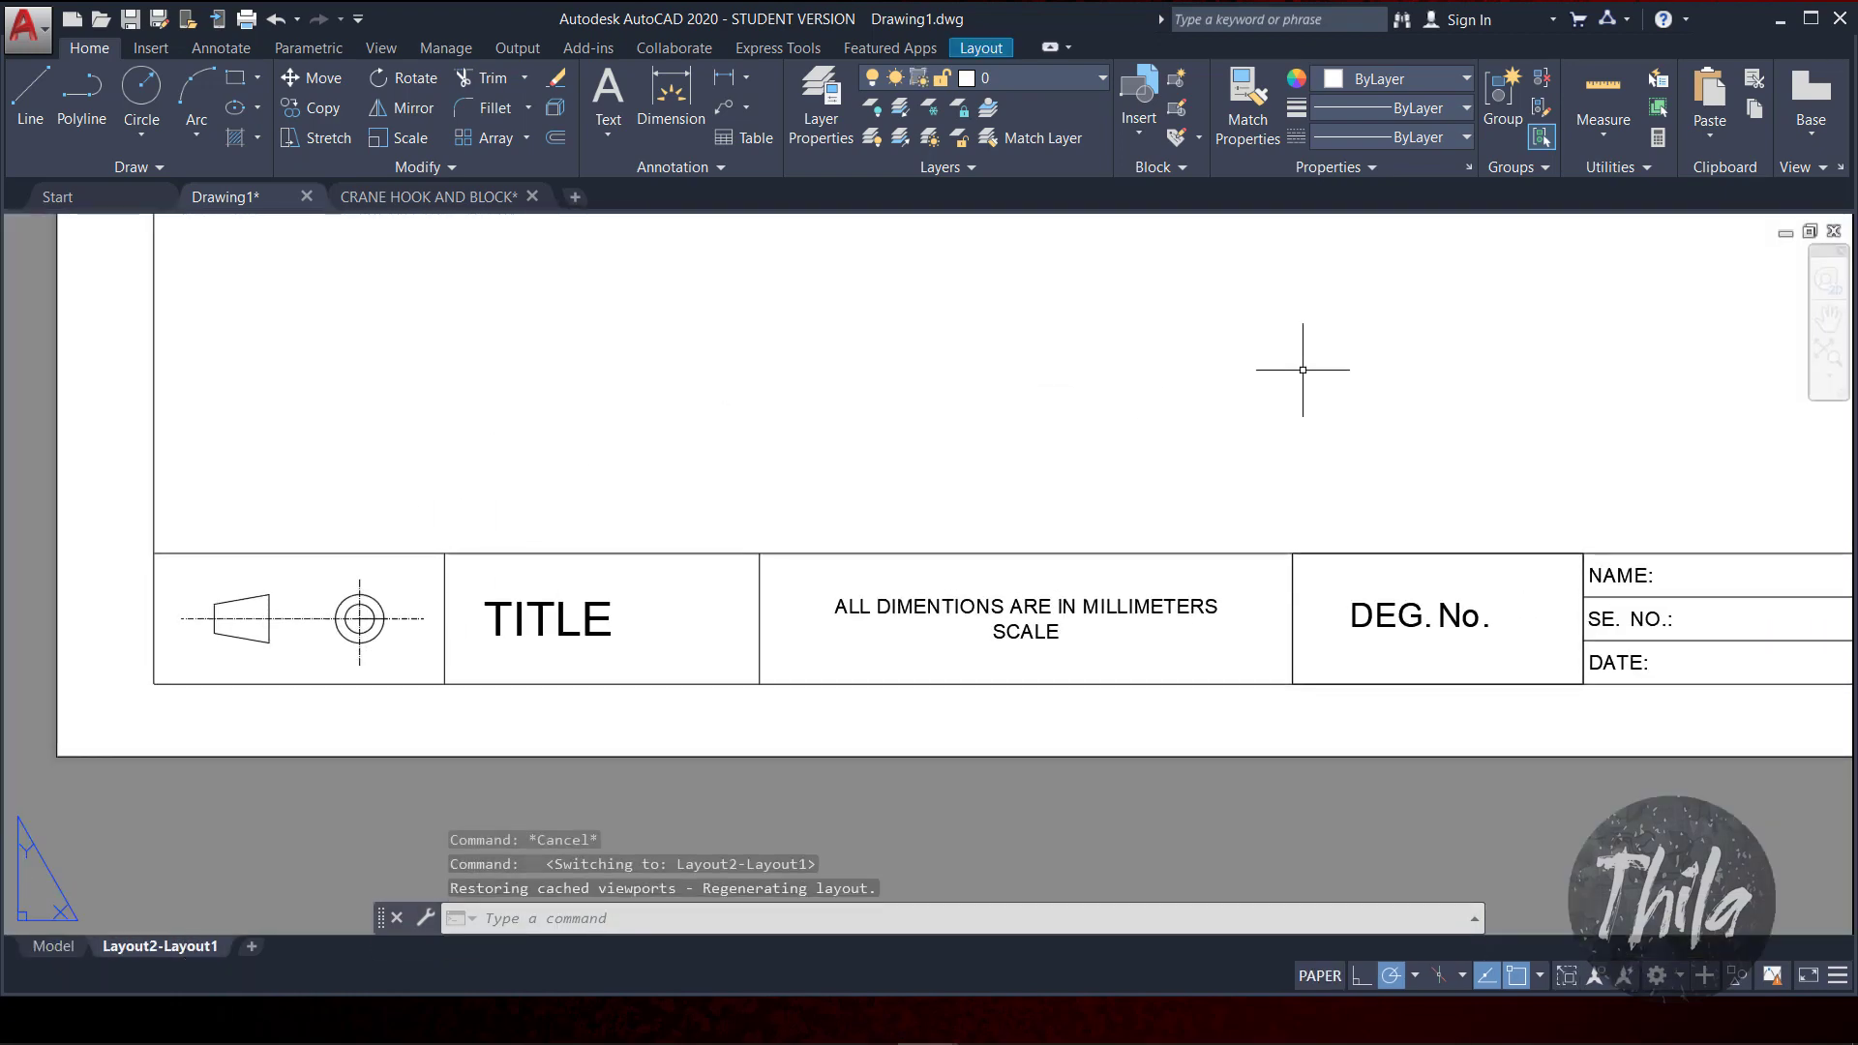
scroll(1112, 664, down, 5)
middle_drag(1078, 427, 870, 737)
scroll(788, 415, up, 2)
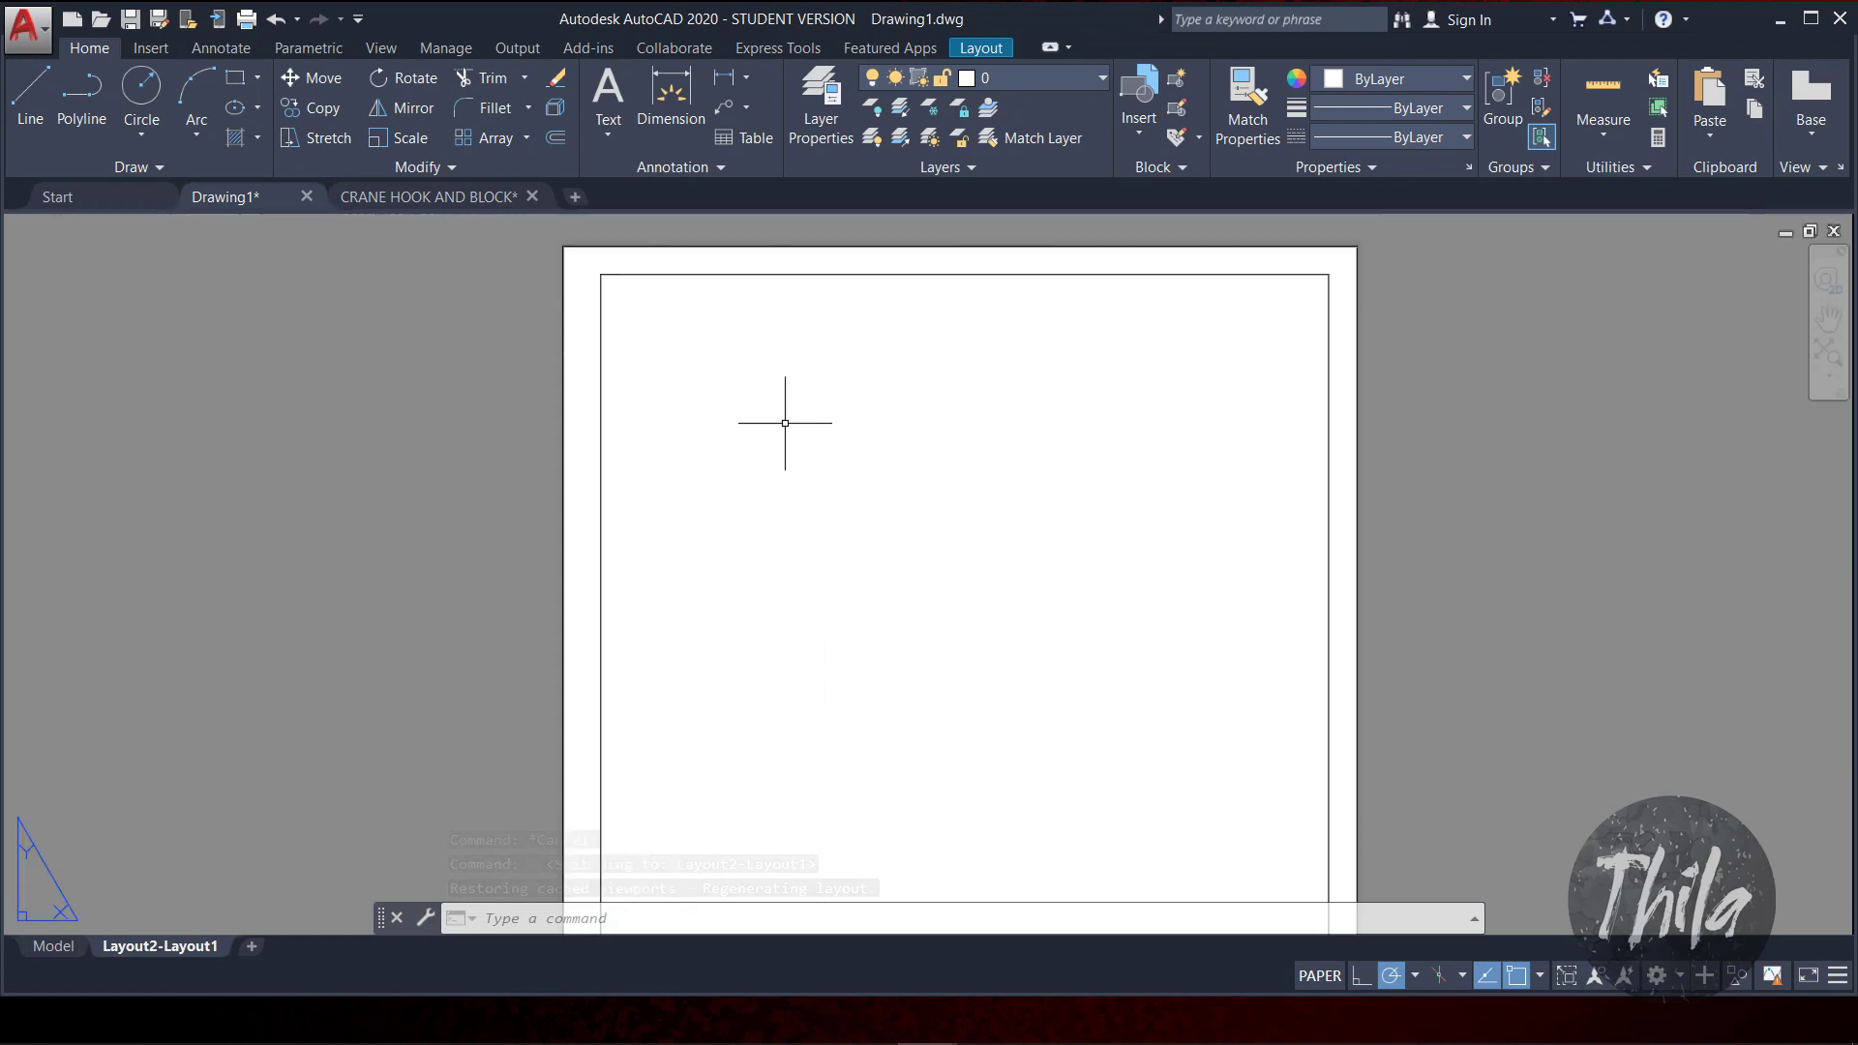
middle_drag(788, 415, 768, 490)
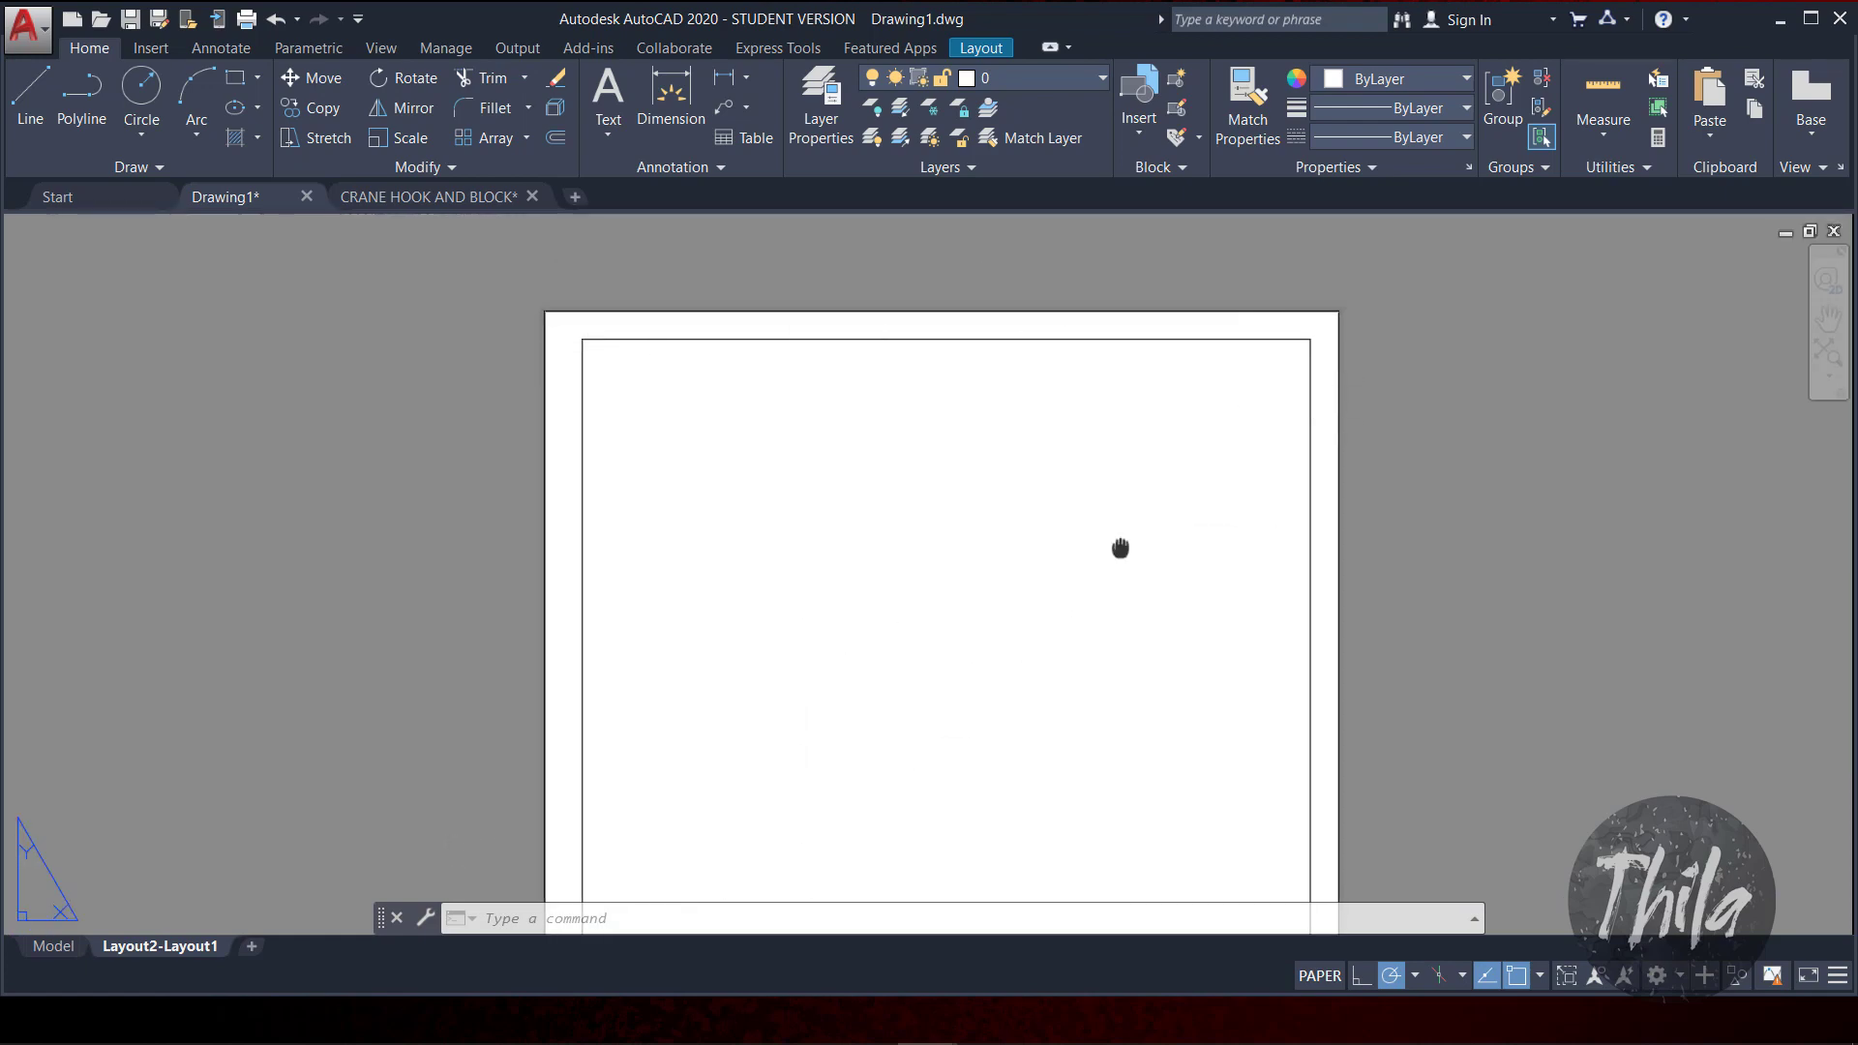
middle_drag(1120, 543, 928, 462)
scroll(1129, 394, down, 4)
scroll(1114, 430, up, 3)
scroll(1114, 429, down, 1)
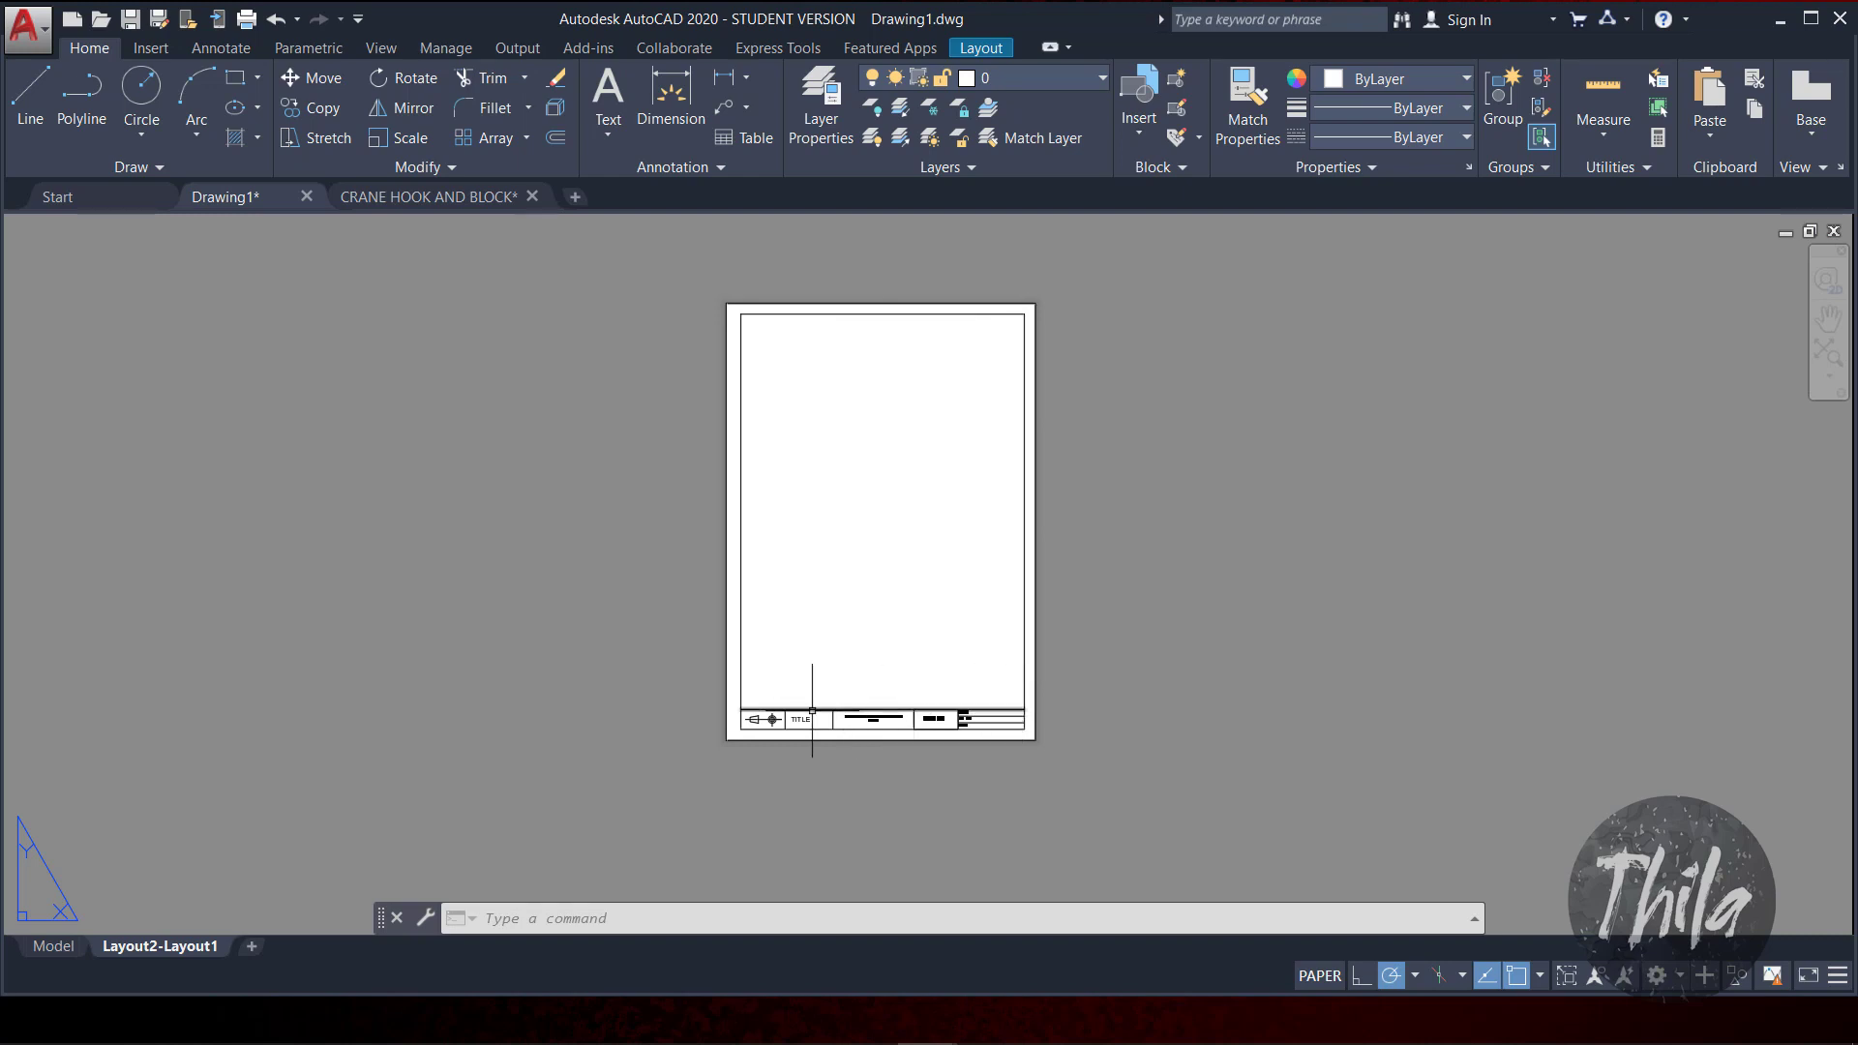
Step: Measure the height of the layout's drawing area from the title block to the border's upper-left corner with a temporary line
key(l)
key(Return)
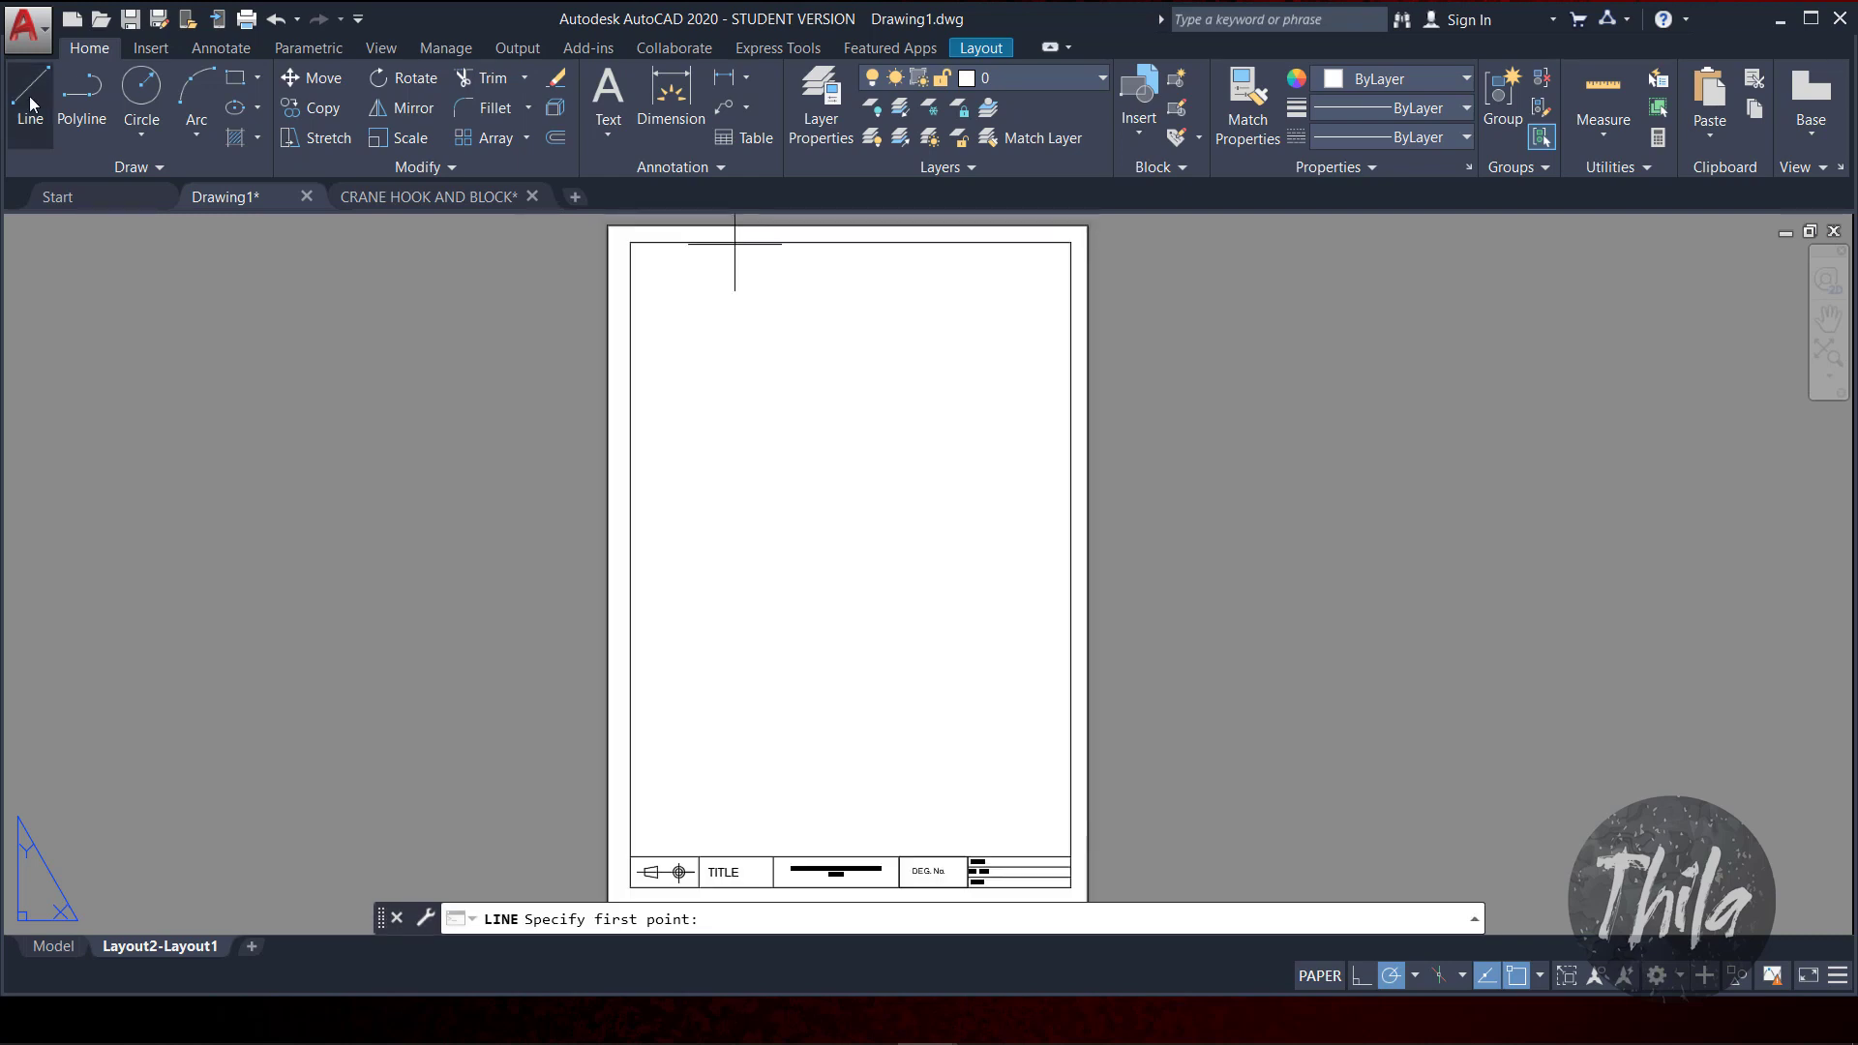
click(630, 857)
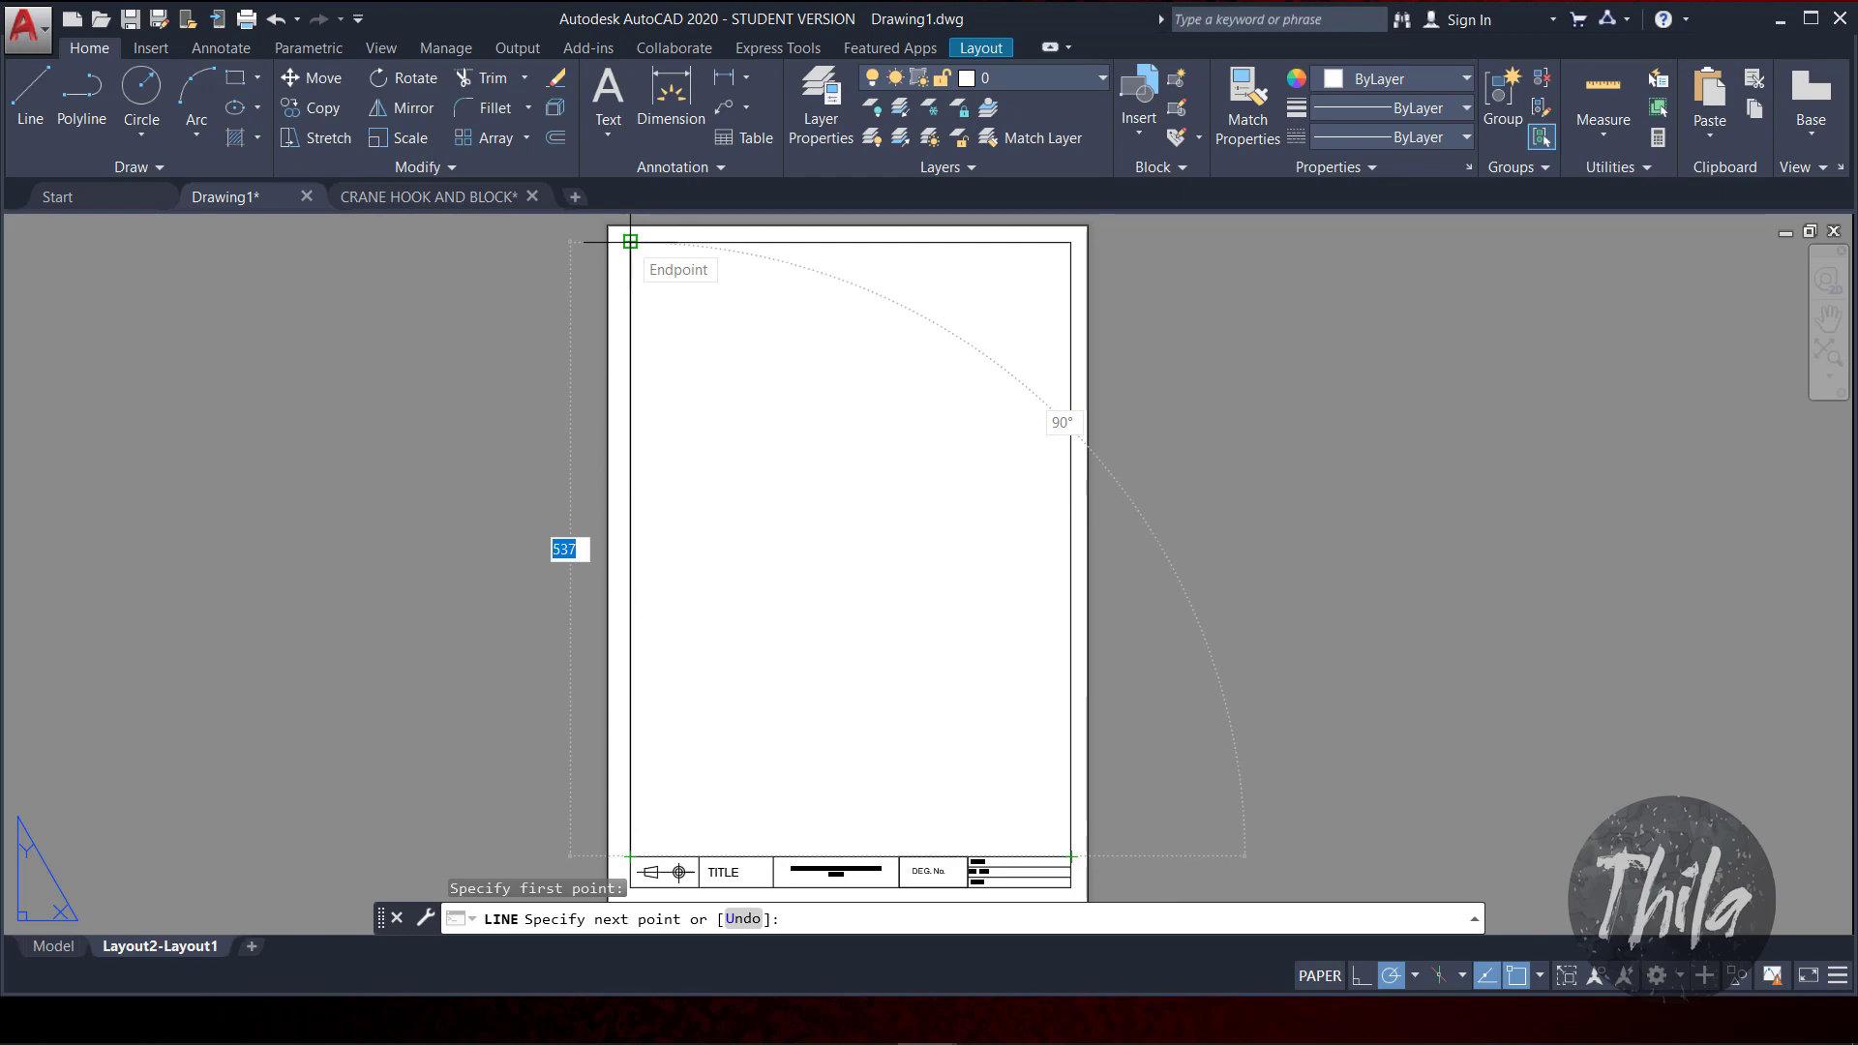
key(Escape)
Step: Compare the assembly in model space with the title block in Layout2-Layout1
click(53, 945)
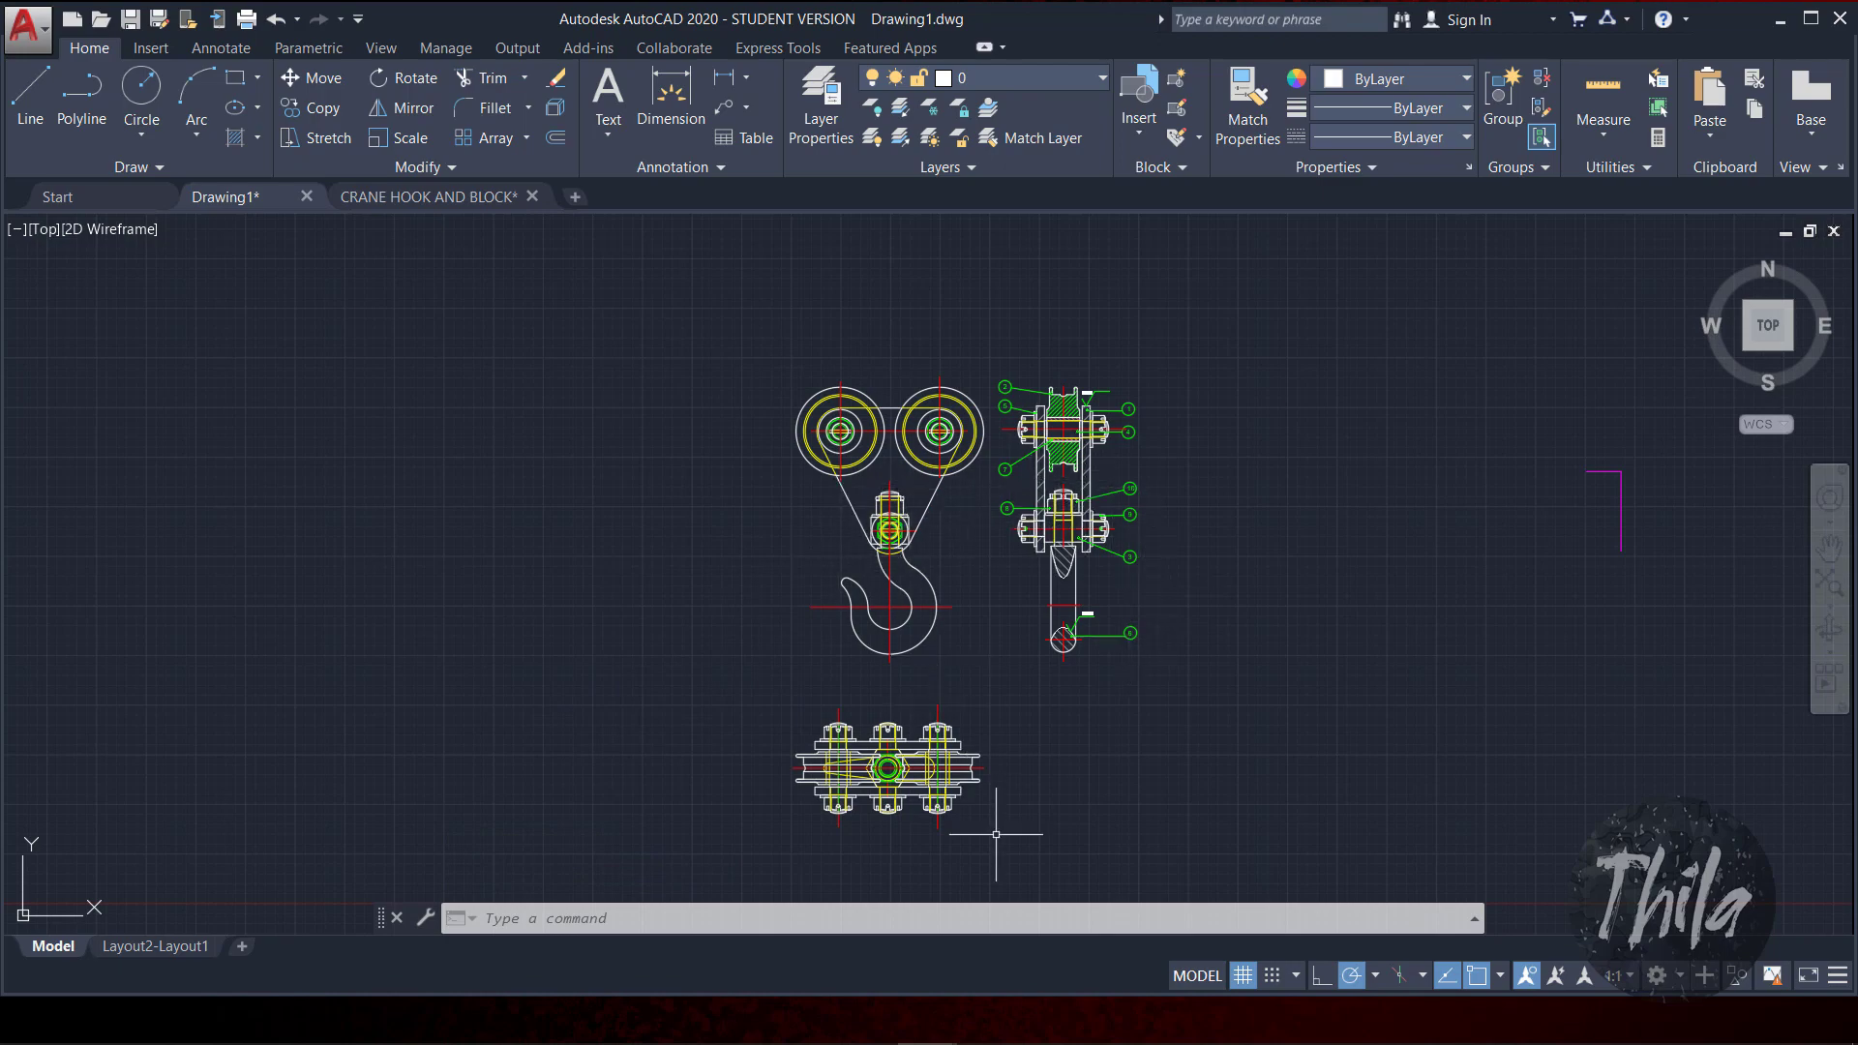
click(193, 946)
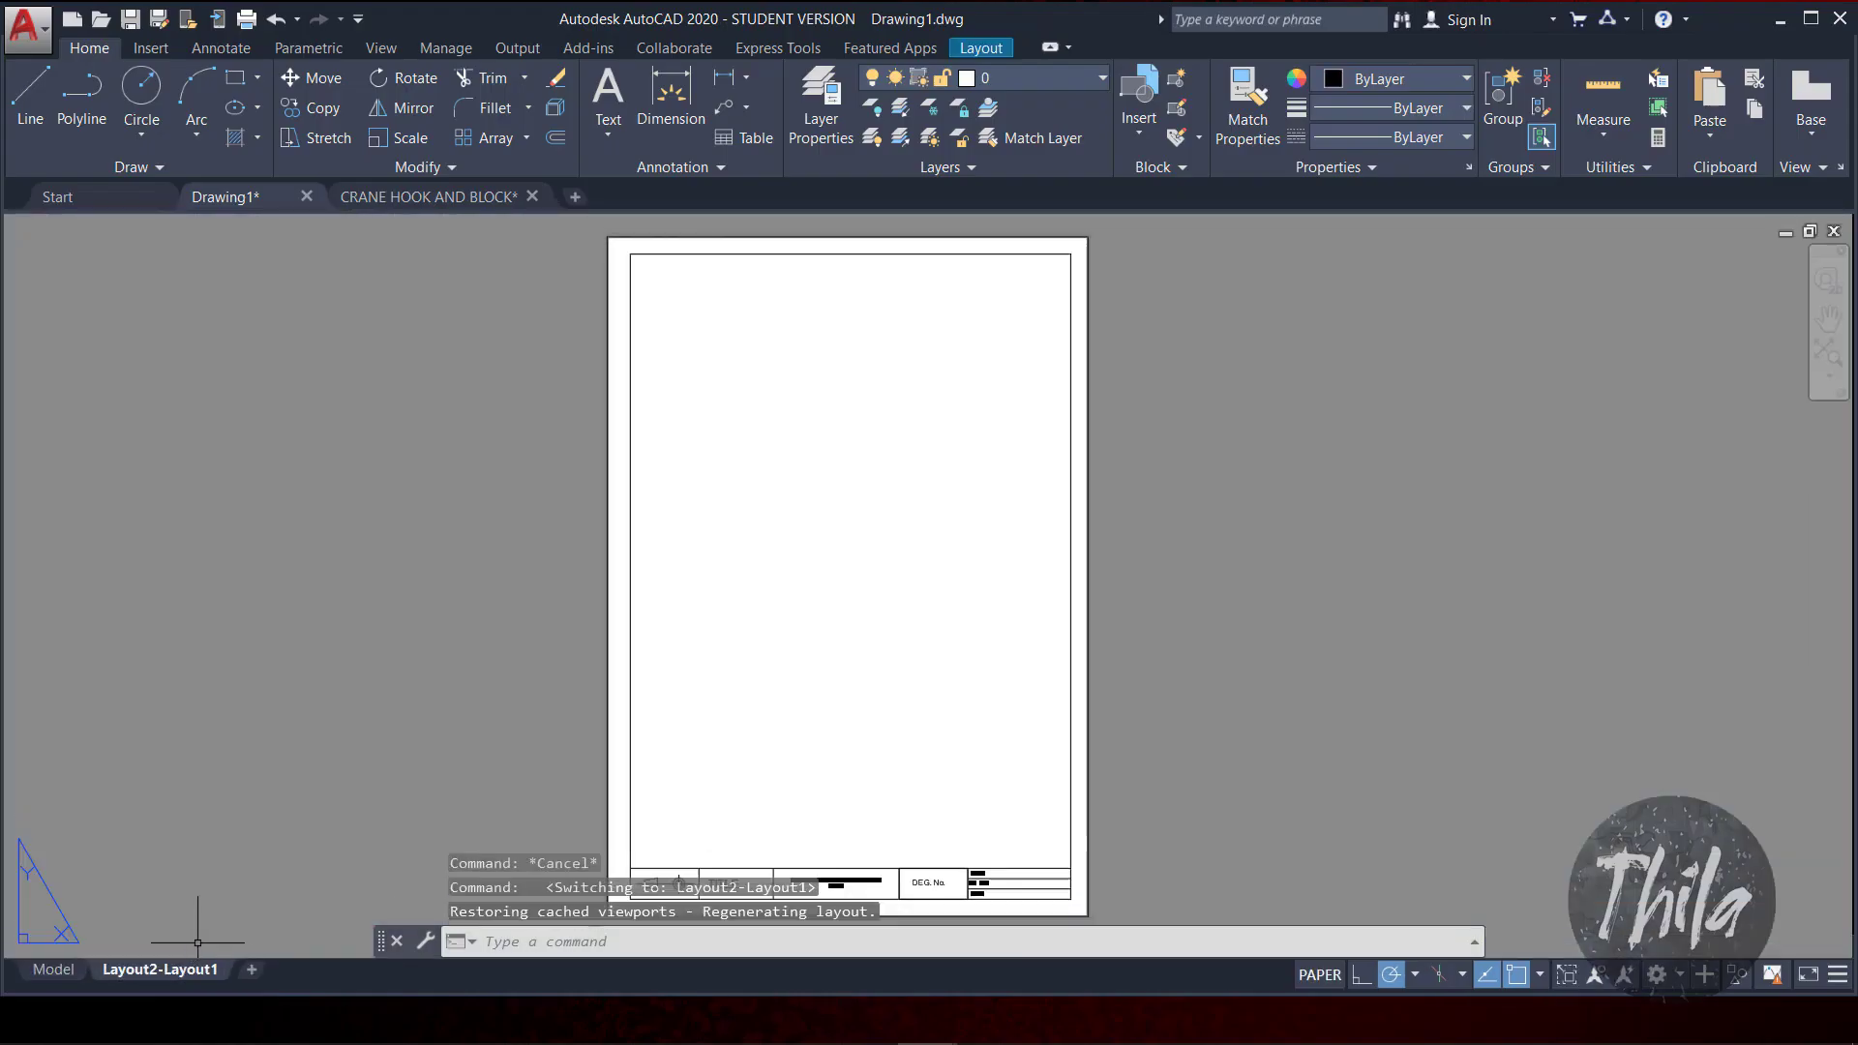
scroll(842, 584, up, 5)
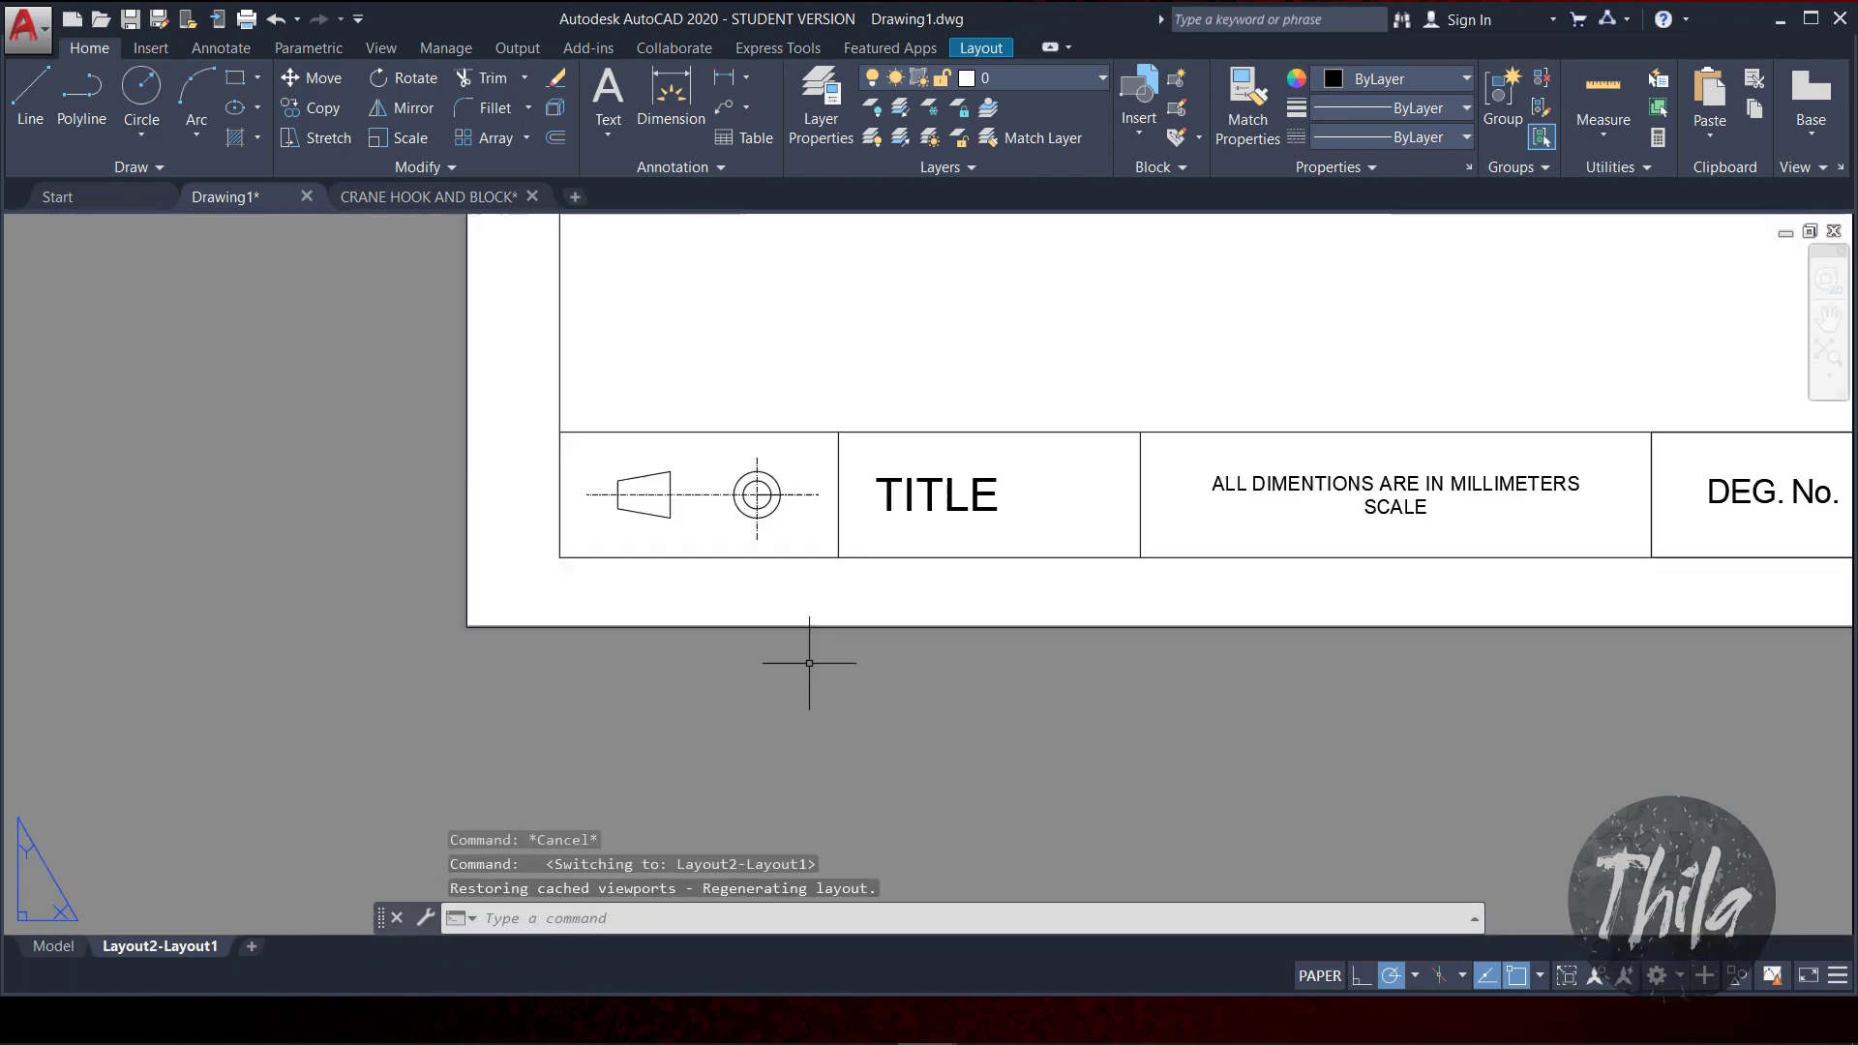
Step: Draw a rectangle in model space with its first corner at 0,0 and its opposite corner at 385,537
click(41, 946)
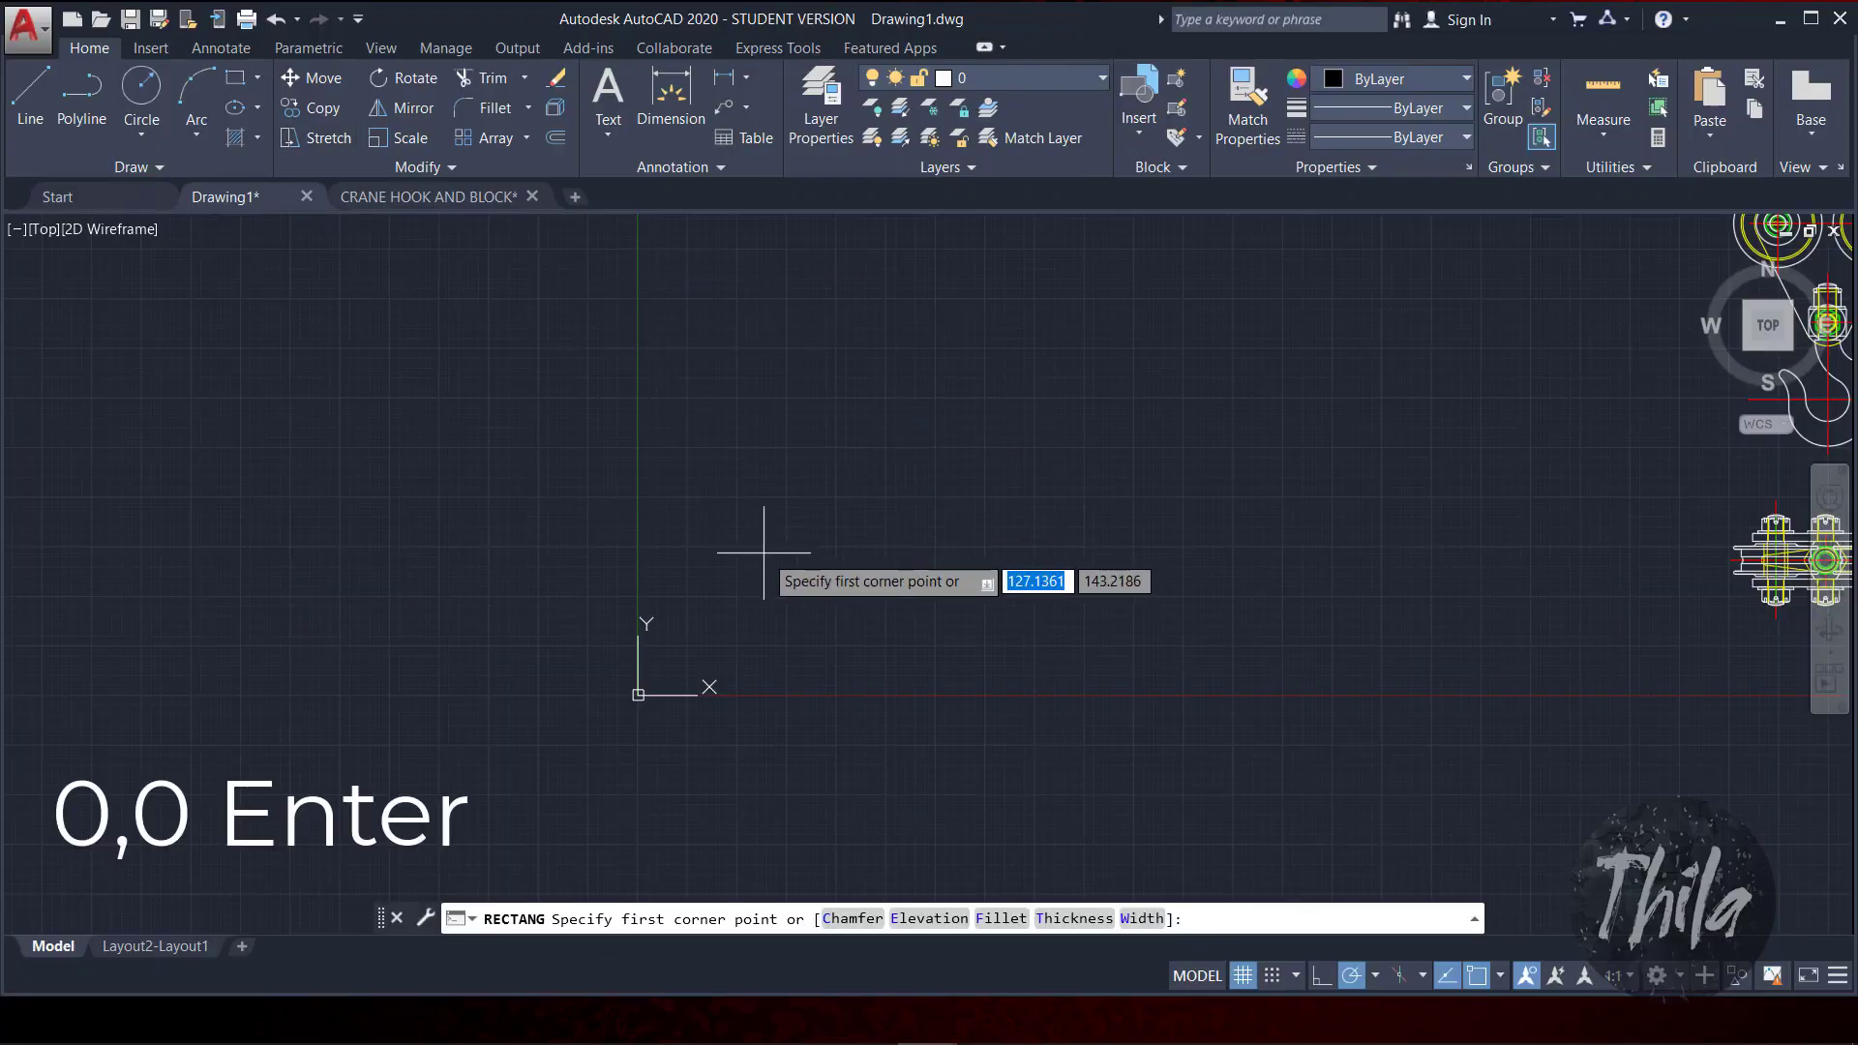
text(0,0)
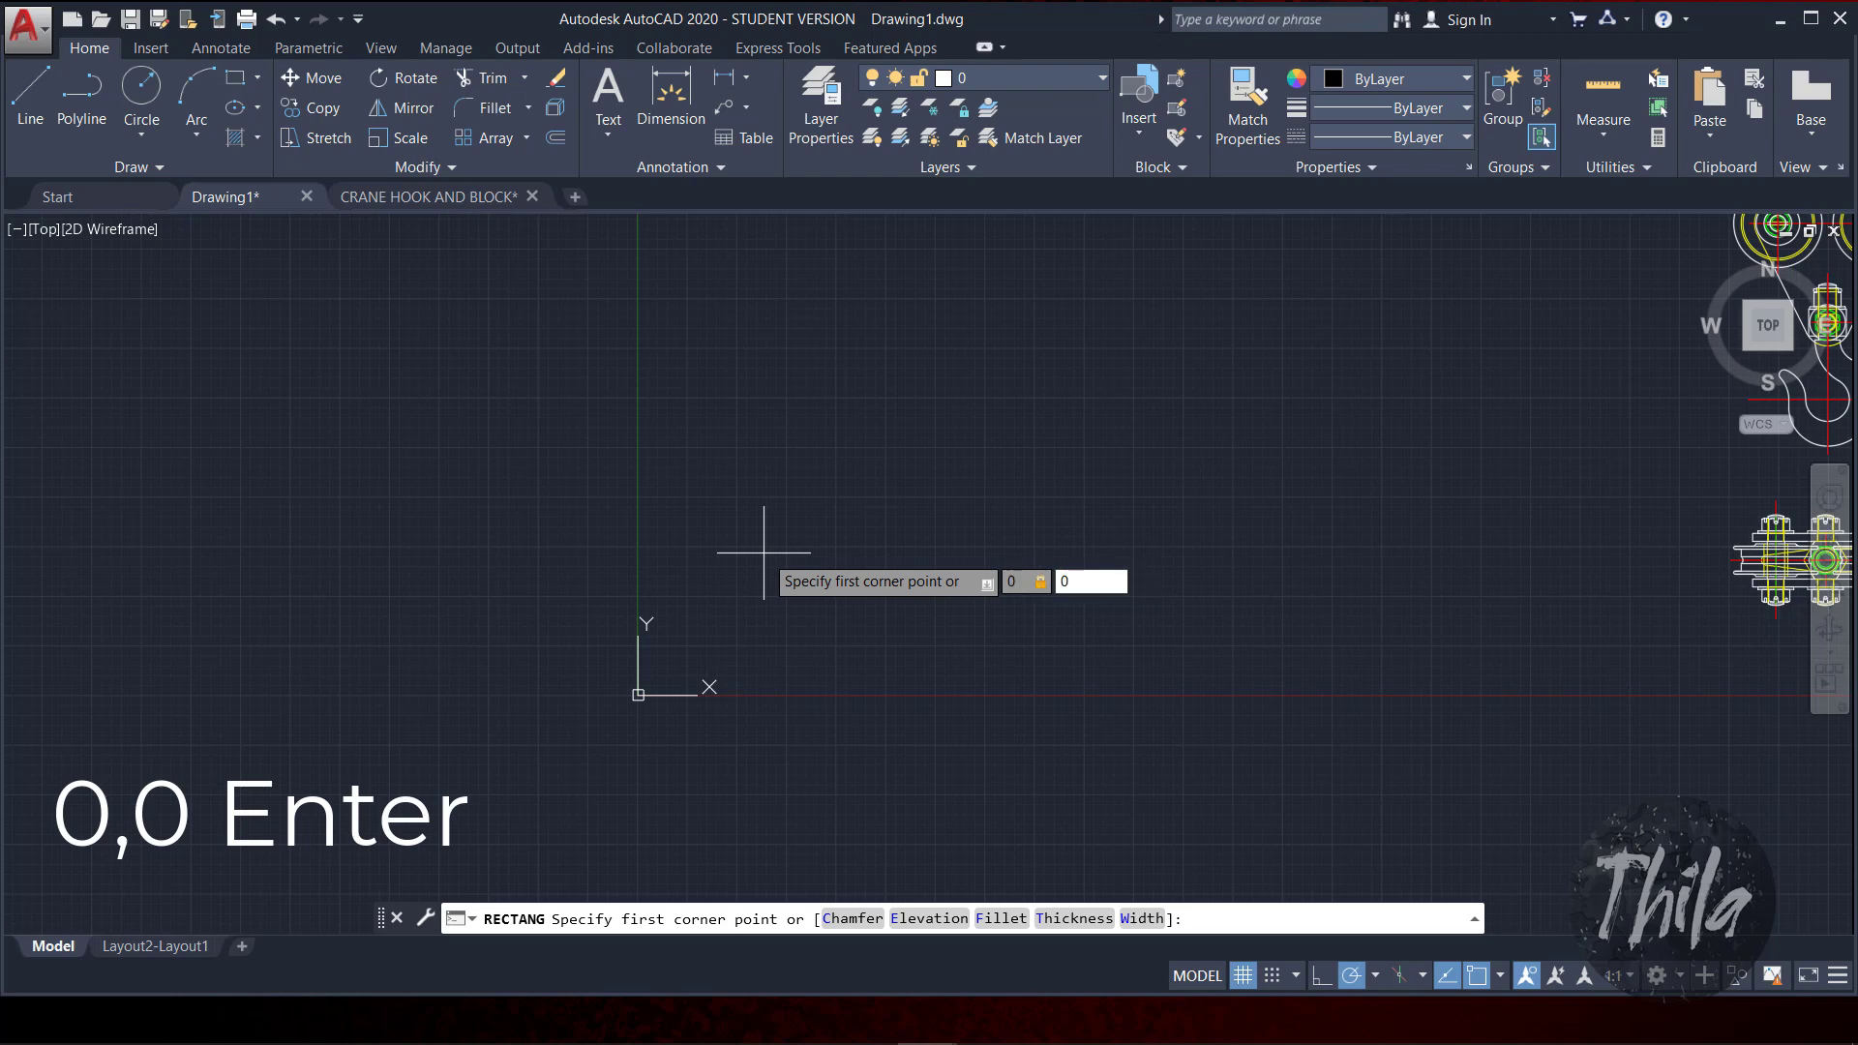
key(Return)
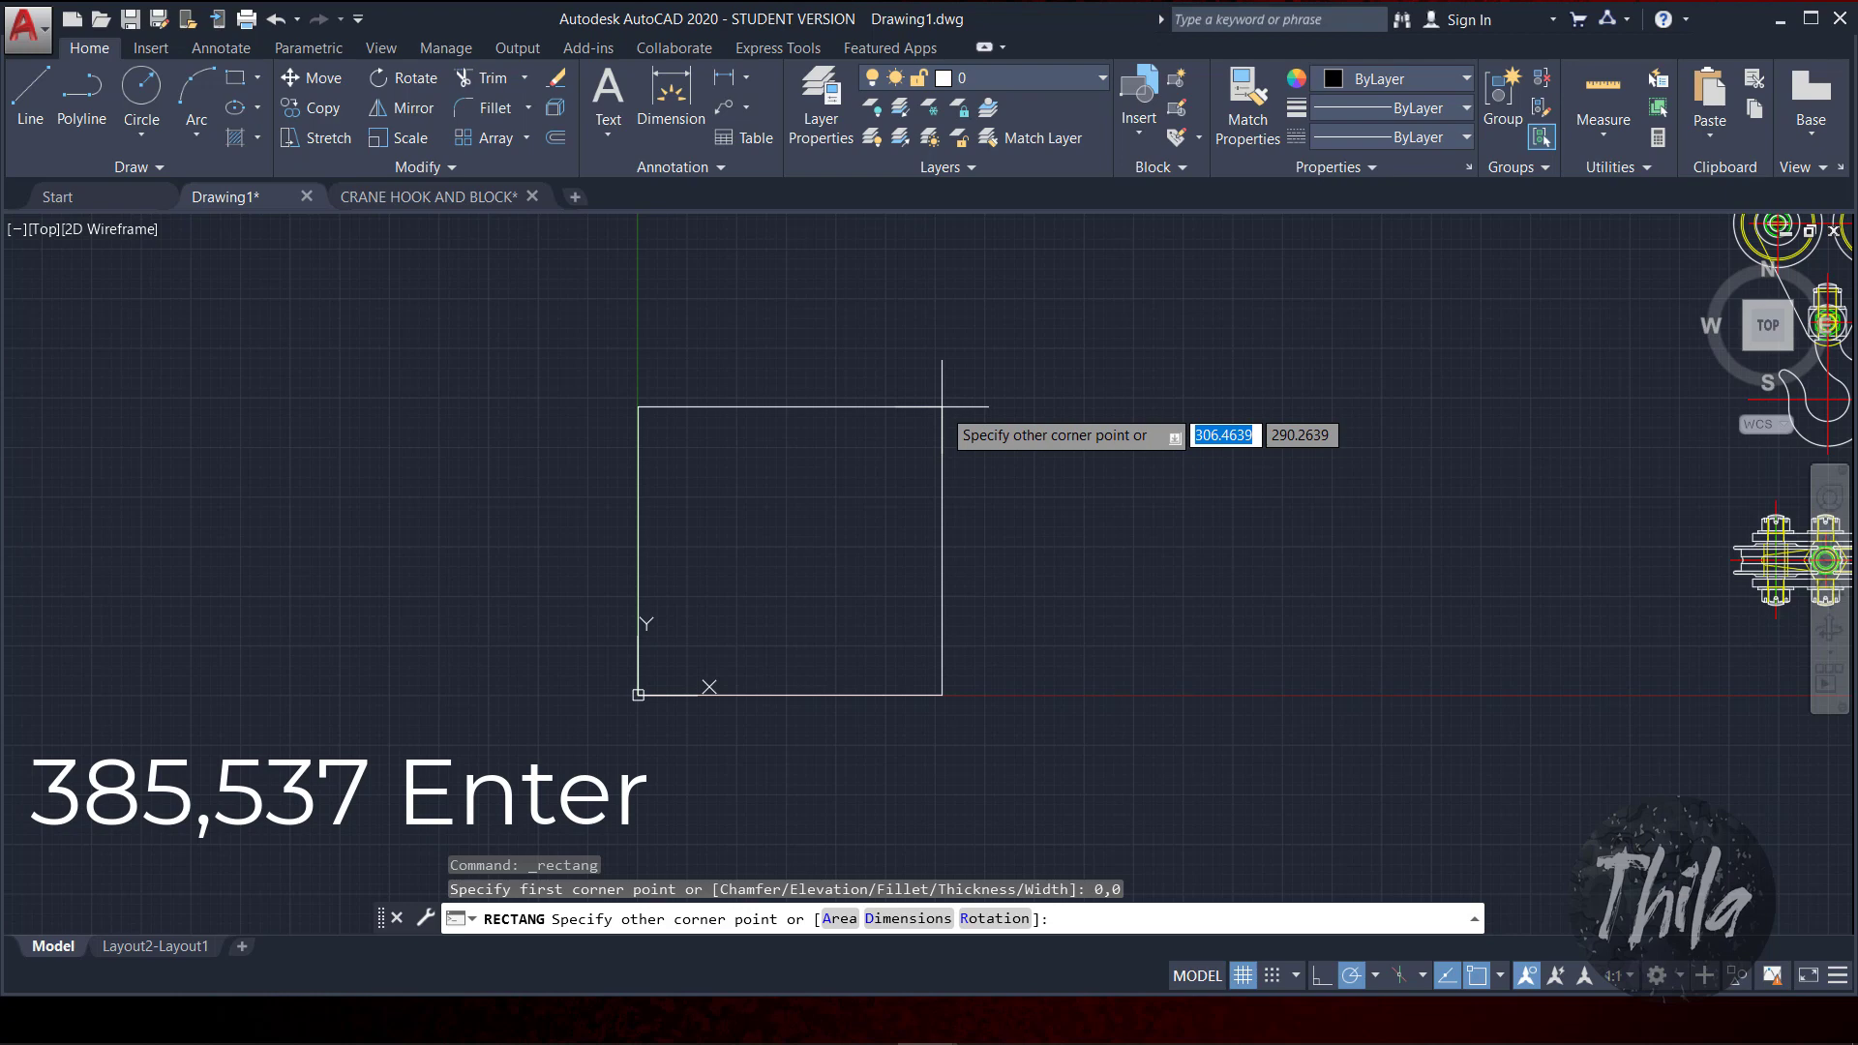
text(385)
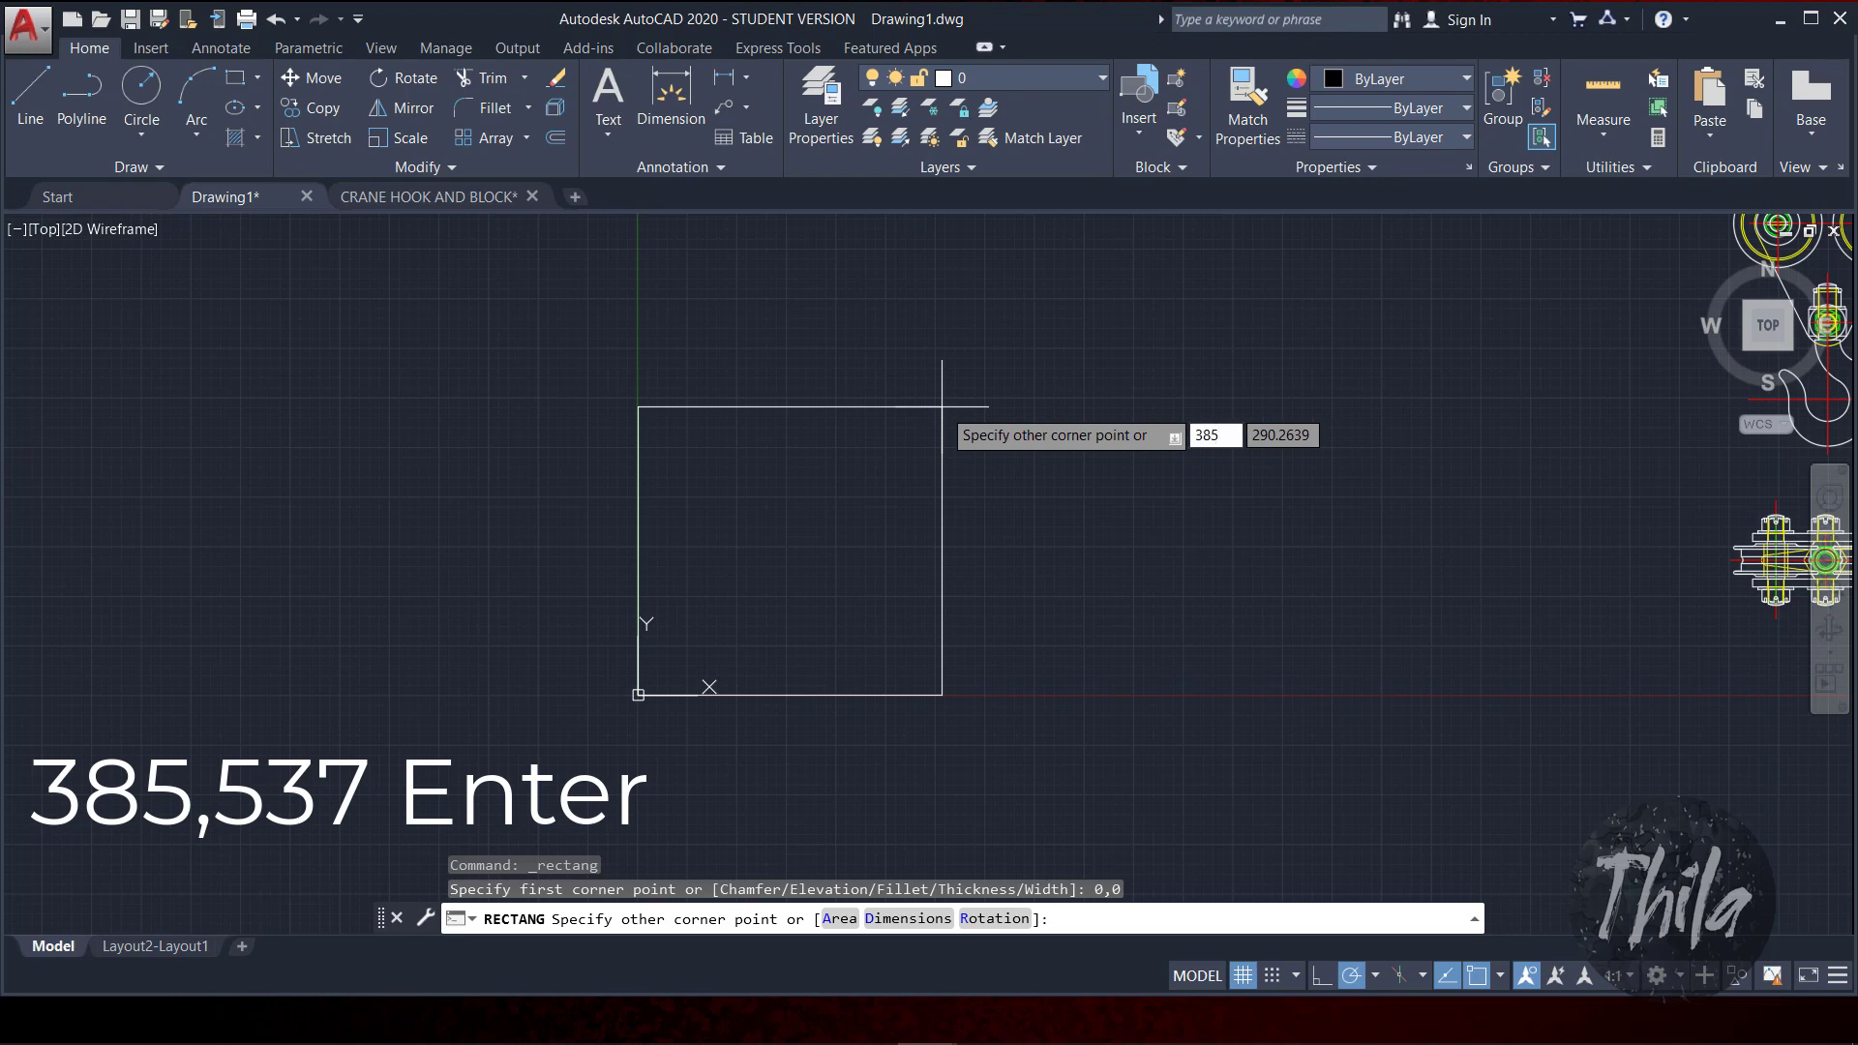
text(,)
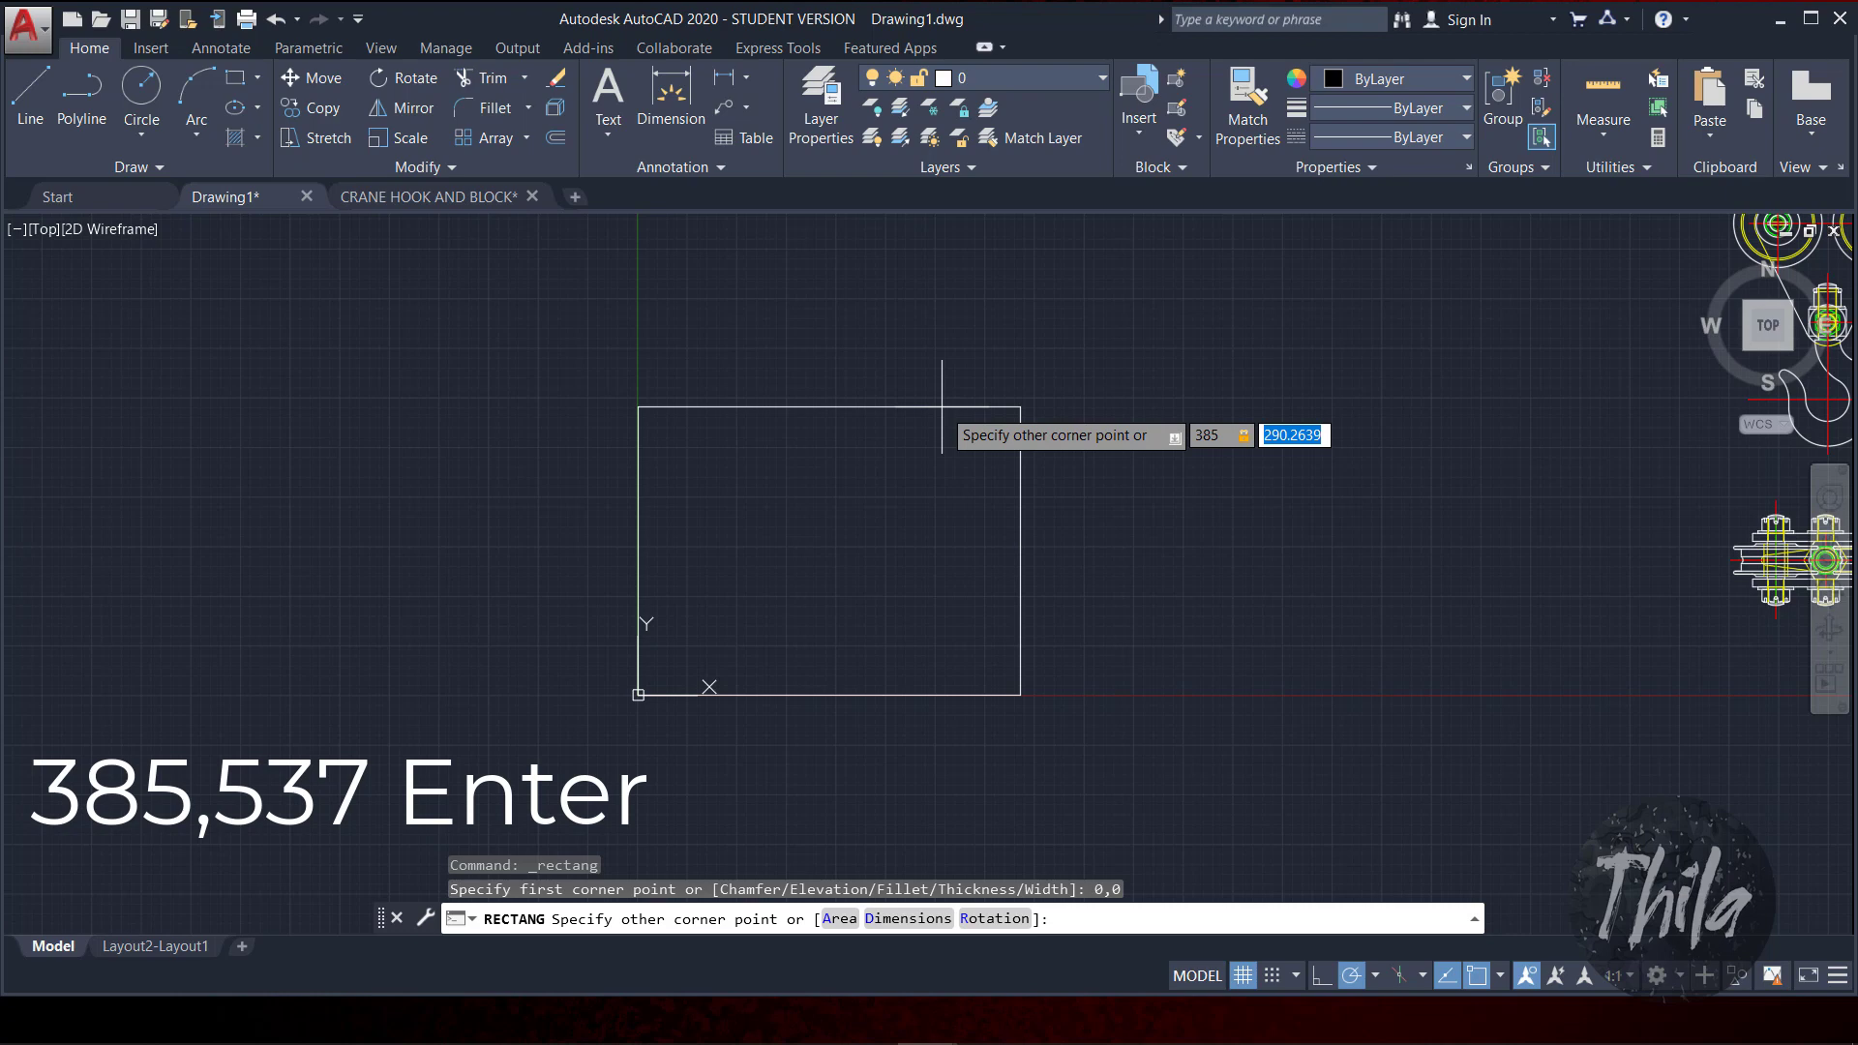
text(537)
key(Return)
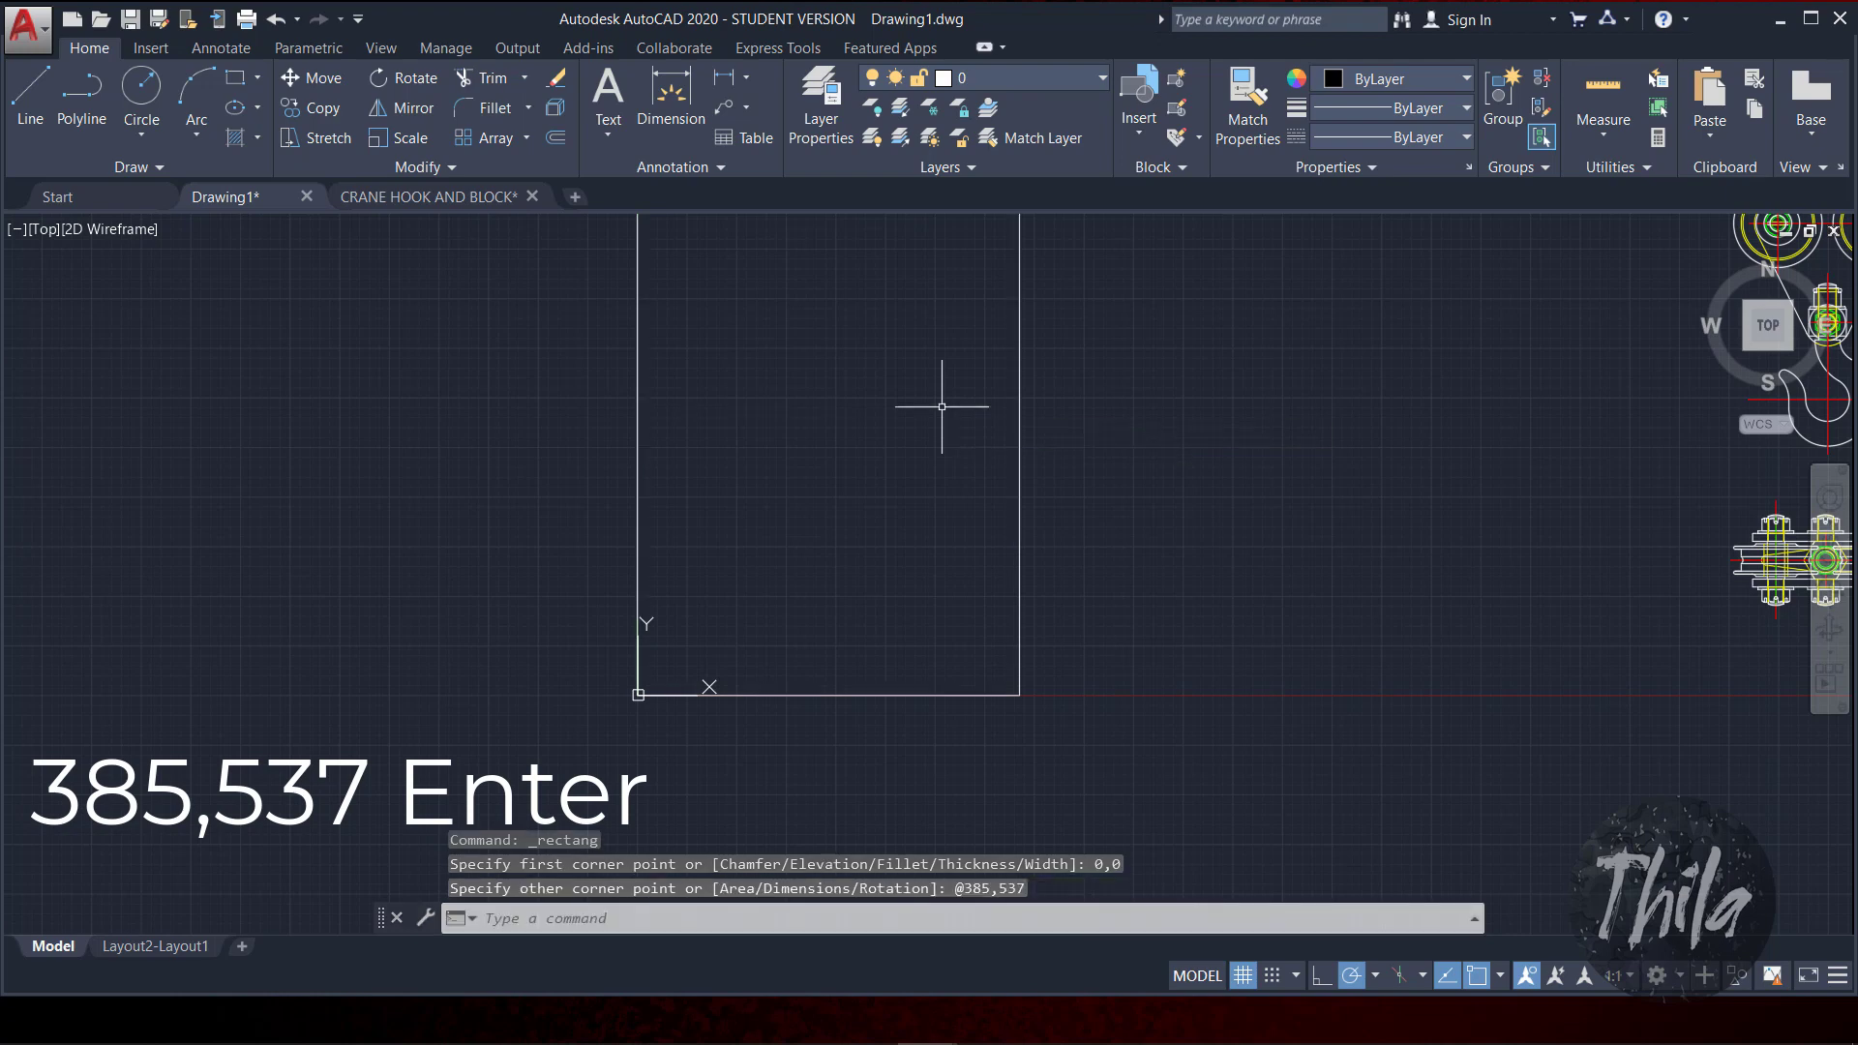
scroll(942, 407, down, 2)
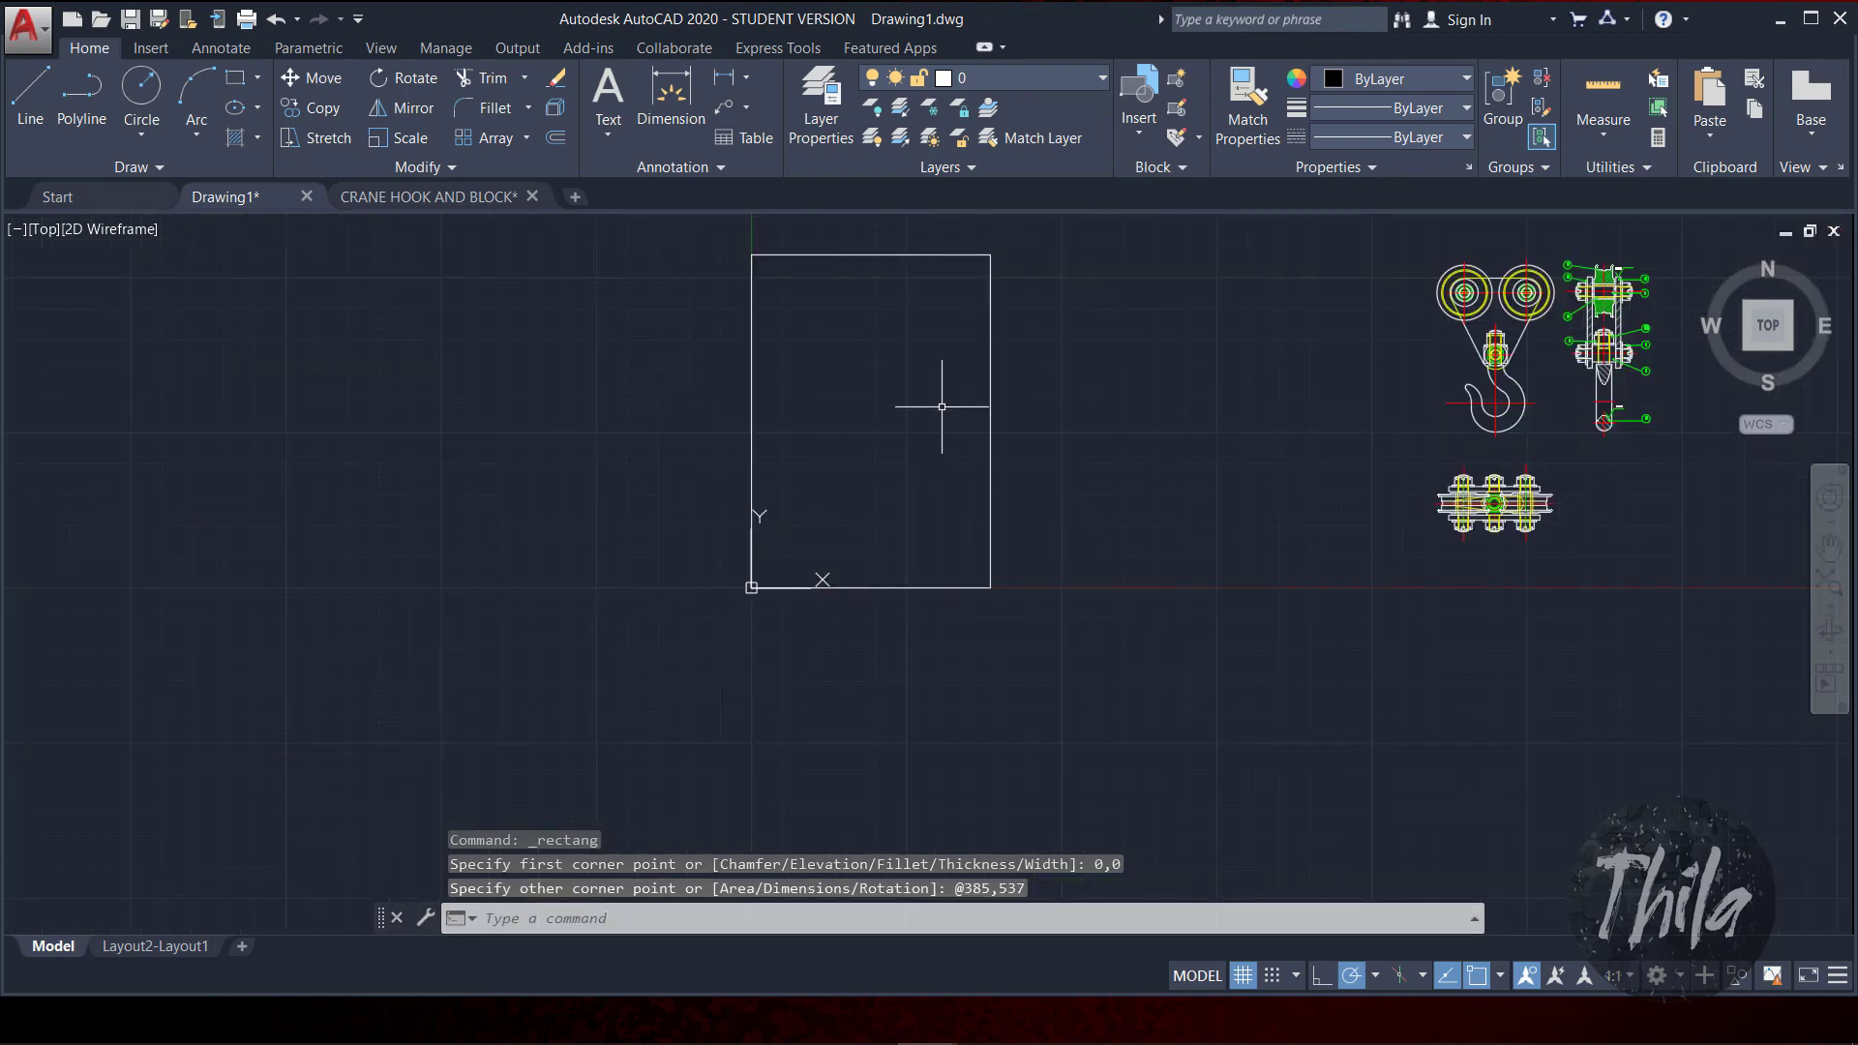
middle_drag(942, 406, 1082, 478)
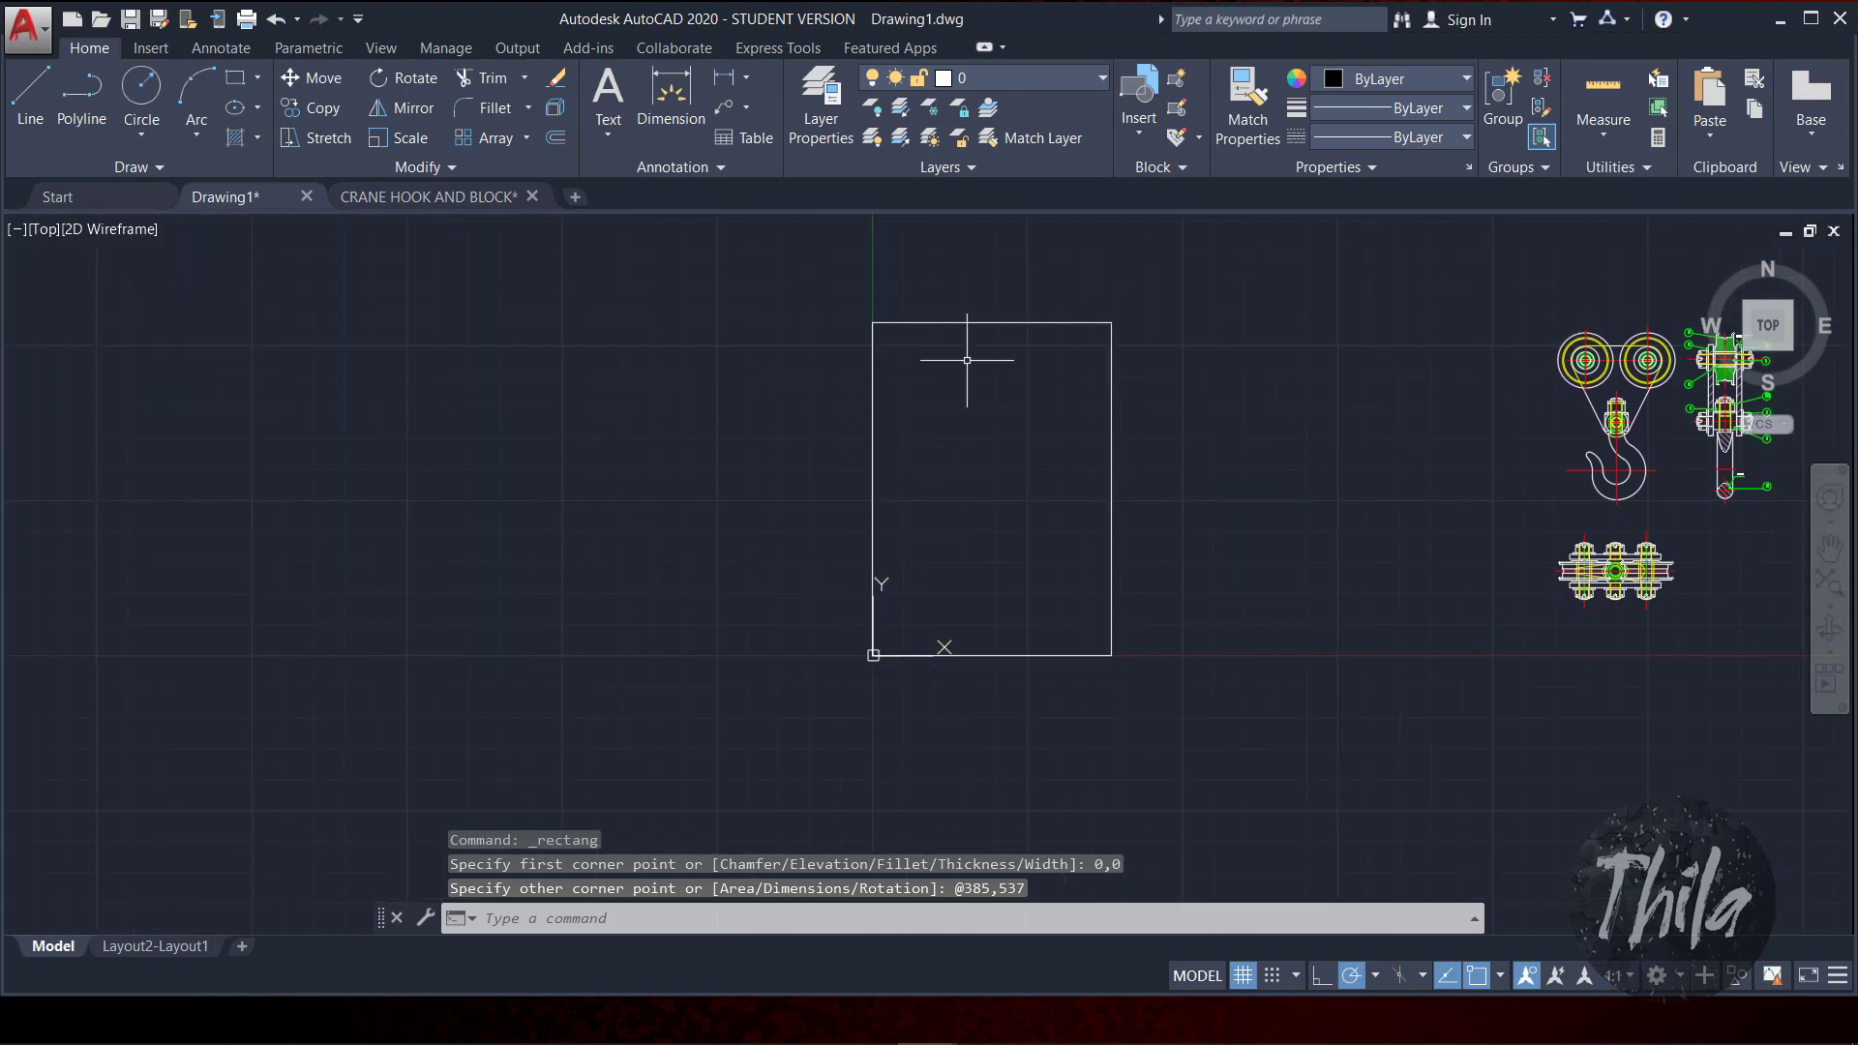
scroll(1021, 391, up, 2)
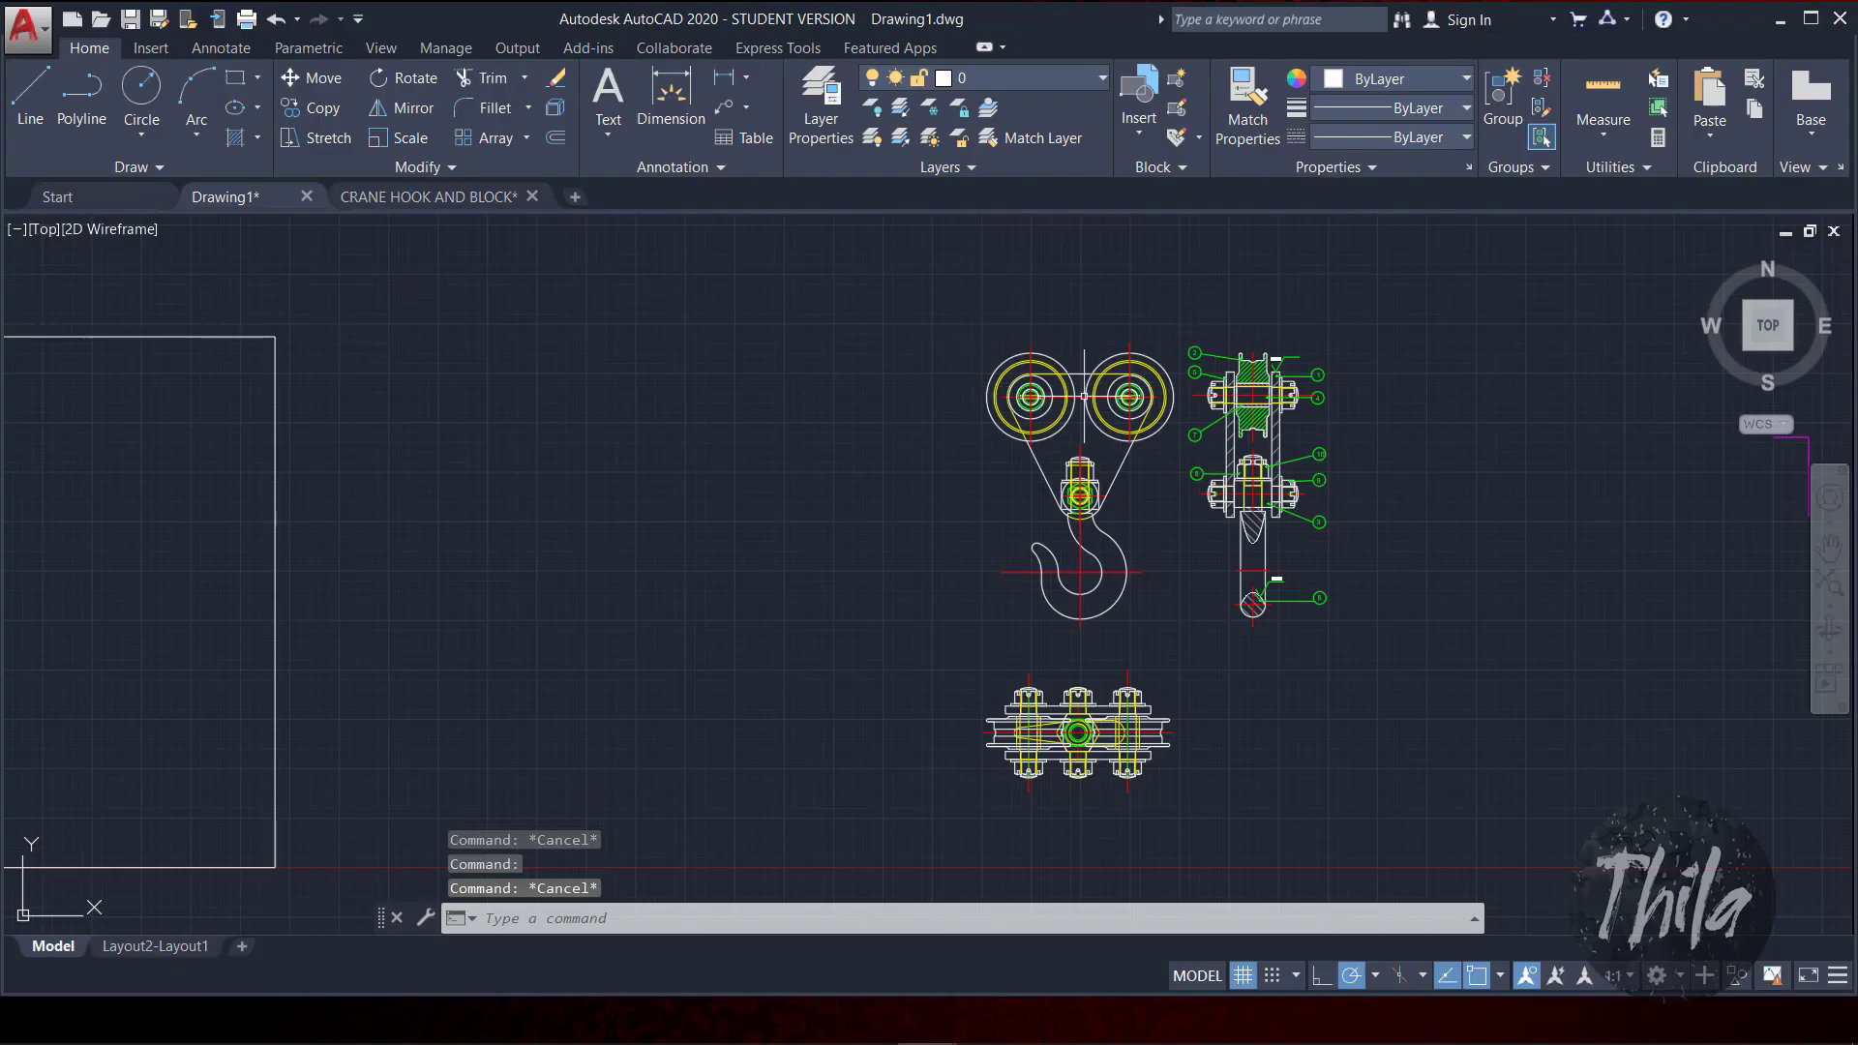
Step: Move the magenta base lines so the vertical line's lower end meets the outer edge of the front view's left pulley
scroll(1481, 664, down, 2)
scroll(1481, 664, up, 3)
middle_drag(1481, 664, 1279, 680)
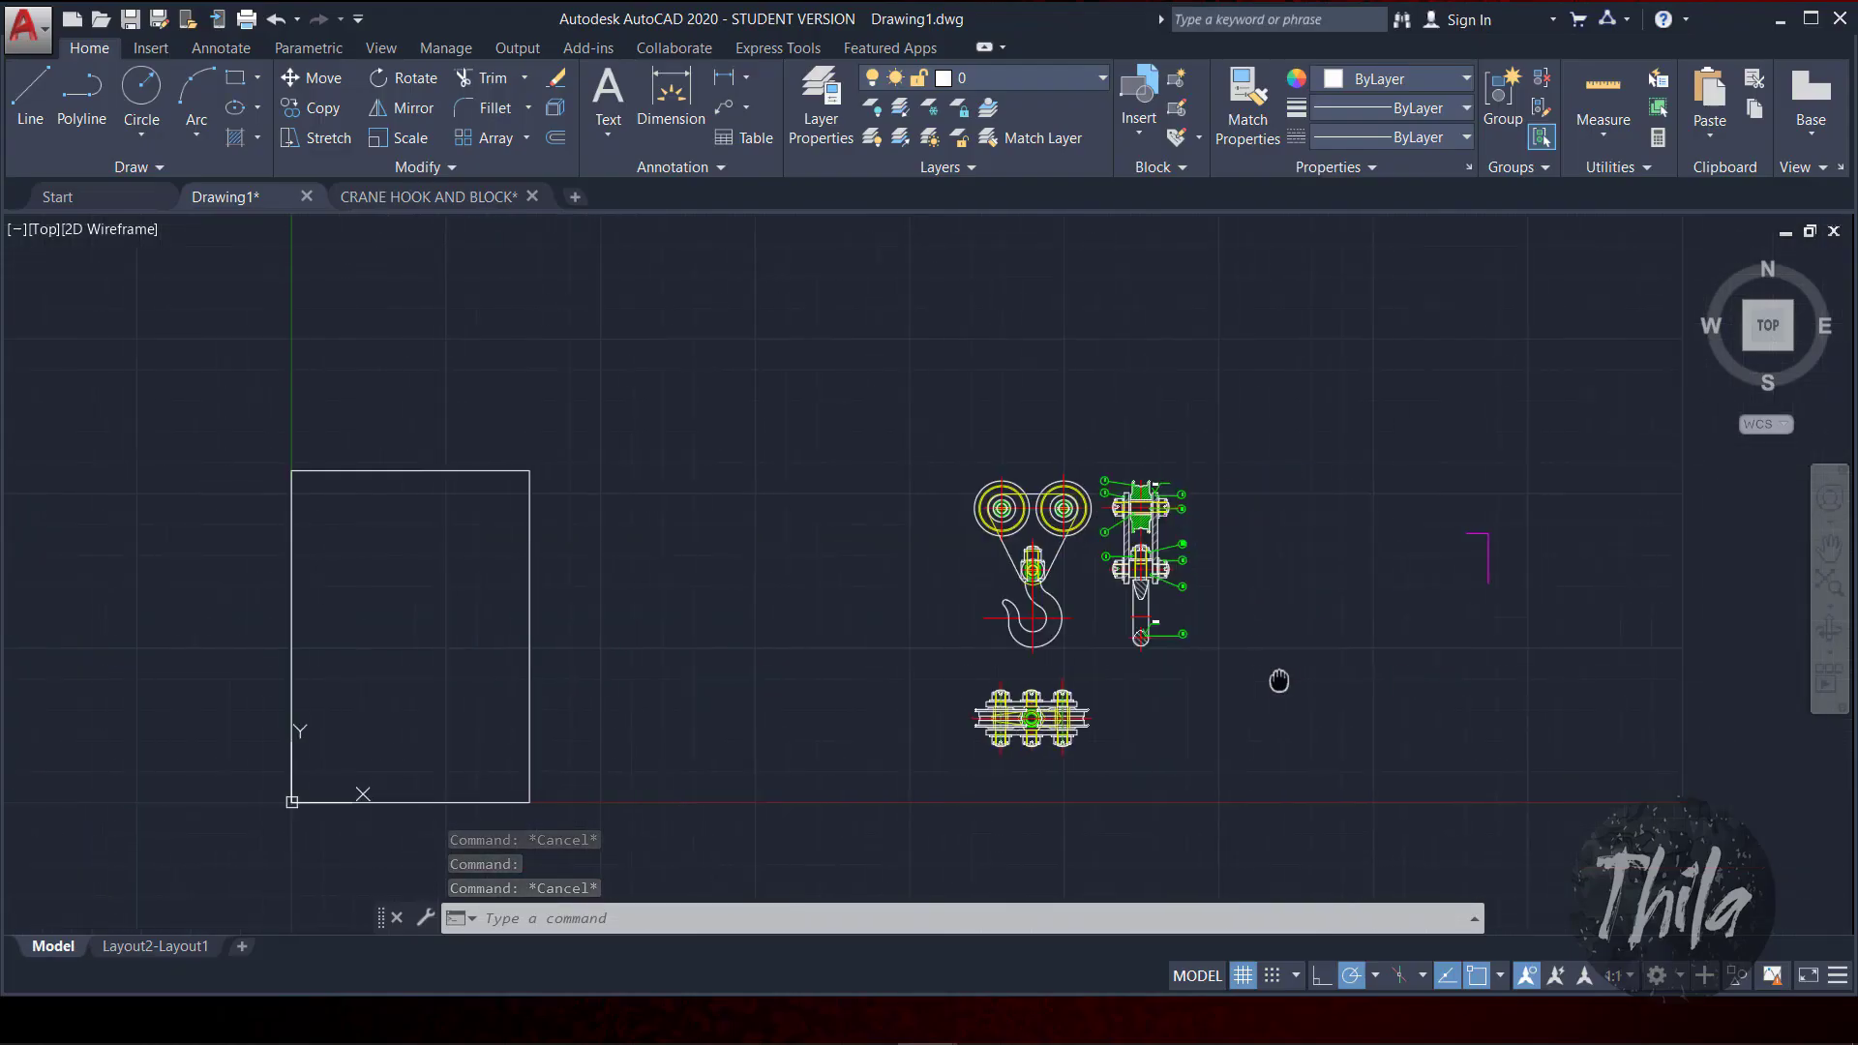
click(1411, 465)
click(1651, 651)
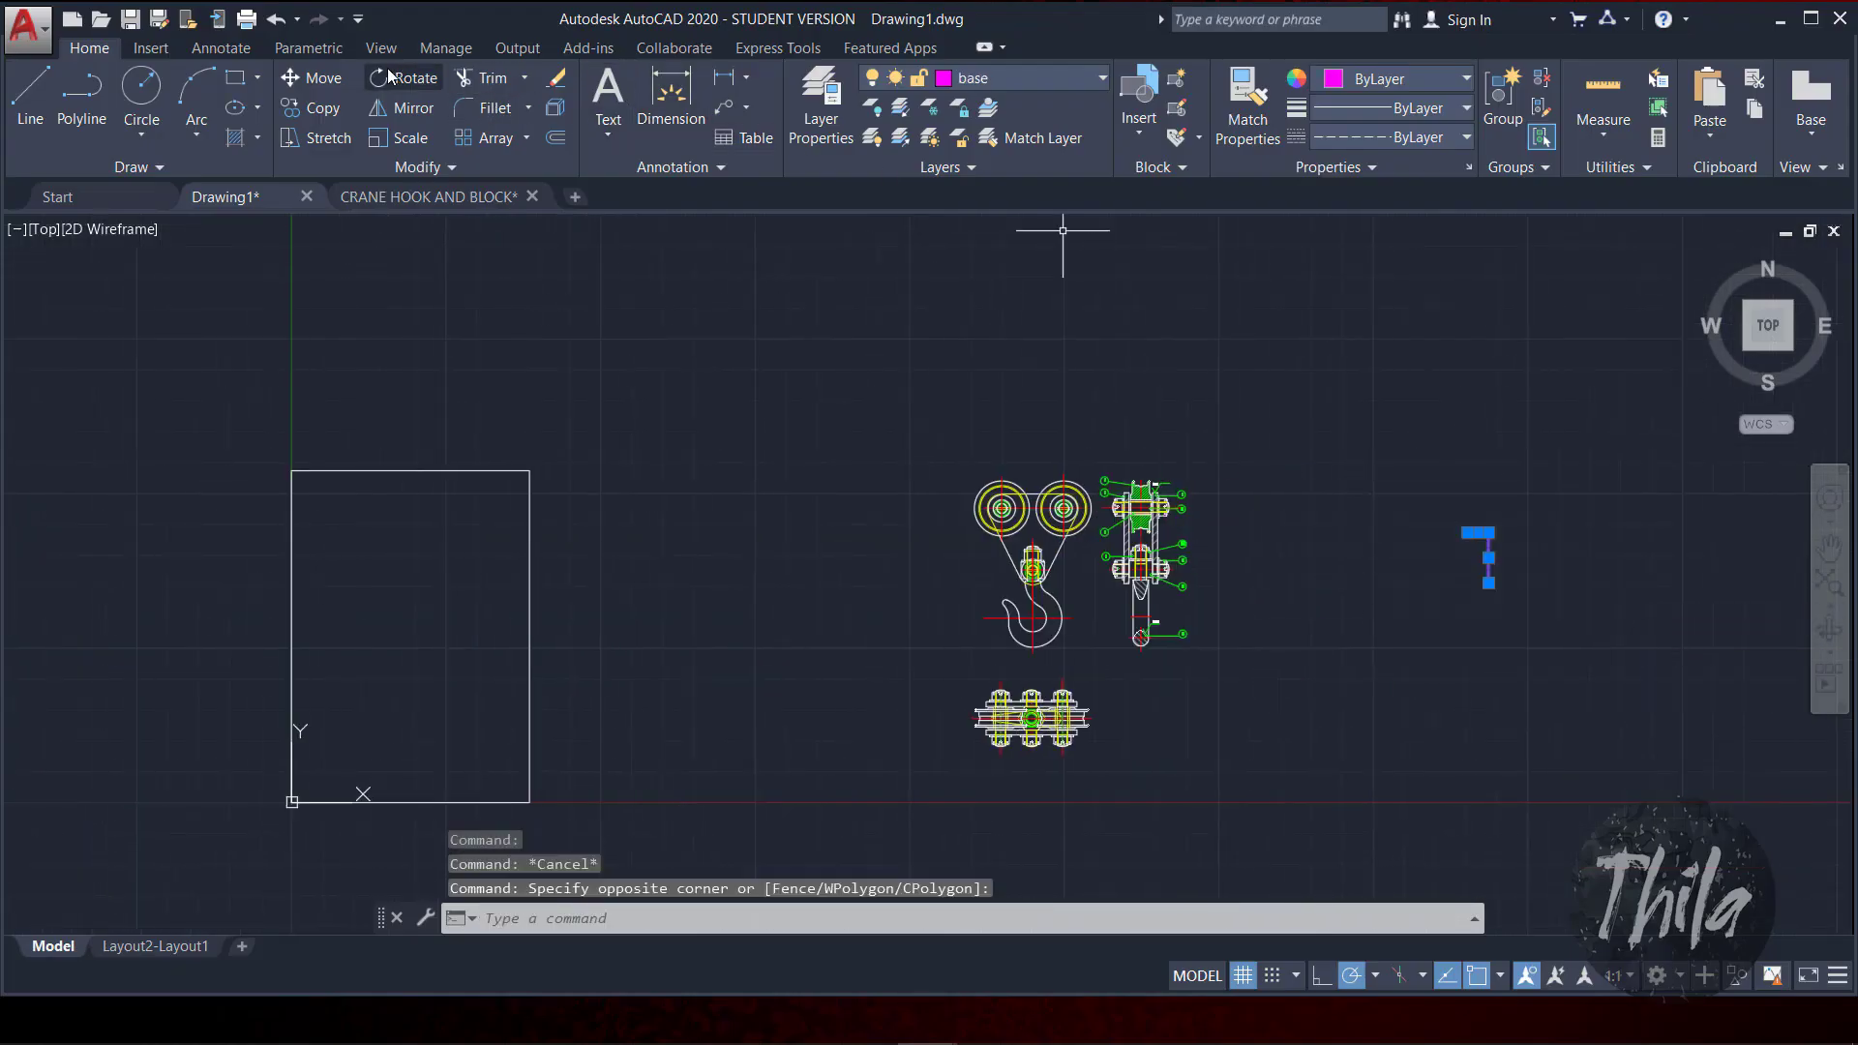
click(310, 77)
scroll(1491, 571, up, 3)
middle_drag(1491, 581, 1203, 685)
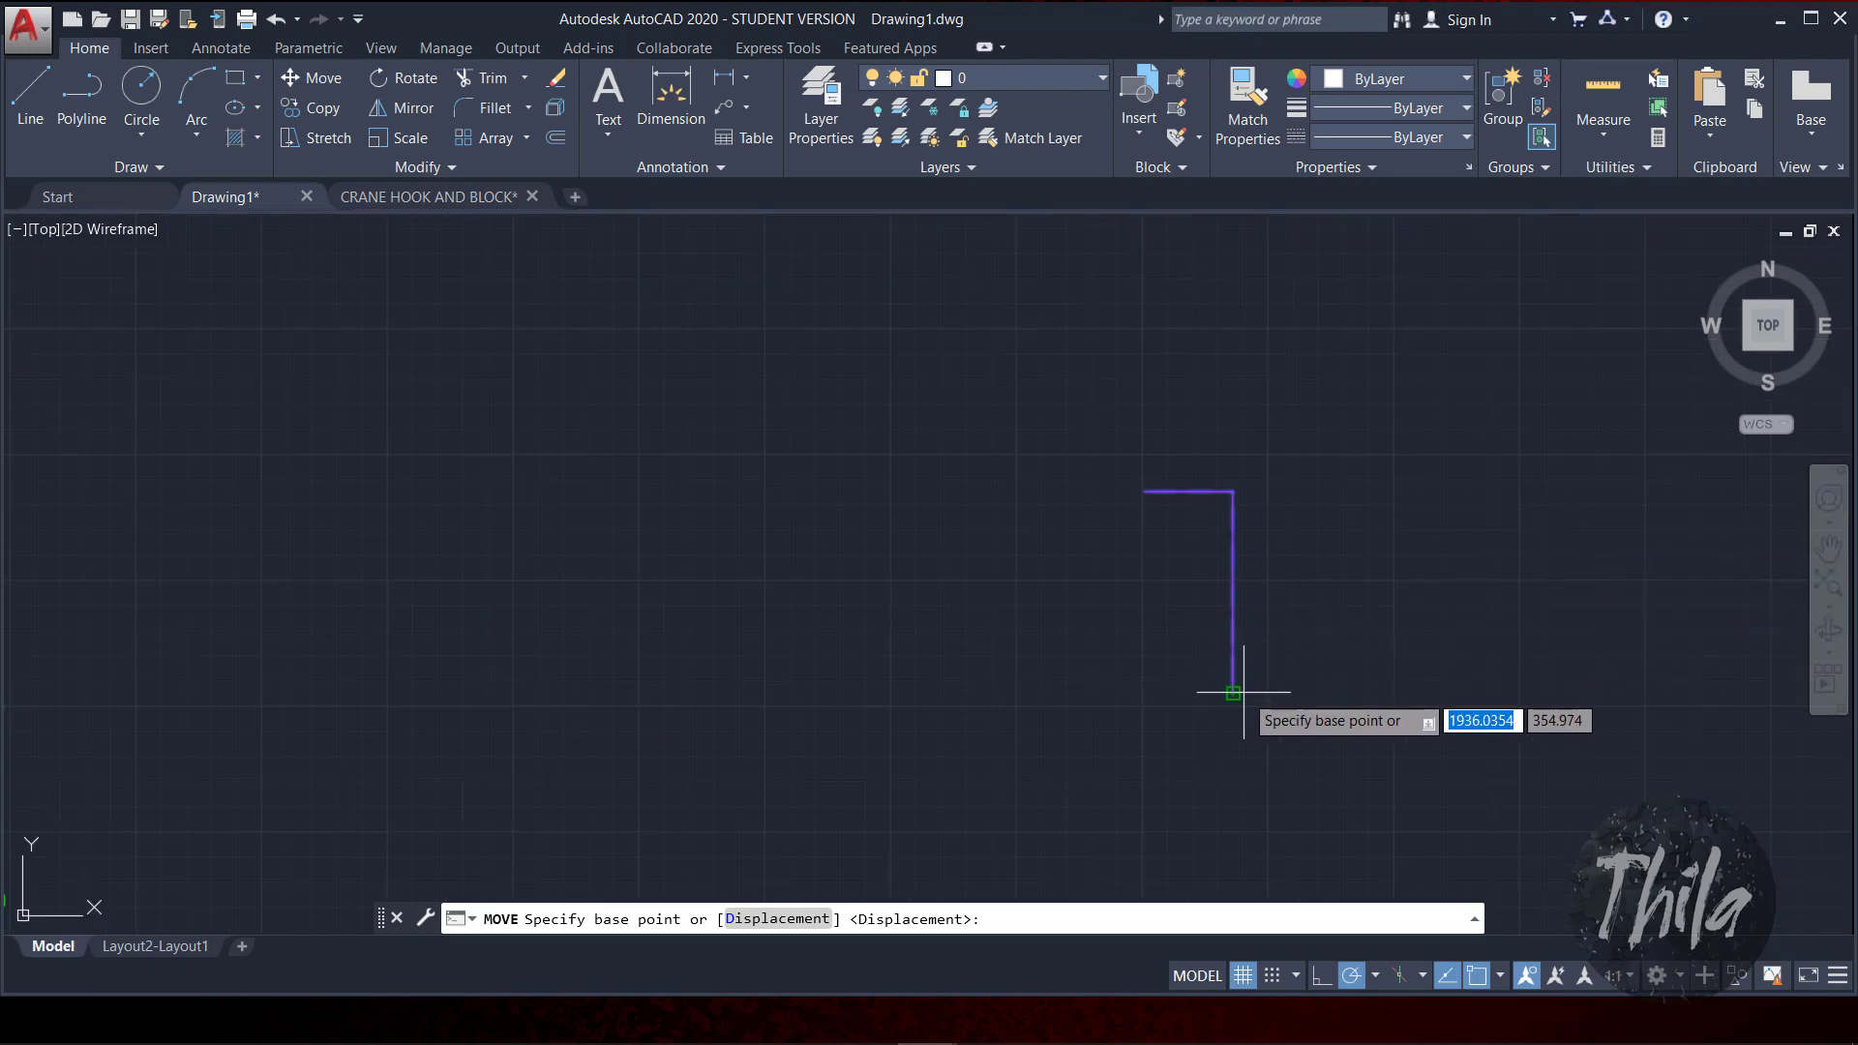
click(1243, 692)
scroll(1087, 630, down, 5)
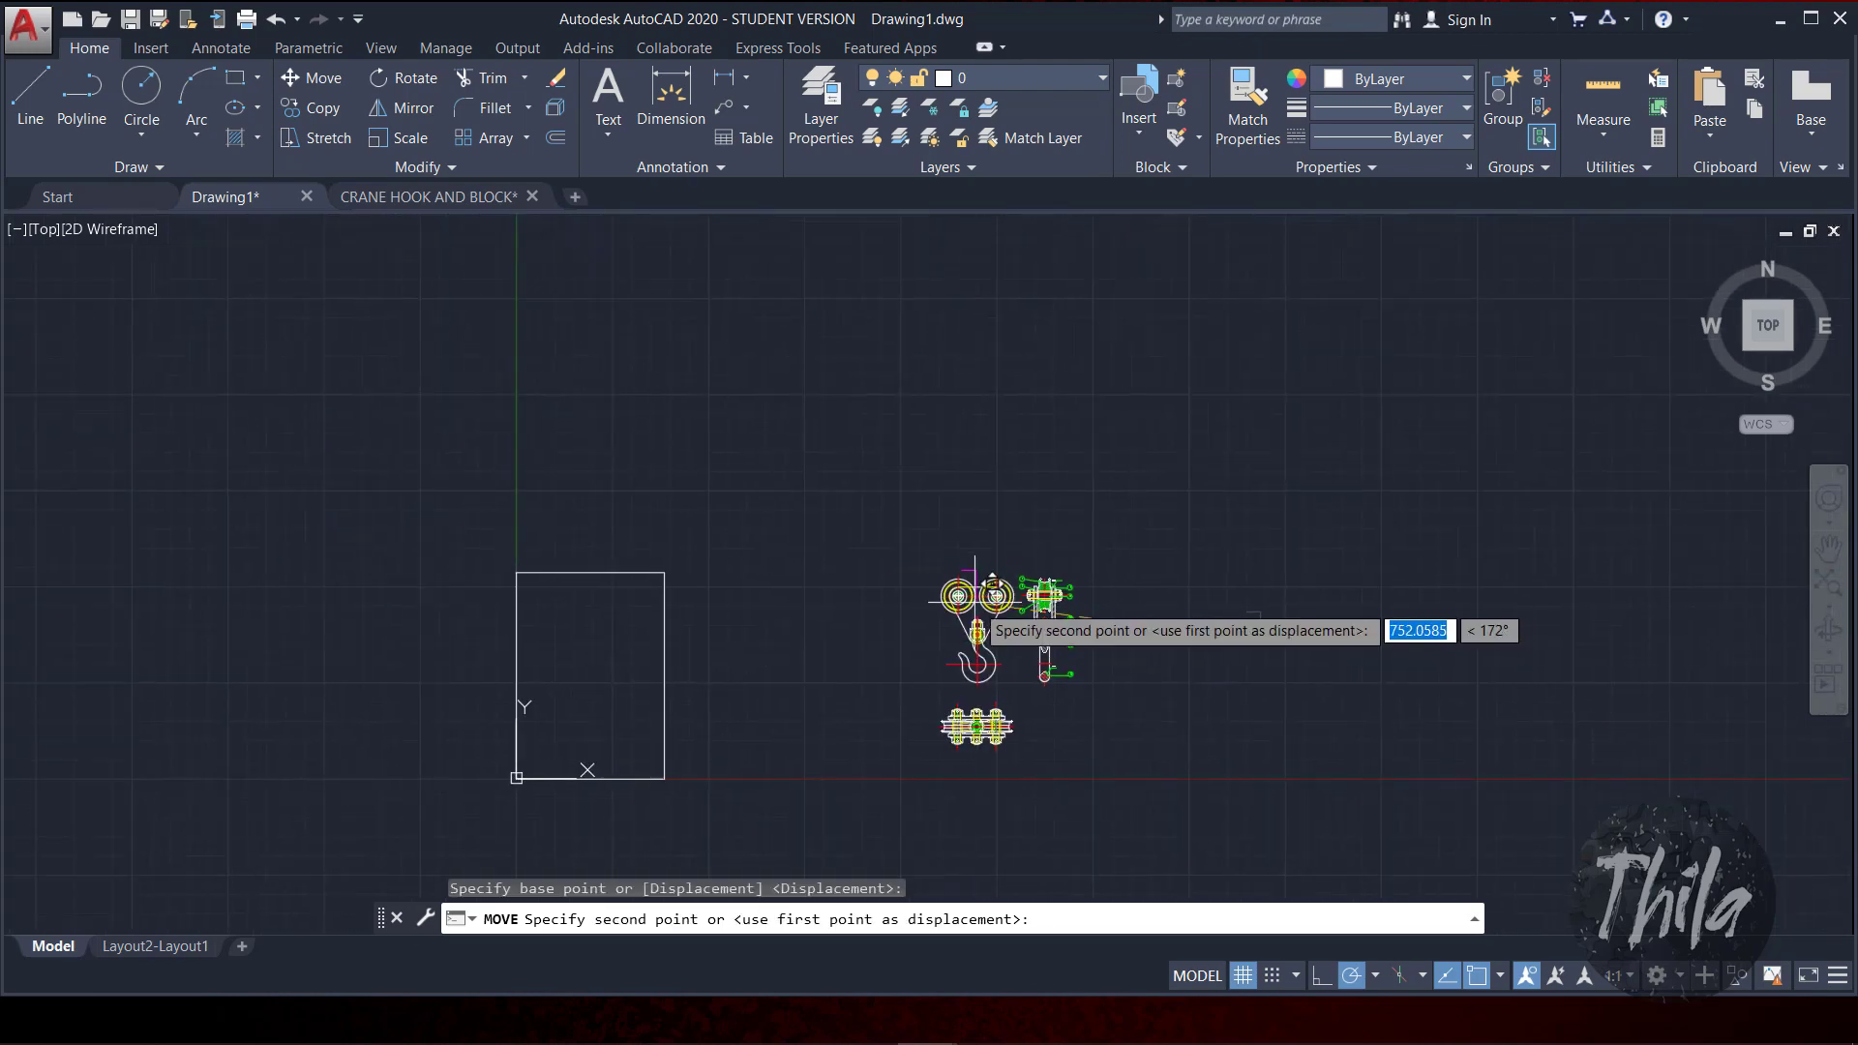
scroll(975, 598, up, 6)
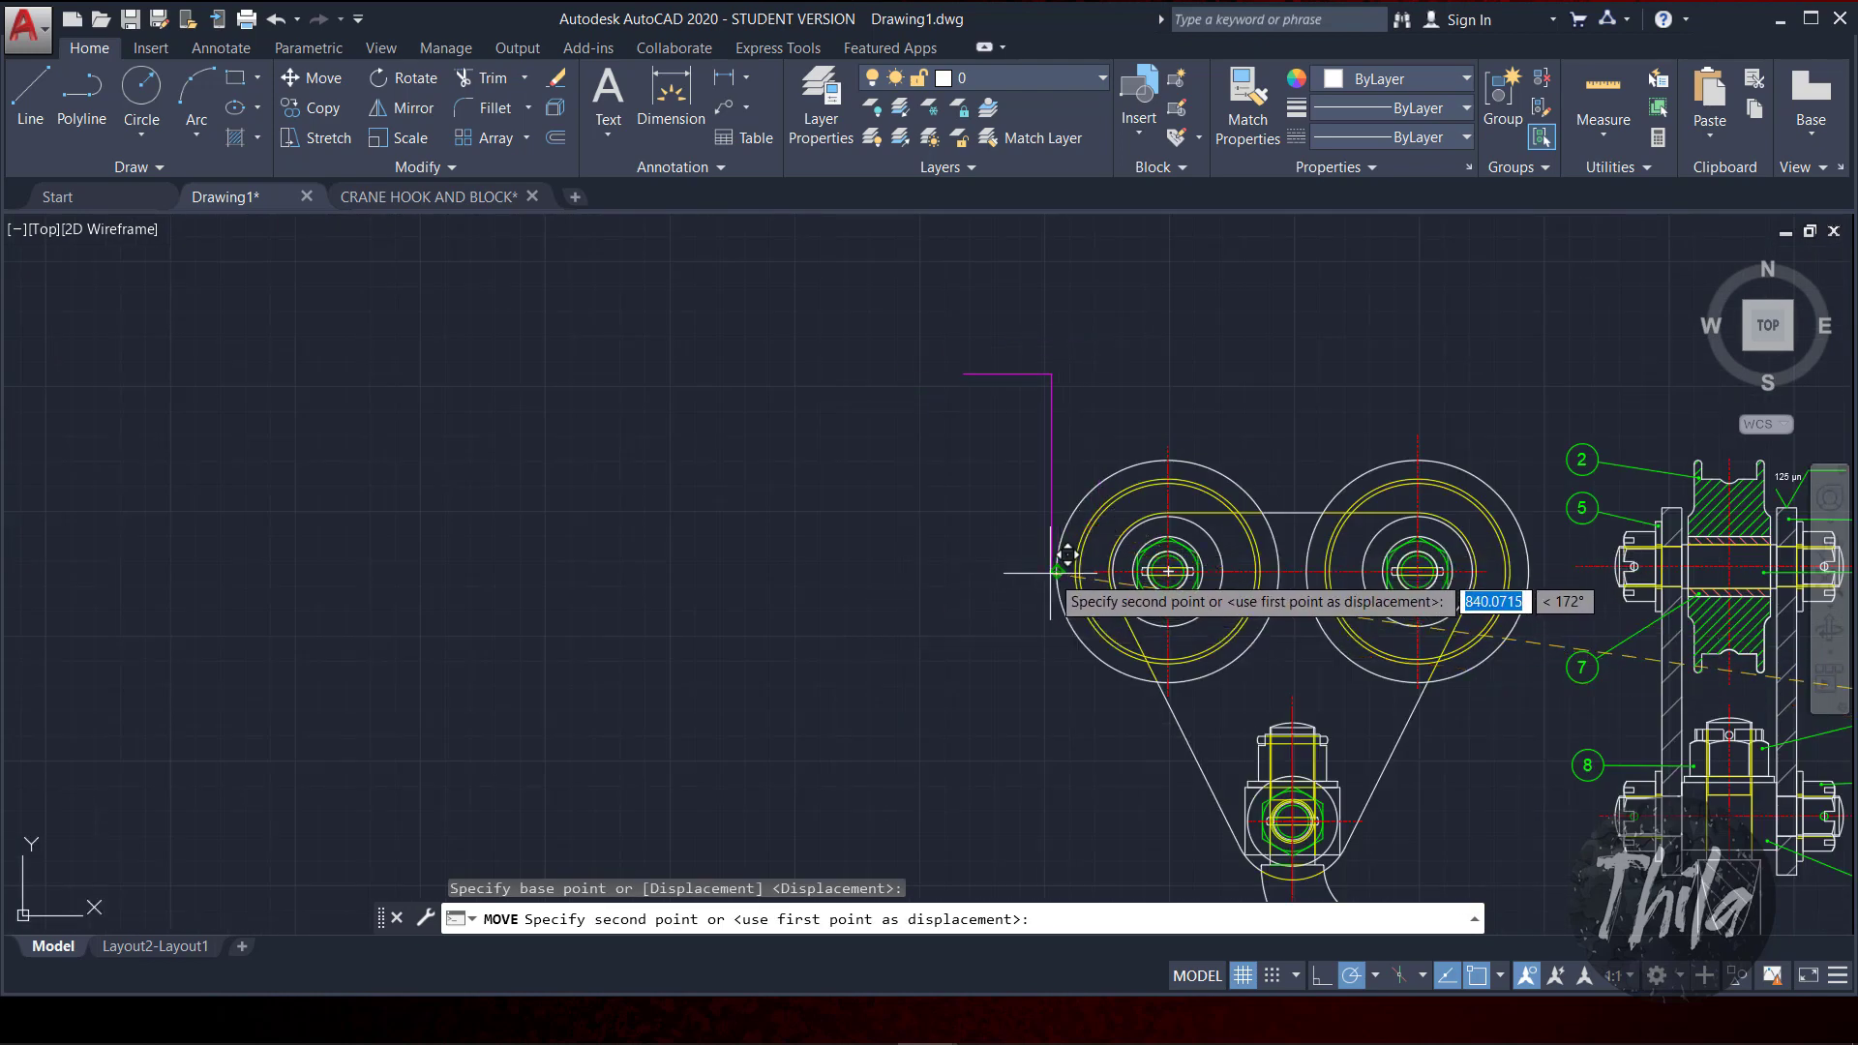
click(1058, 571)
scroll(1058, 571, down, 5)
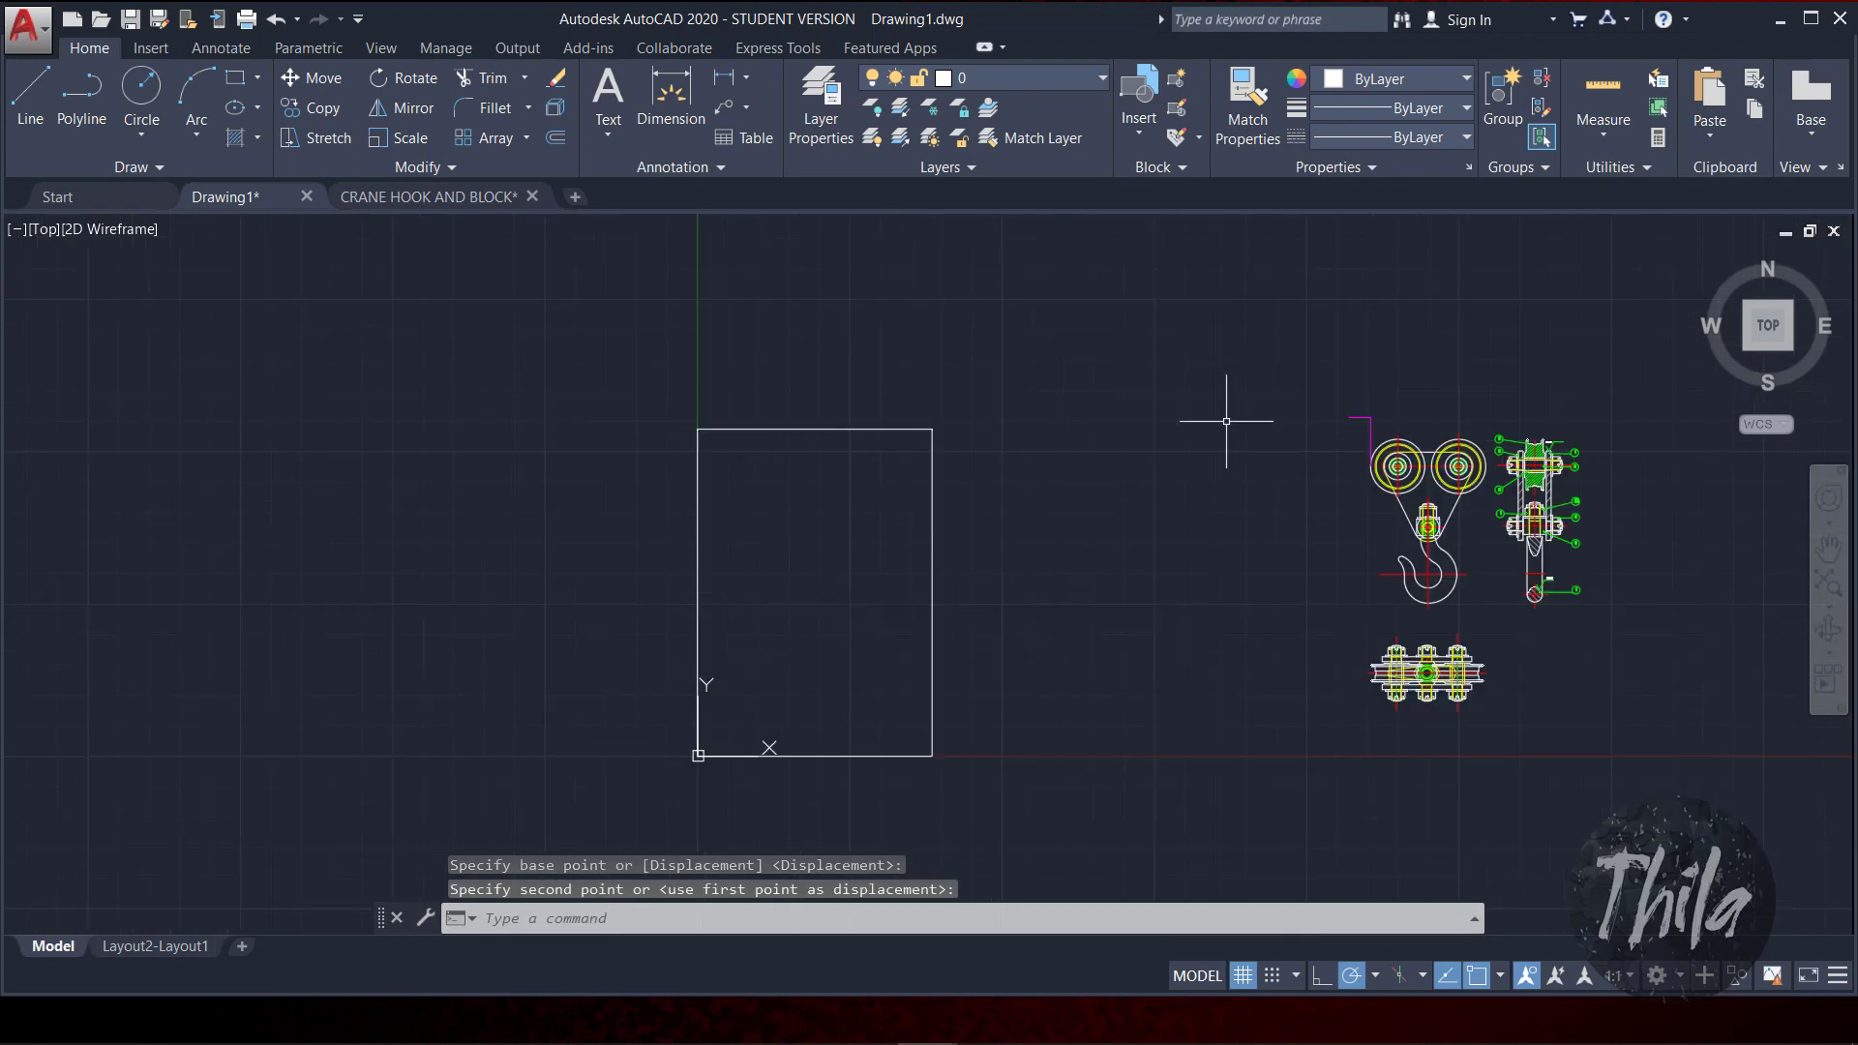
Step: Move all the assembly views with the base lines so the horizontal line's left end meets the rectangle's upper-left corner
click(1189, 325)
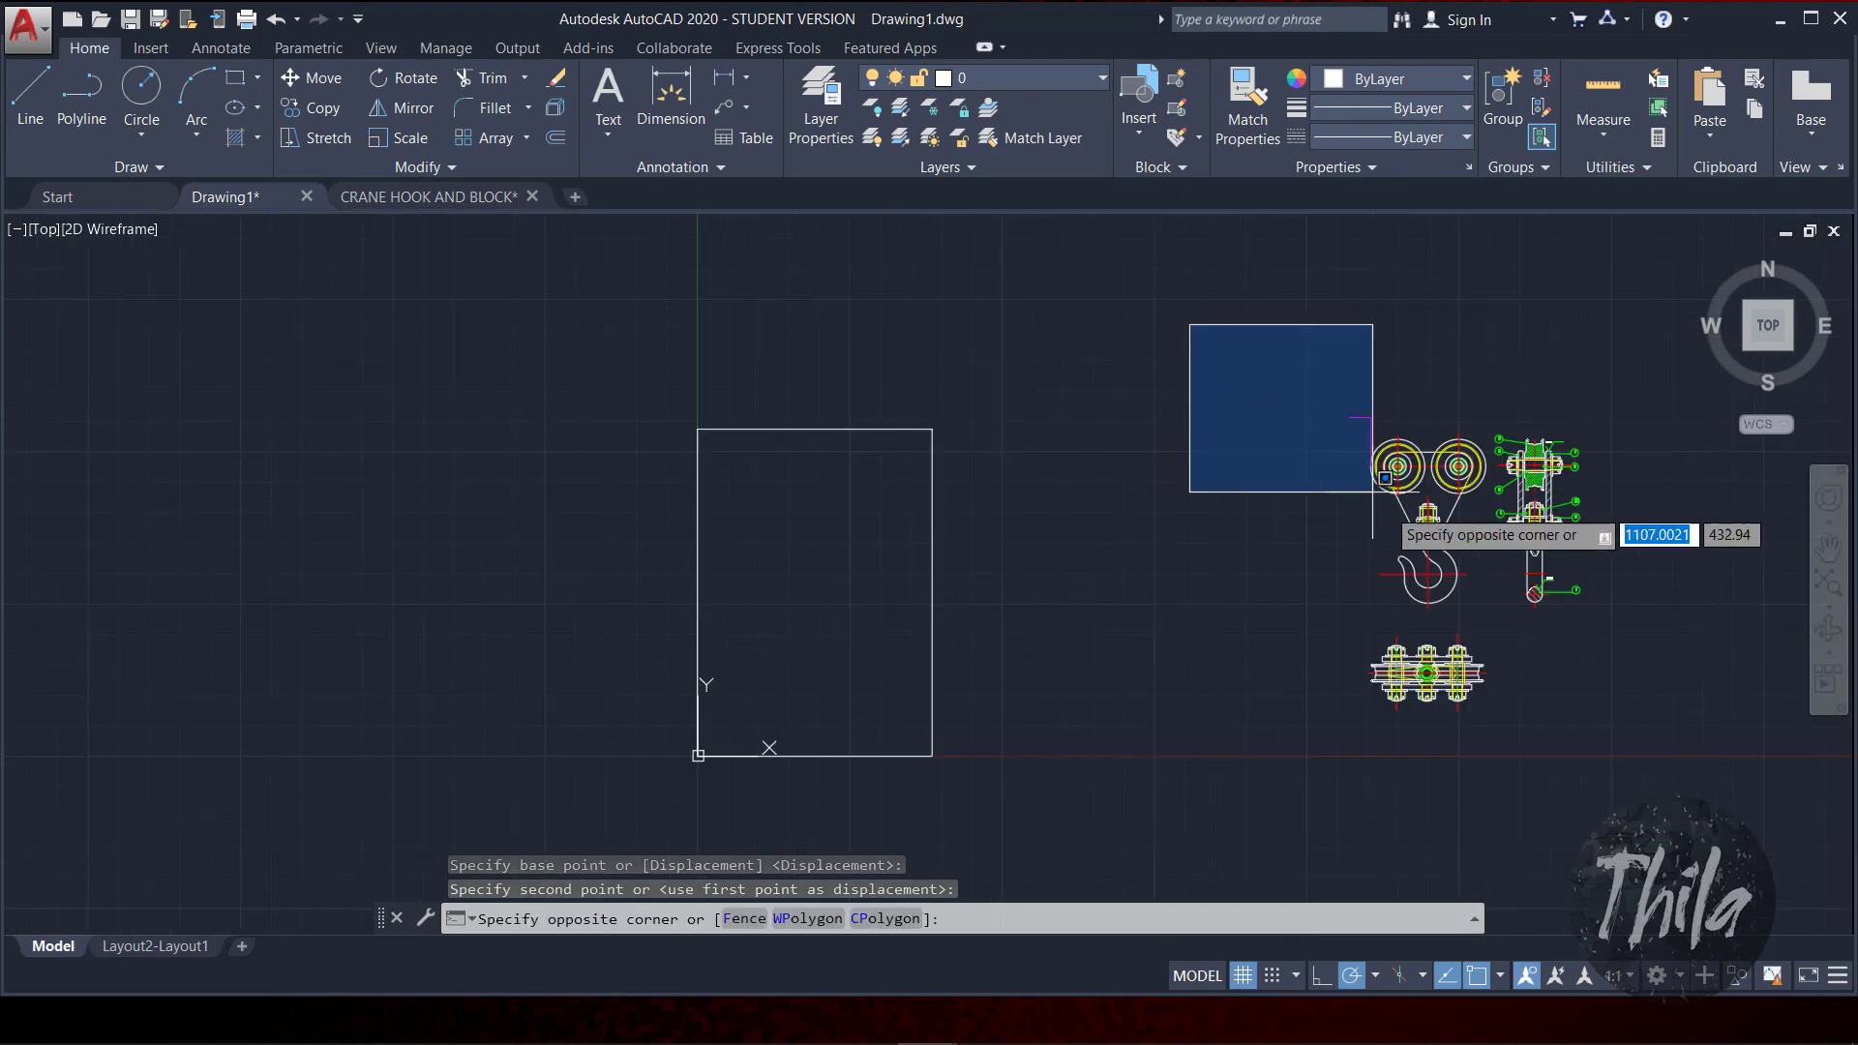
click(1676, 763)
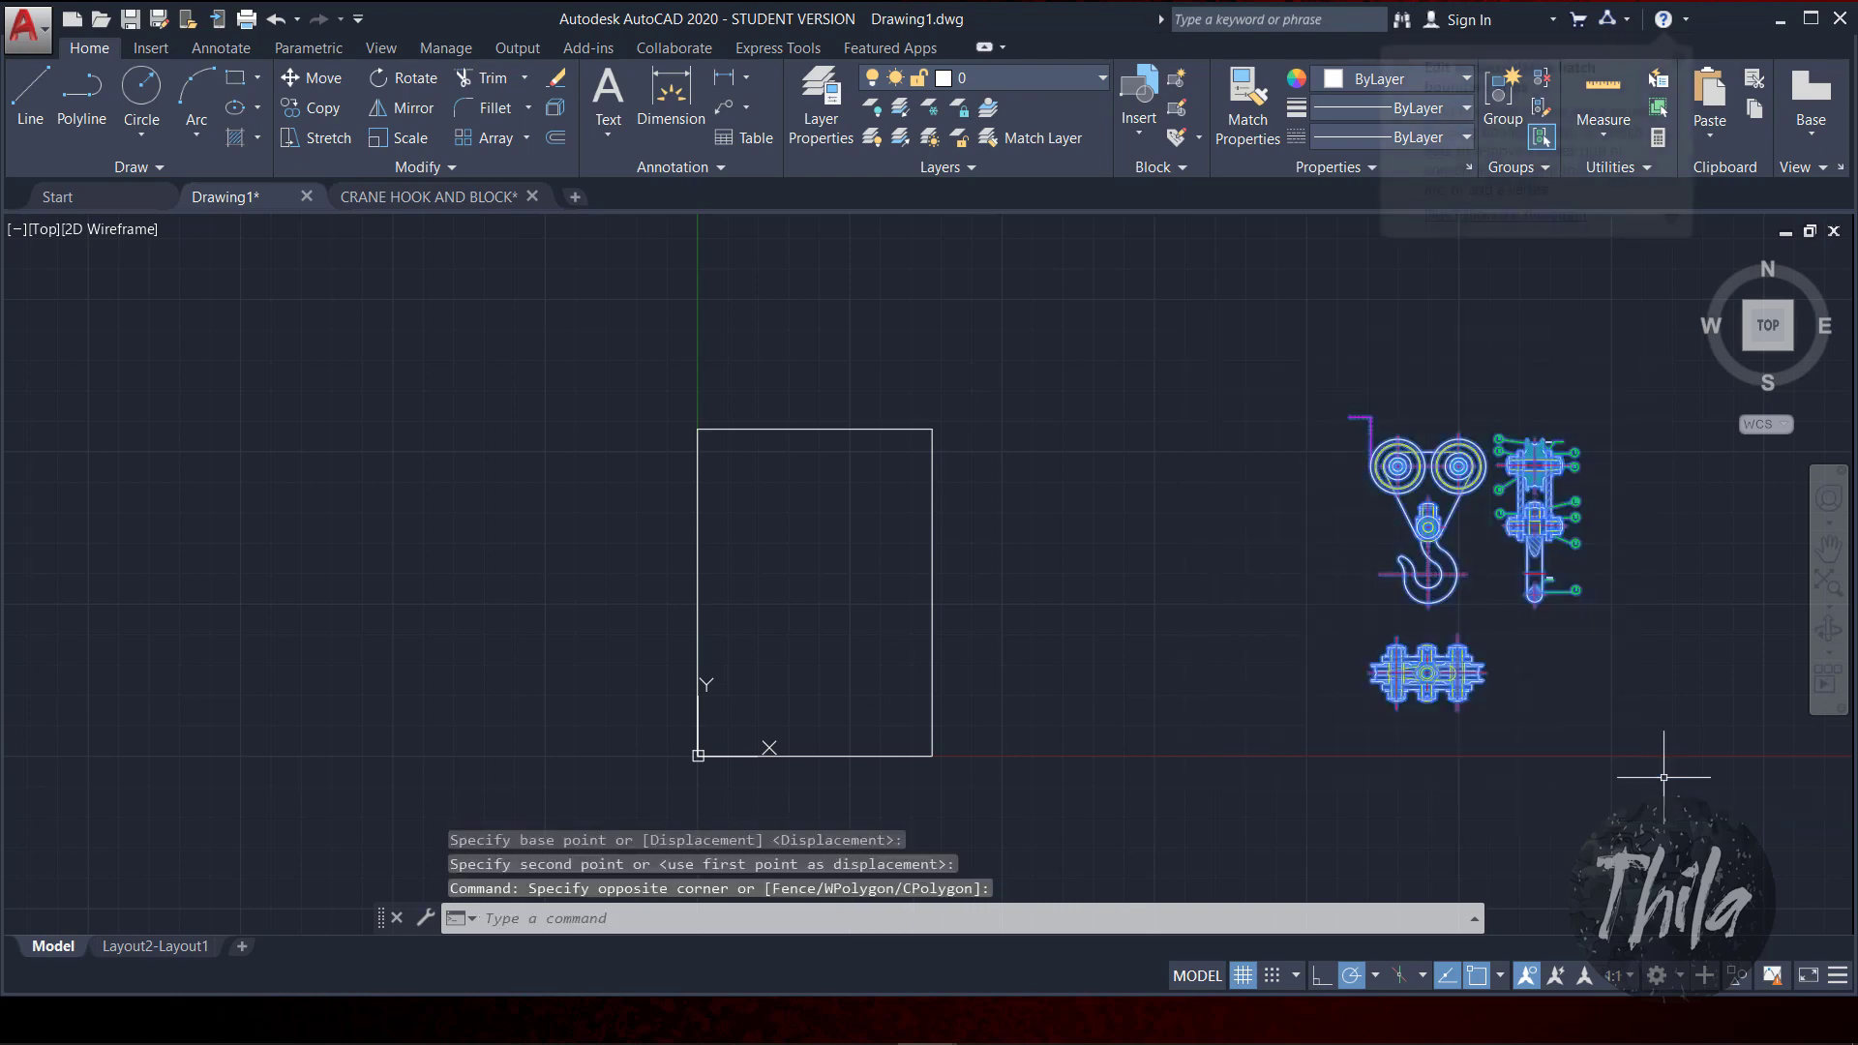
click(317, 83)
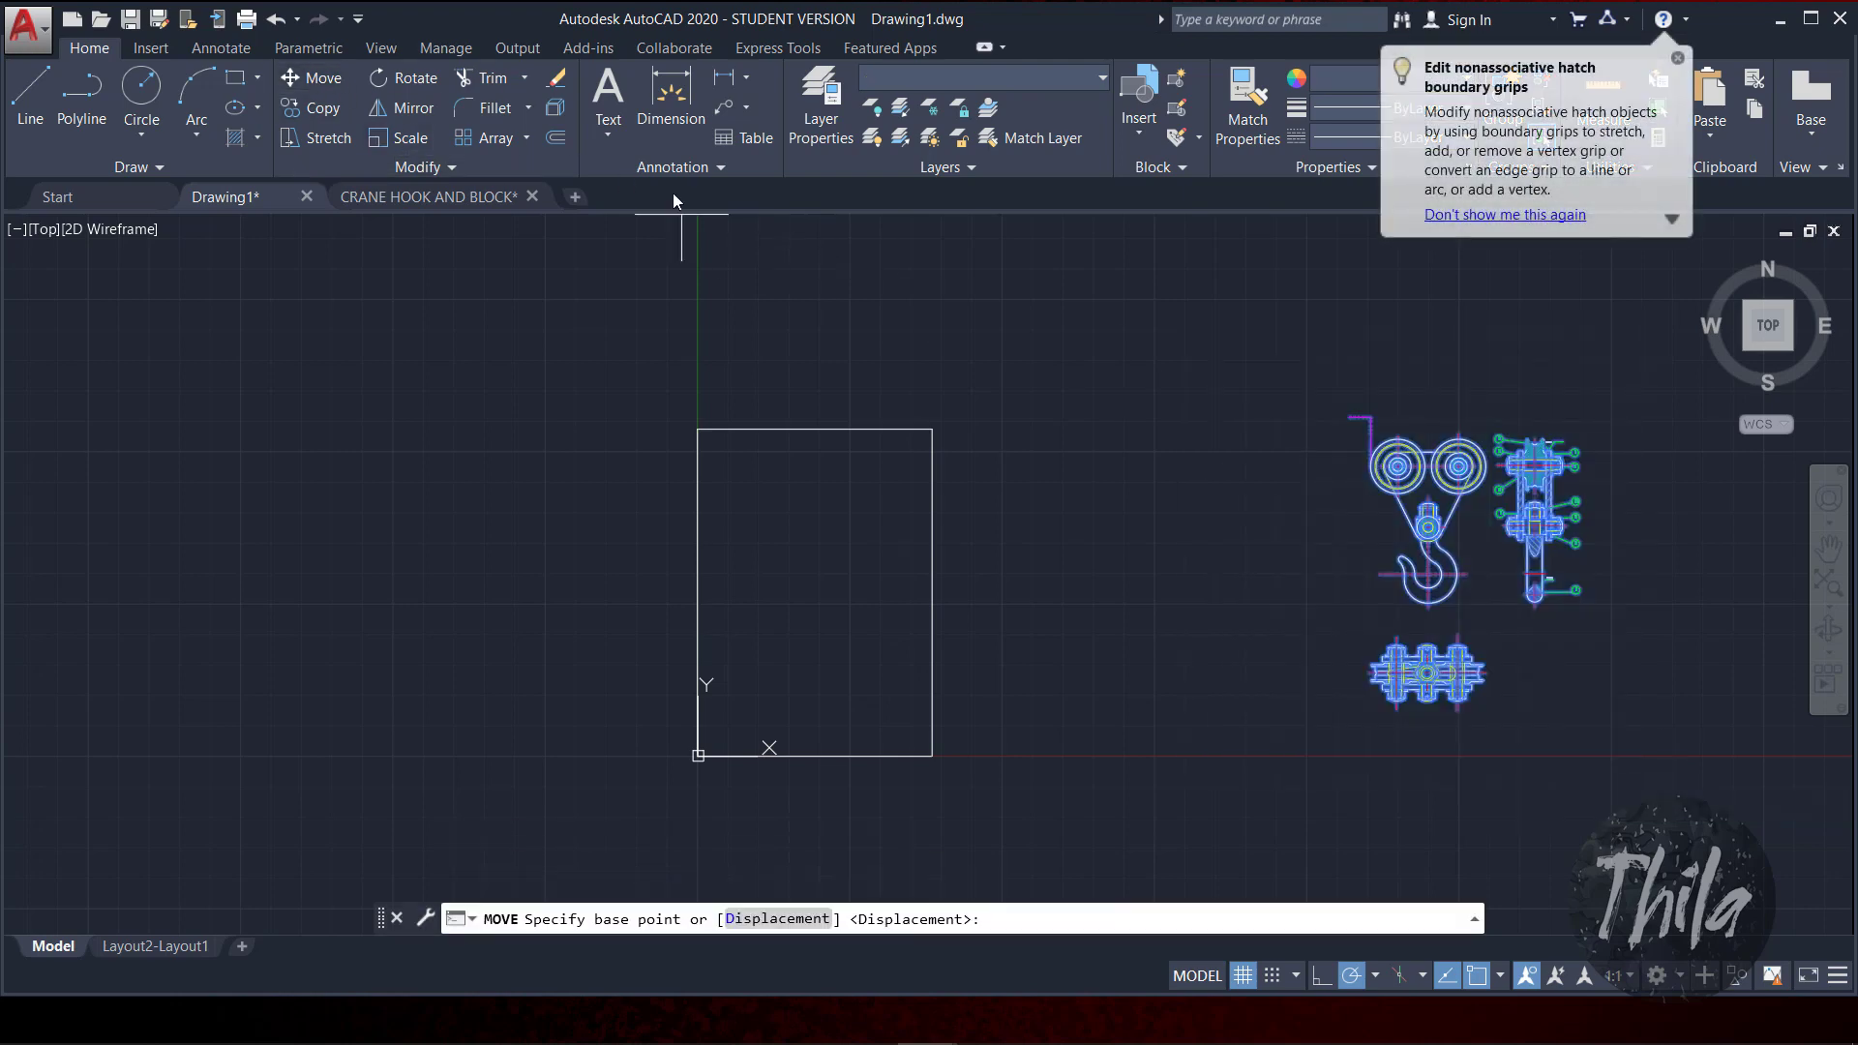
click(1347, 416)
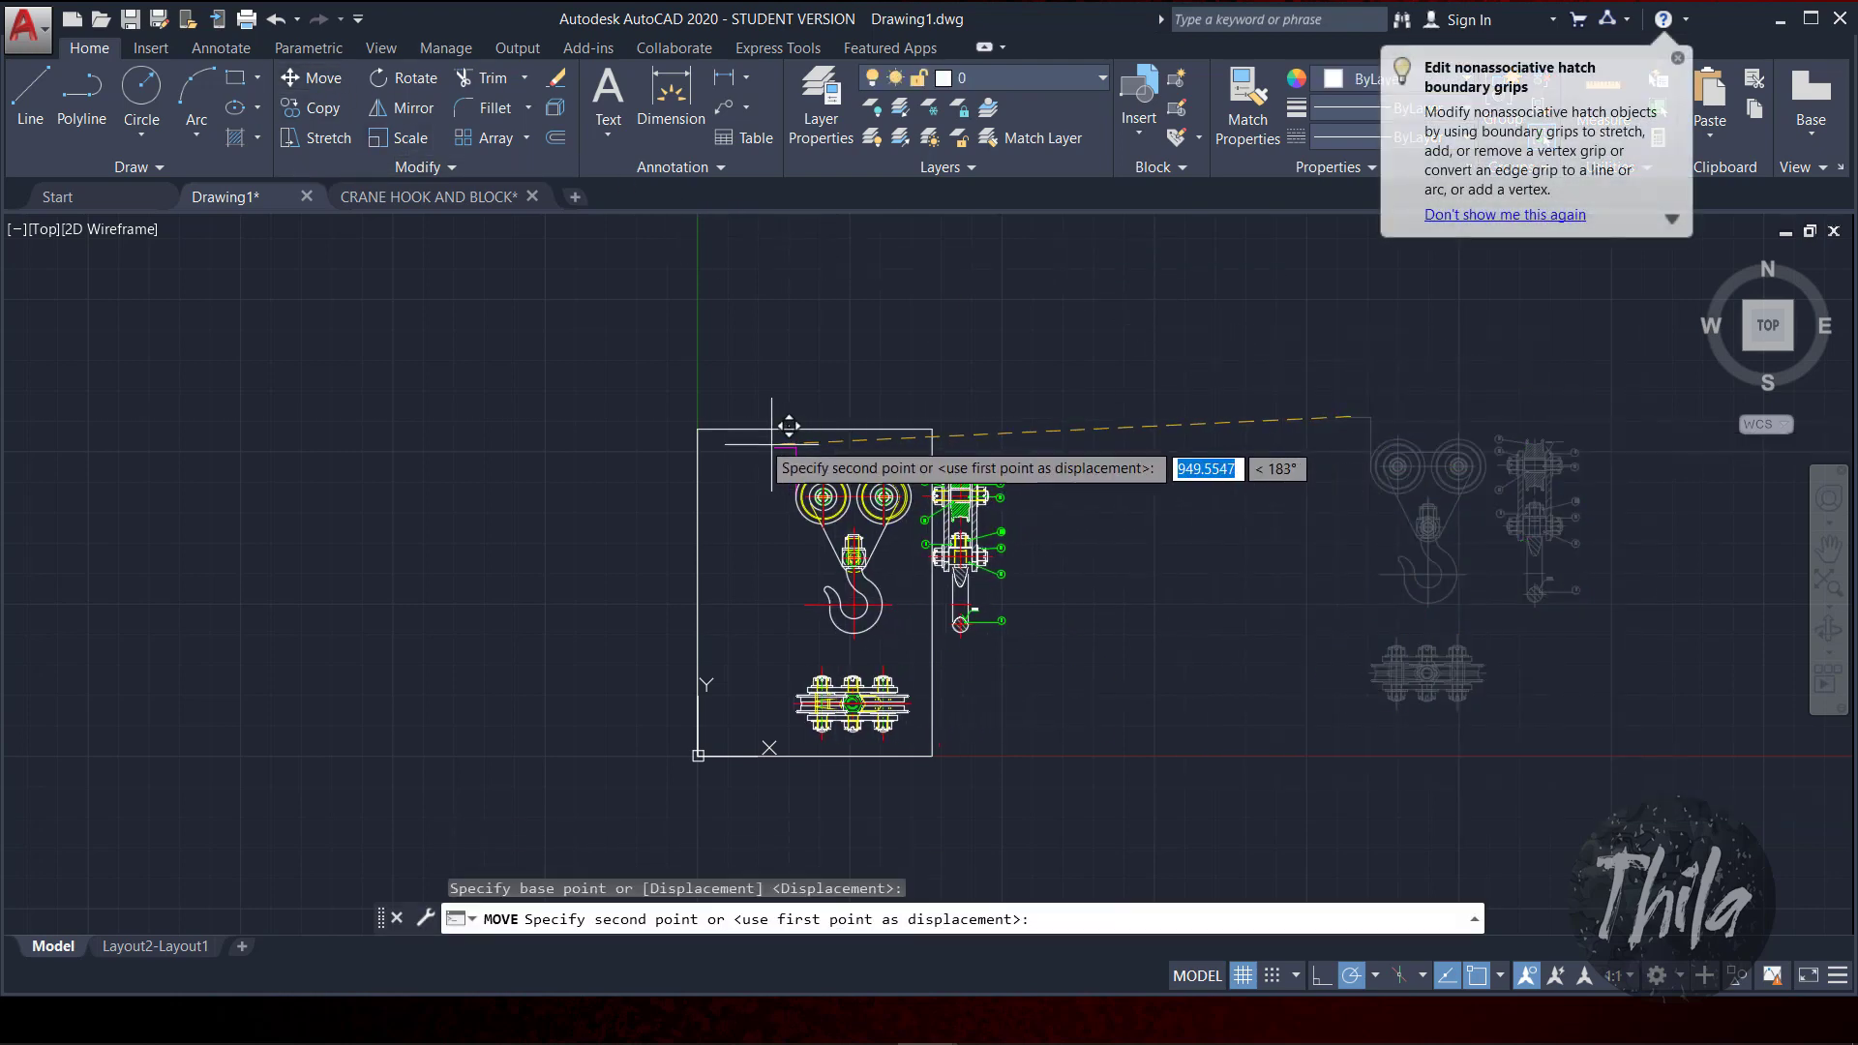
click(697, 428)
Step: Erase the vertical magenta base line above the left pulley
scroll(825, 459, up, 2)
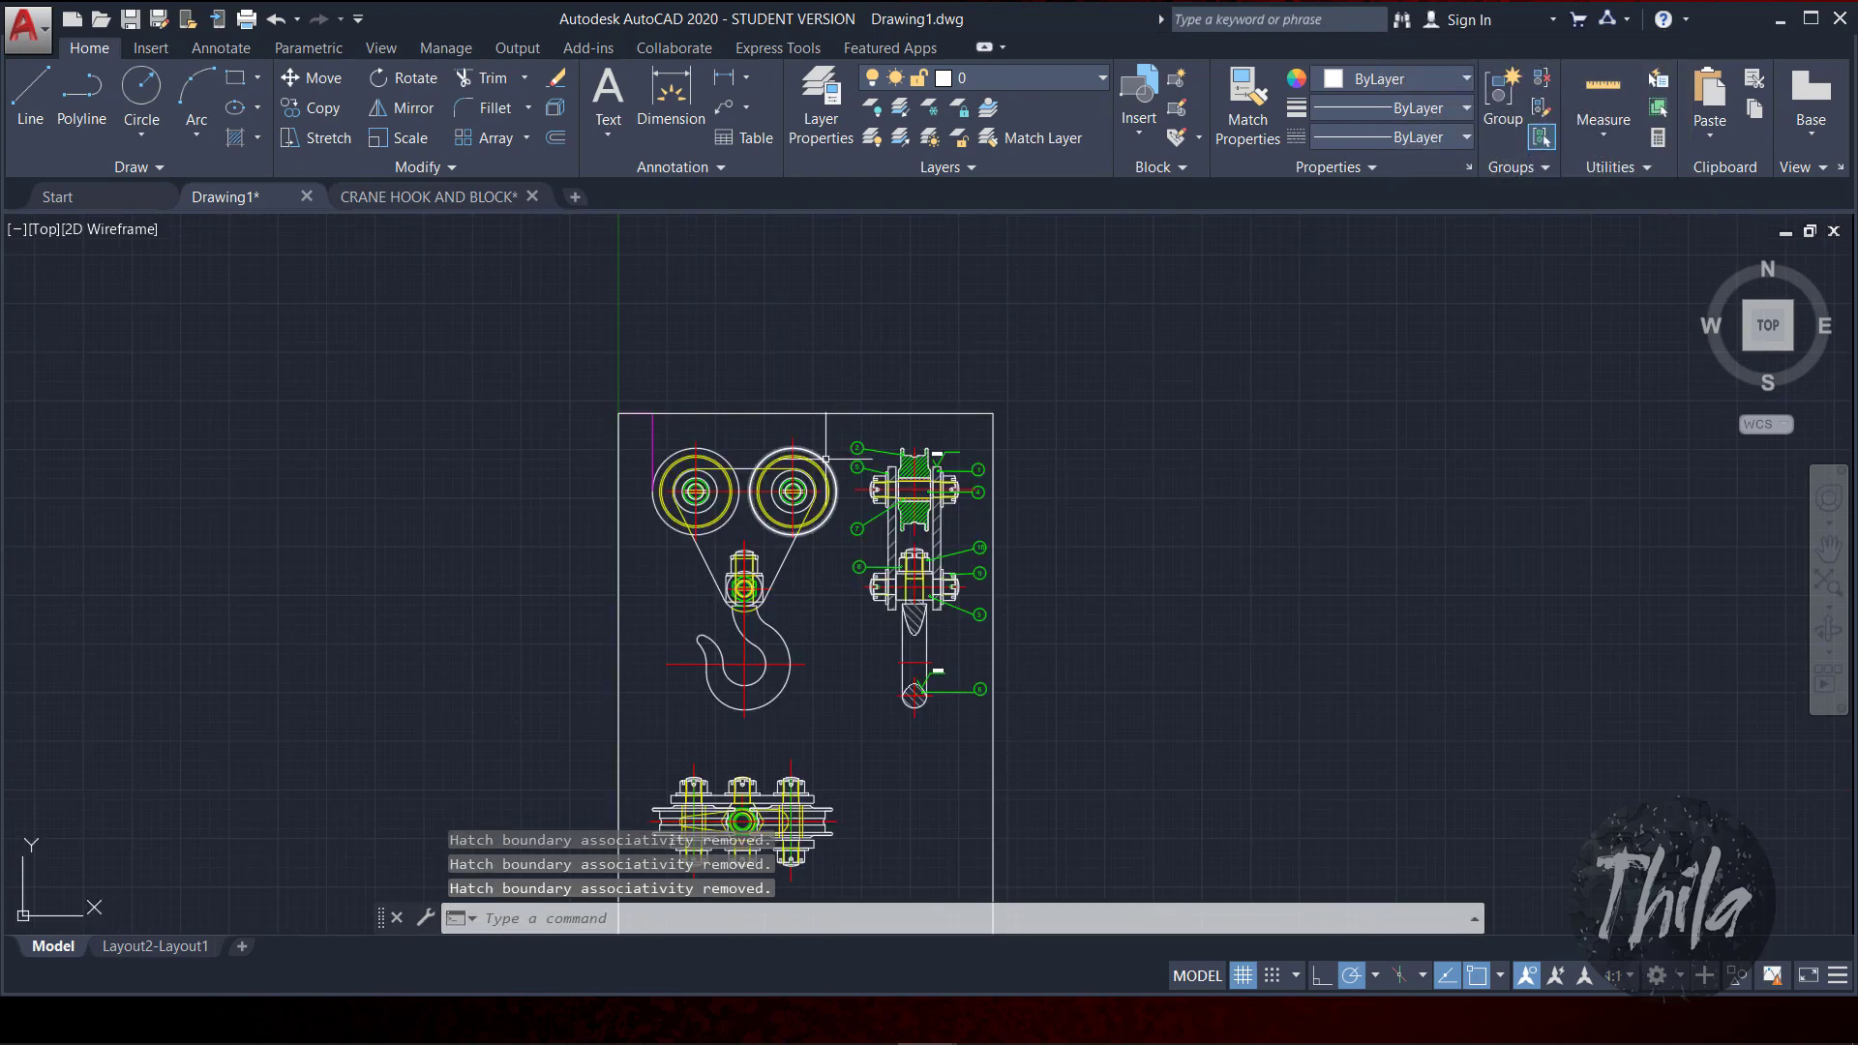
click(656, 445)
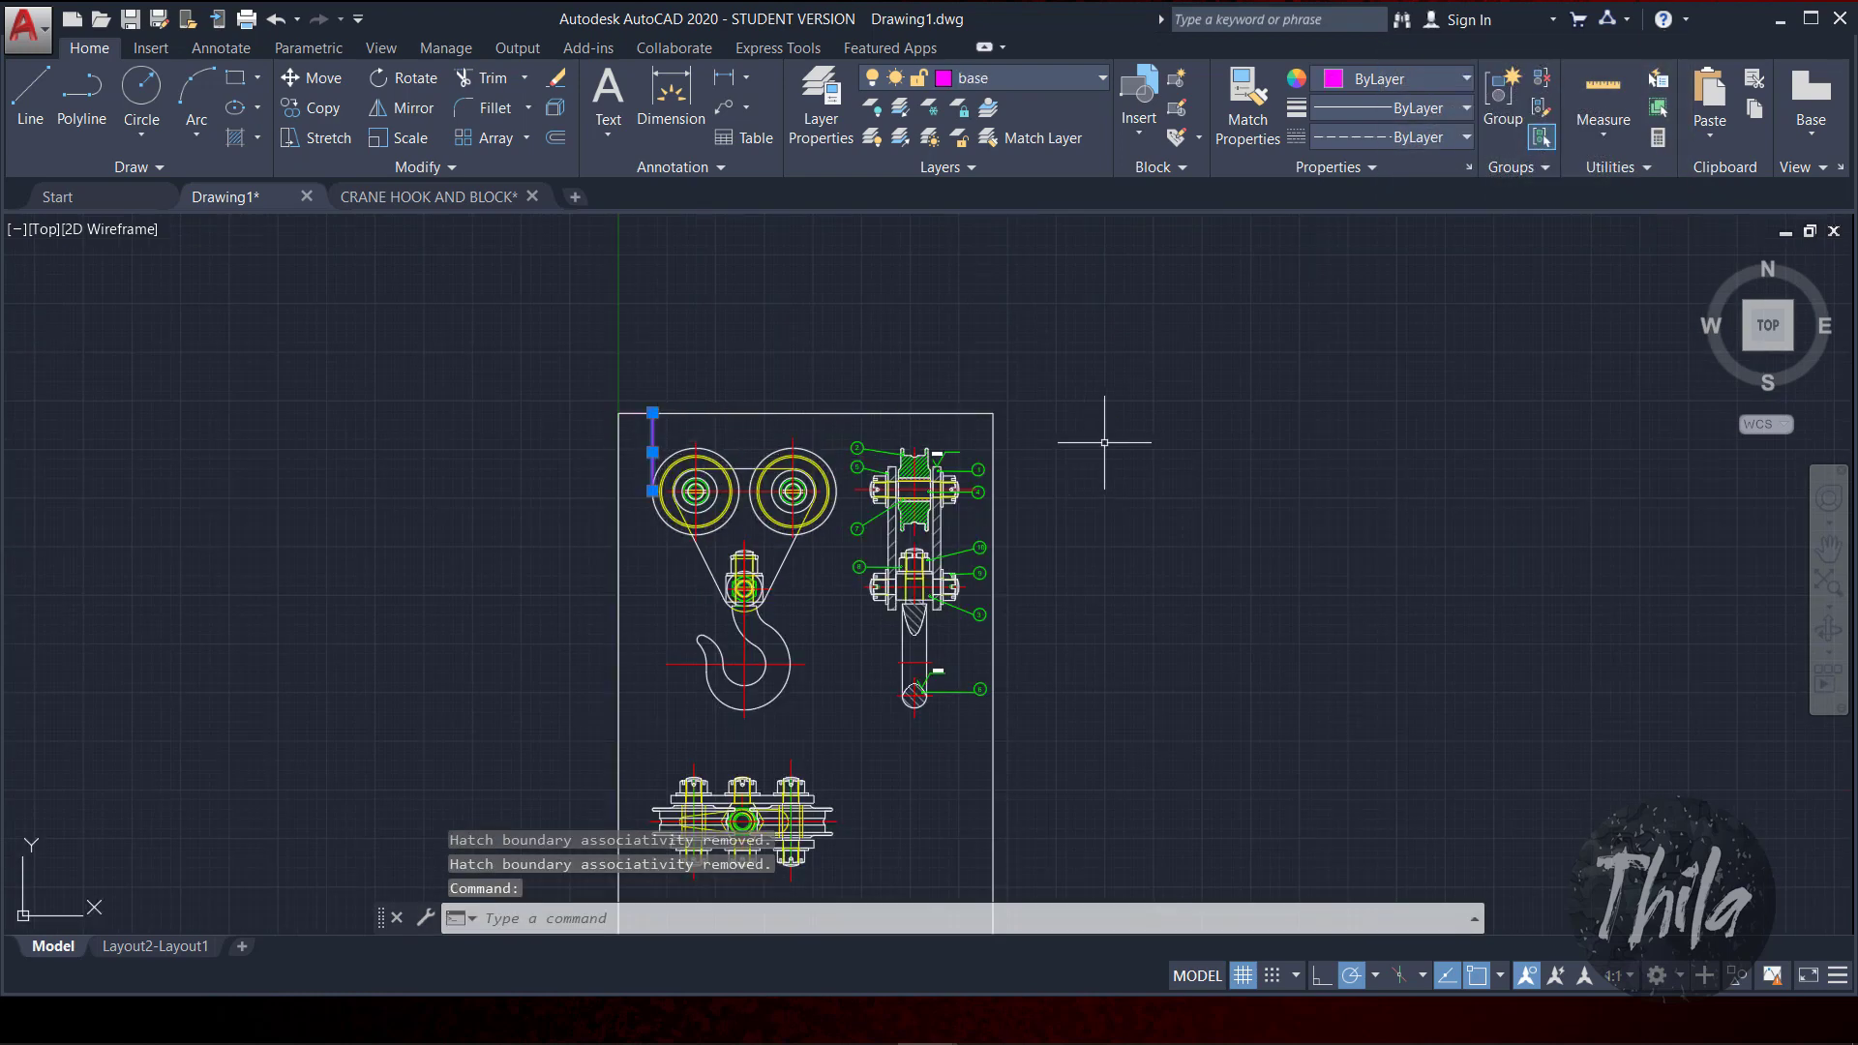
key(Delete)
Step: Check how the three assembly views are arranged inside the rectangle
scroll(1121, 481, down, 2)
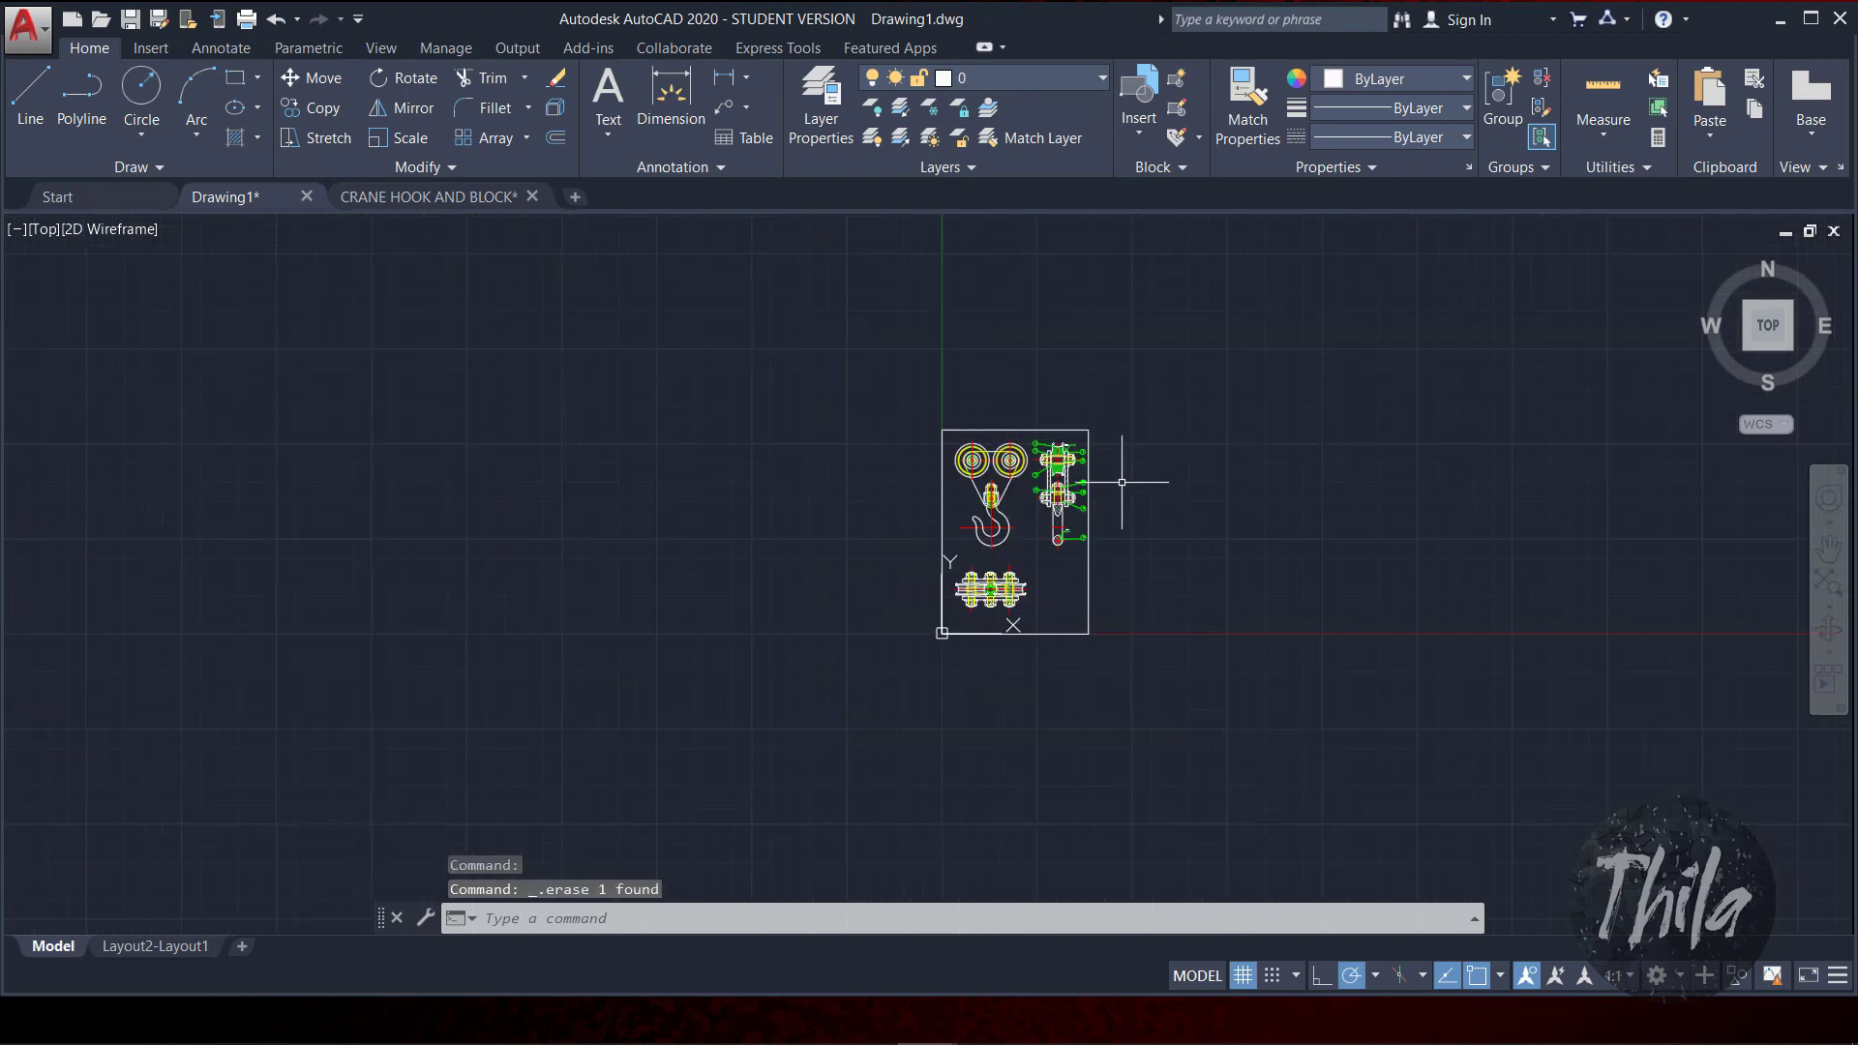
scroll(1111, 419, up, 5)
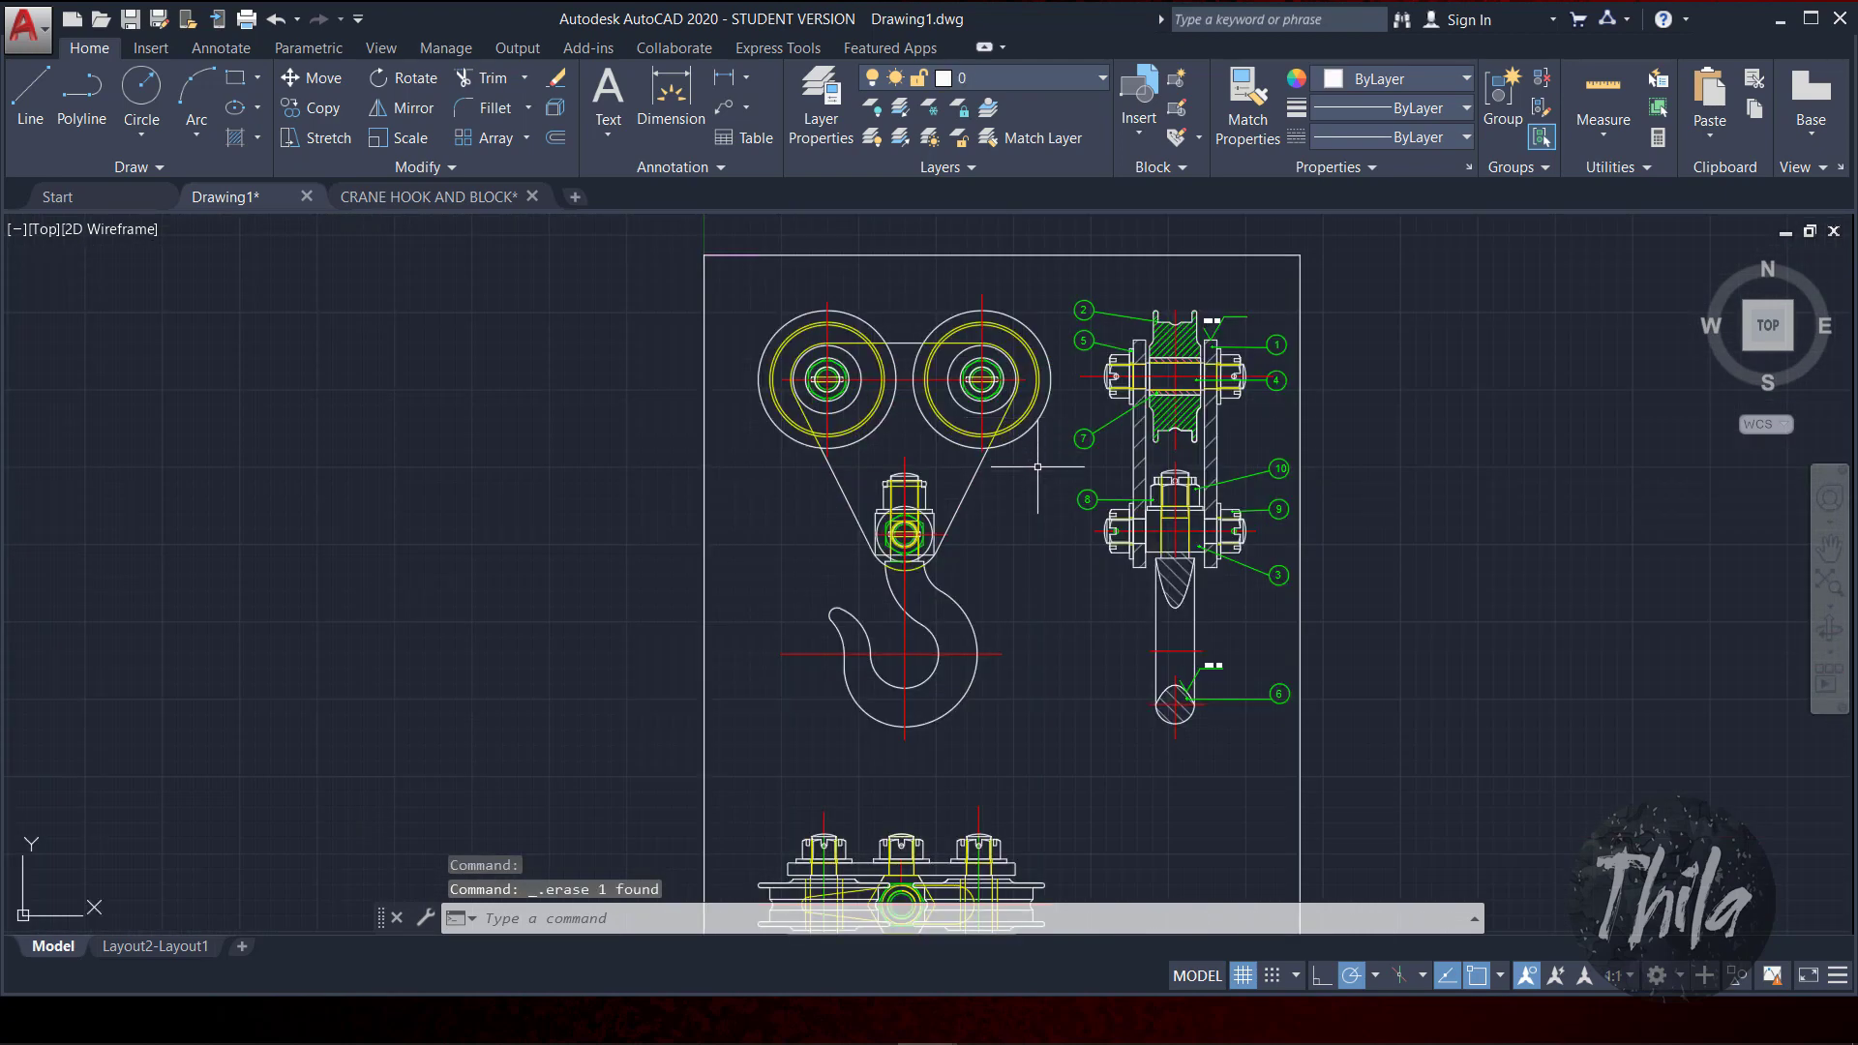
scroll(1043, 591, down, 4)
middle_drag(1040, 646, 902, 593)
scroll(839, 614, up, 4)
middle_drag(968, 435, 916, 705)
scroll(1286, 597, down, 2)
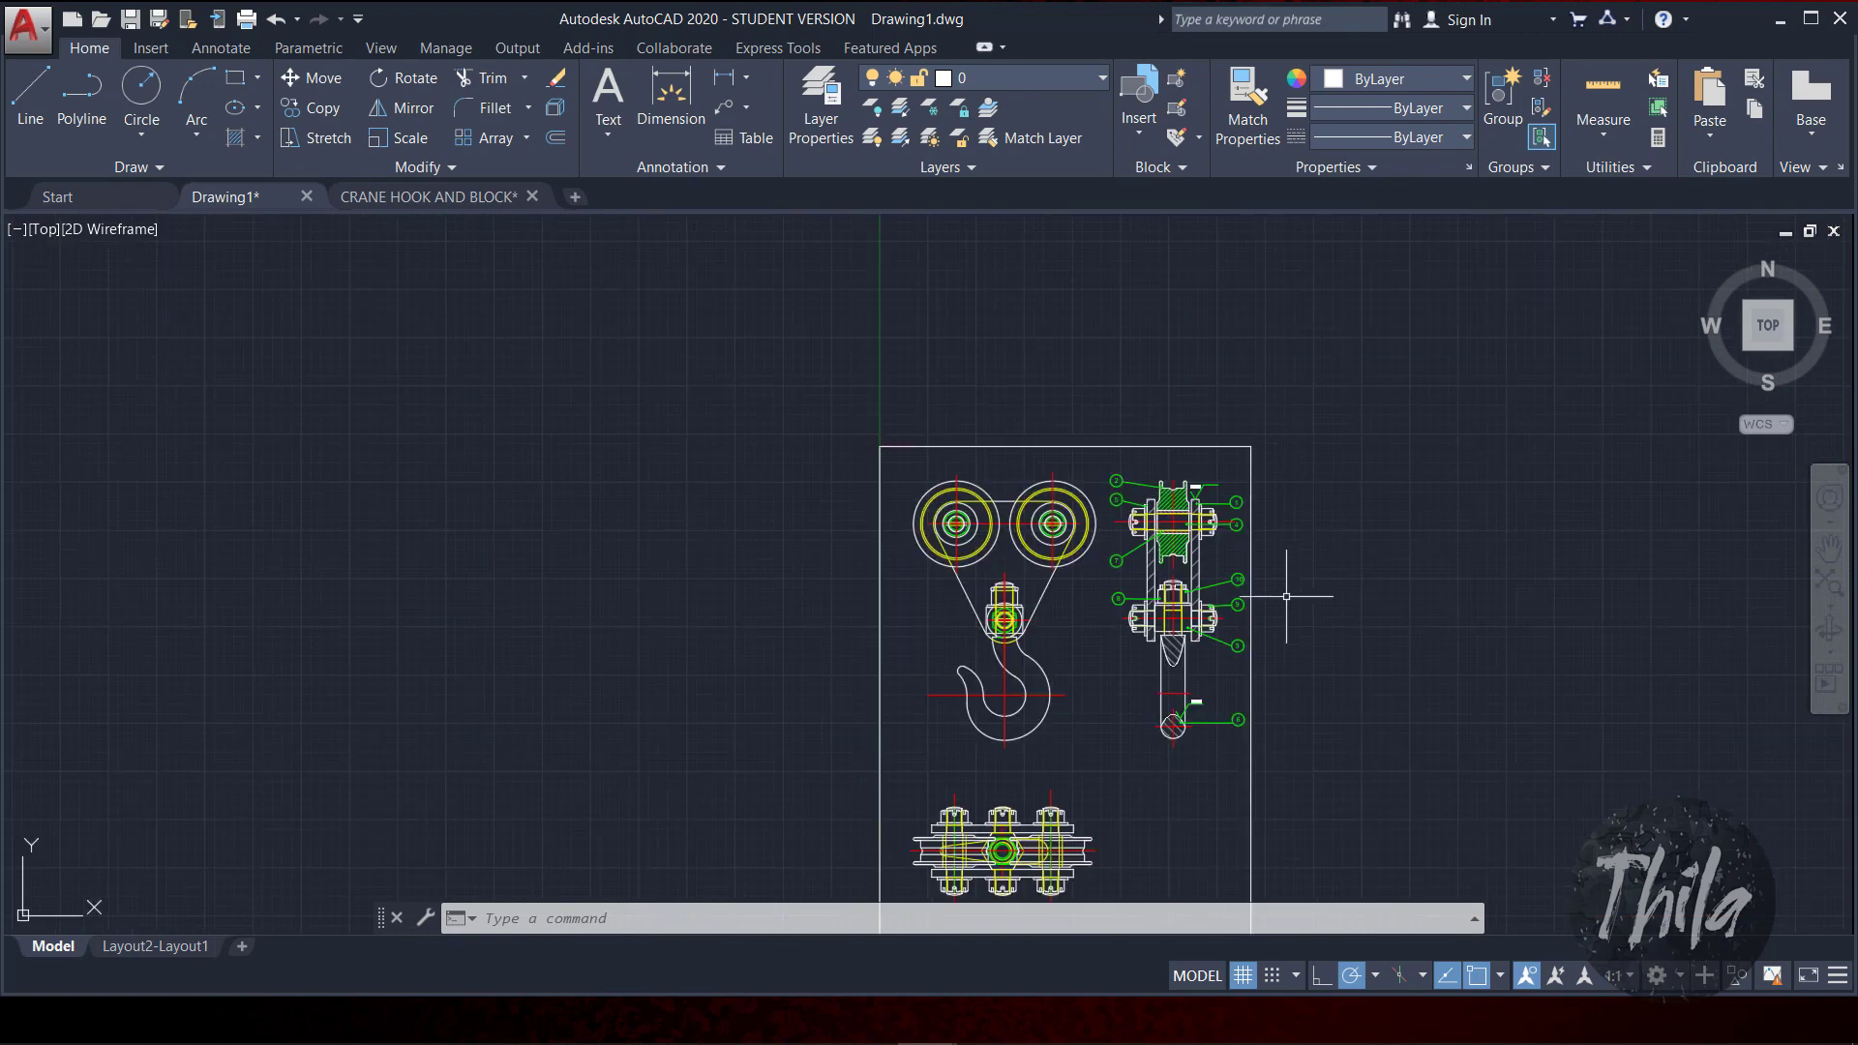
Step: Set the model space limits from the rectangle's lower-left corner to its upper-right corner at 385,537
middle_drag(1286, 596, 1065, 503)
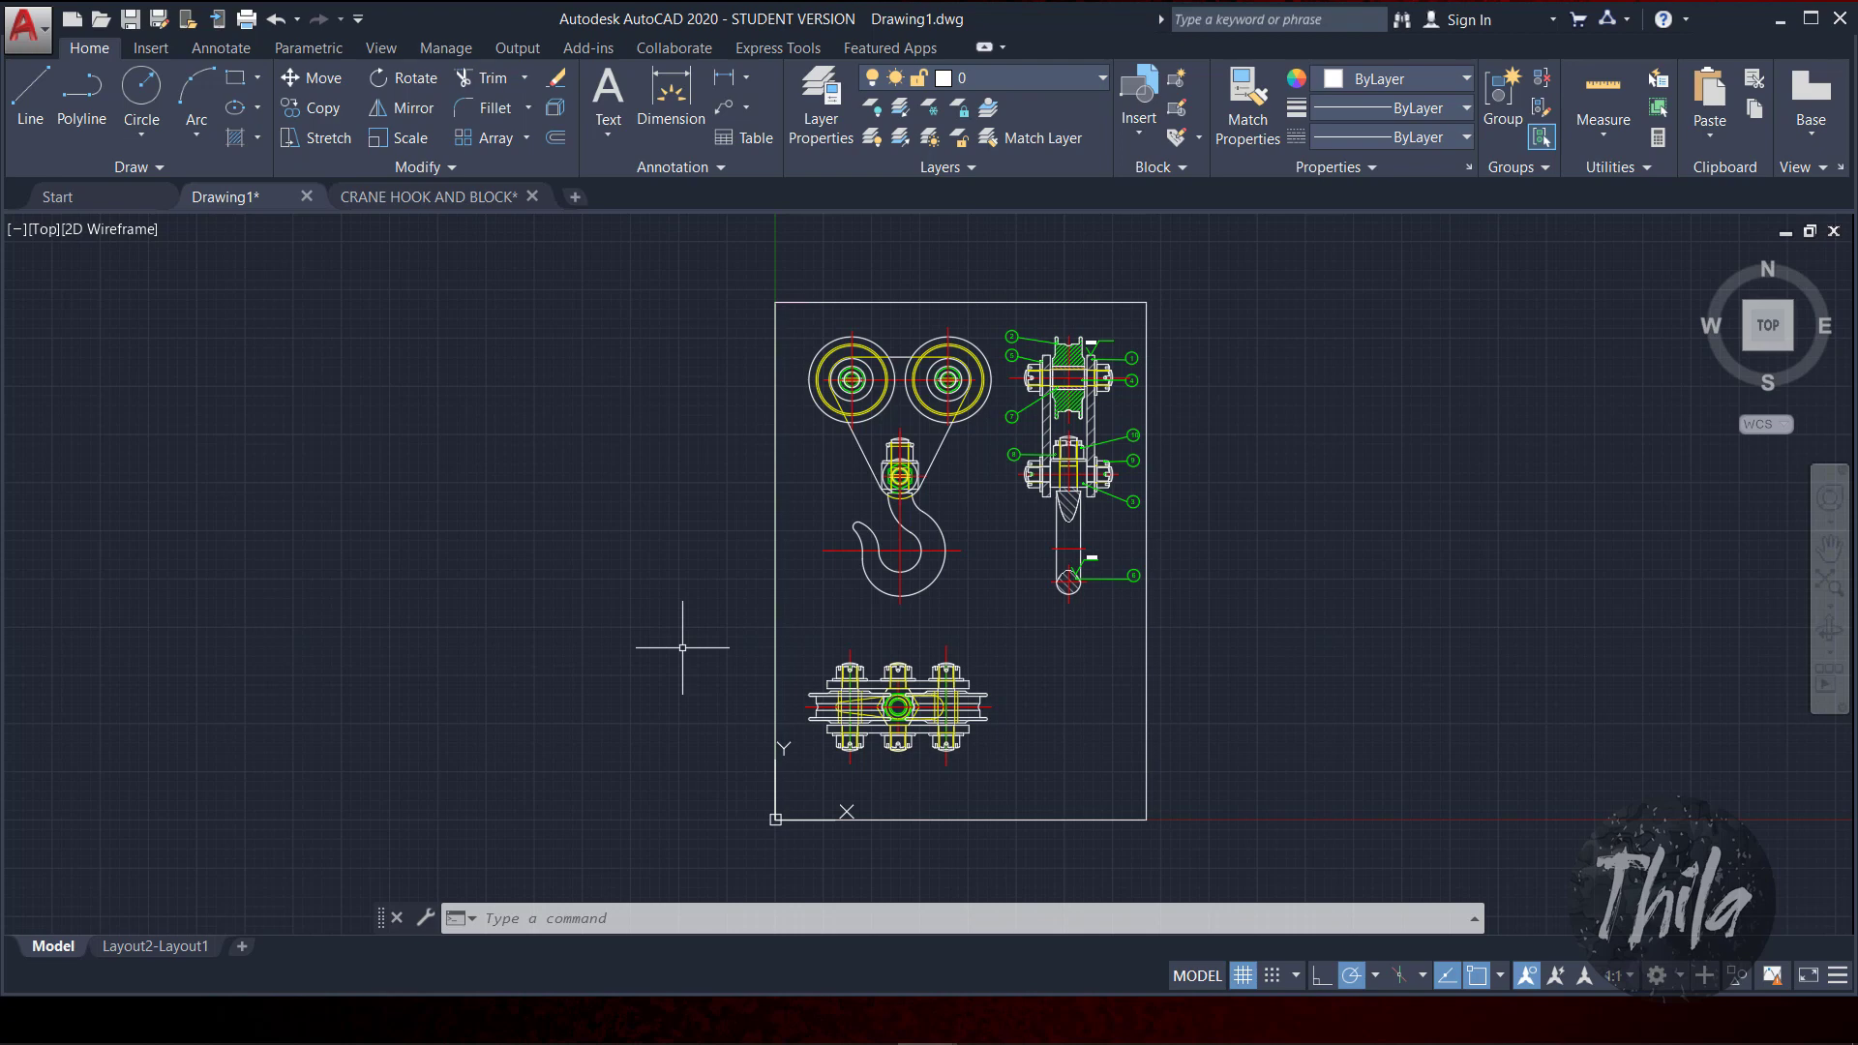
text(li)
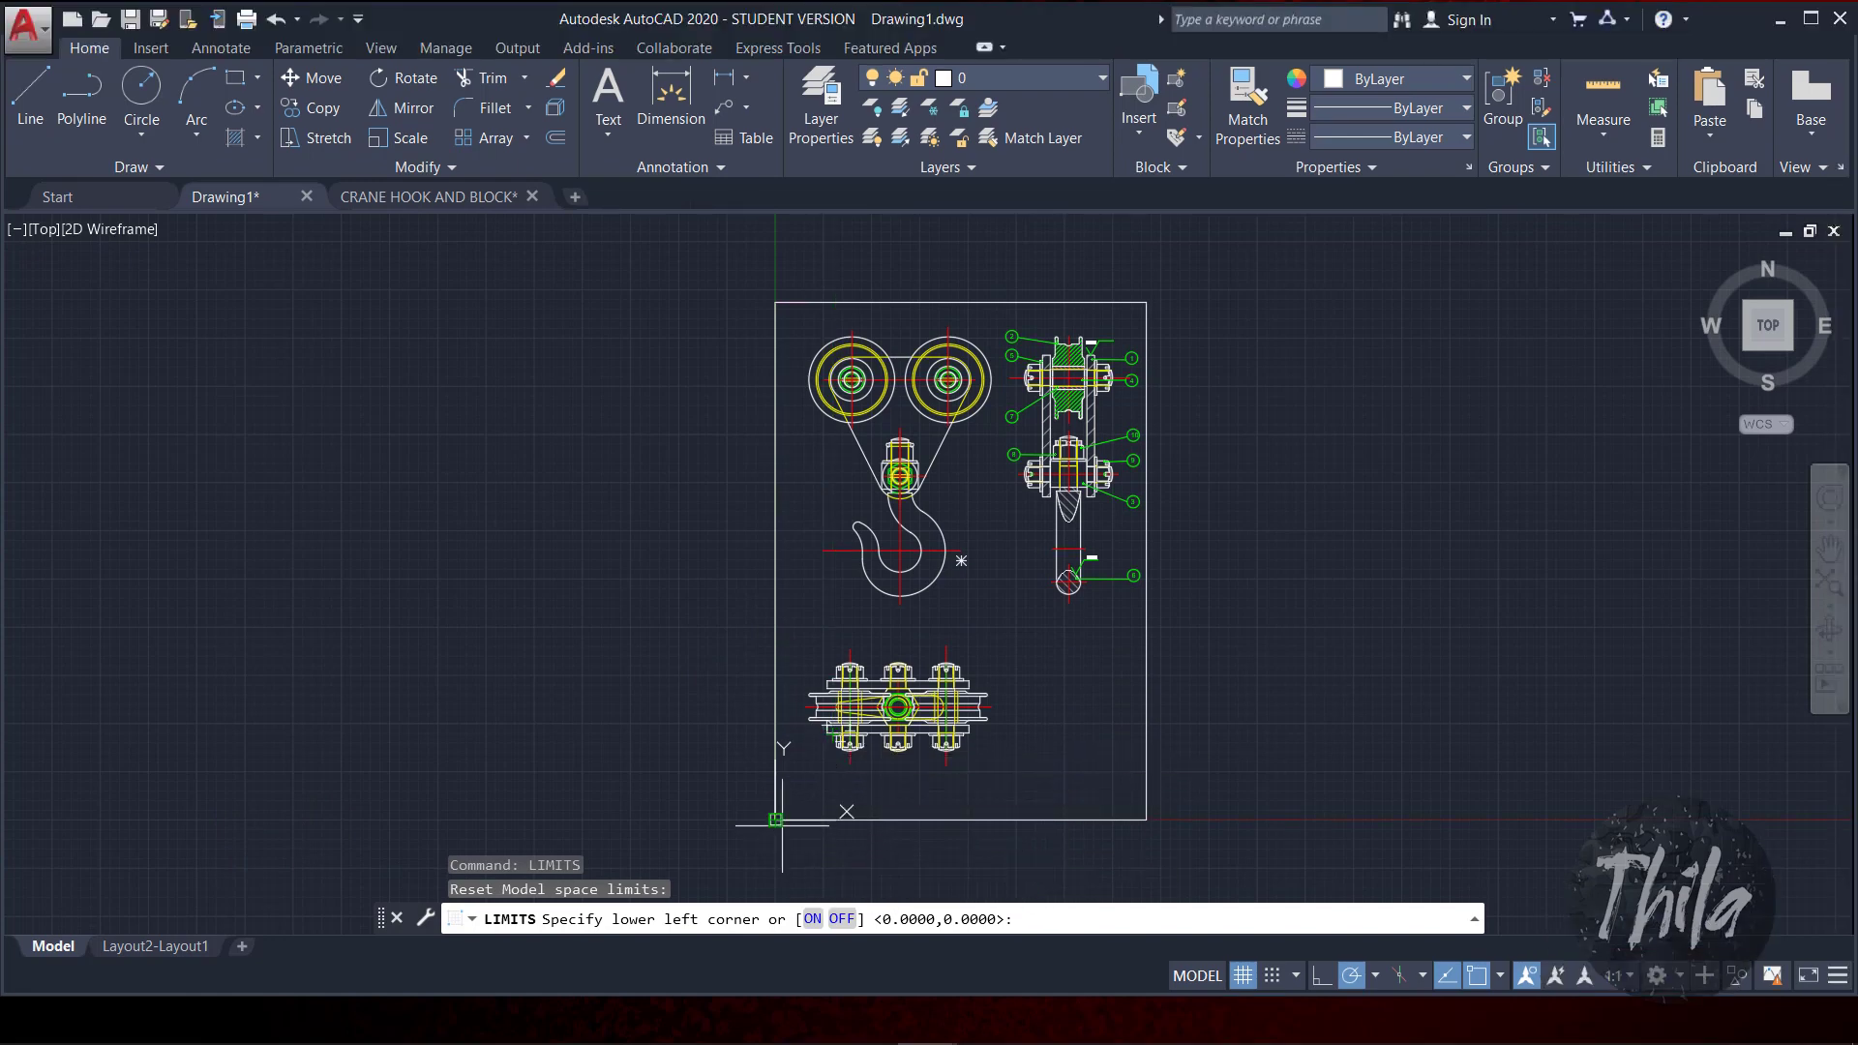
scroll(815, 769, up, 5)
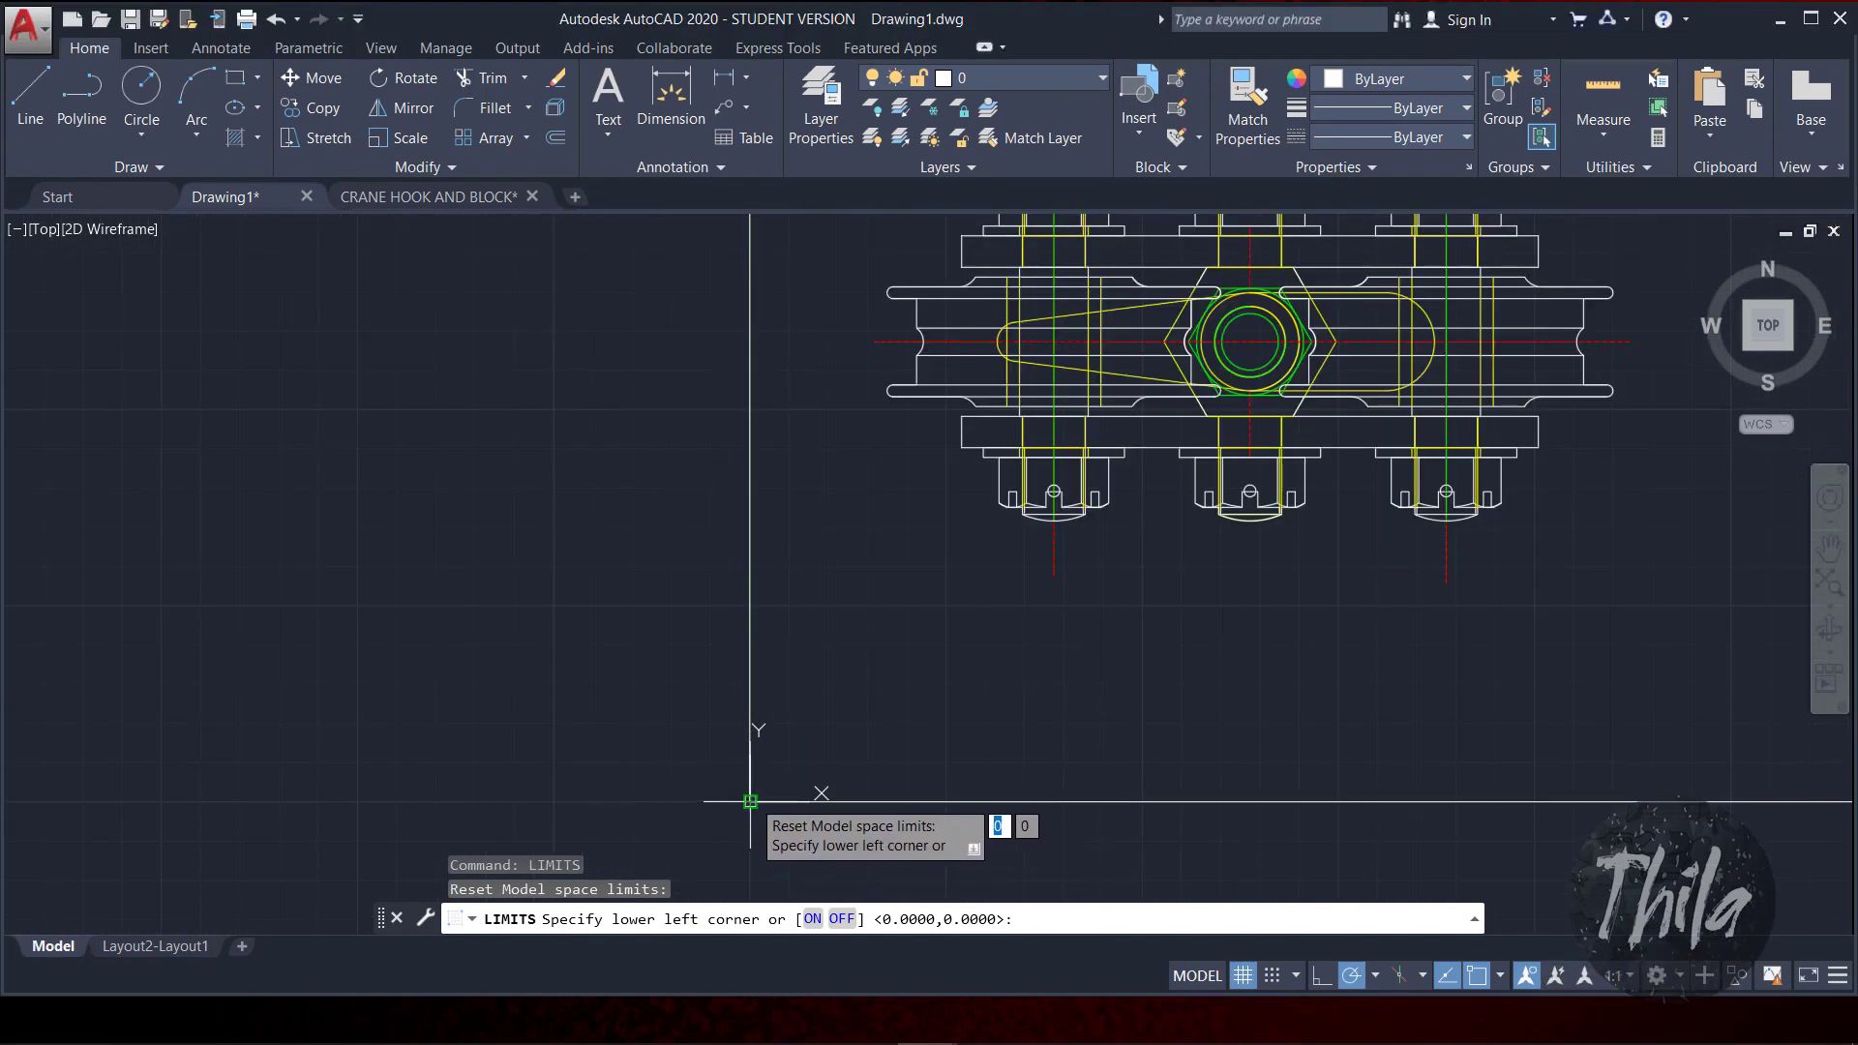
click(750, 801)
scroll(857, 736, down, 8)
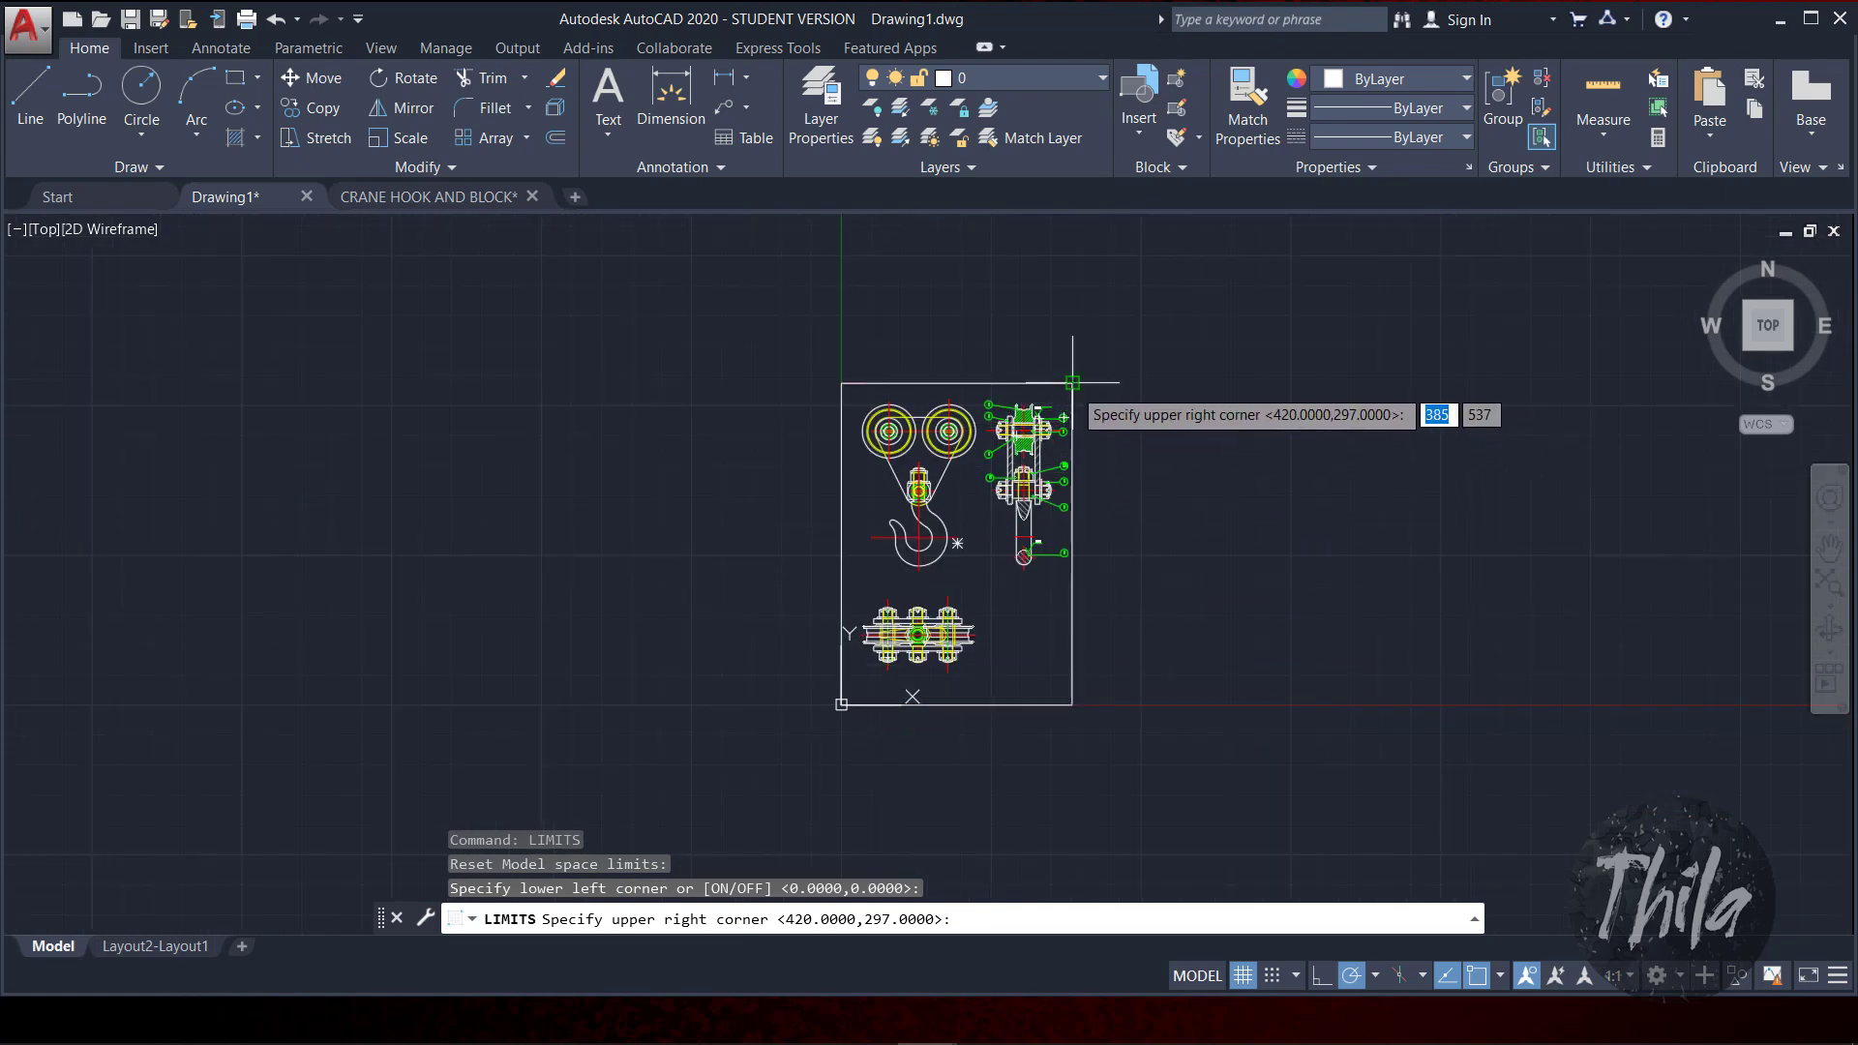
click(1072, 384)
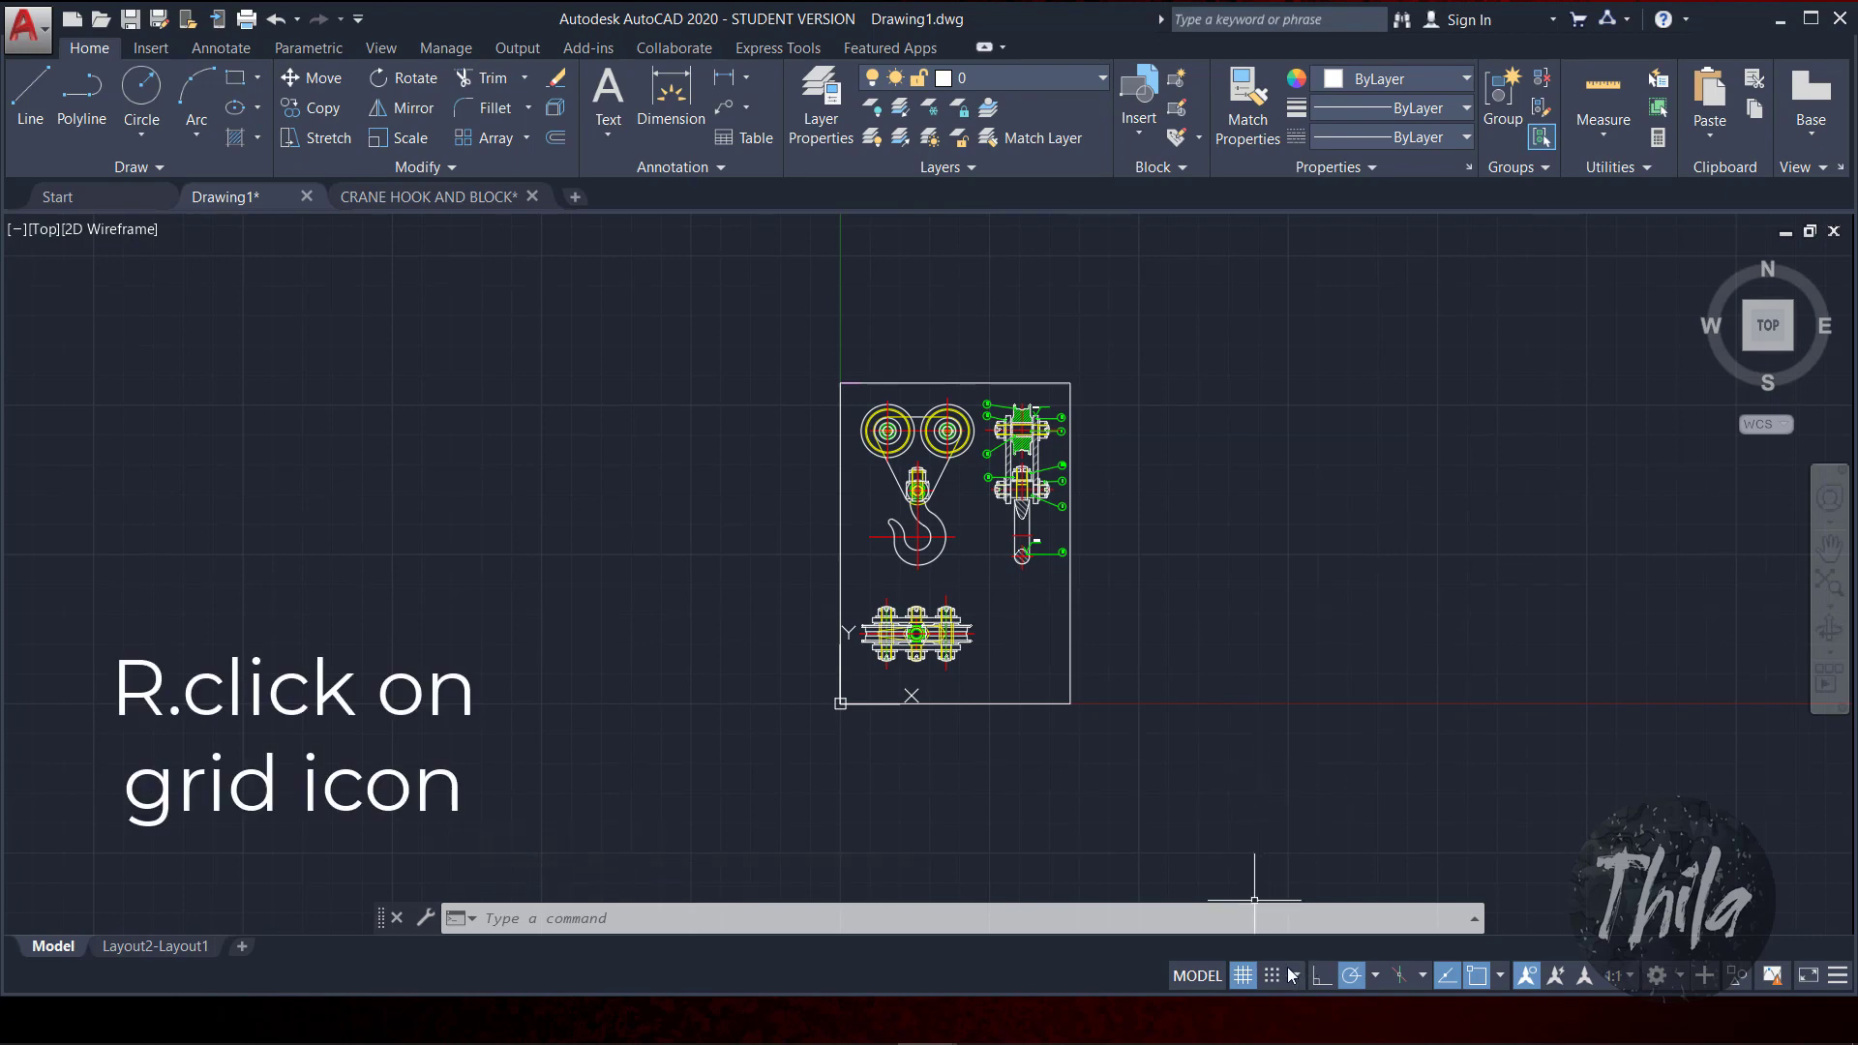
Step: Turn off the display of the grid beyond the drawing limits in the drafting settings
right_click(1247, 979)
click(1270, 949)
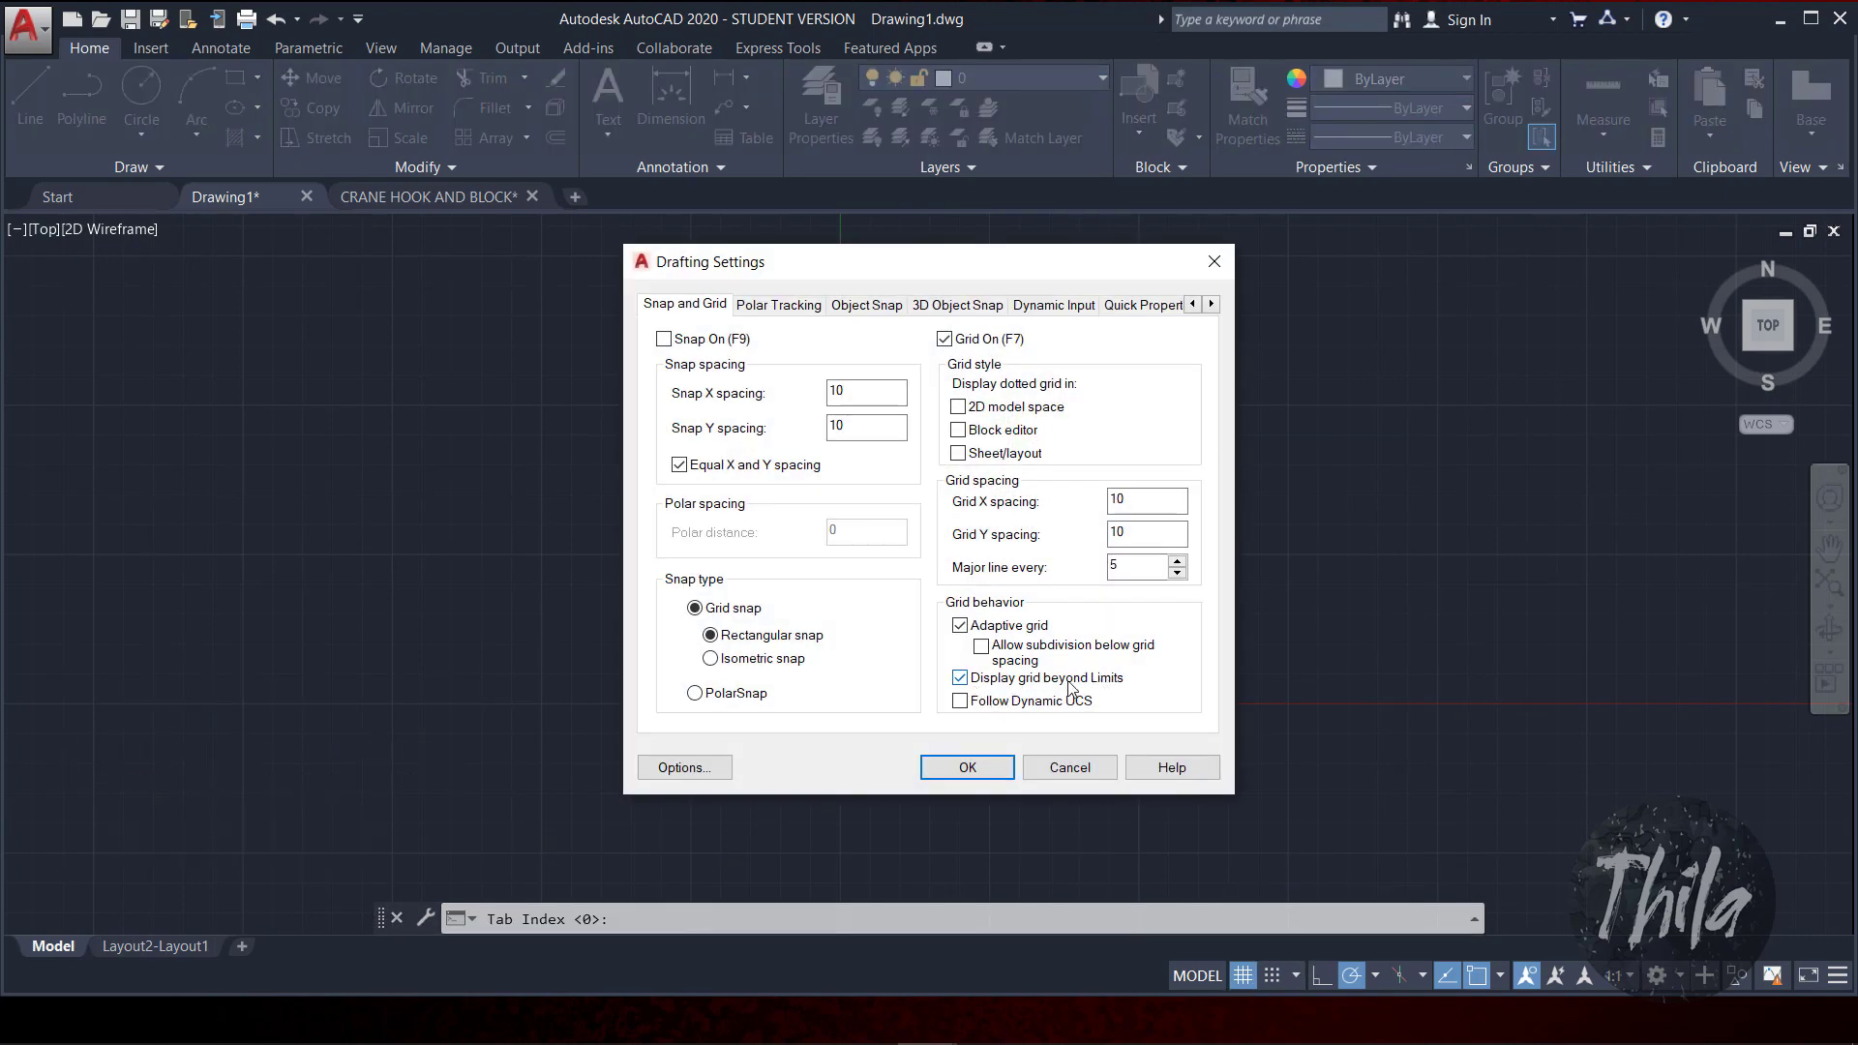
click(968, 768)
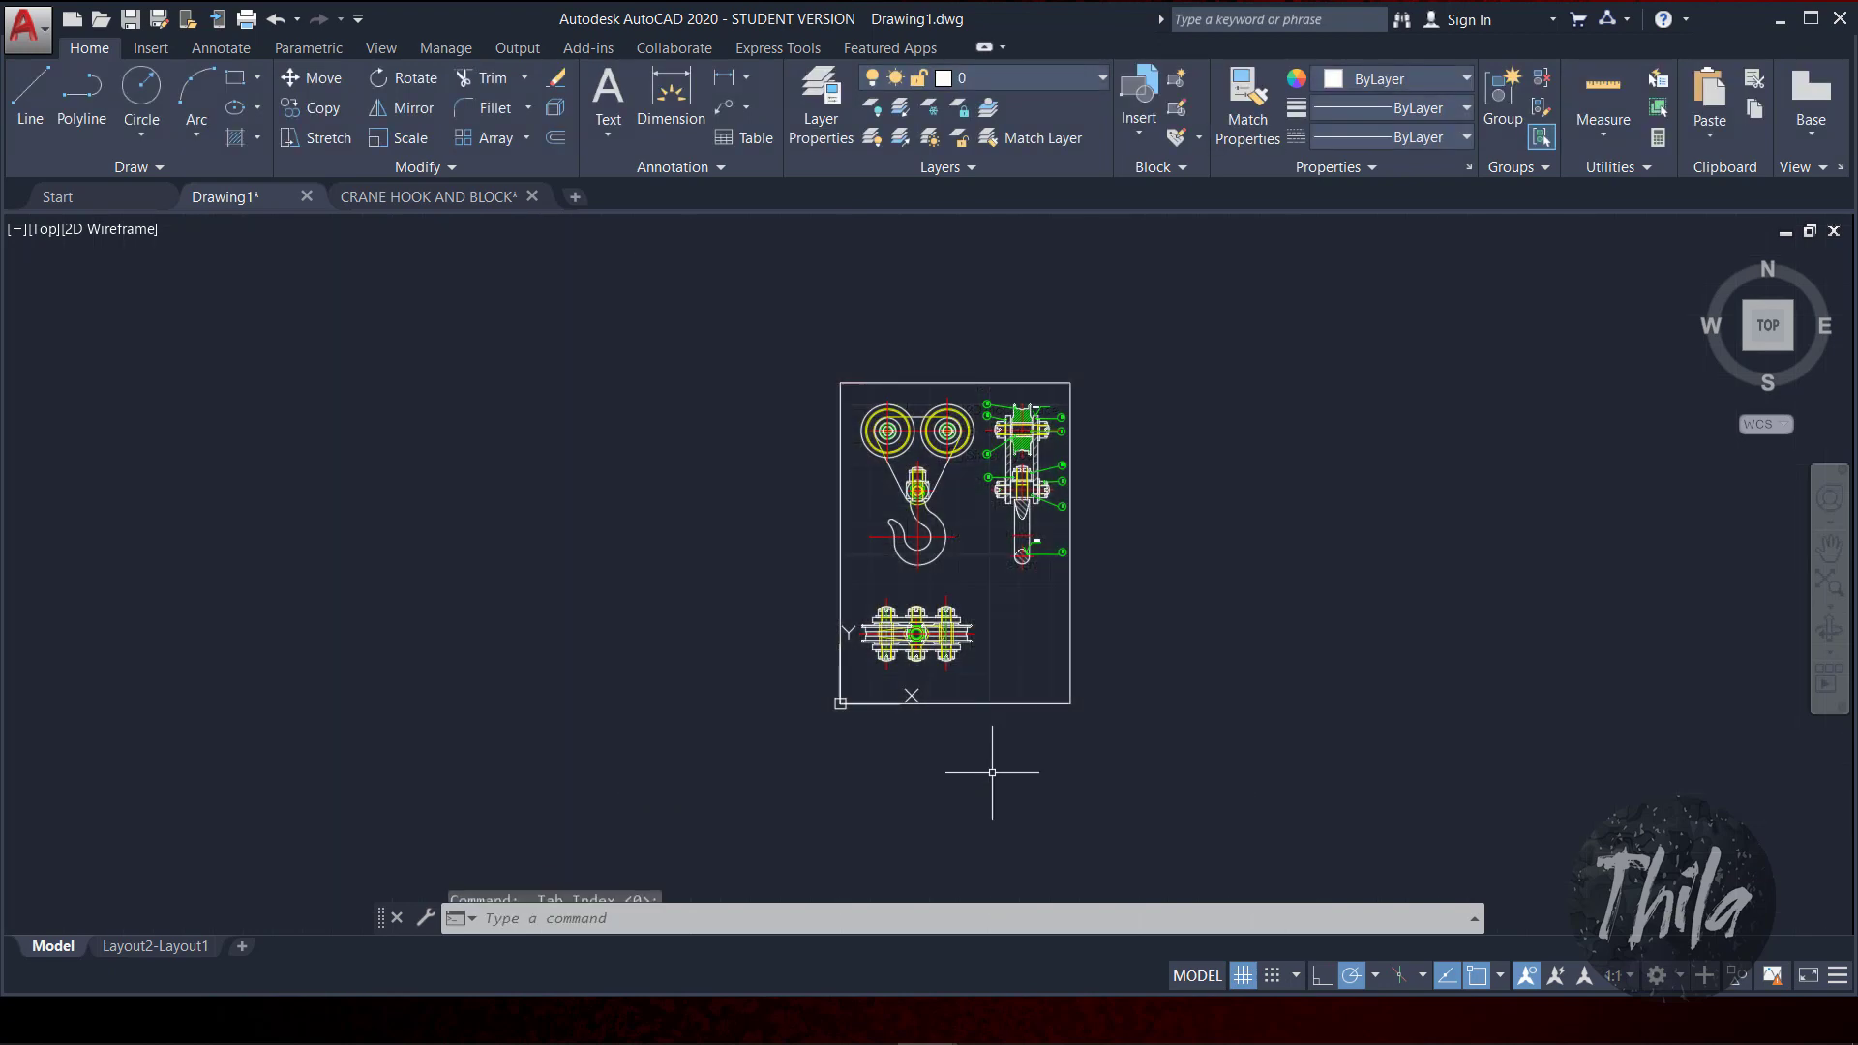
Step: Check the grid's extent against the rectangle's edges around all three assembly views
scroll(977, 455, up, 5)
middle_drag(975, 456, 969, 587)
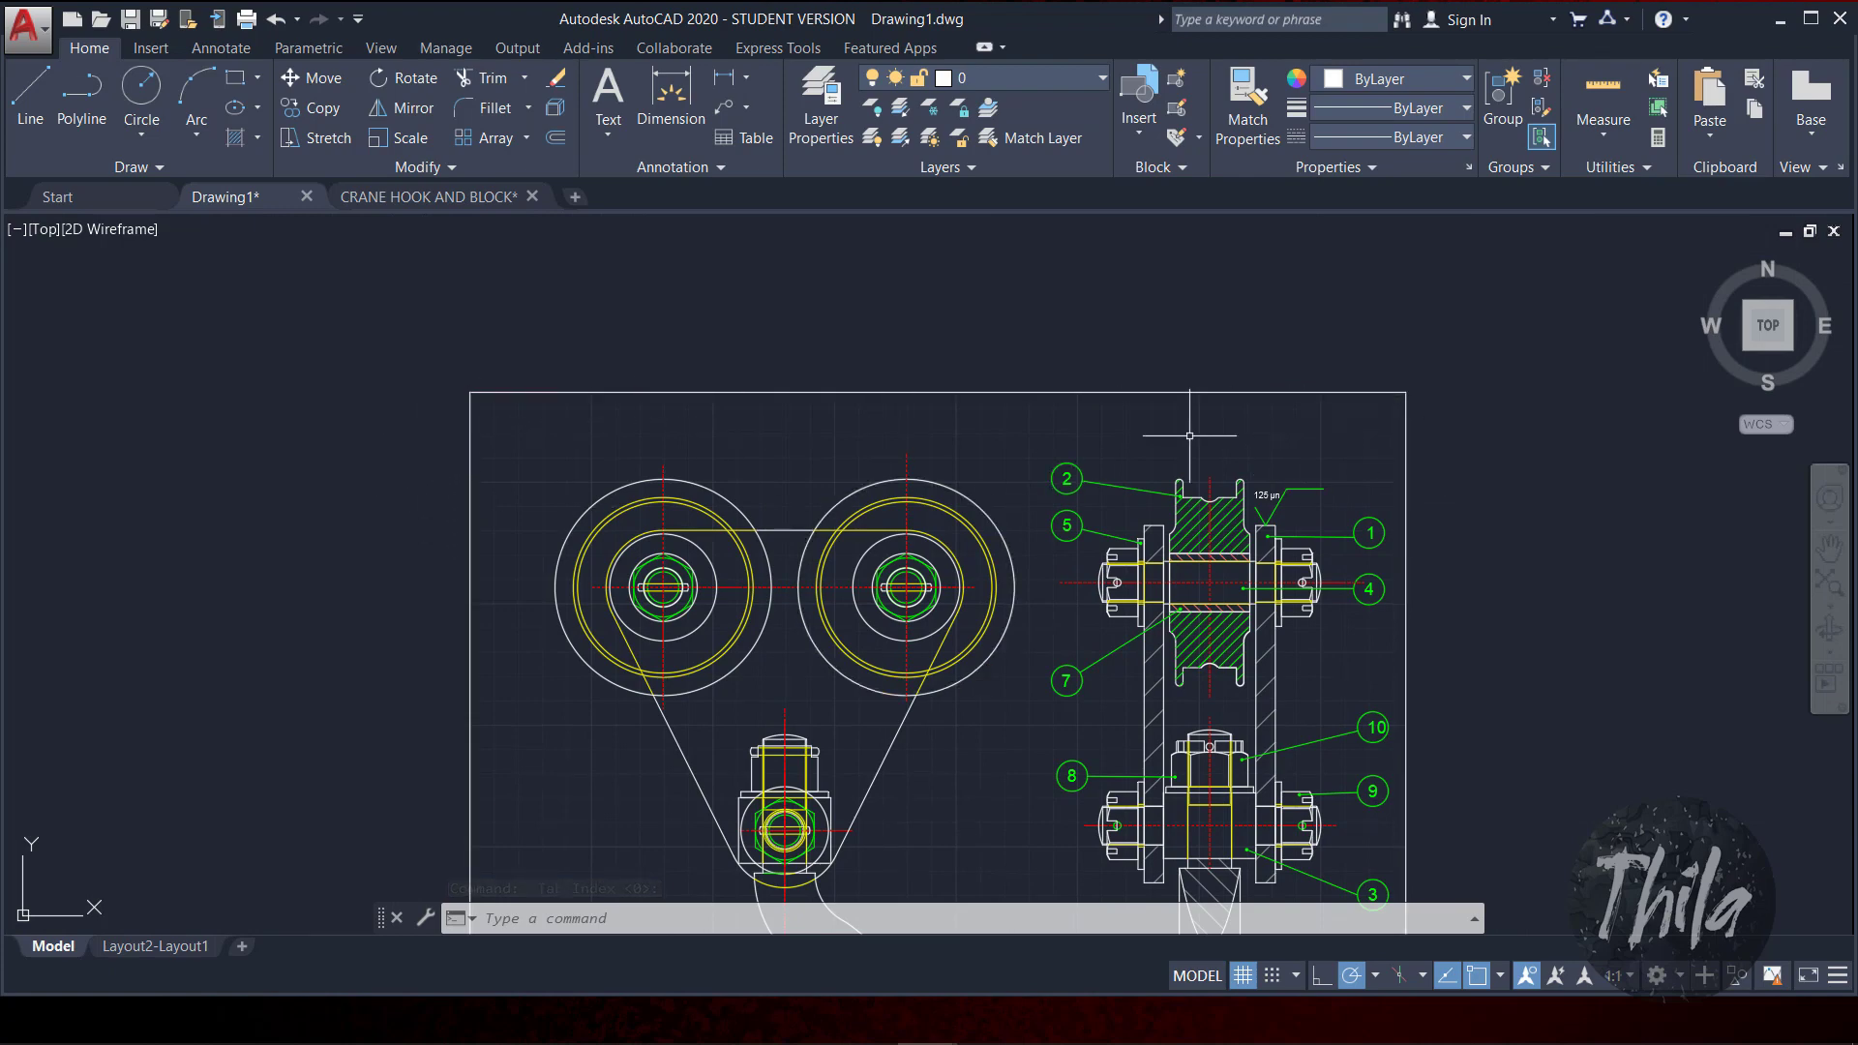
scroll(523, 503, down, 5)
middle_drag(542, 542, 697, 397)
scroll(733, 596, up, 5)
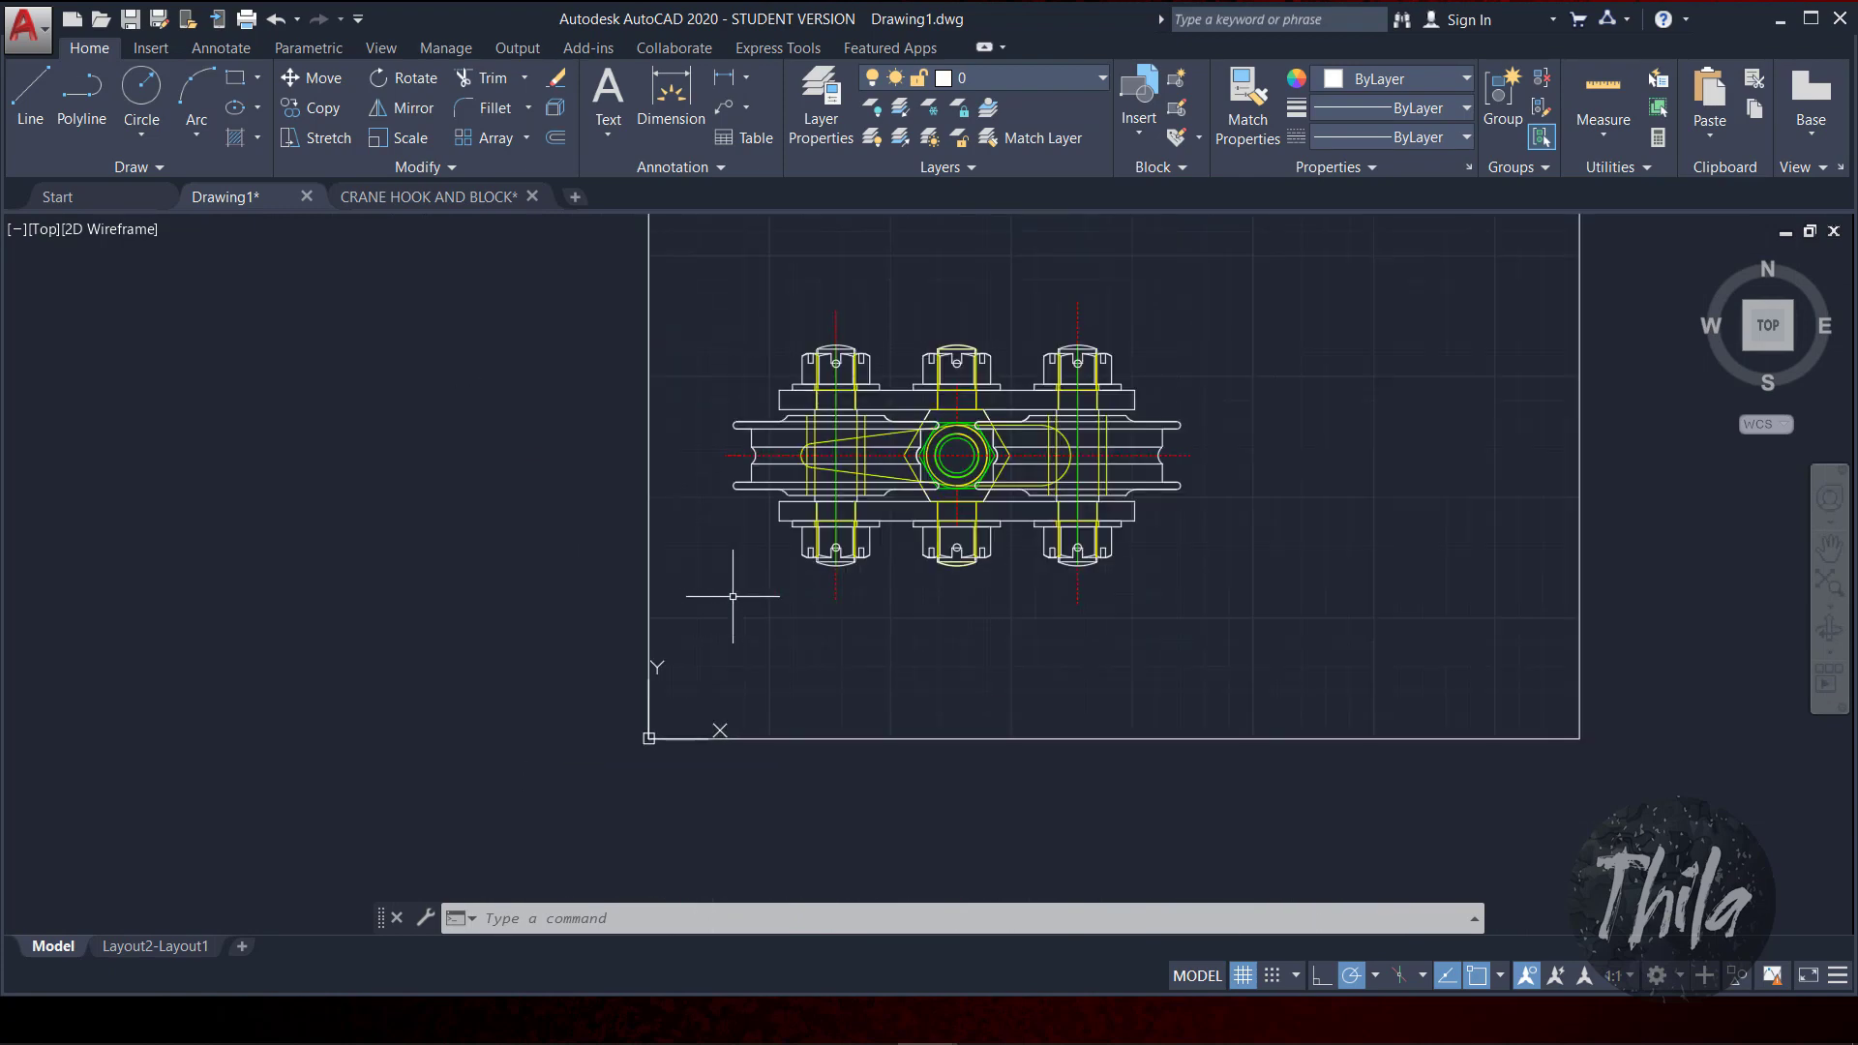
scroll(1369, 477, down, 4)
middle_drag(1236, 481, 971, 625)
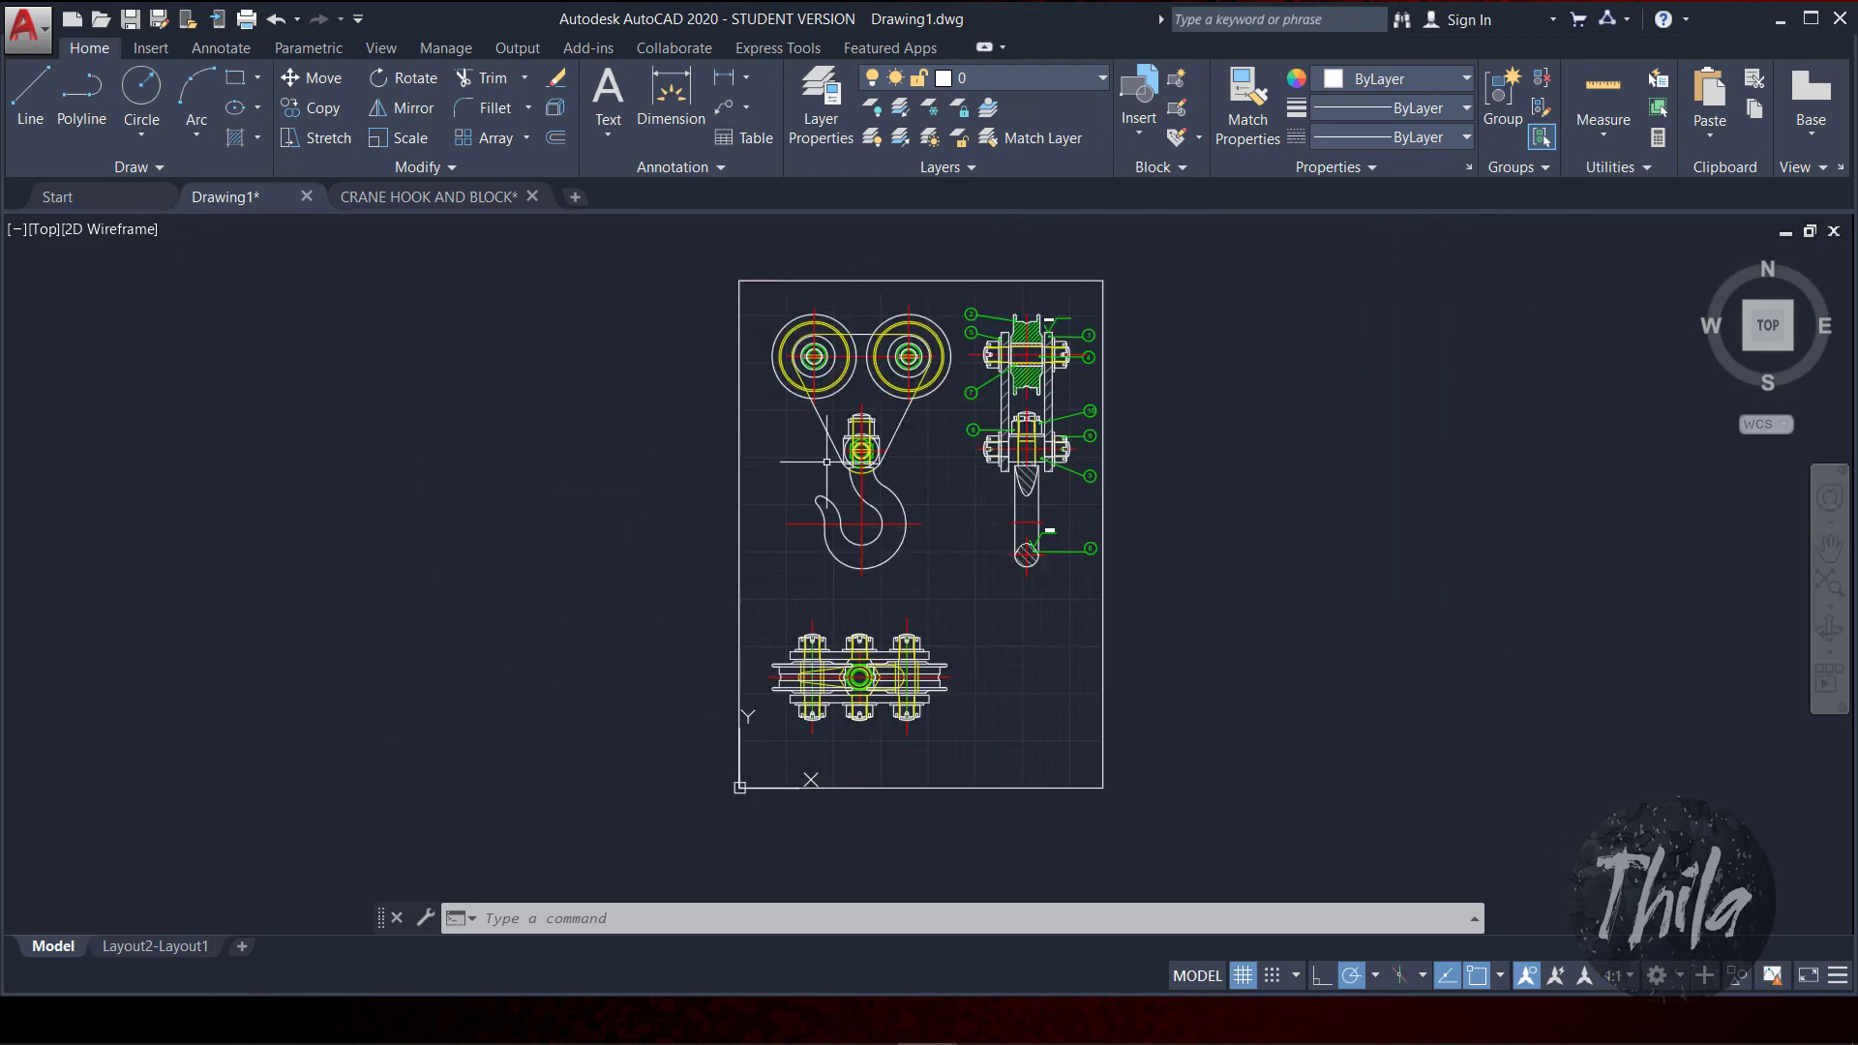
Step: Create a single viewport on Layout2-Layout1, spanning from the frame's upper-left corner to the title block's upper-right corner
mouse_move(176, 944)
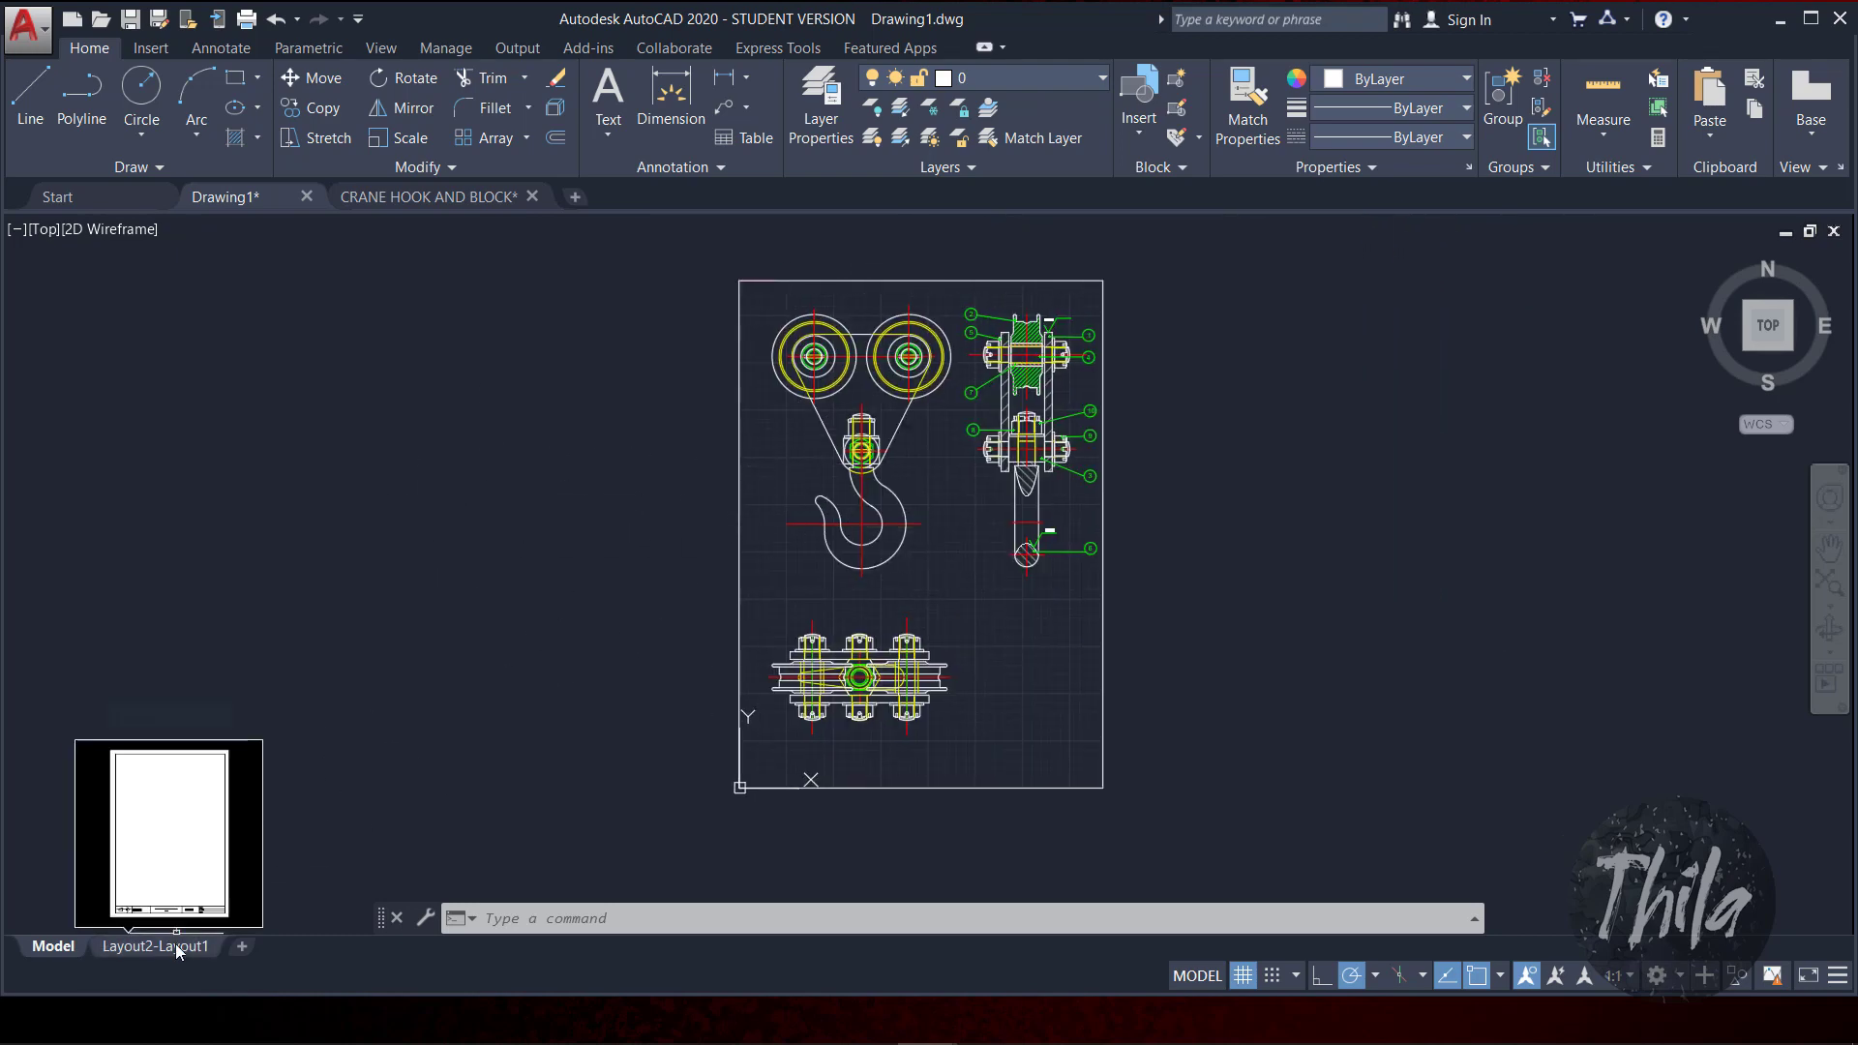
click(176, 943)
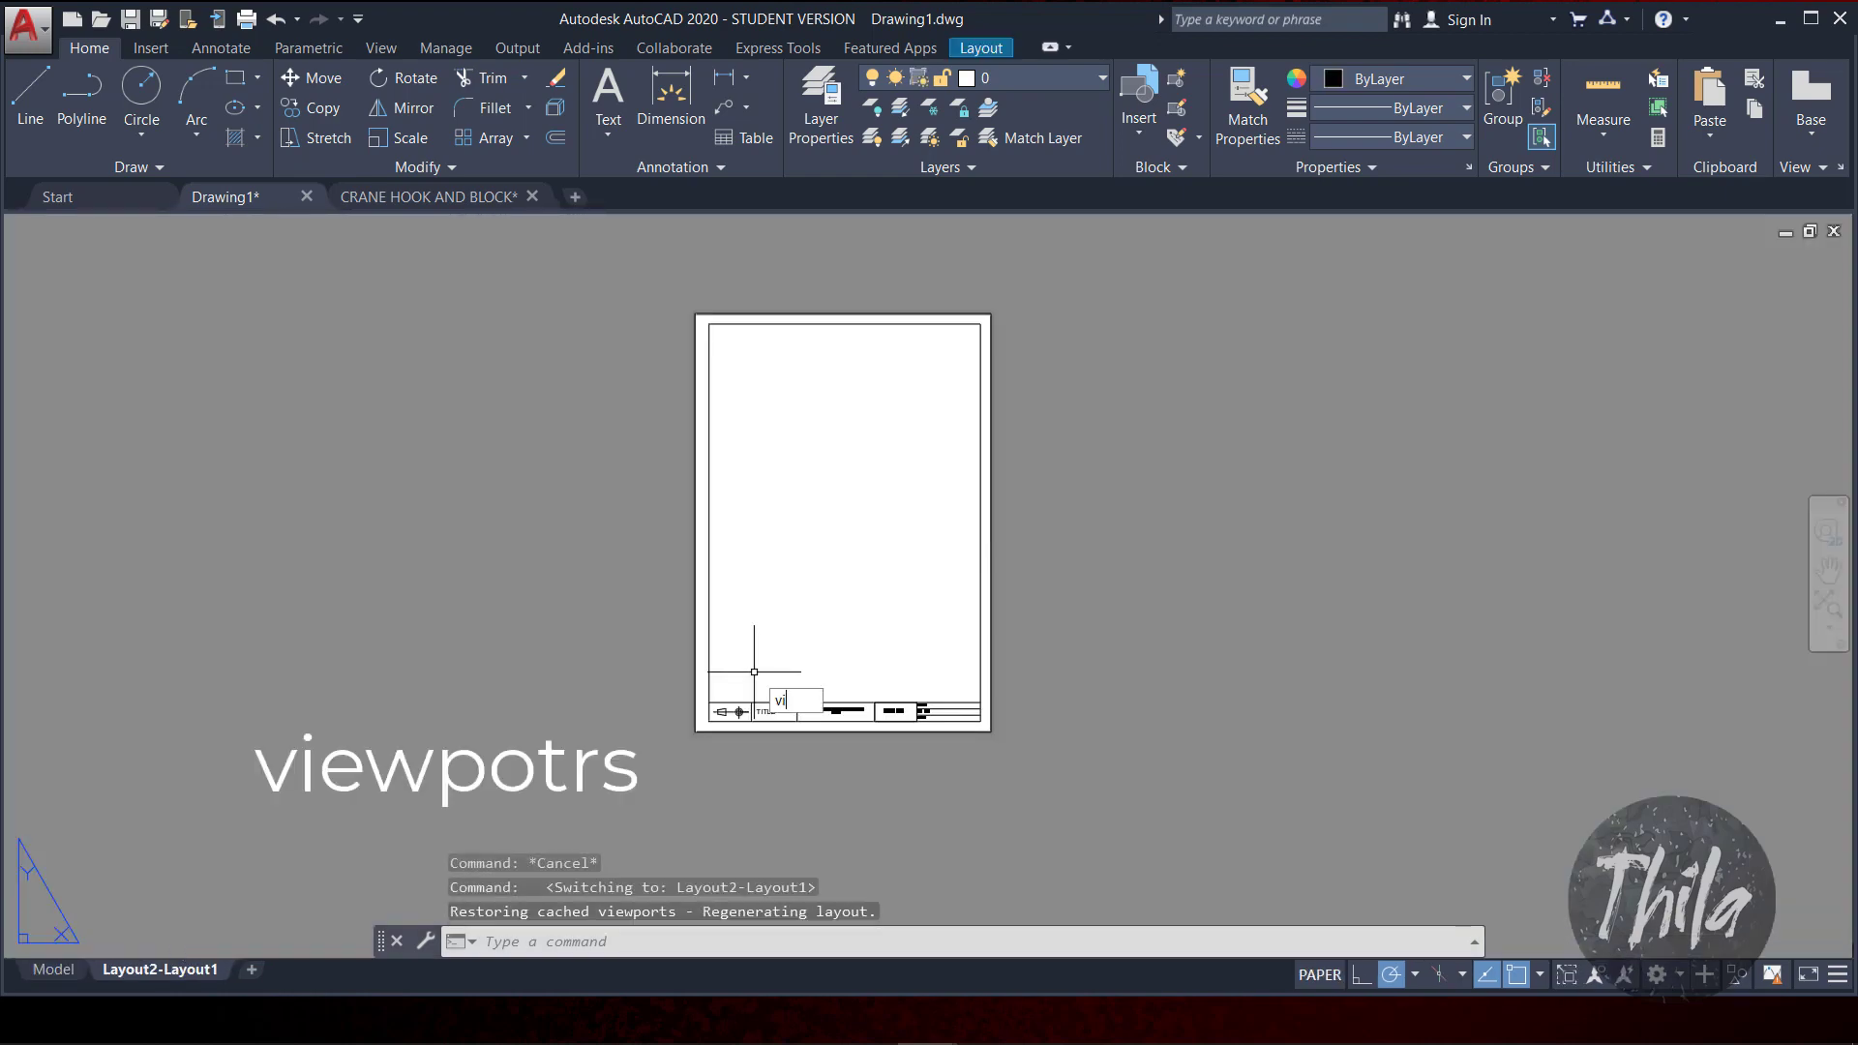
text(VIEWPOr)
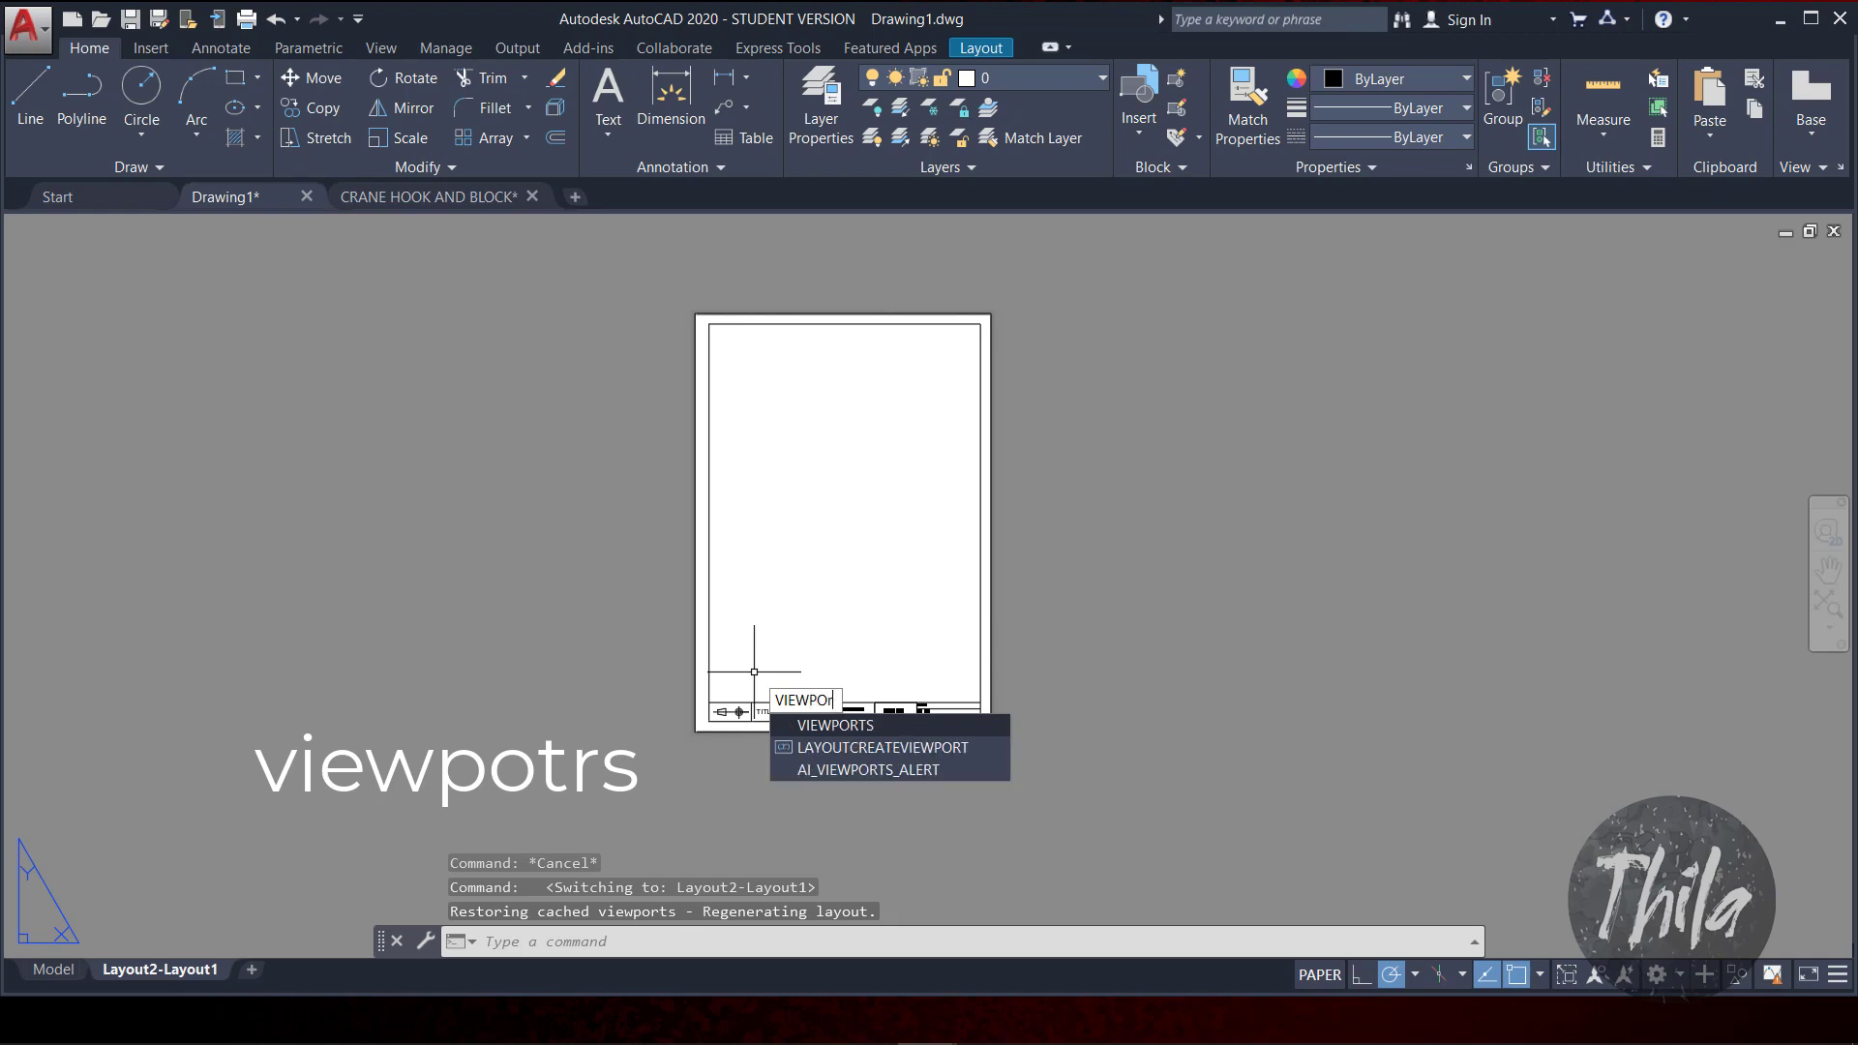
click(881, 727)
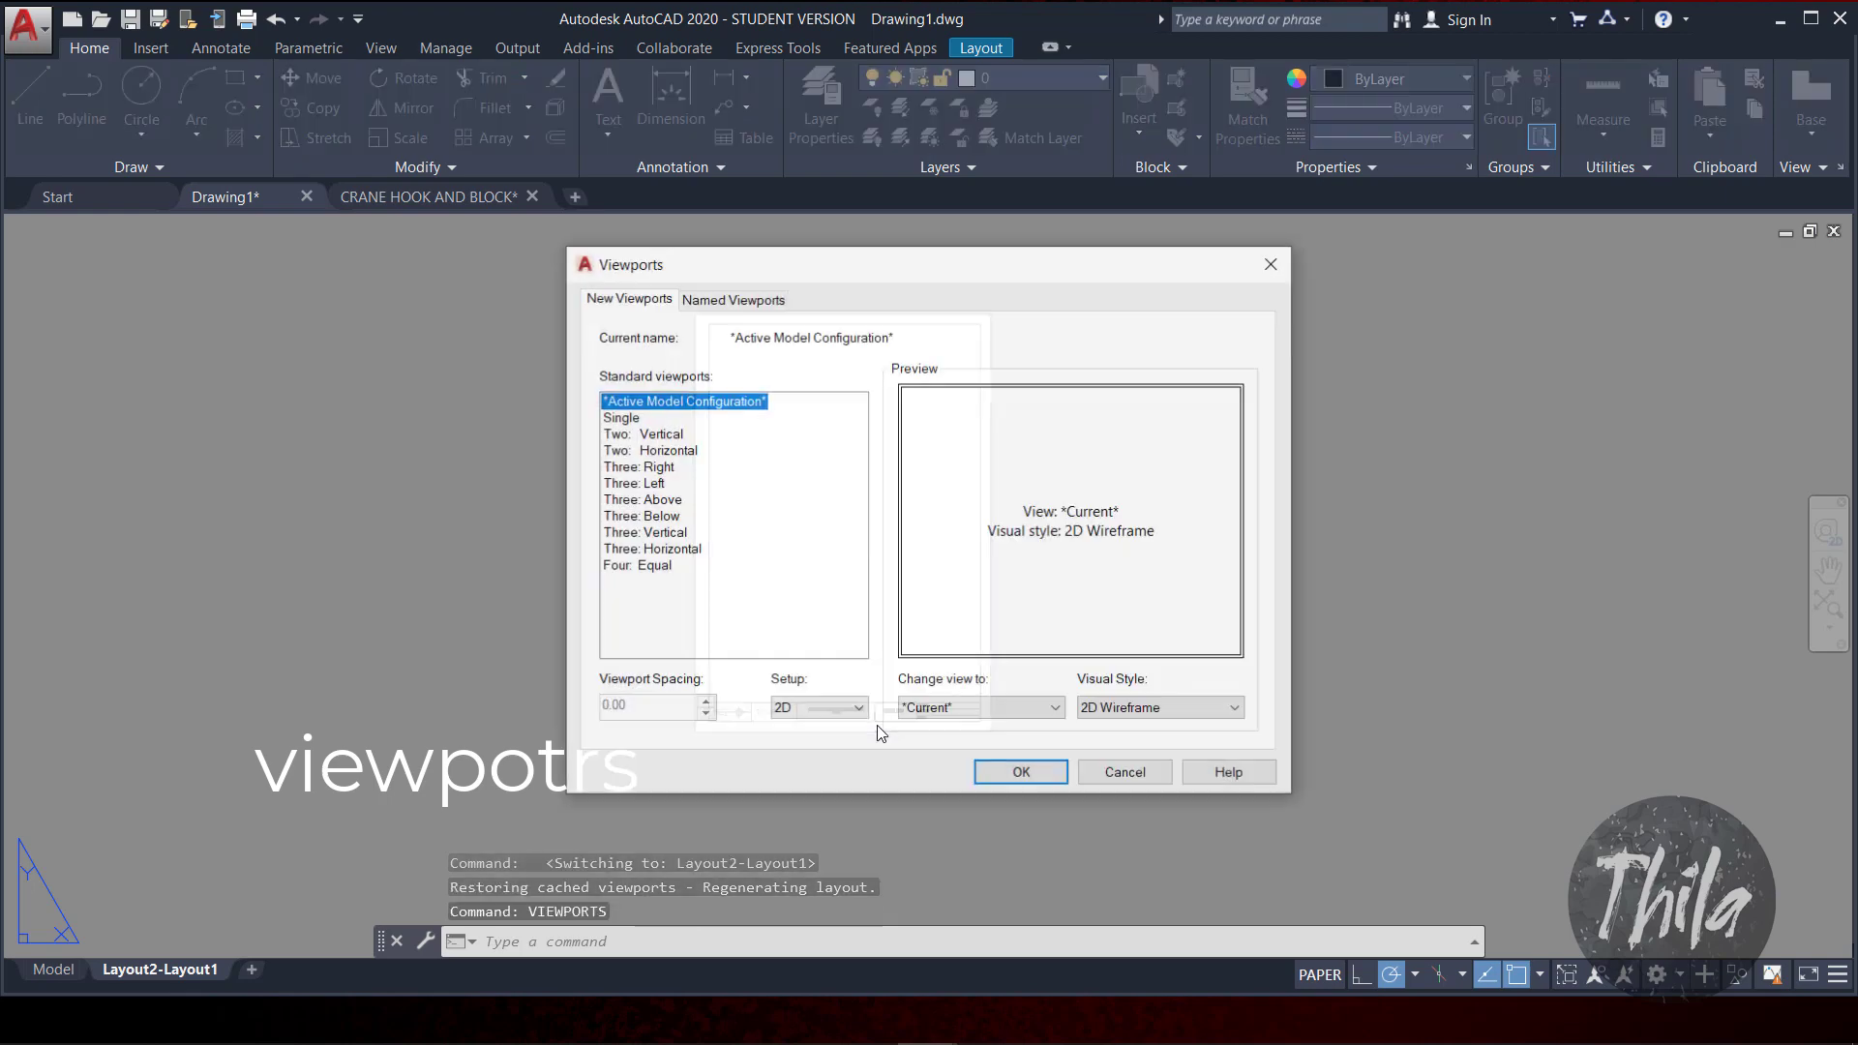
click(620, 417)
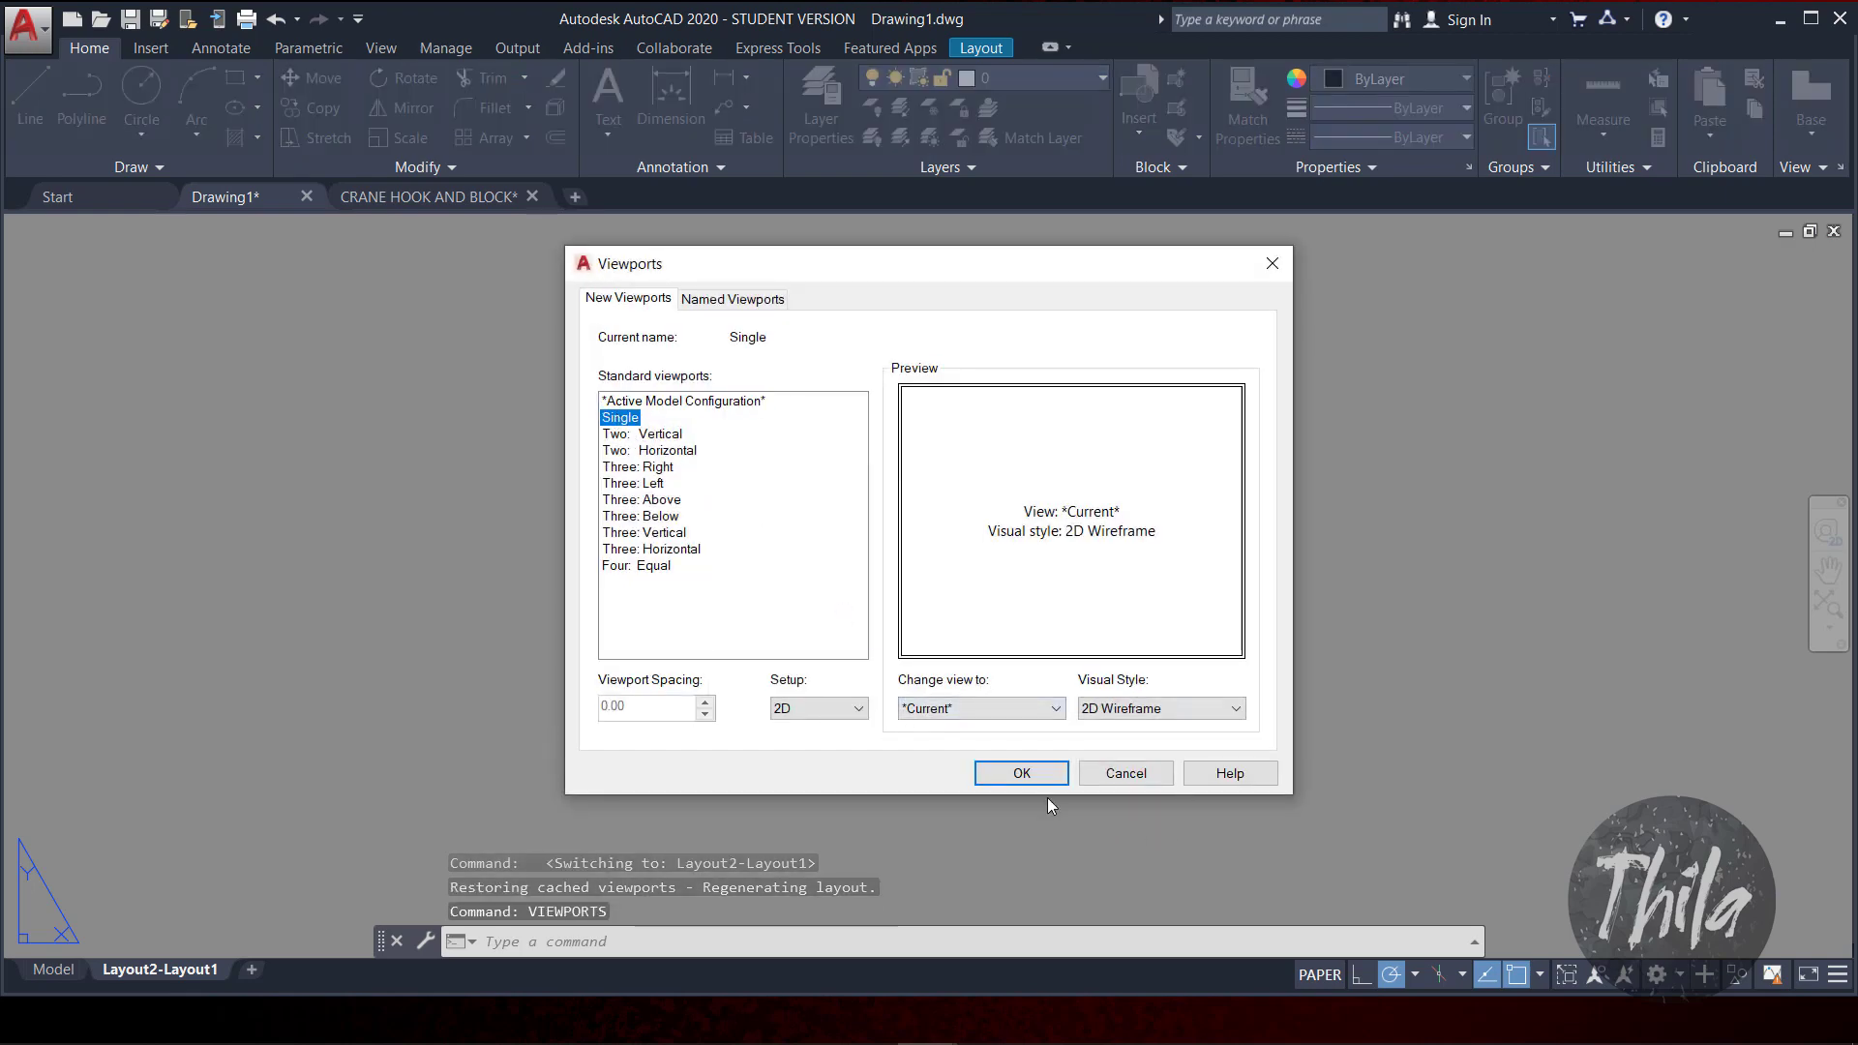
click(1022, 773)
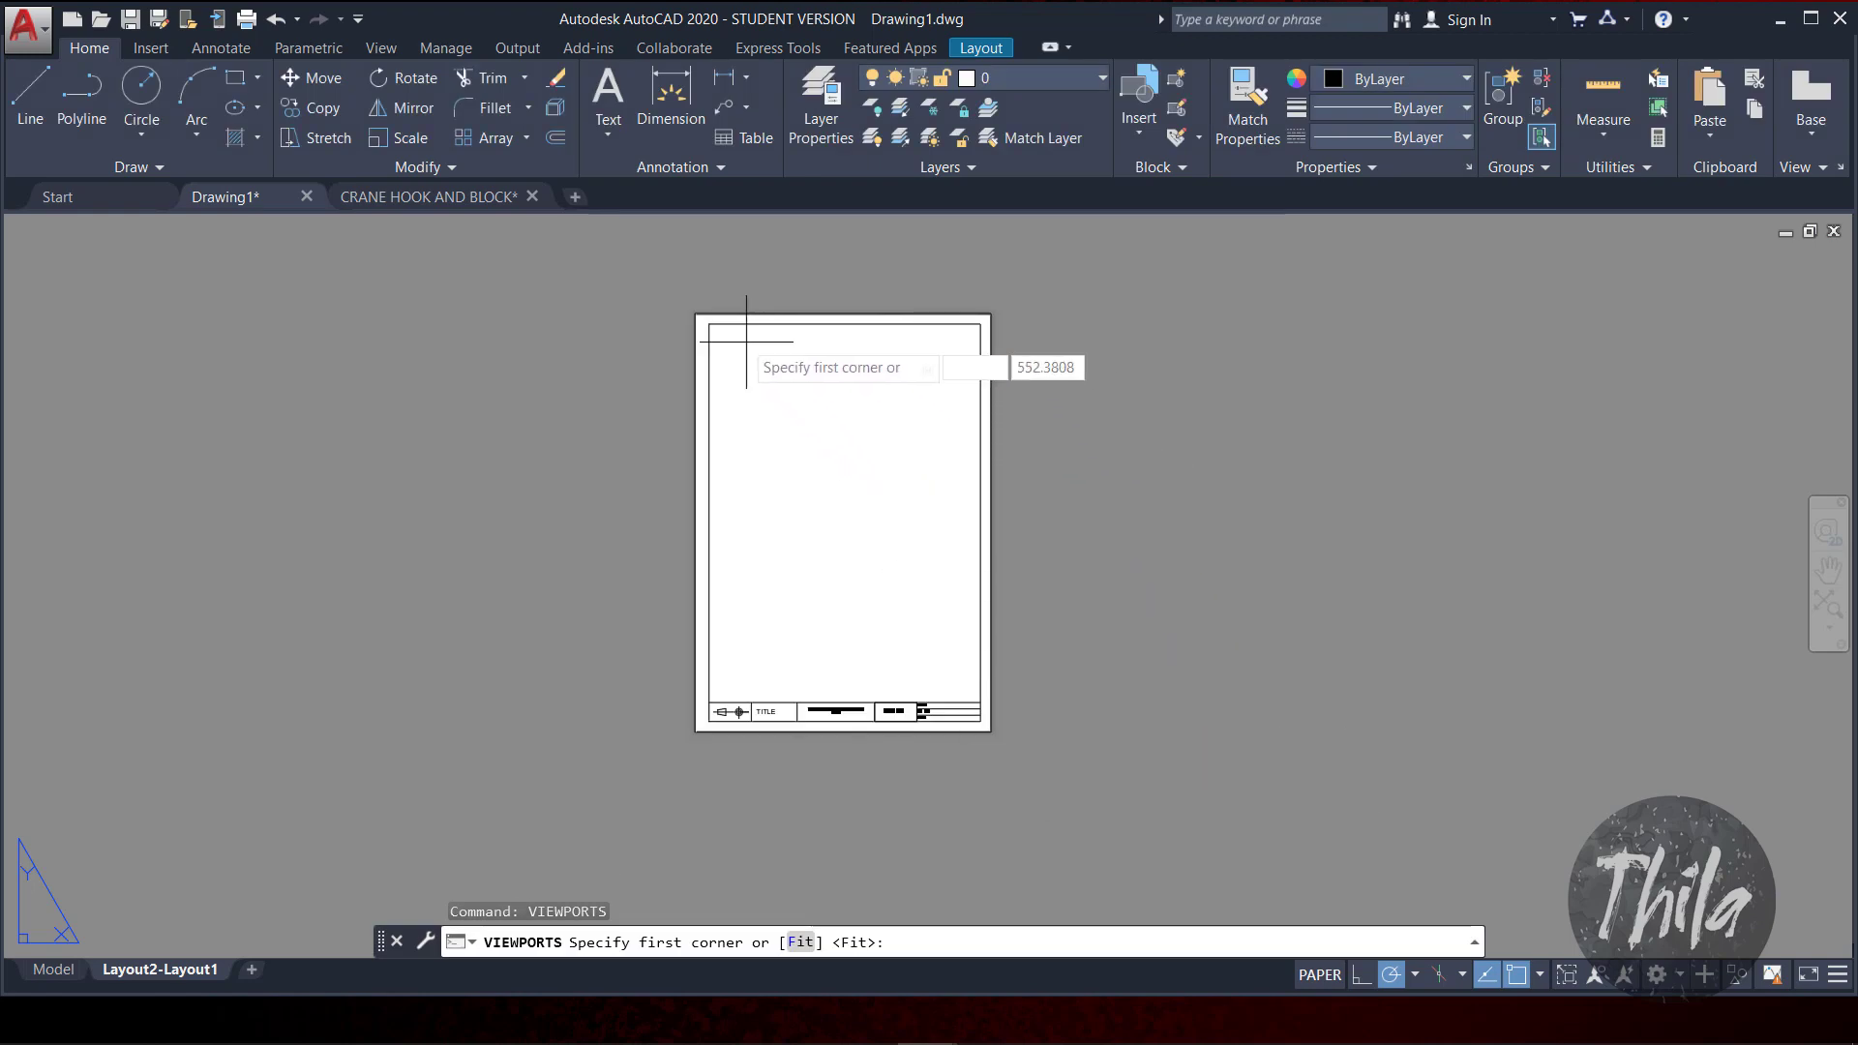
click(719, 326)
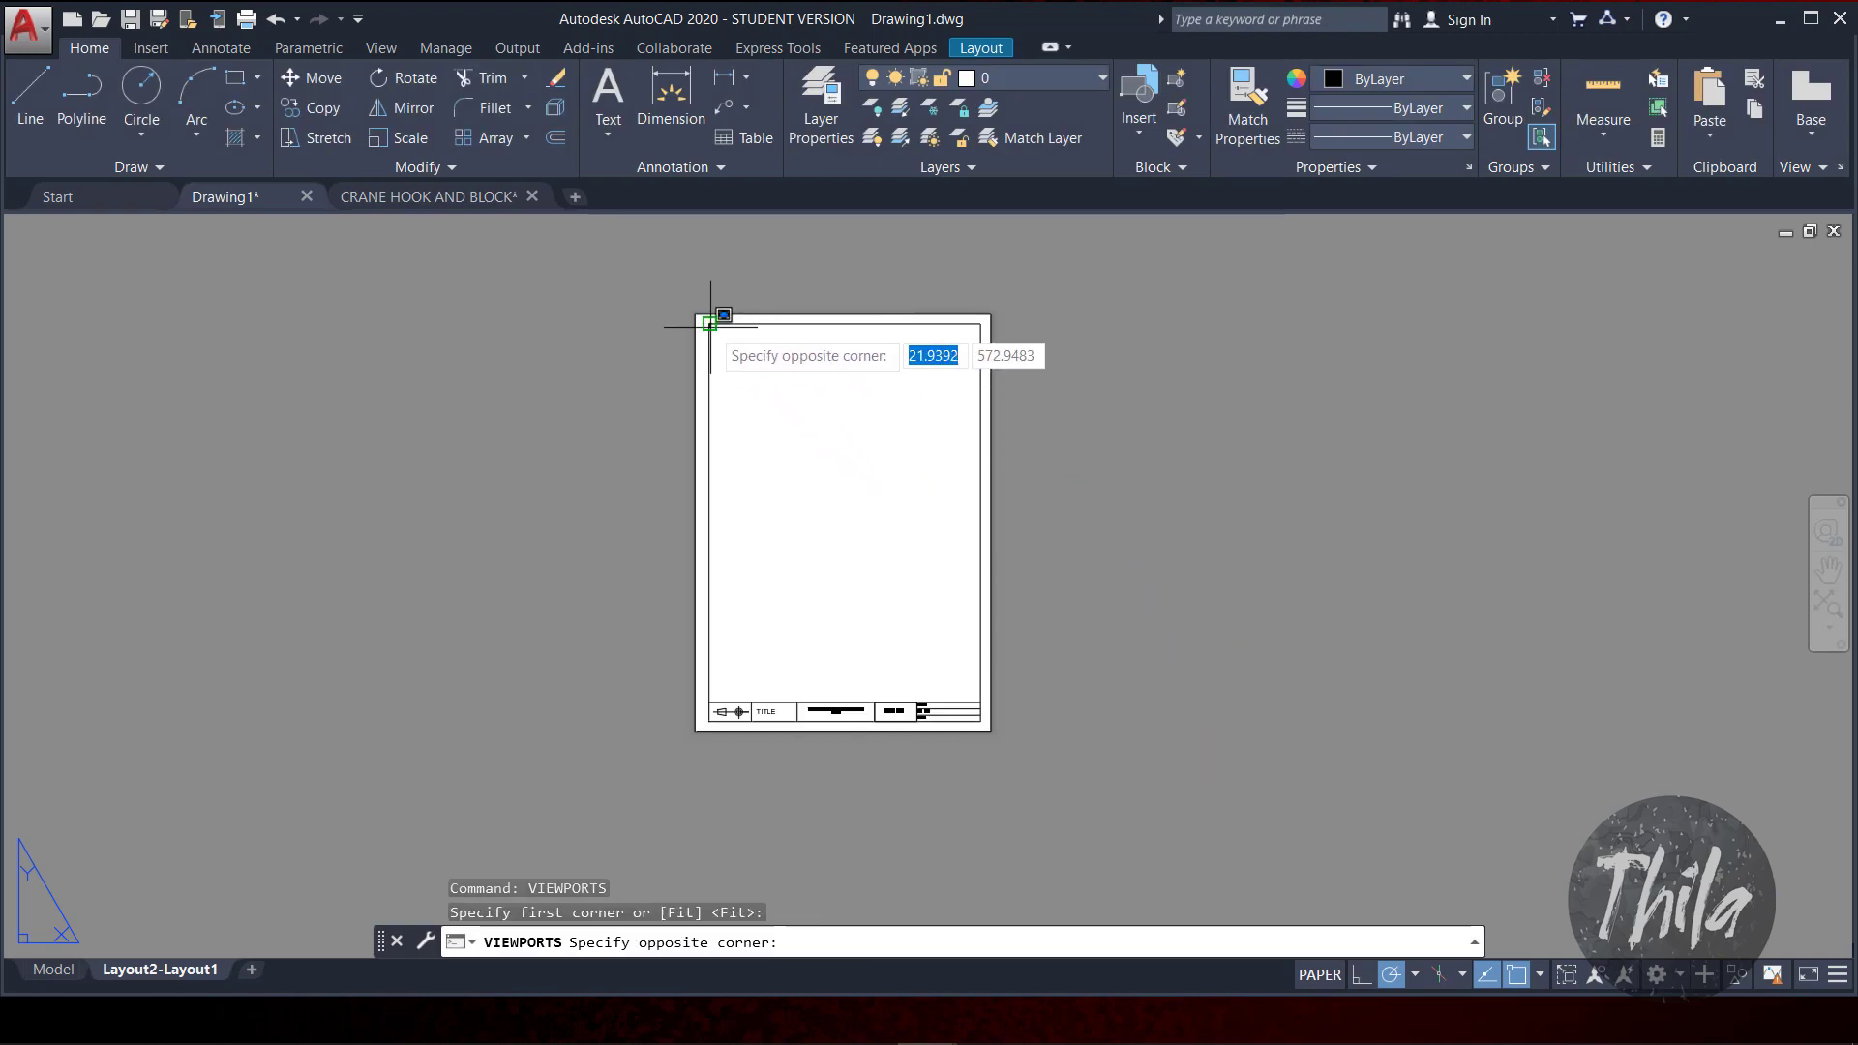
click(981, 701)
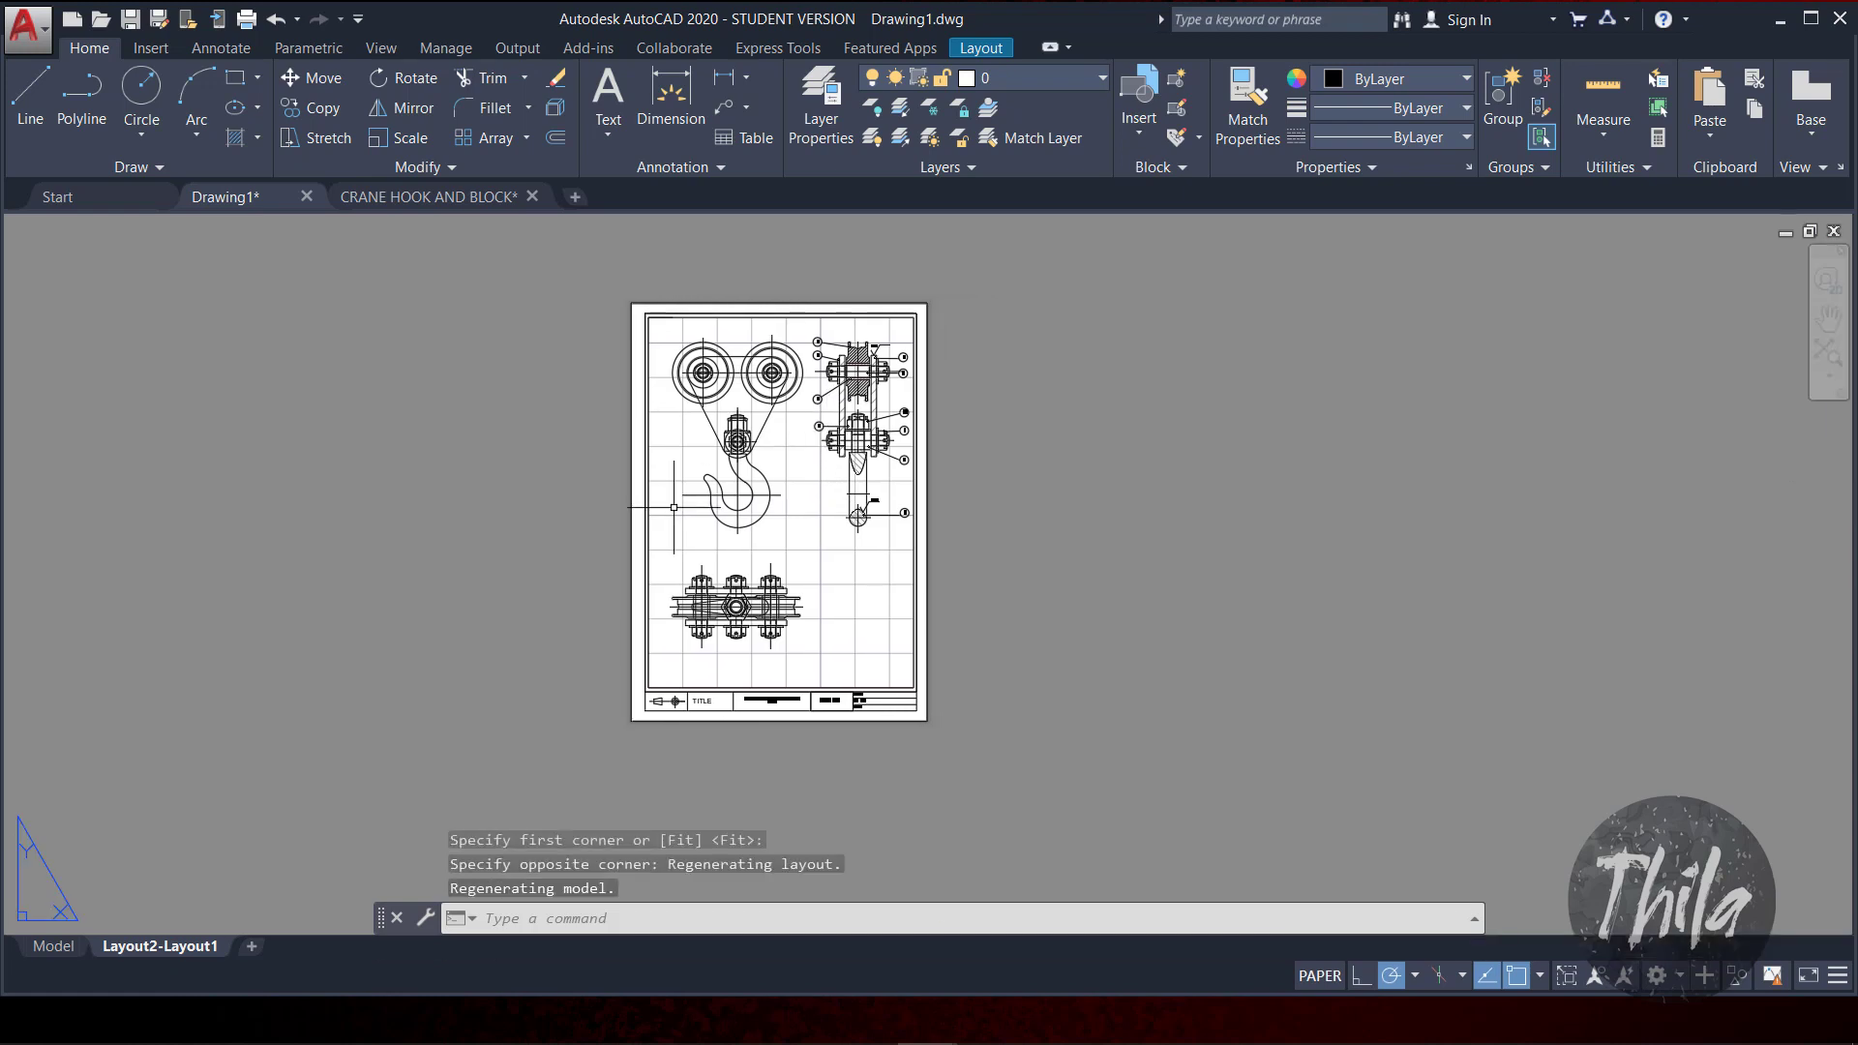
Step: Examine how the assembly views and rectangle fit inside the new viewport and against the sheet frame
scroll(844, 533, up, 2)
mouse_move(819, 467)
middle_down()
mouse_move(805, 496)
mouse_move(830, 446)
middle_up()
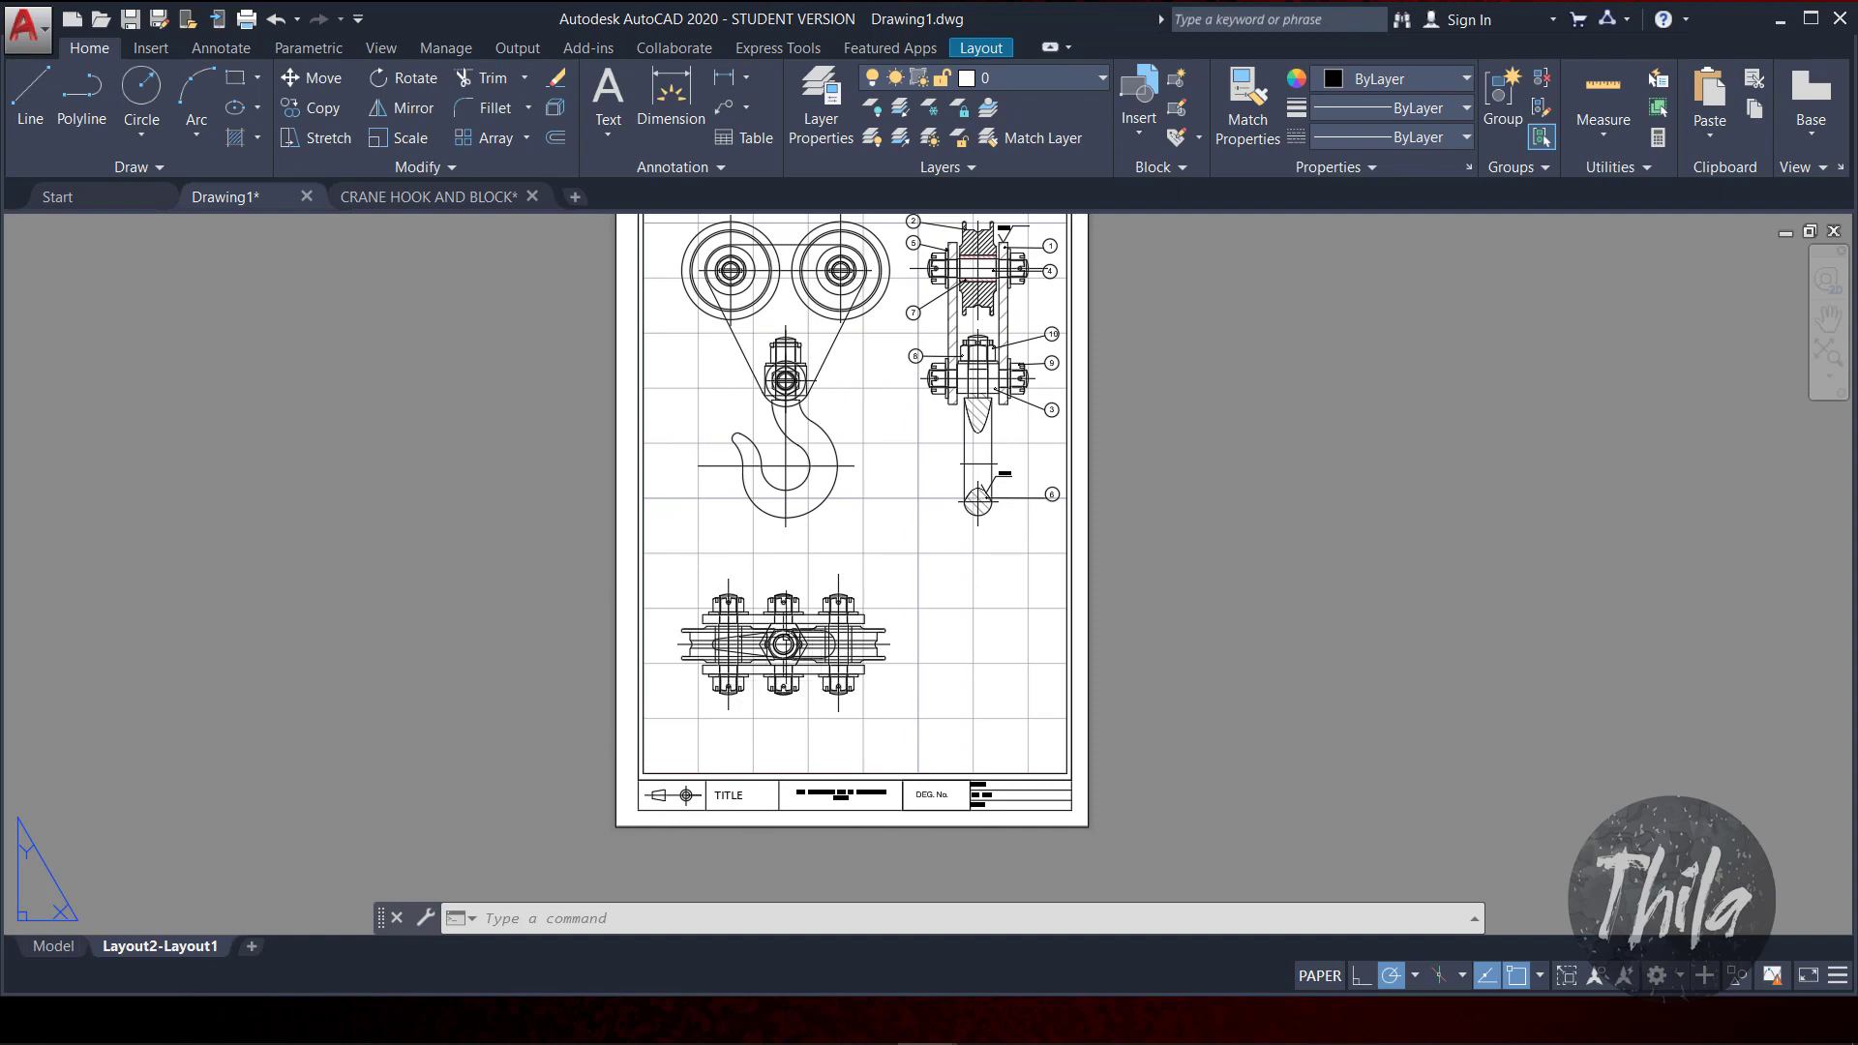
scroll(784, 600, down, 1)
scroll(779, 562, up, 1)
middle_drag(779, 562, 868, 647)
scroll(759, 403, up, 6)
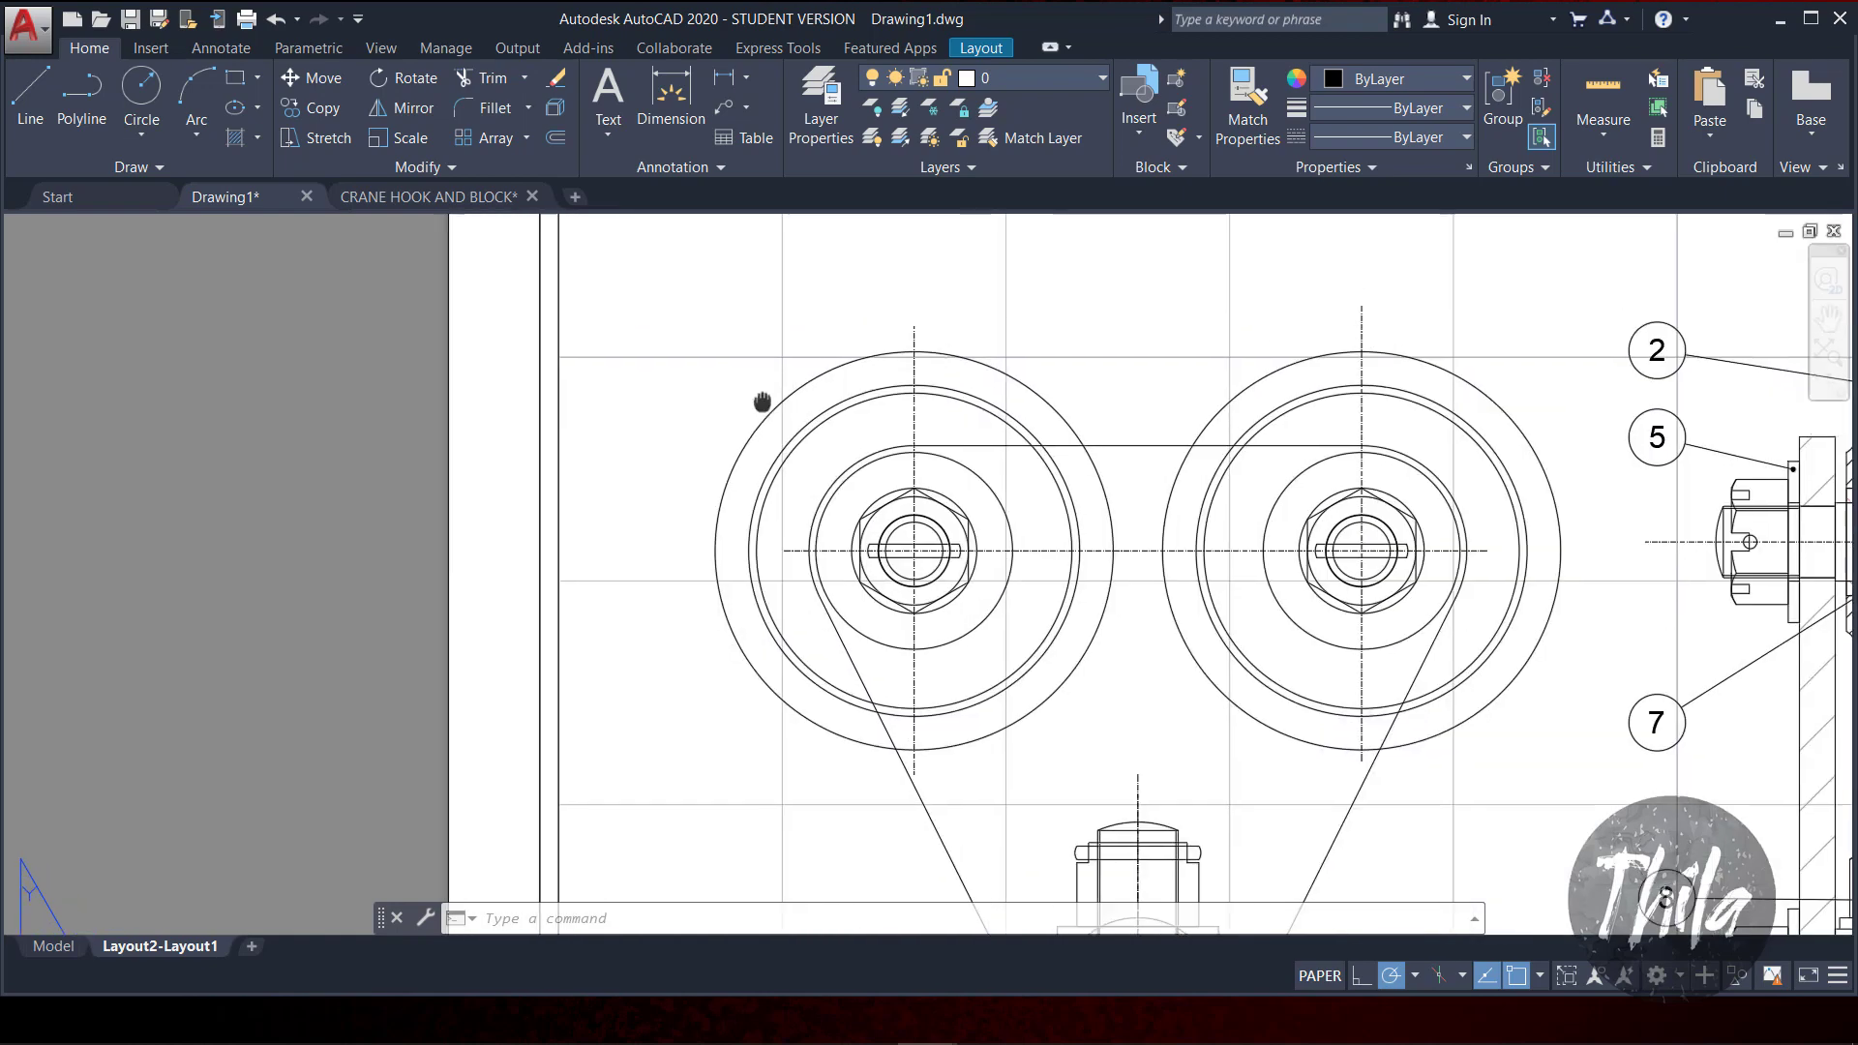
scroll(860, 630, down, 6)
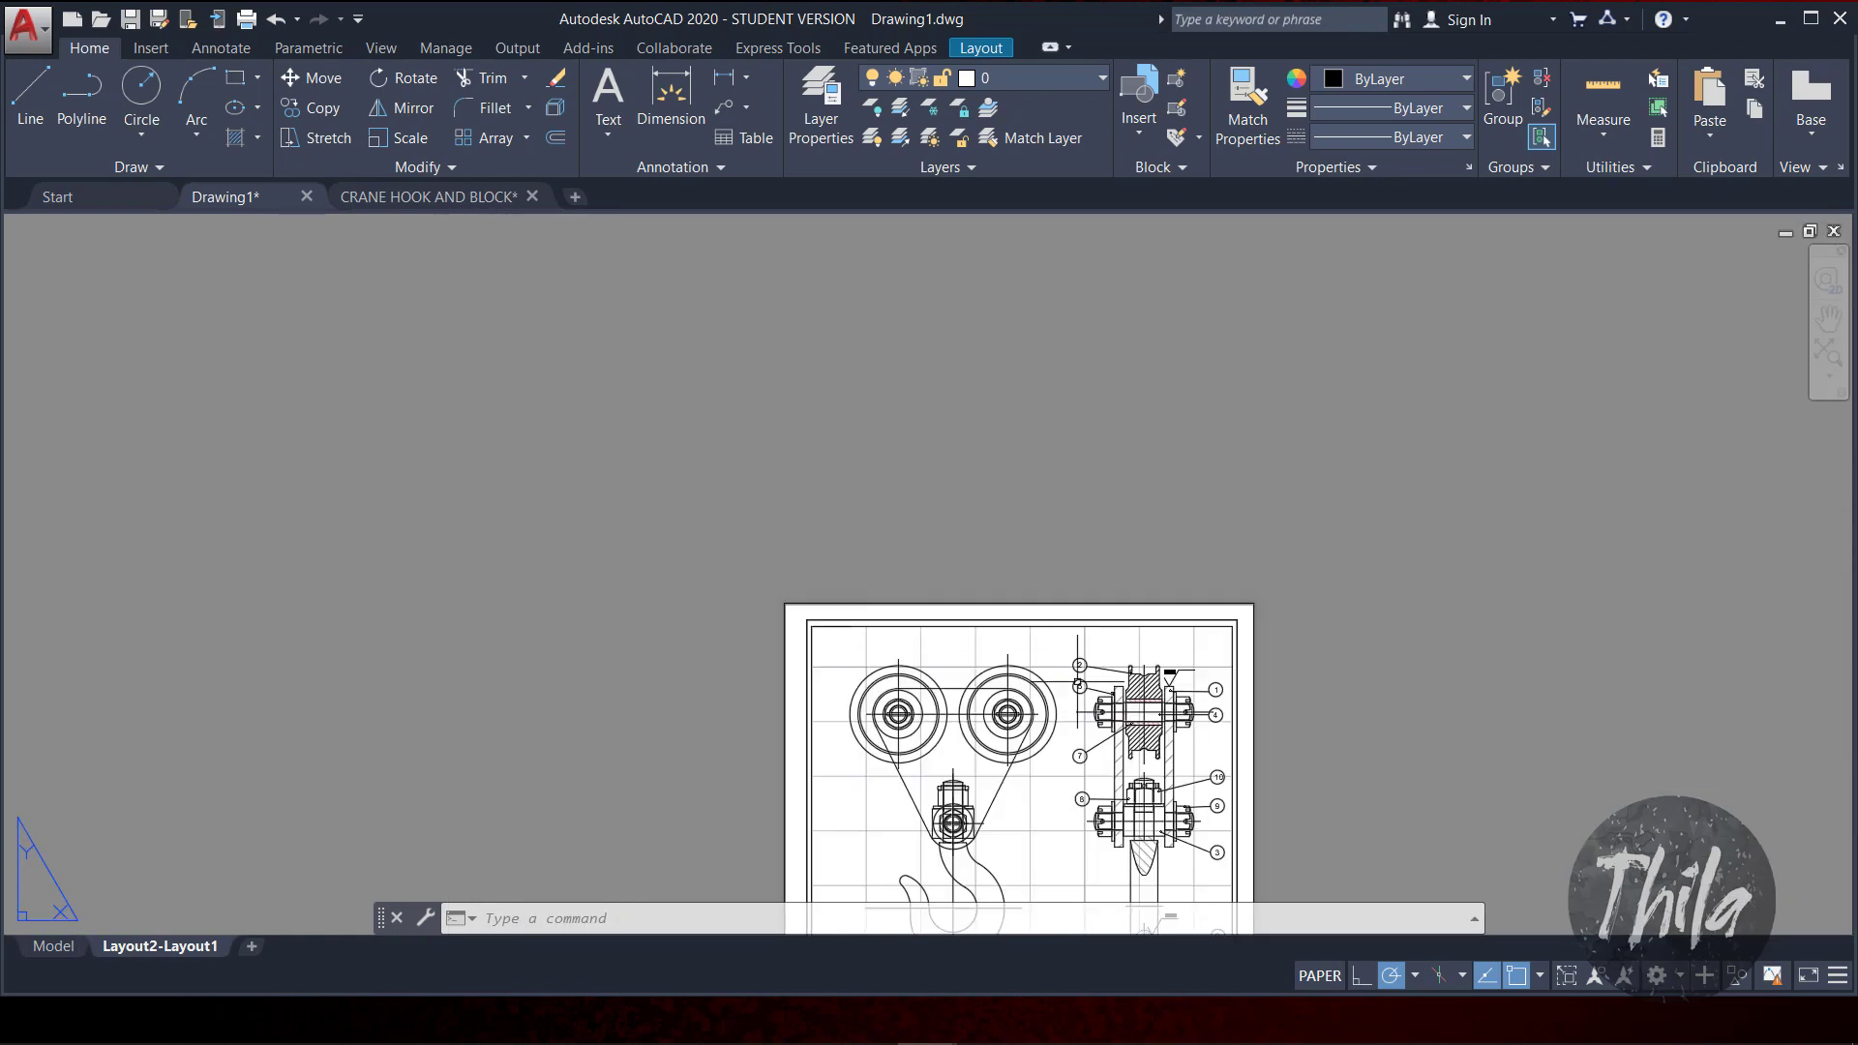
middle_drag(1151, 717, 1063, 462)
middle_drag(1010, 706, 1088, 378)
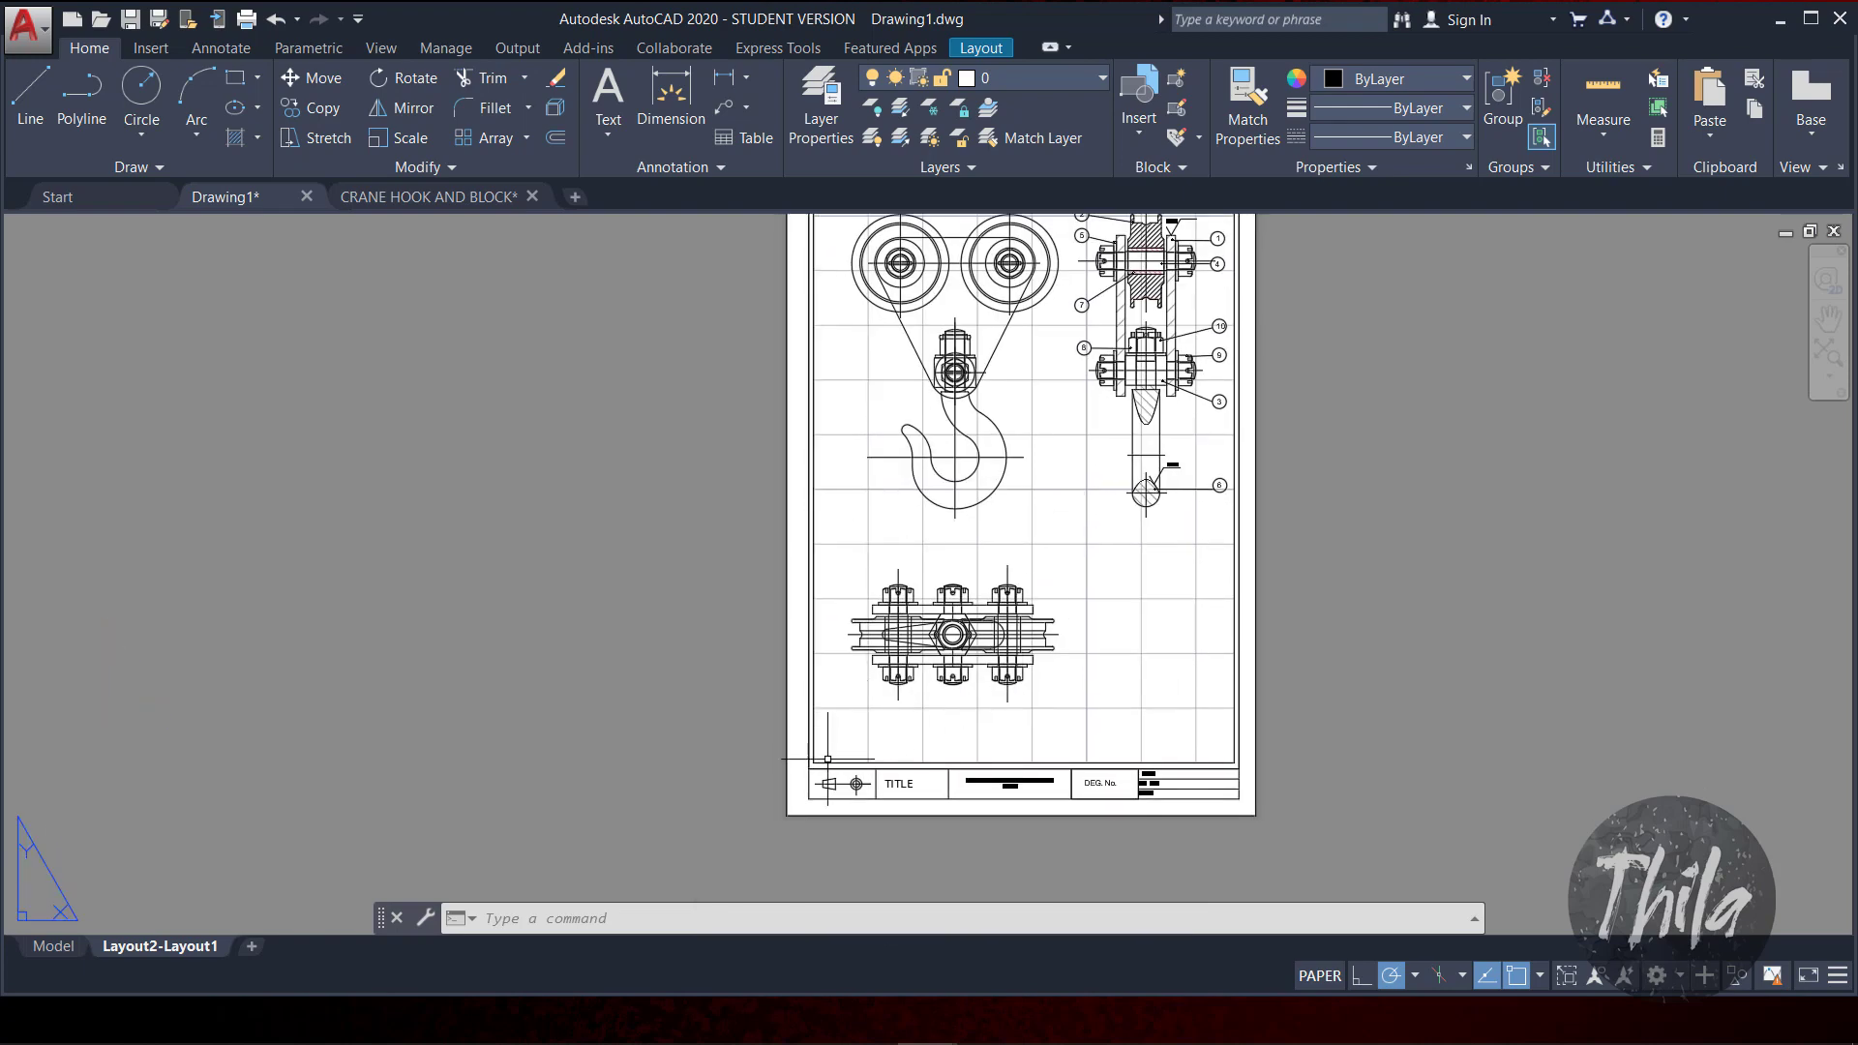
scroll(817, 719, up, 8)
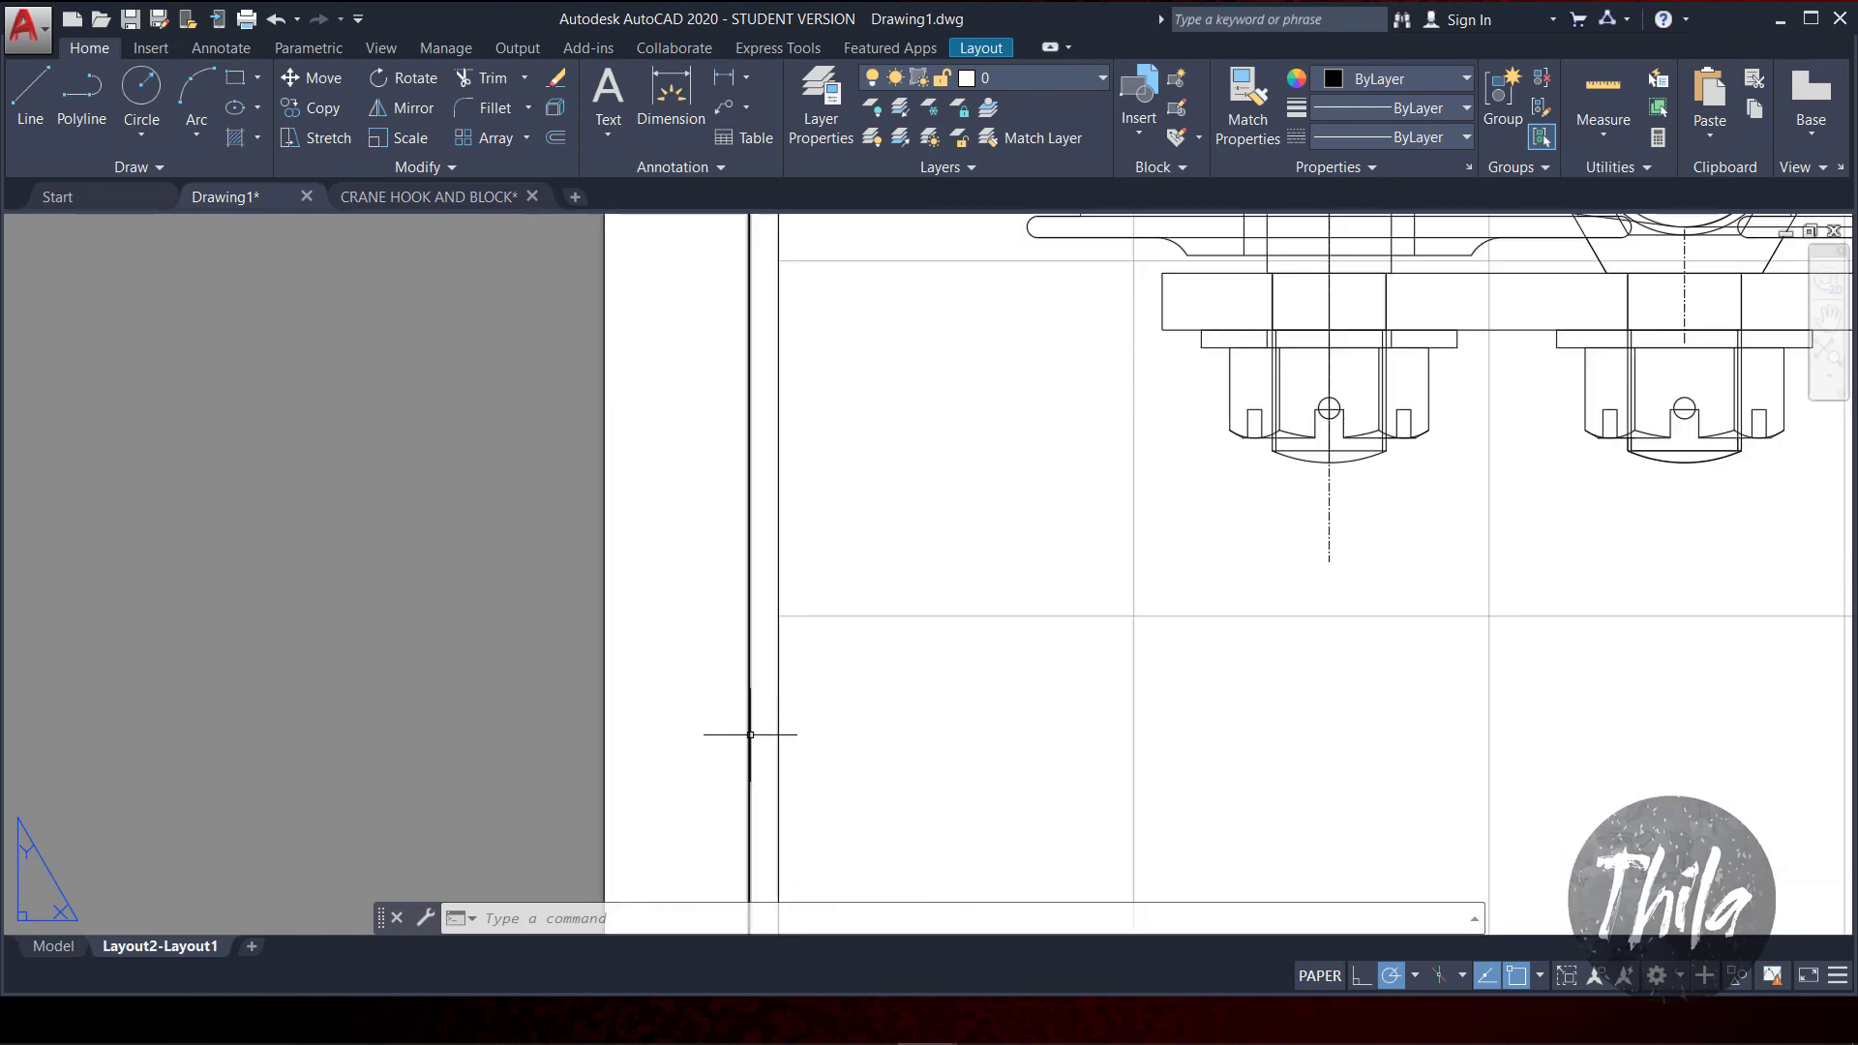
scroll(771, 731, down, 6)
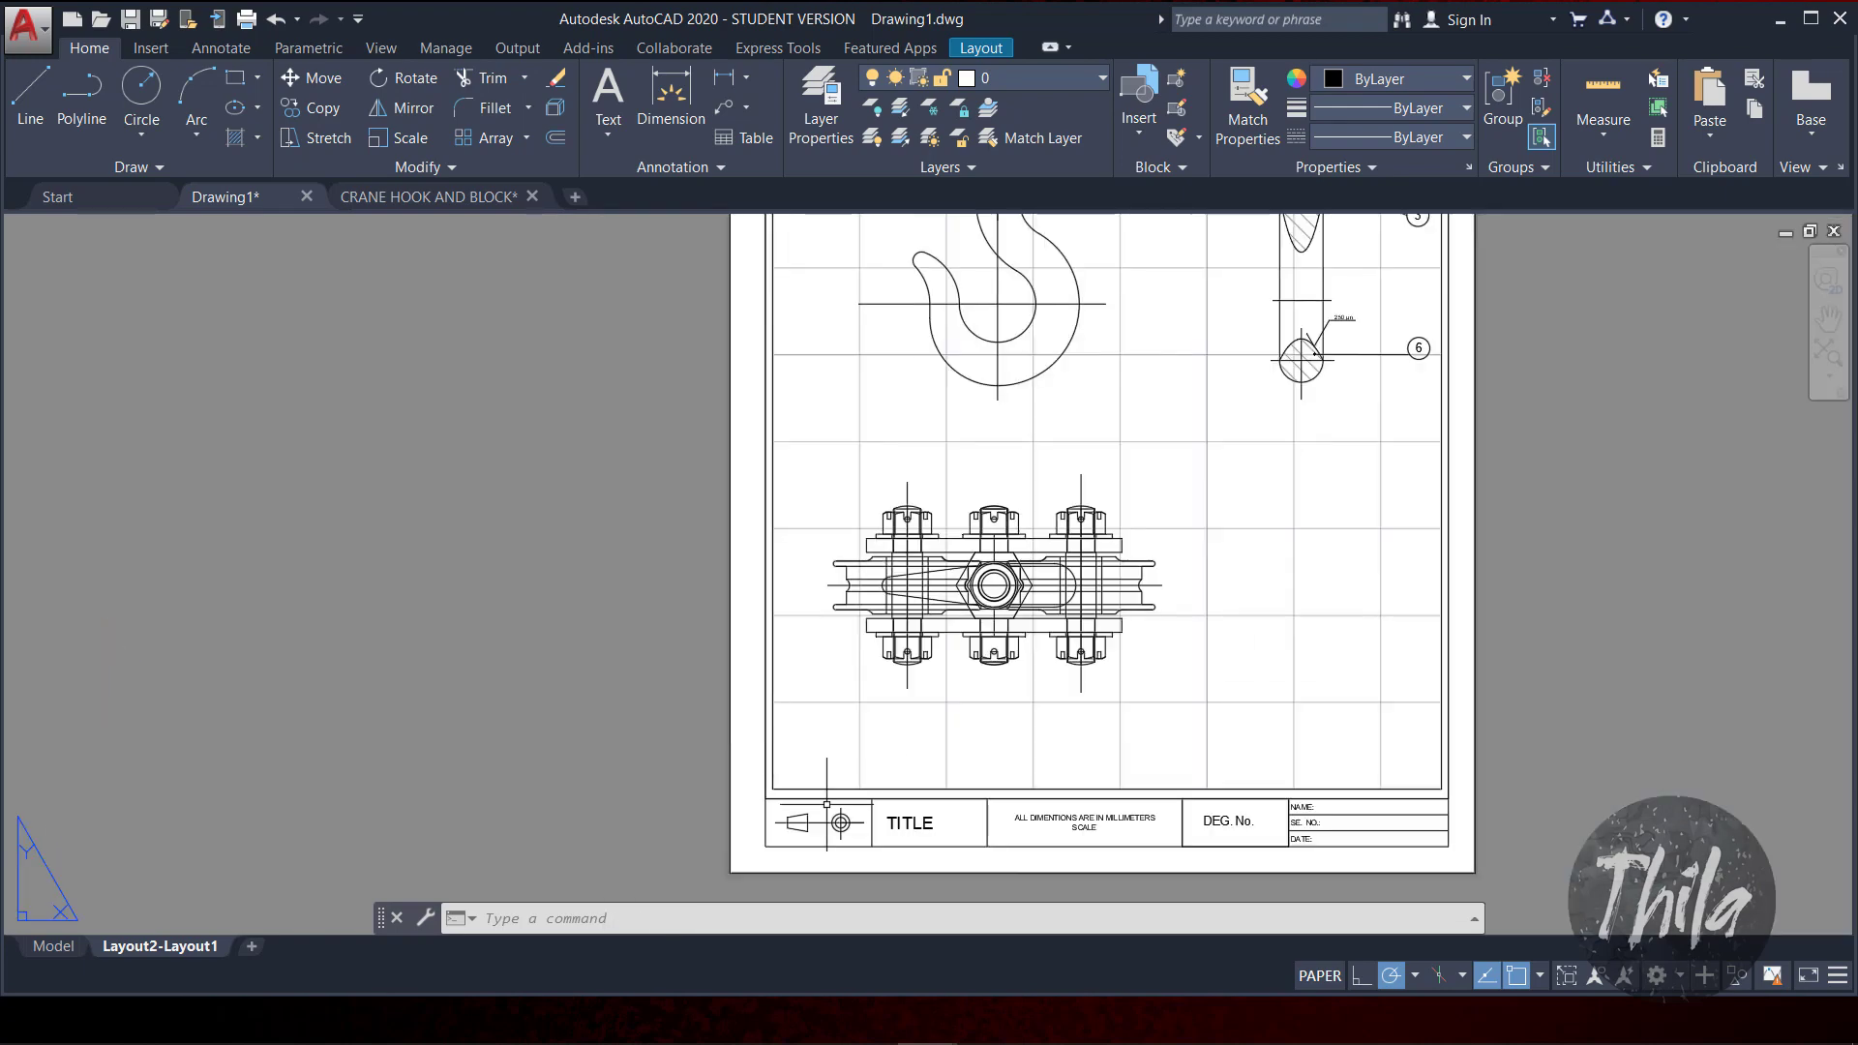
Step: Set the layout viewport's custom scale to 1 in its properties
click(766, 796)
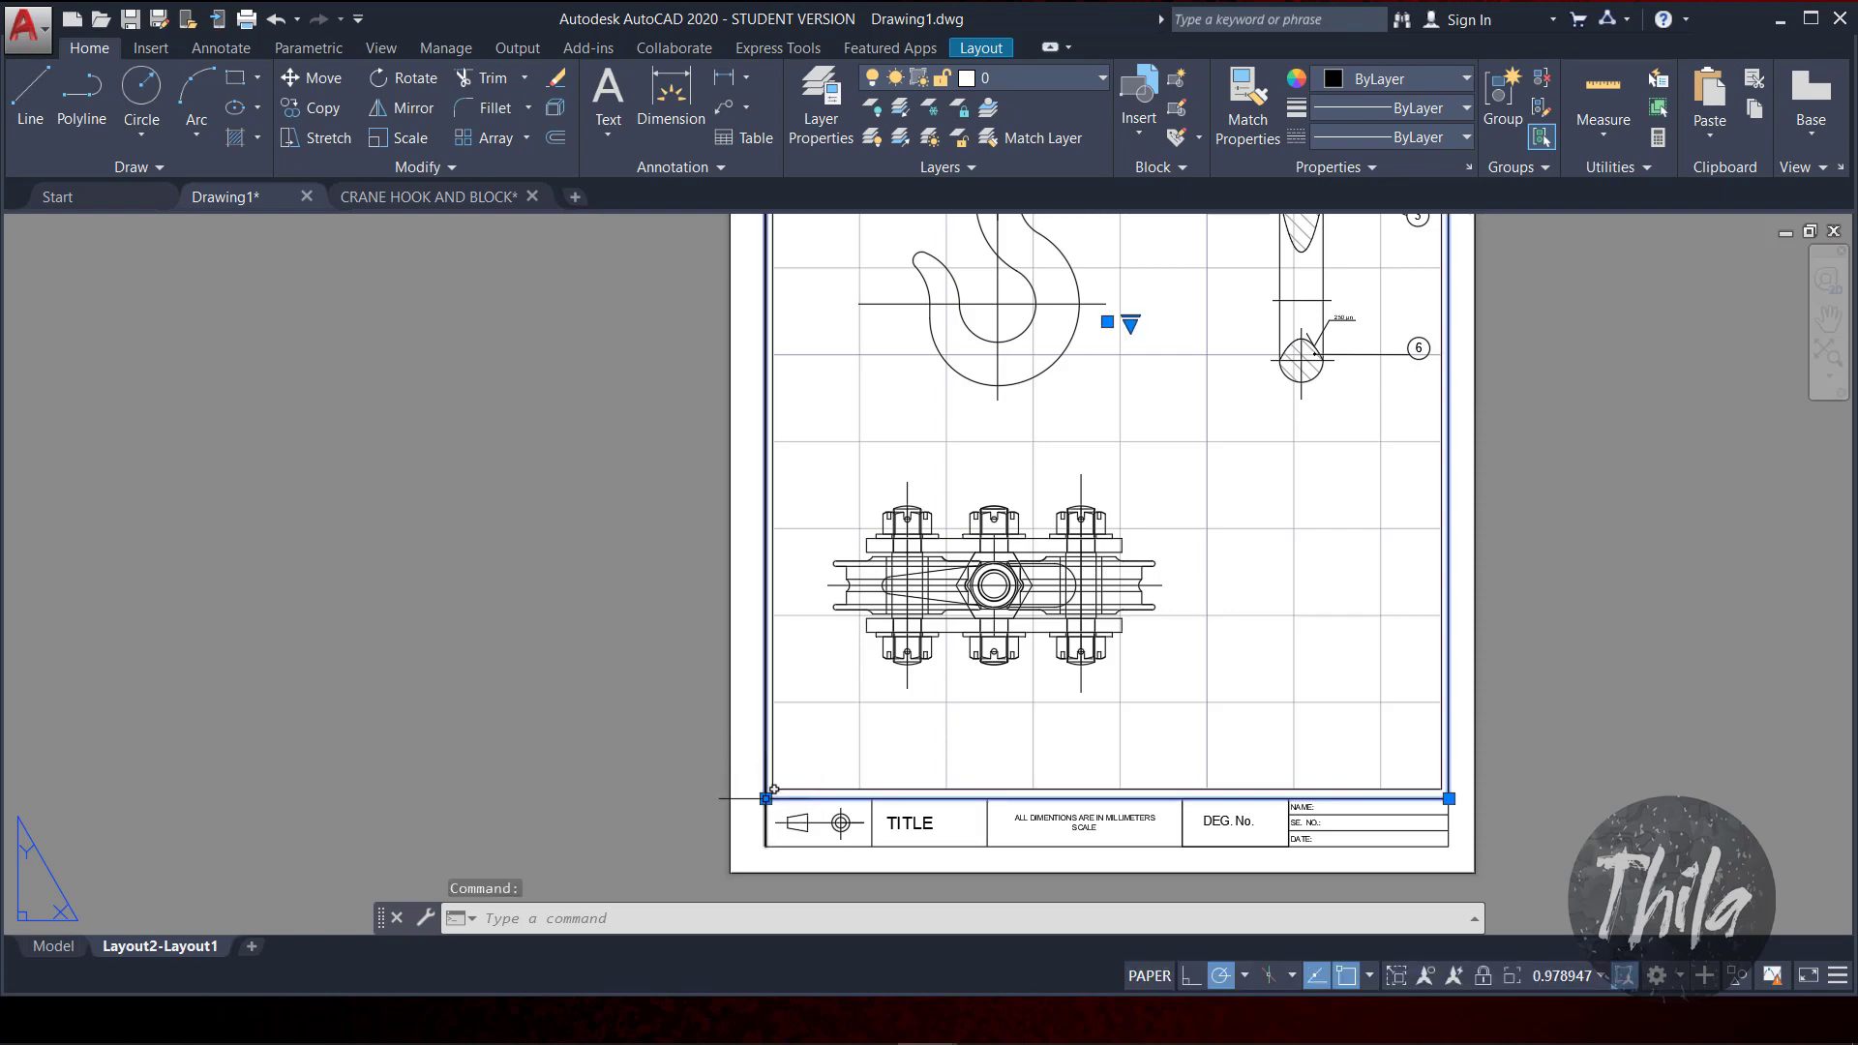
right_click(765, 798)
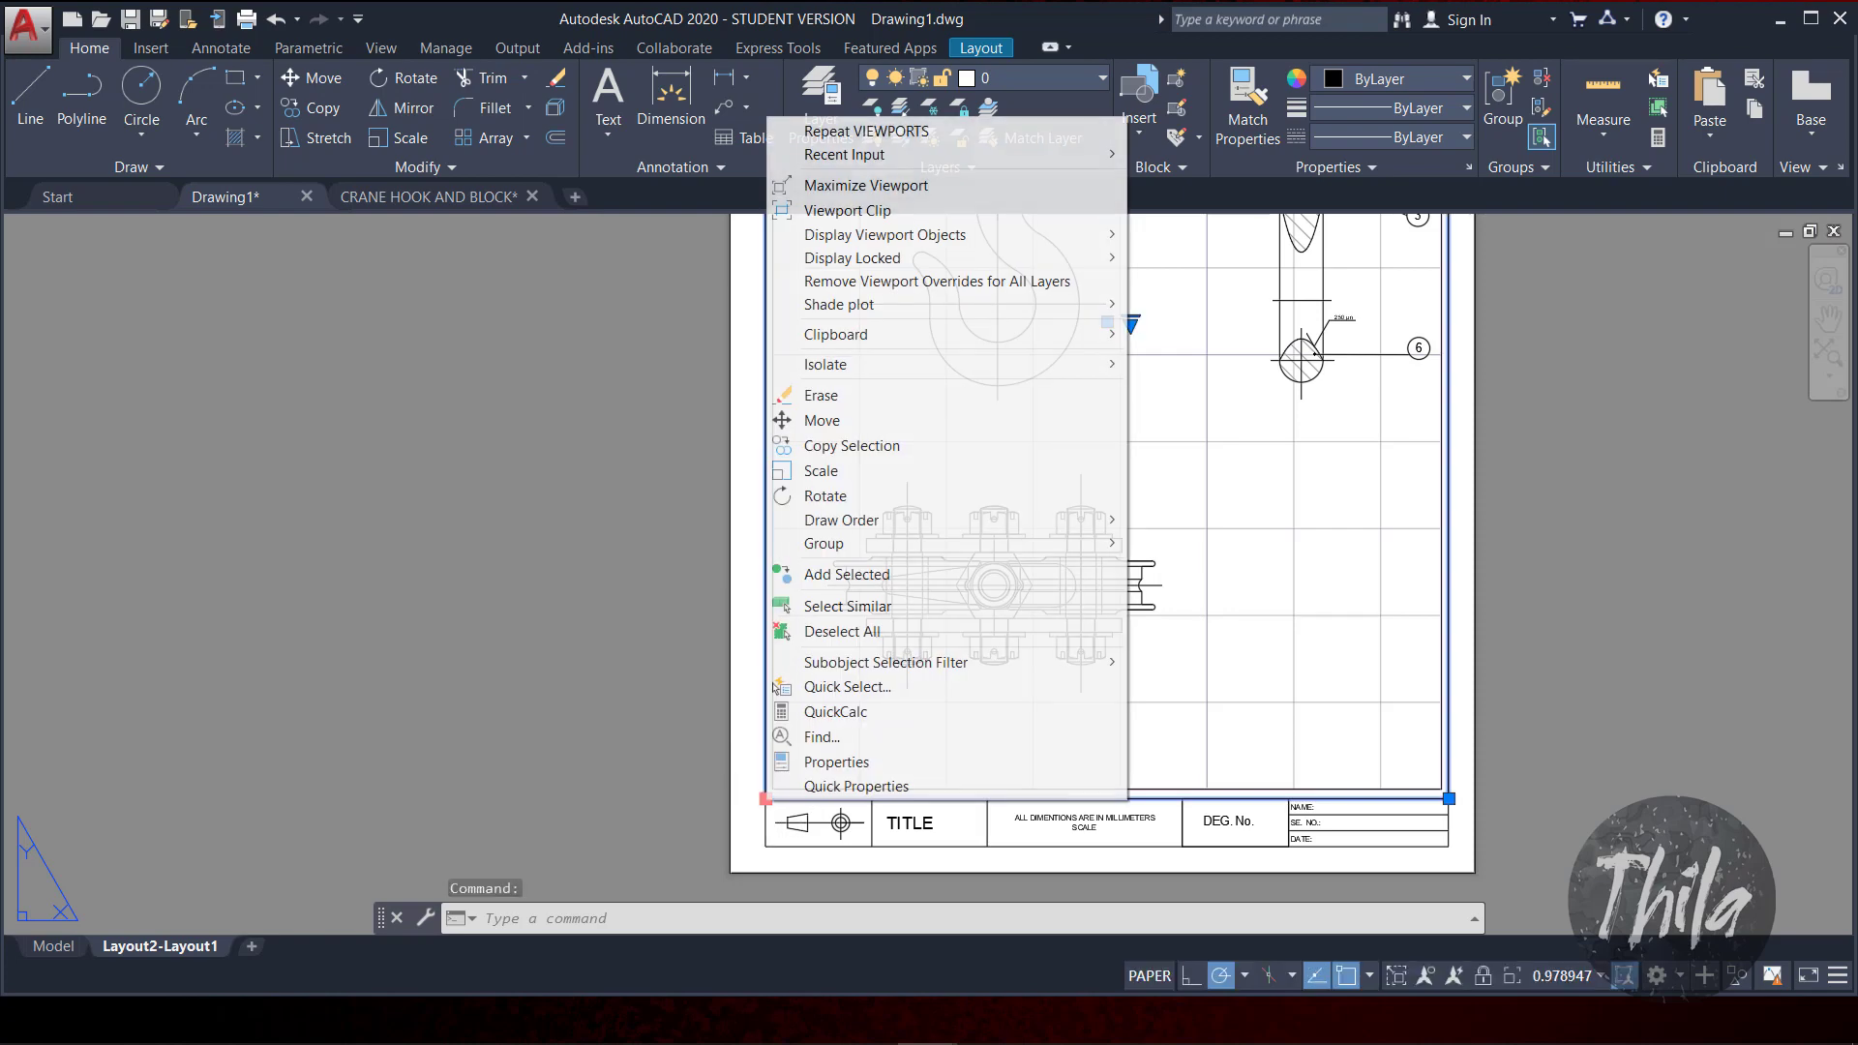
click(814, 765)
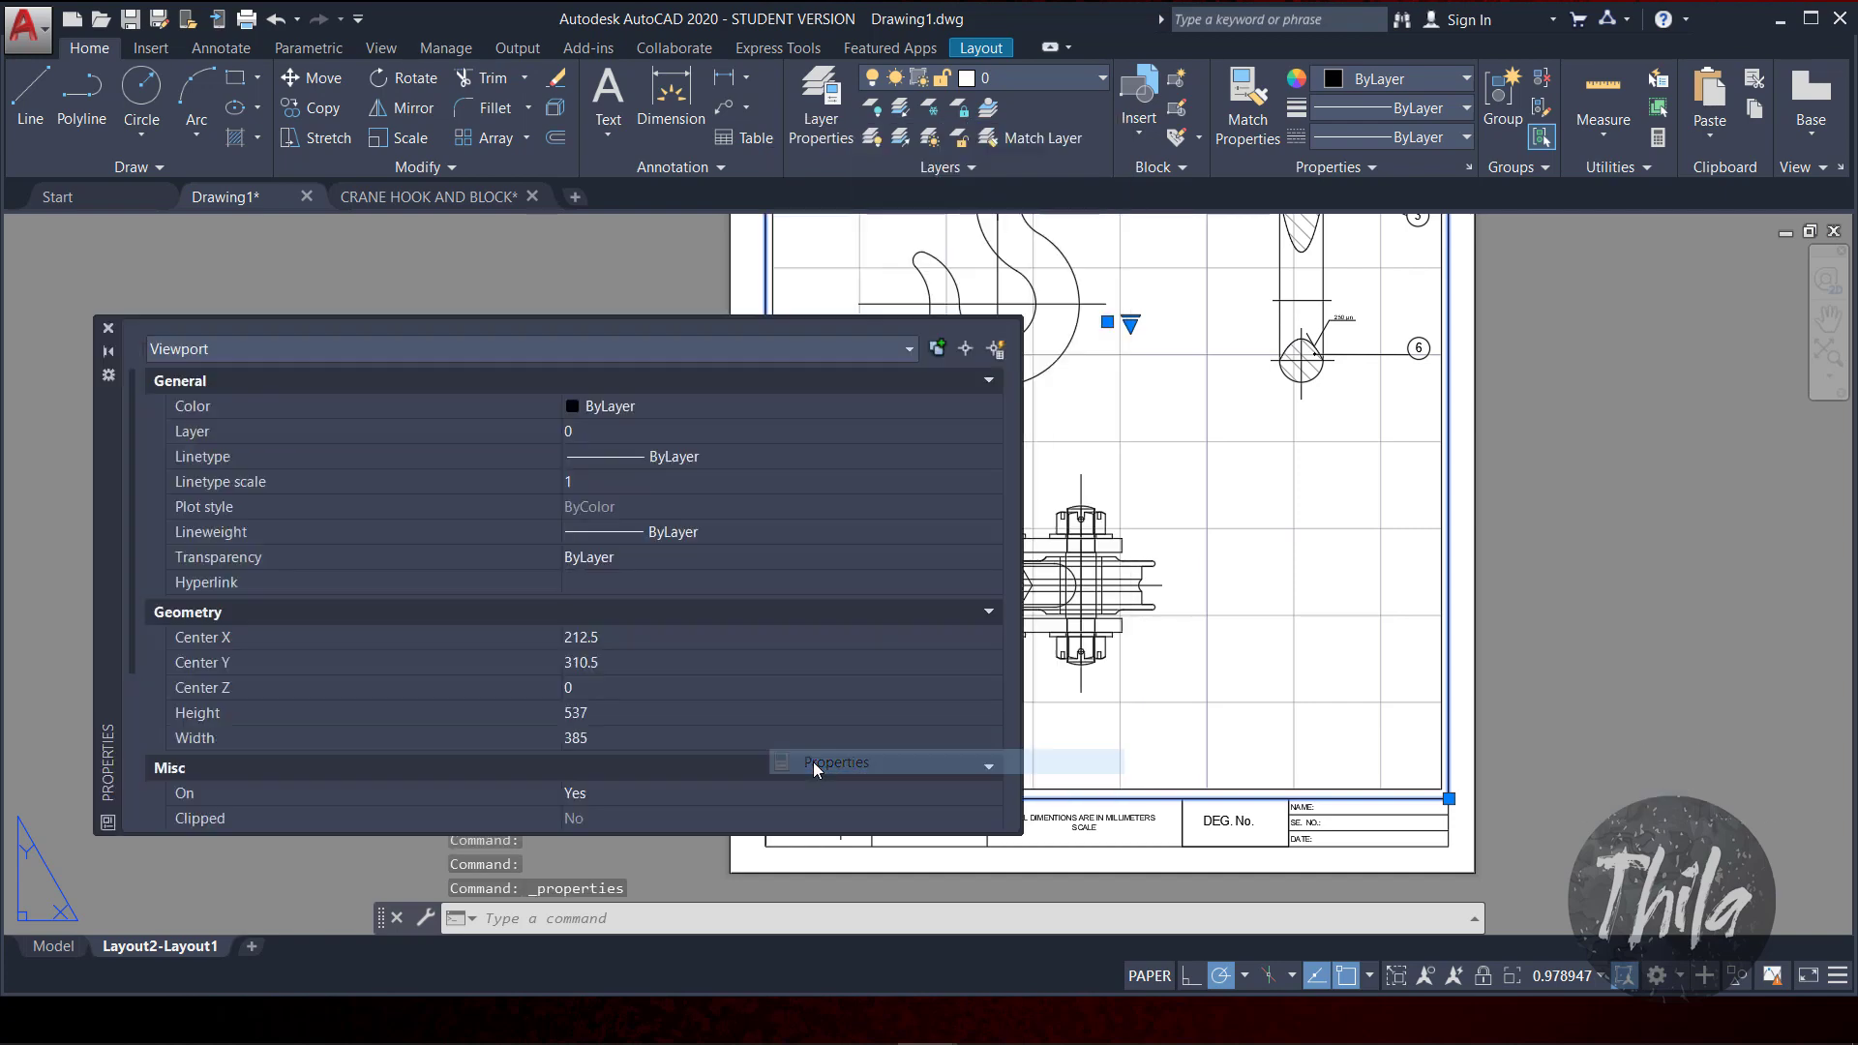
scroll(635, 682, down, 5)
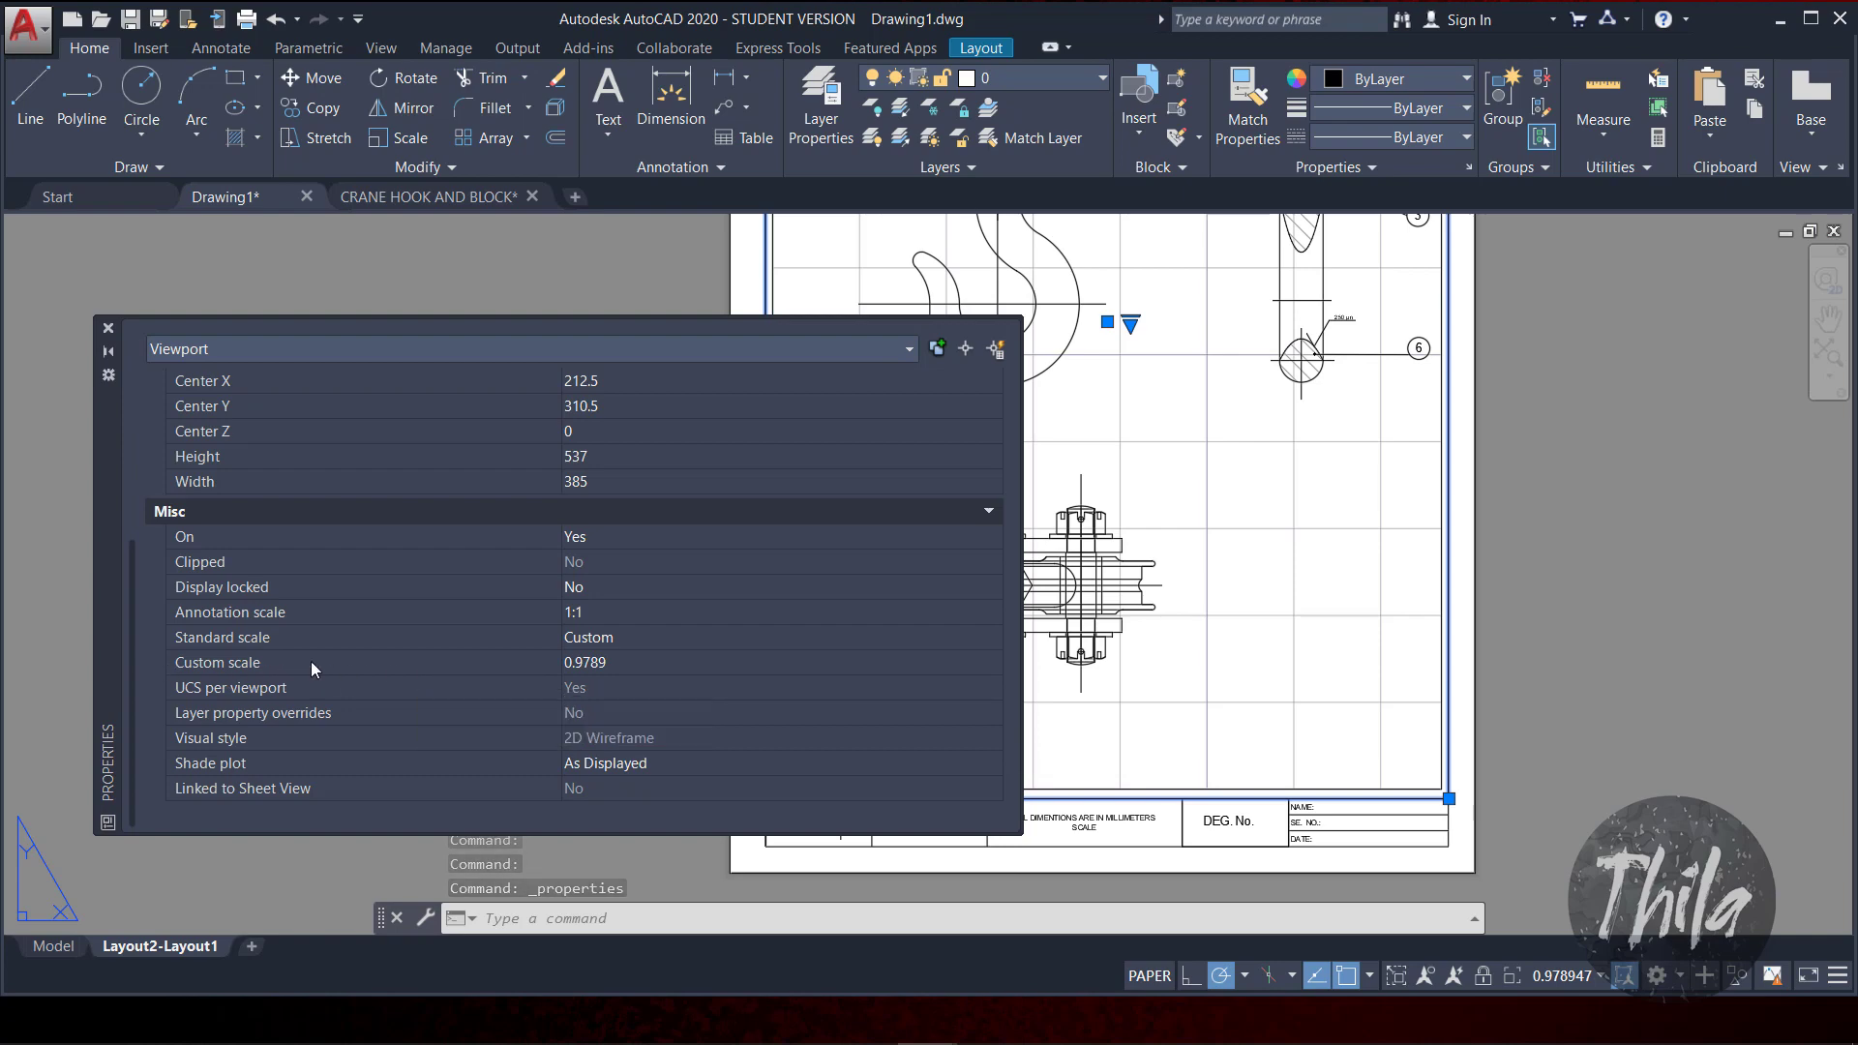
scroll(675, 560, up, 5)
scroll(676, 566, down, 5)
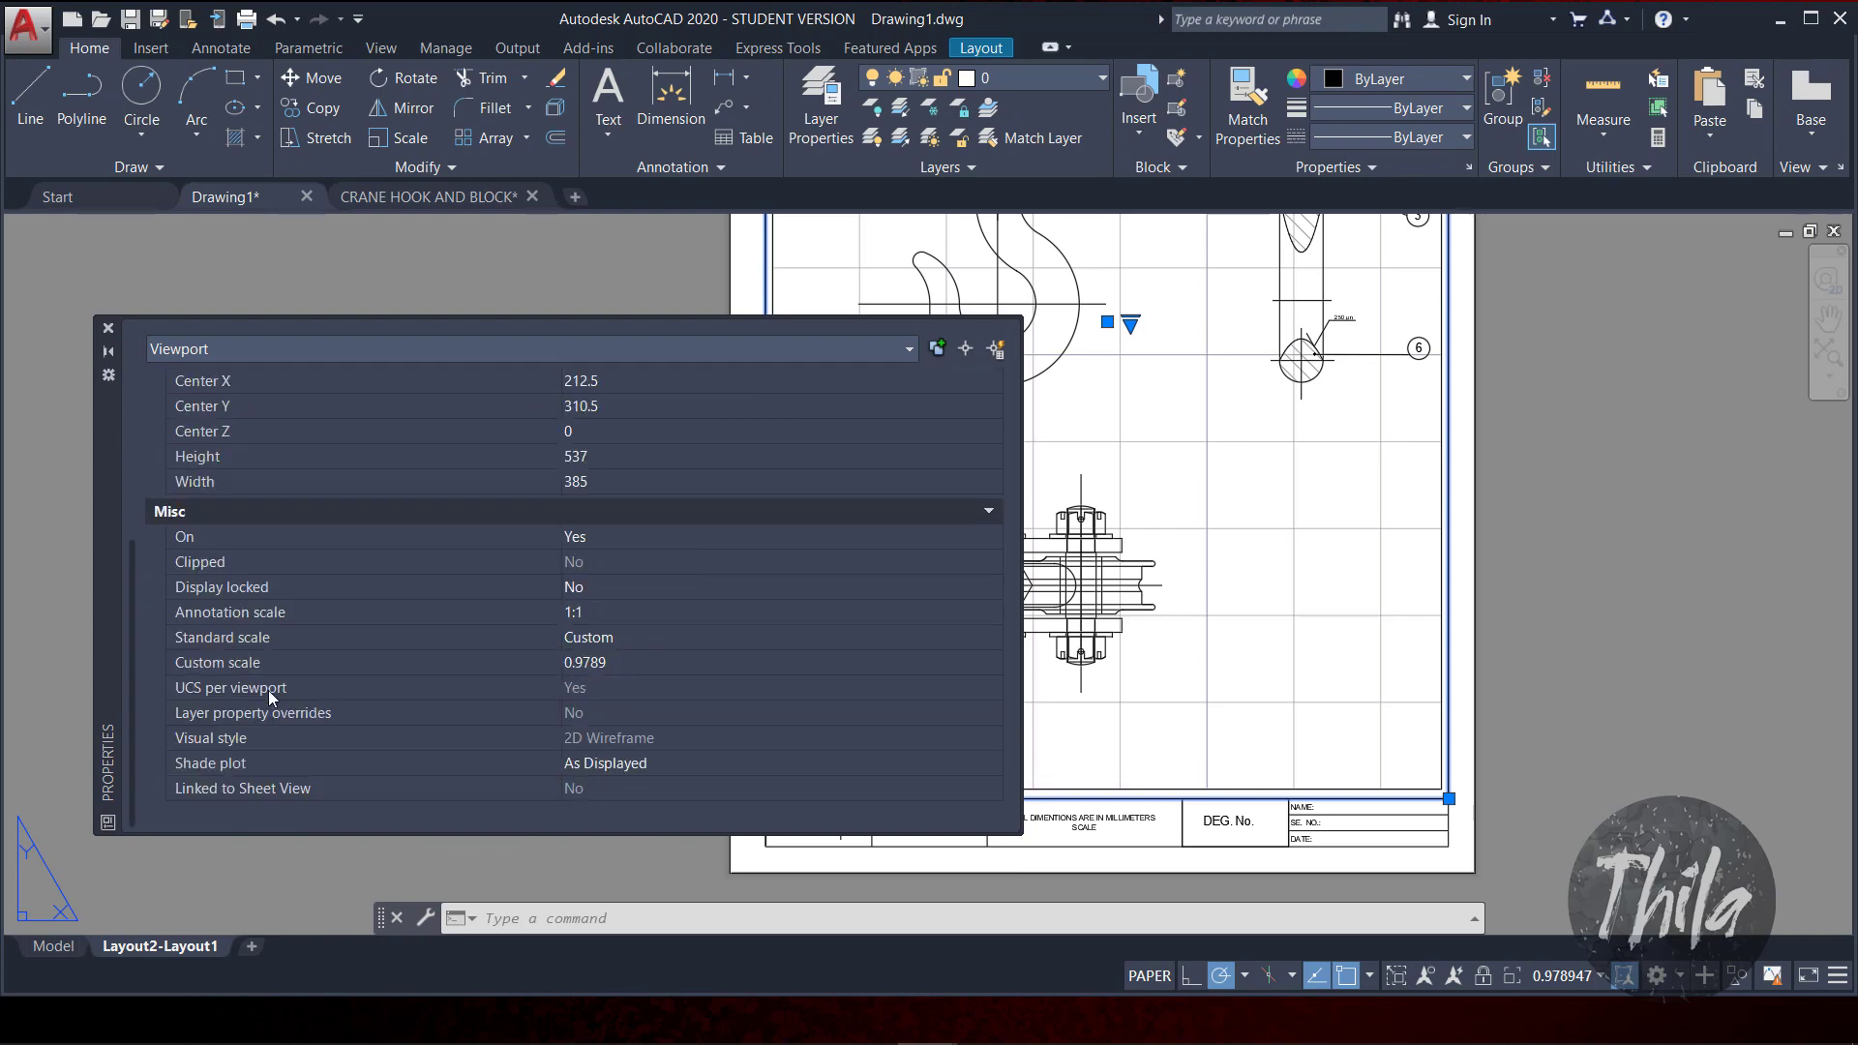
click(612, 663)
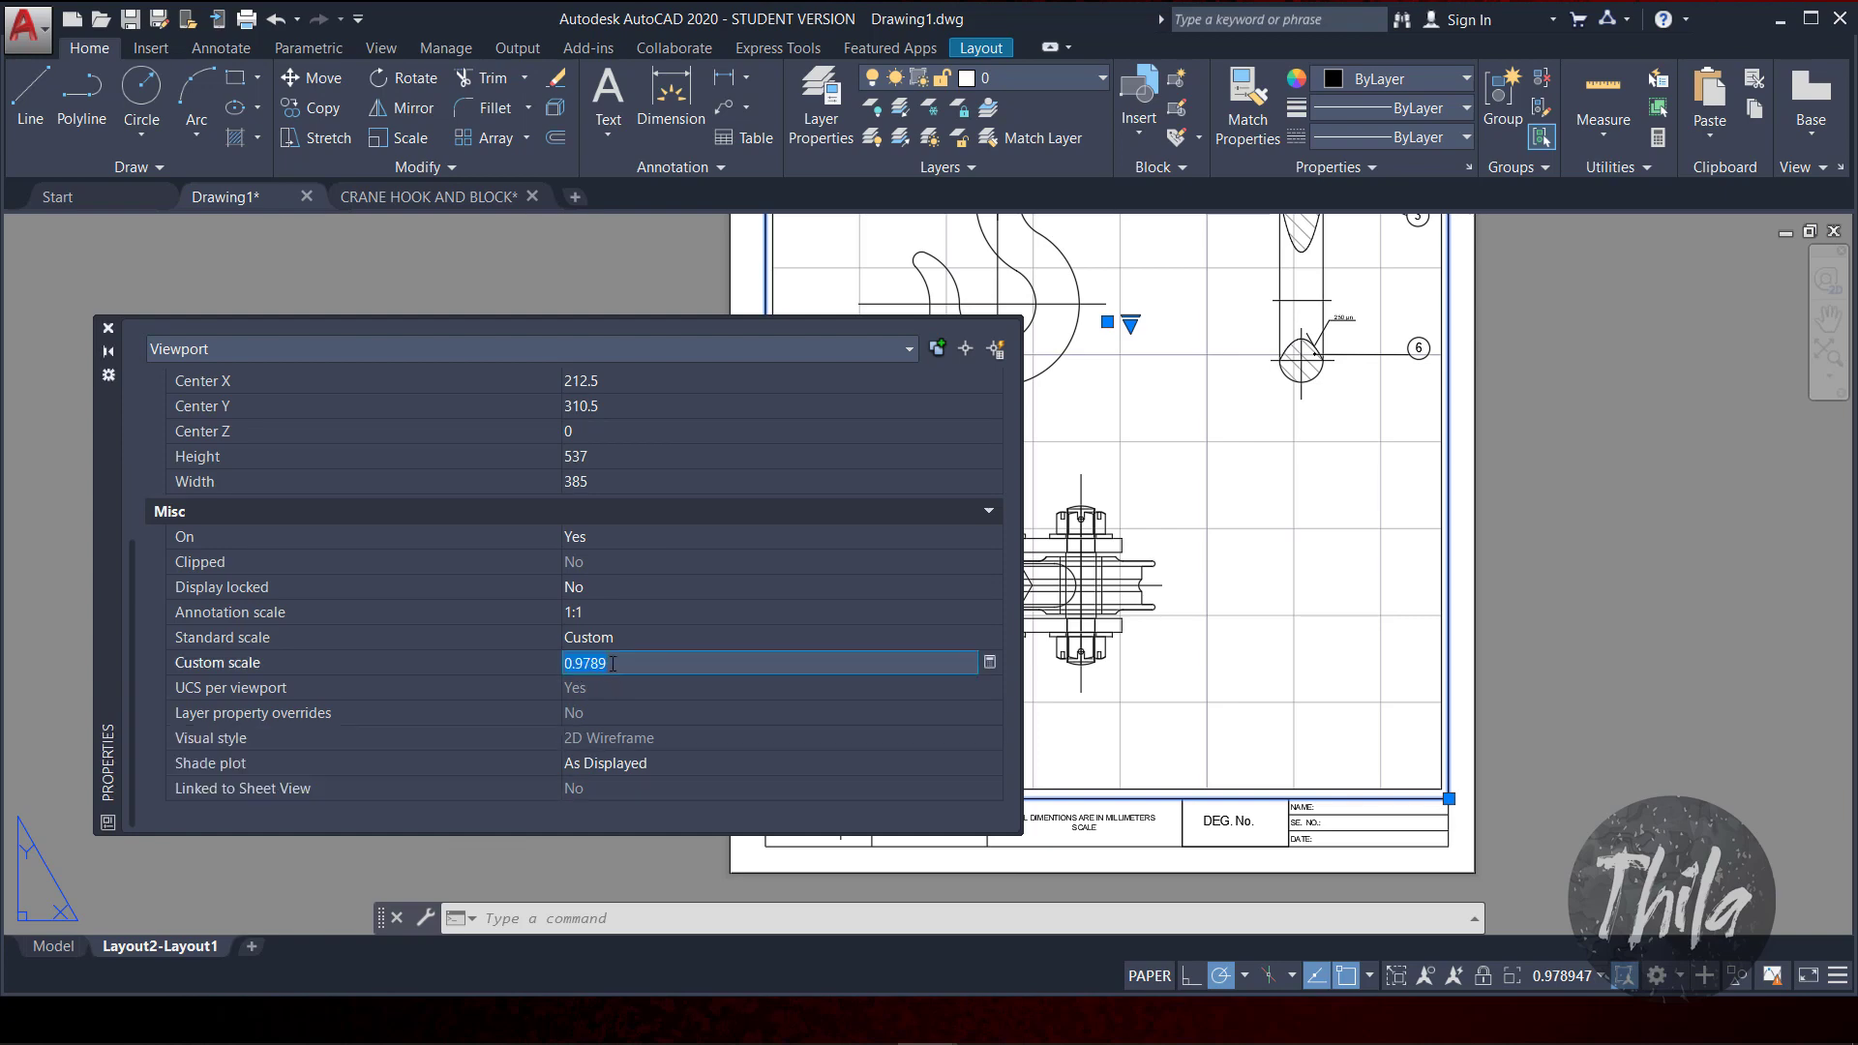
text(1)
key(Return)
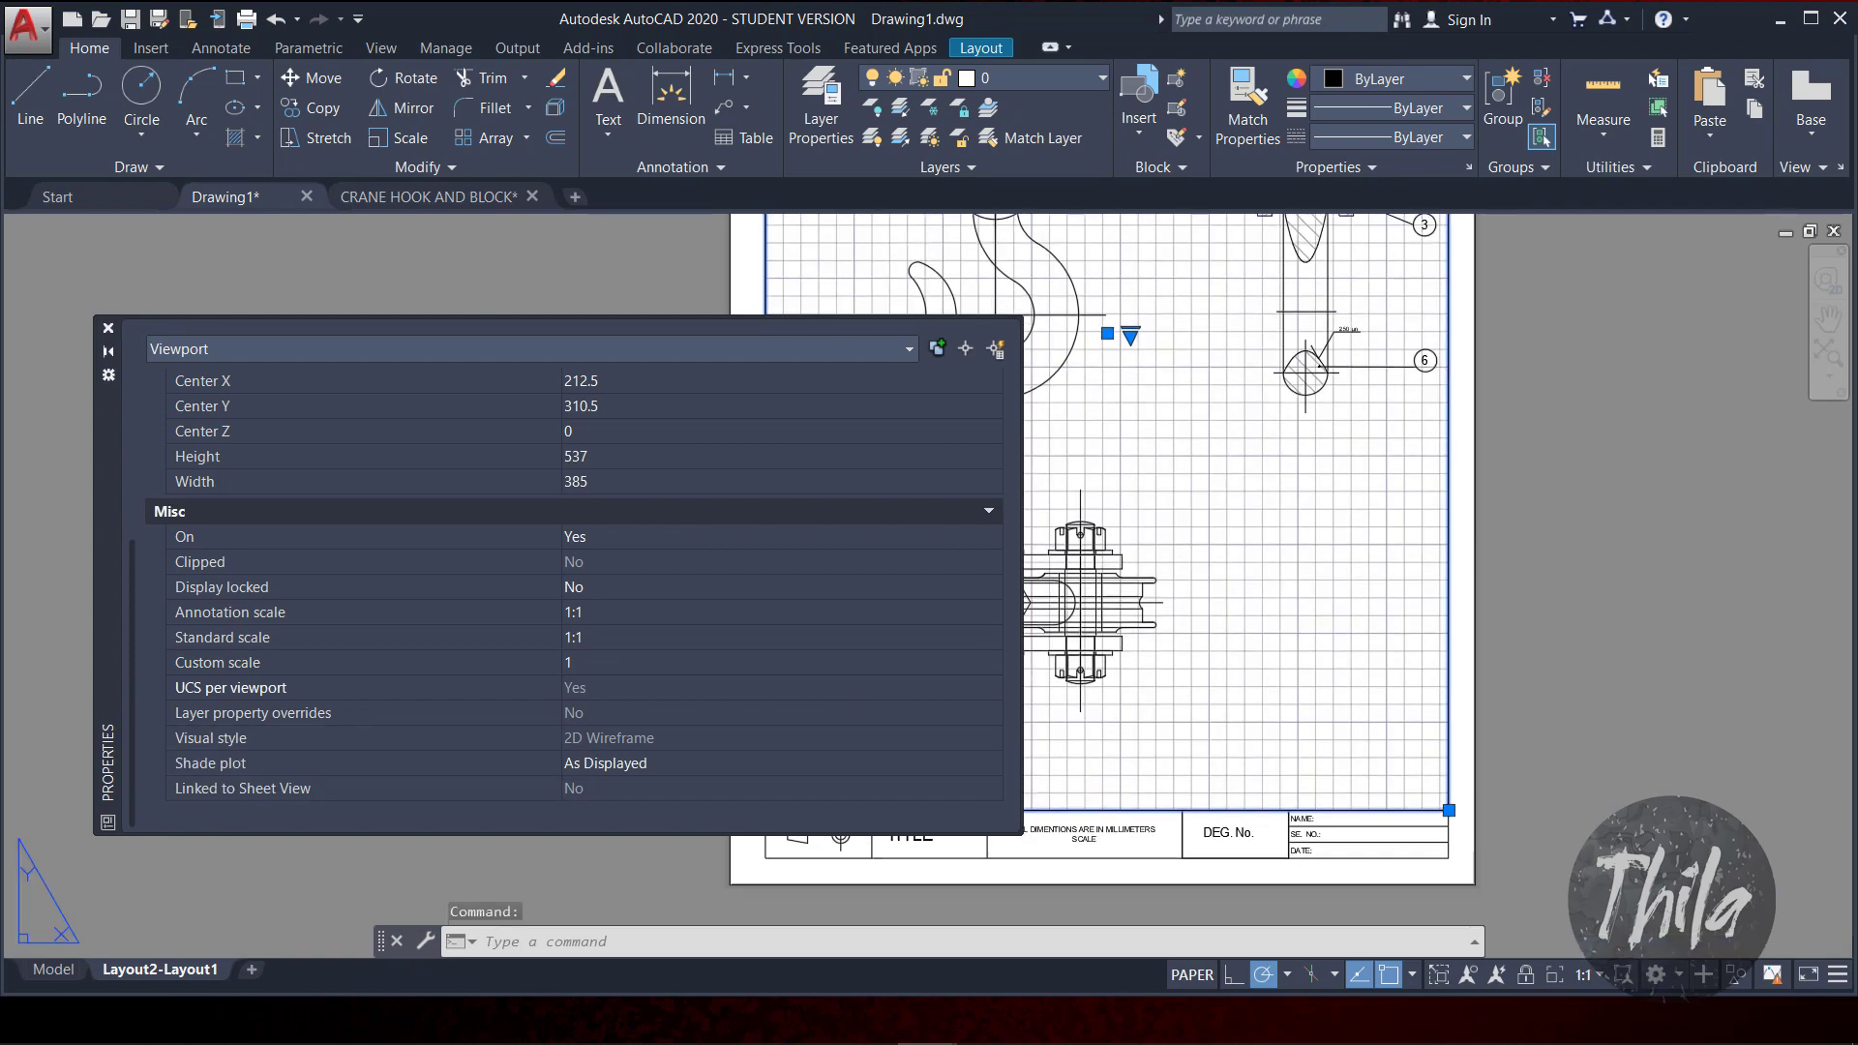
click(110, 329)
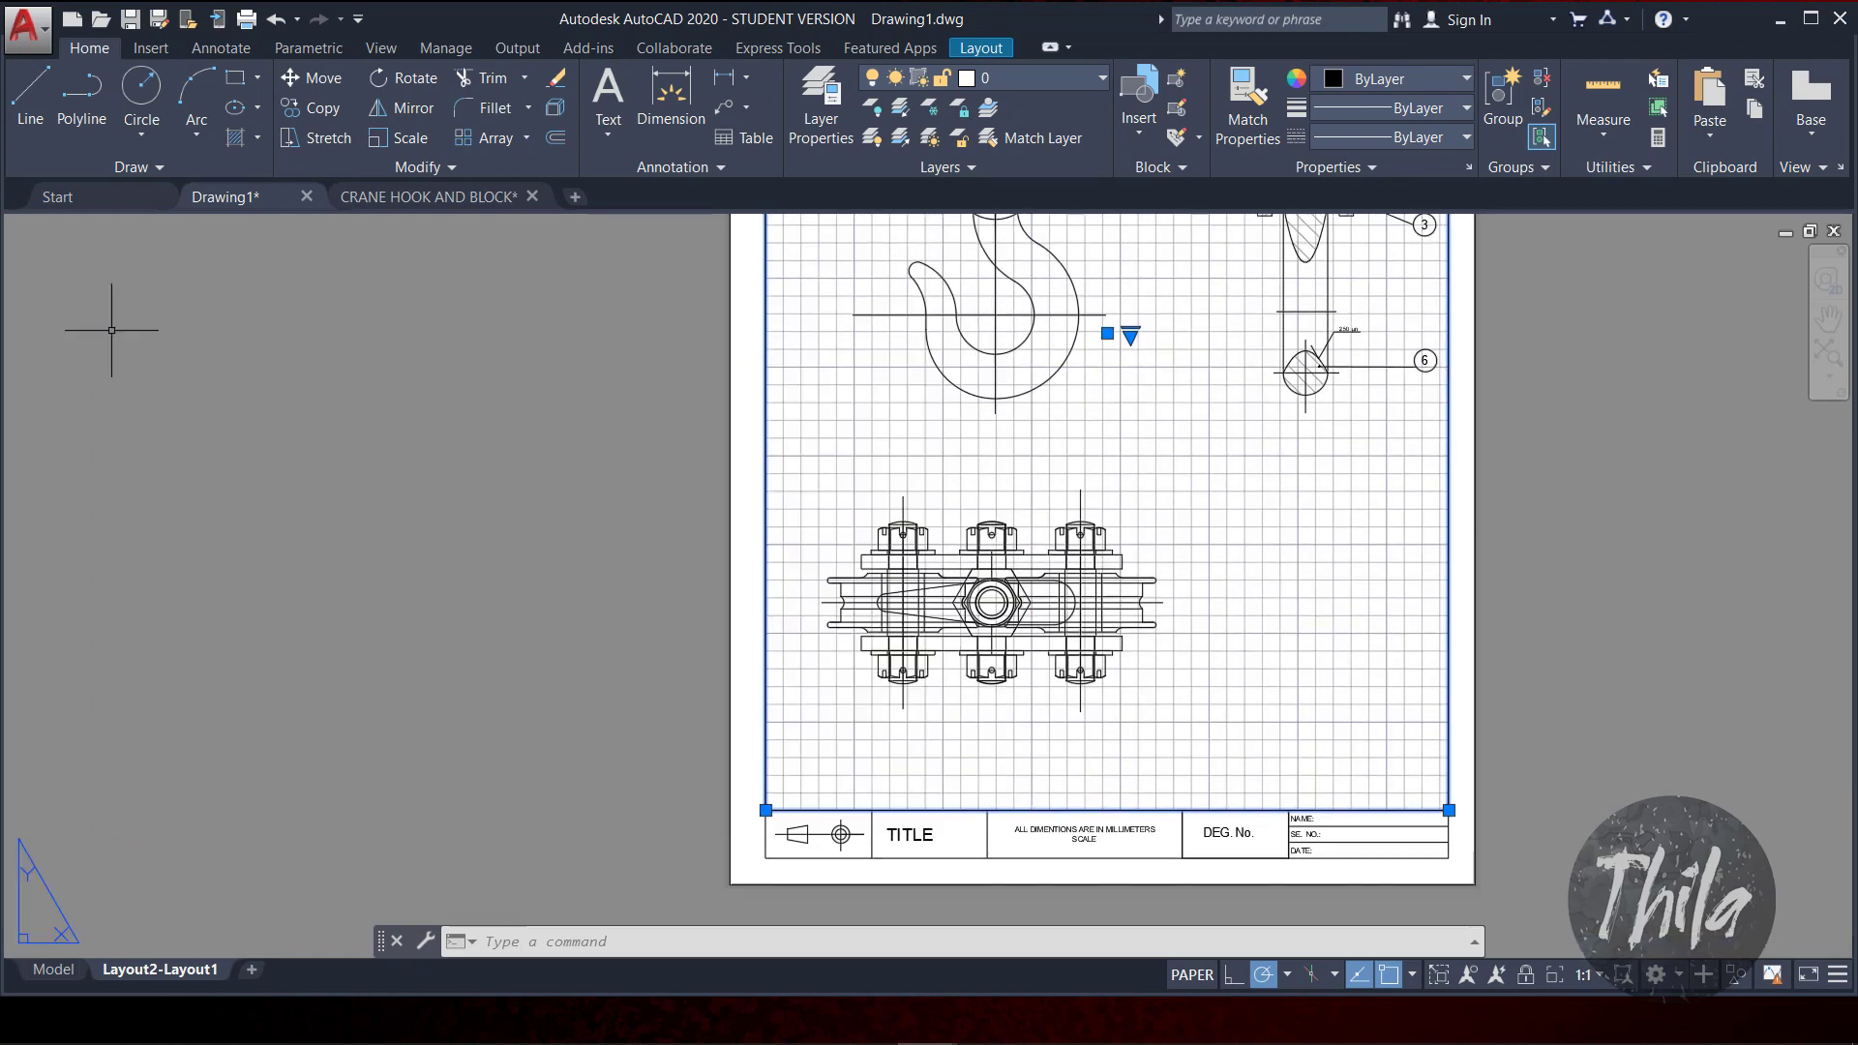
Step: Deselect the viewport and check the rescaled views and the rectangle's edges against the sheet frame
scroll(980, 522, down, 4)
middle_drag(1055, 325, 953, 423)
scroll(924, 358, up, 8)
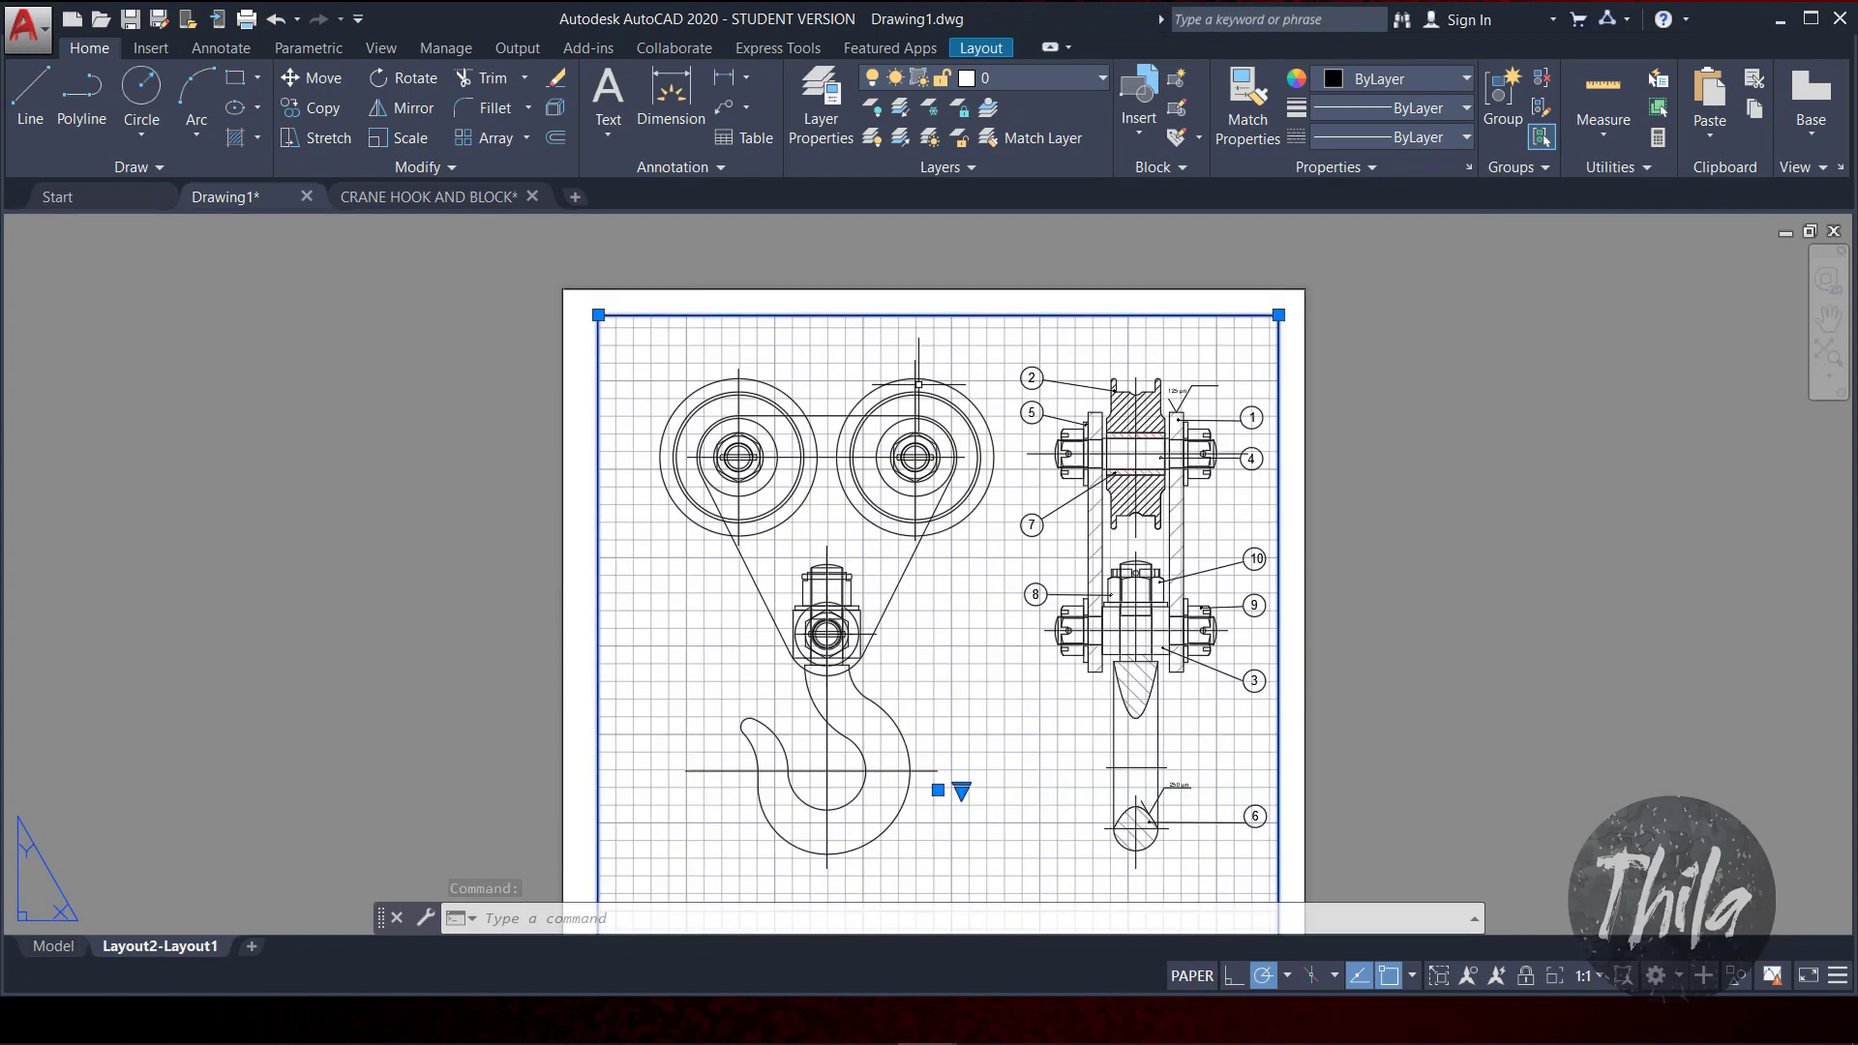
key(Escape)
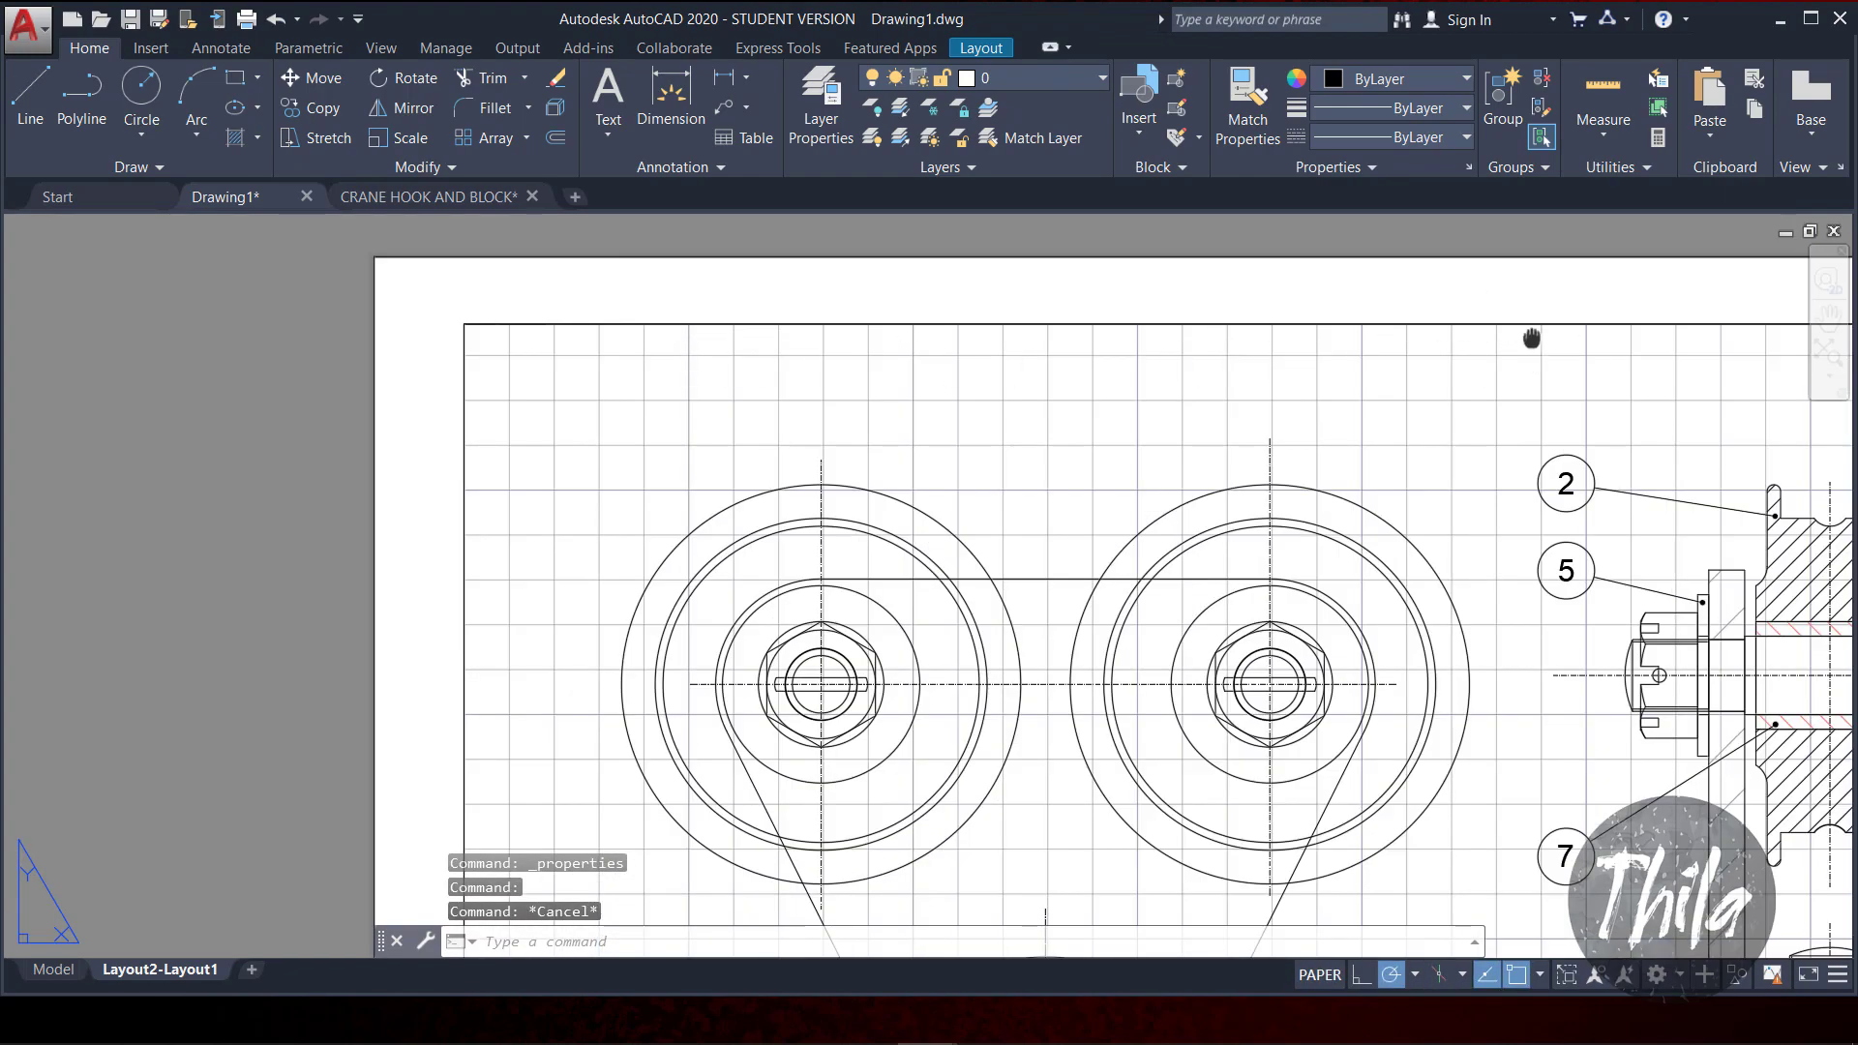
middle_drag(1531, 338, 582, 341)
scroll(1216, 744, down, 5)
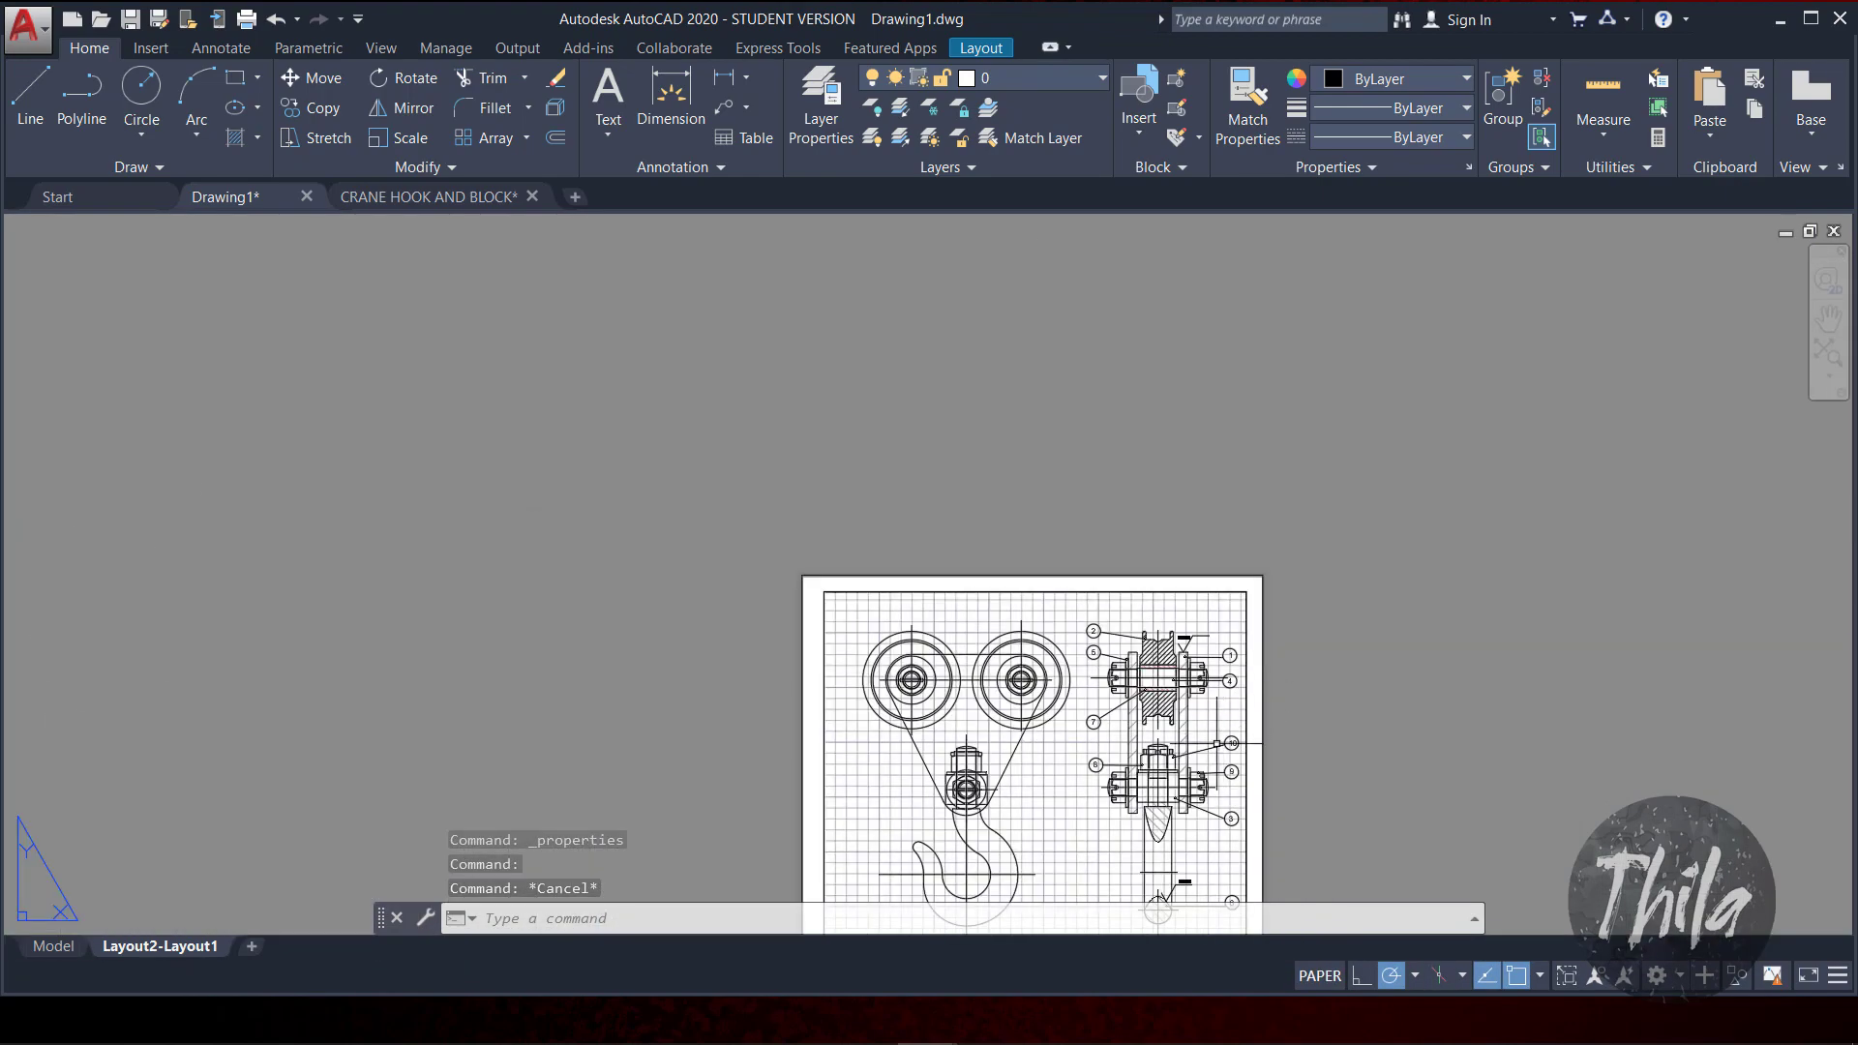
Step: Prepare a single-sheet plot of Layout2-Layout1 with the quality set to Maximum
middle_drag(1026, 736, 968, 319)
scroll(930, 435, up, 5)
click(246, 18)
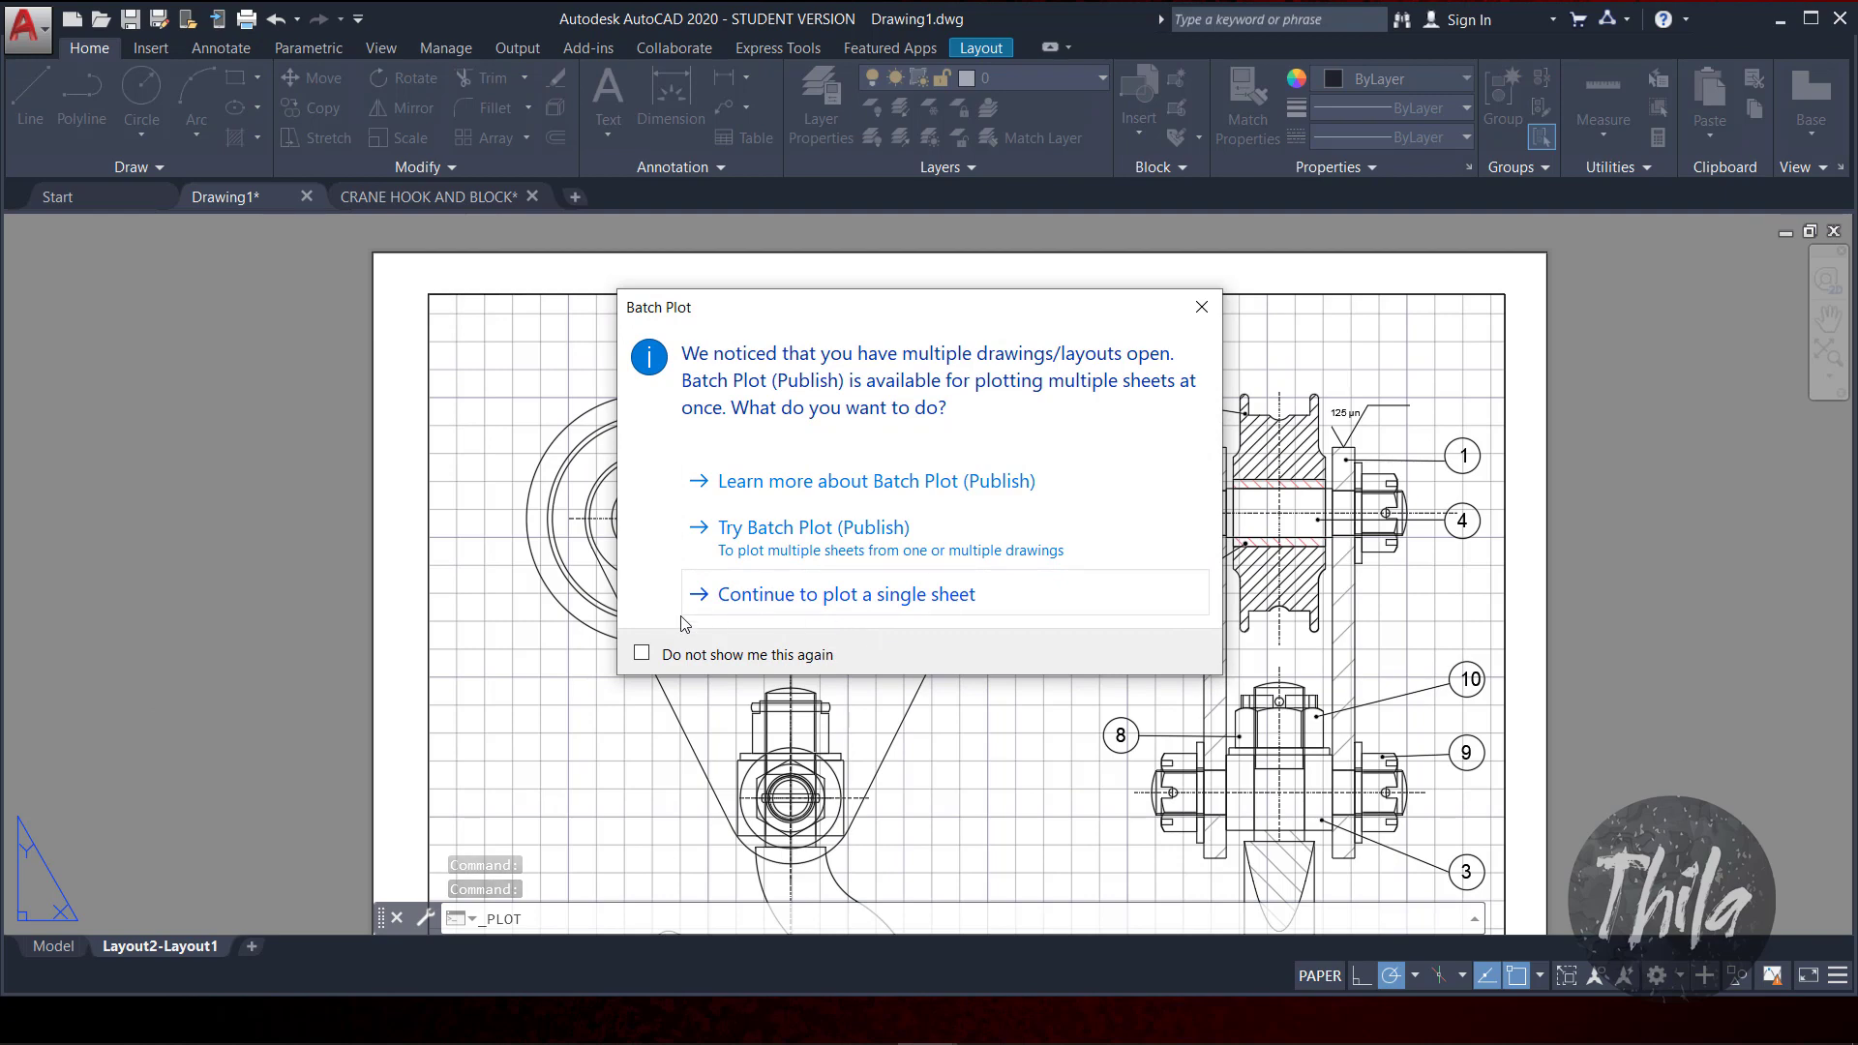
click(811, 590)
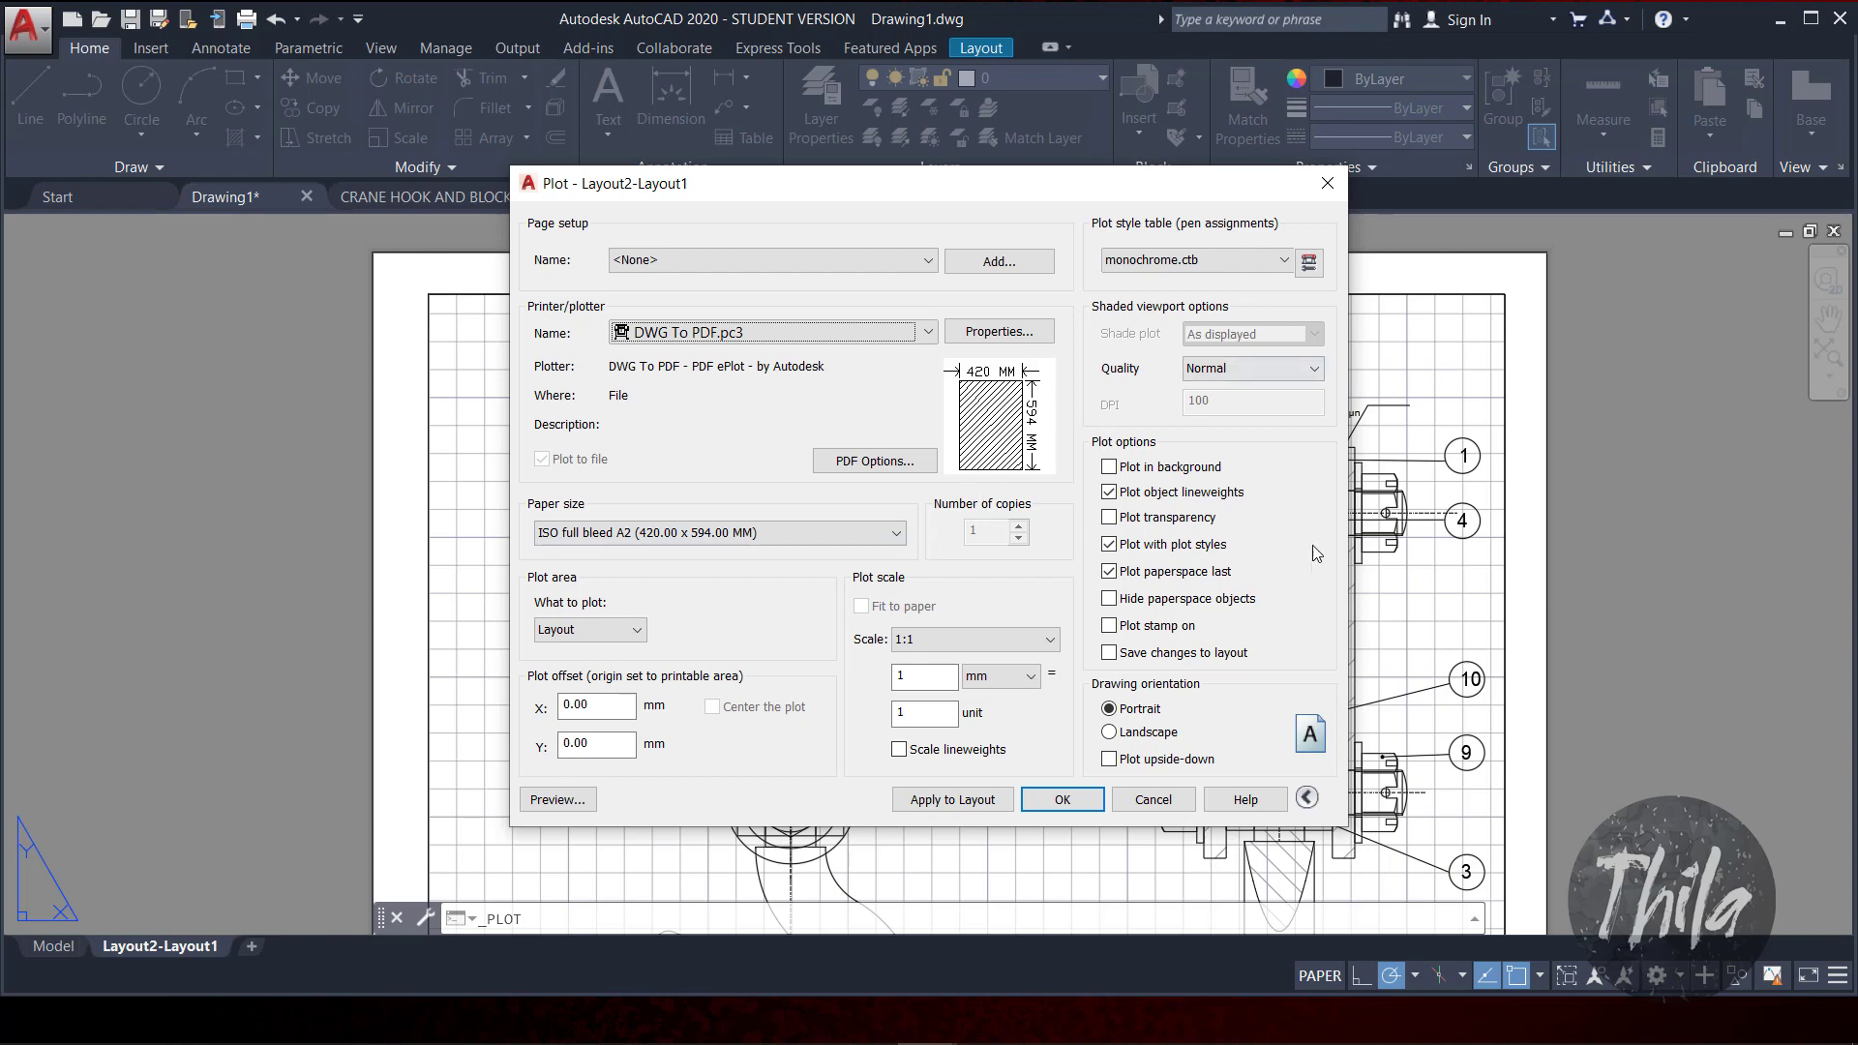
click(1313, 364)
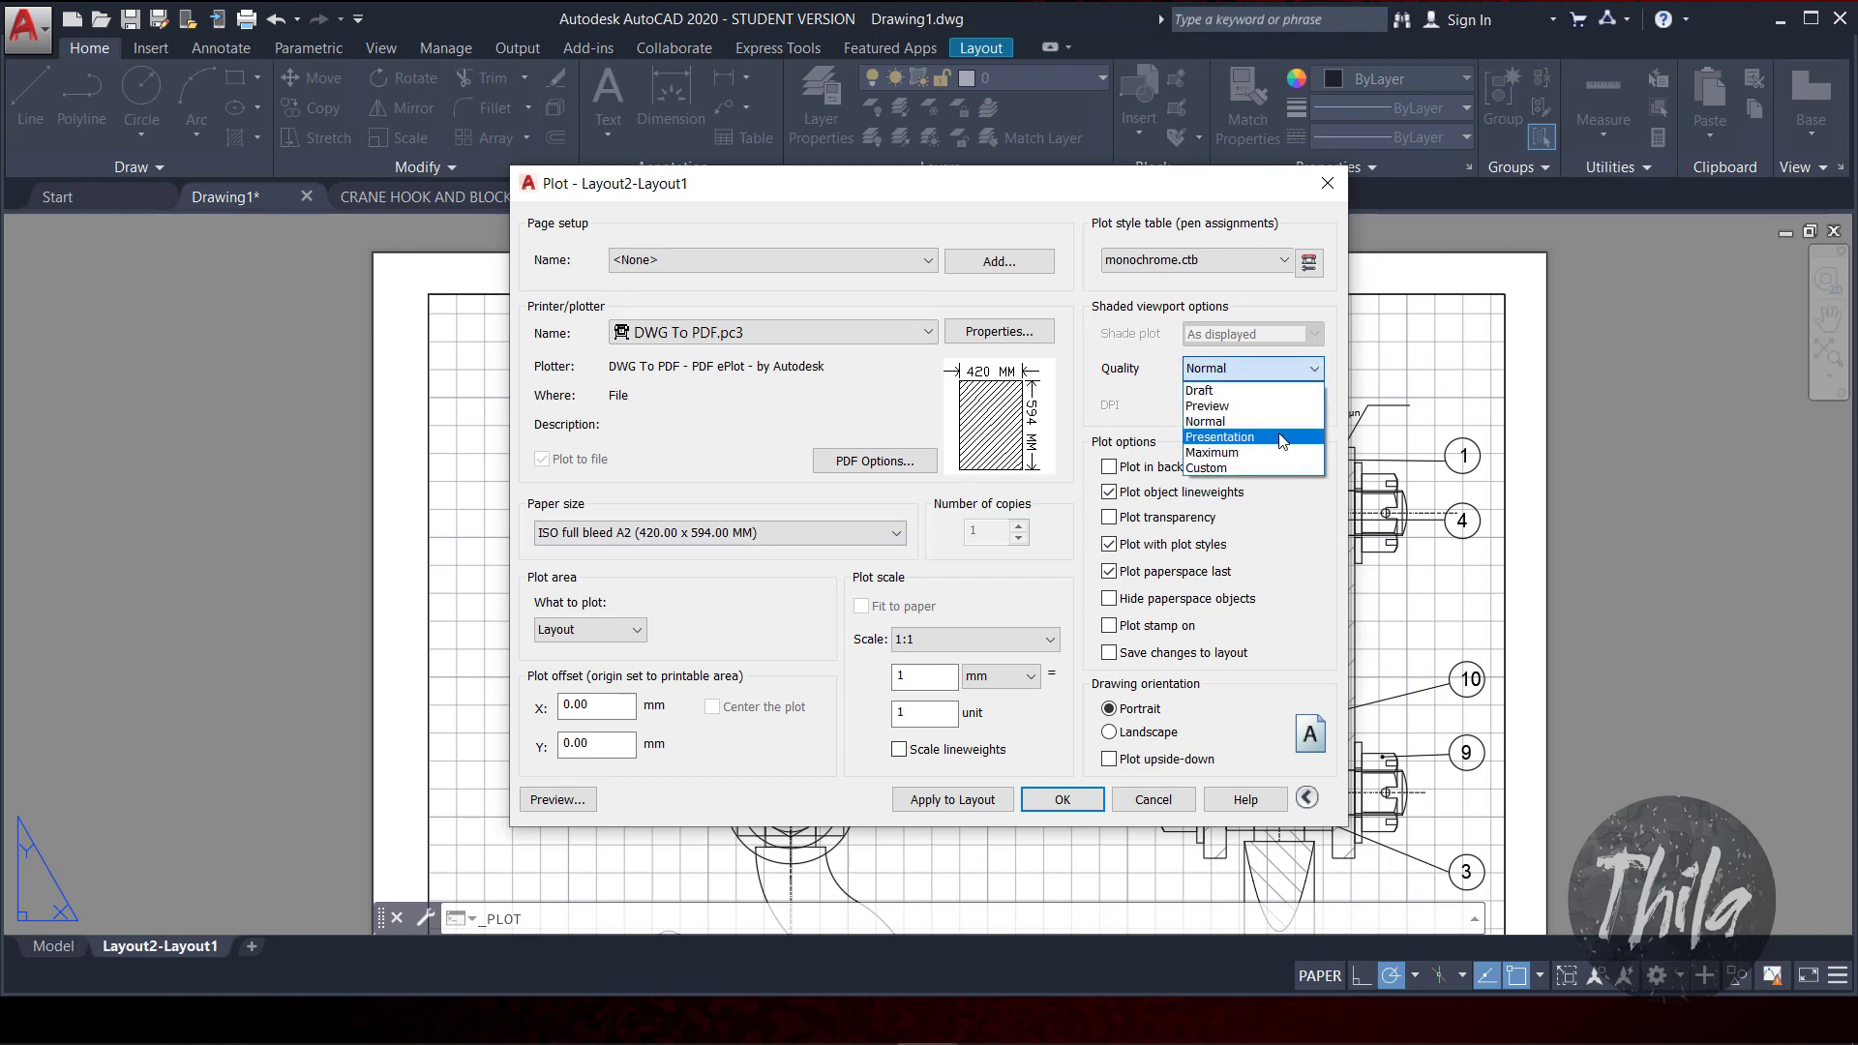
click(1284, 455)
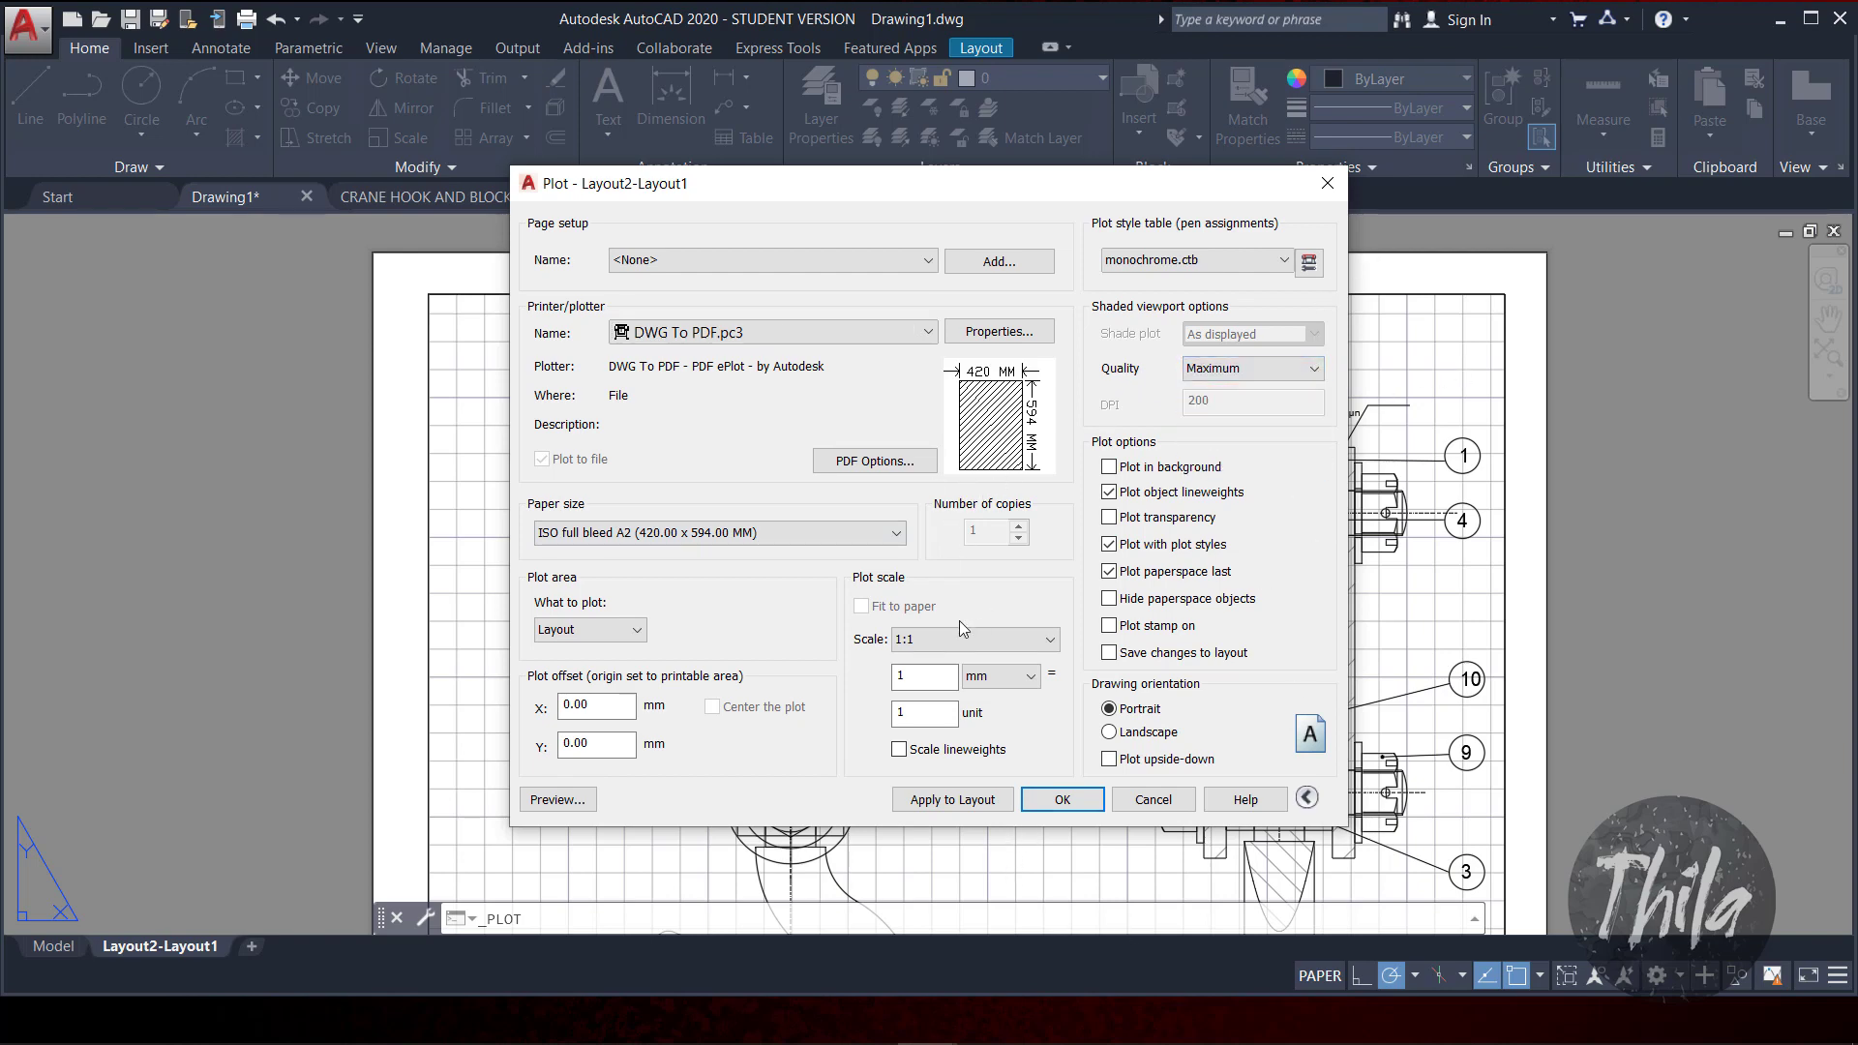
Step: Plot the layout to the Desktop as Drawing1-Layout2-Layout1.pdf, review the PDF from the views down to the title block, and close it
click(1093, 804)
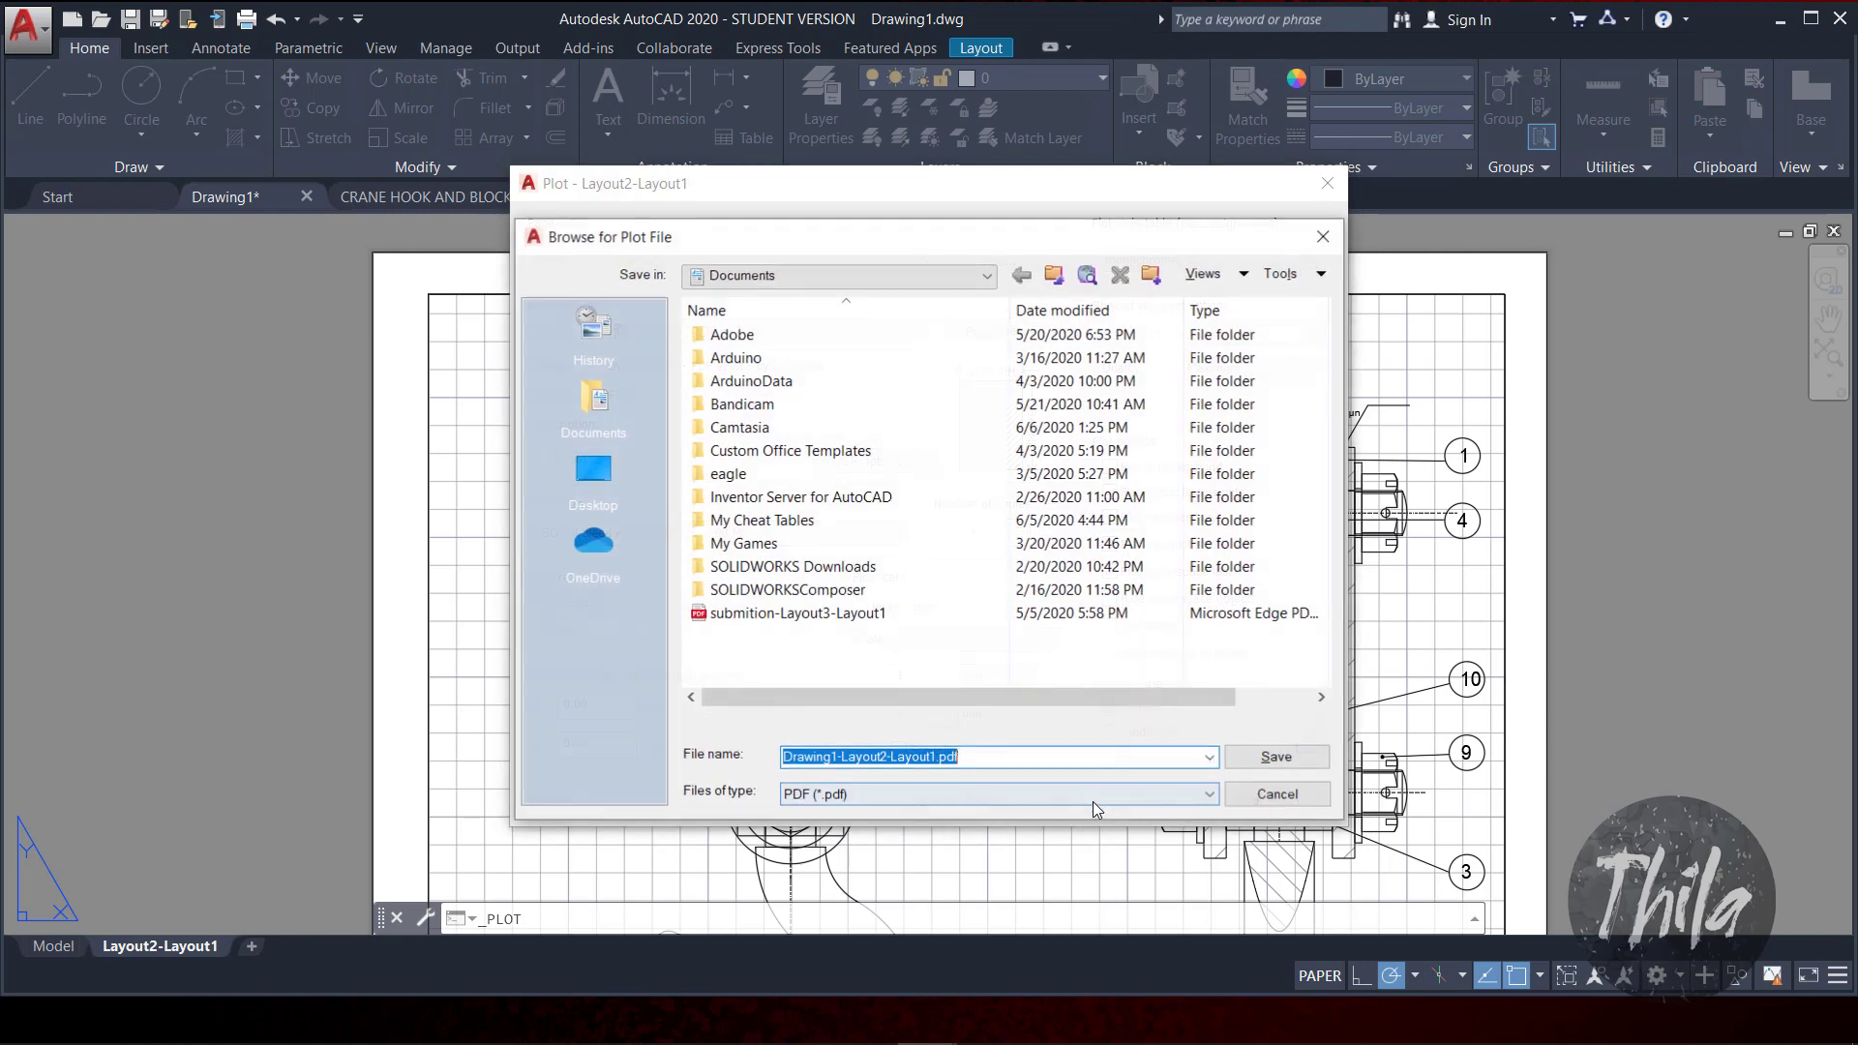
click(593, 475)
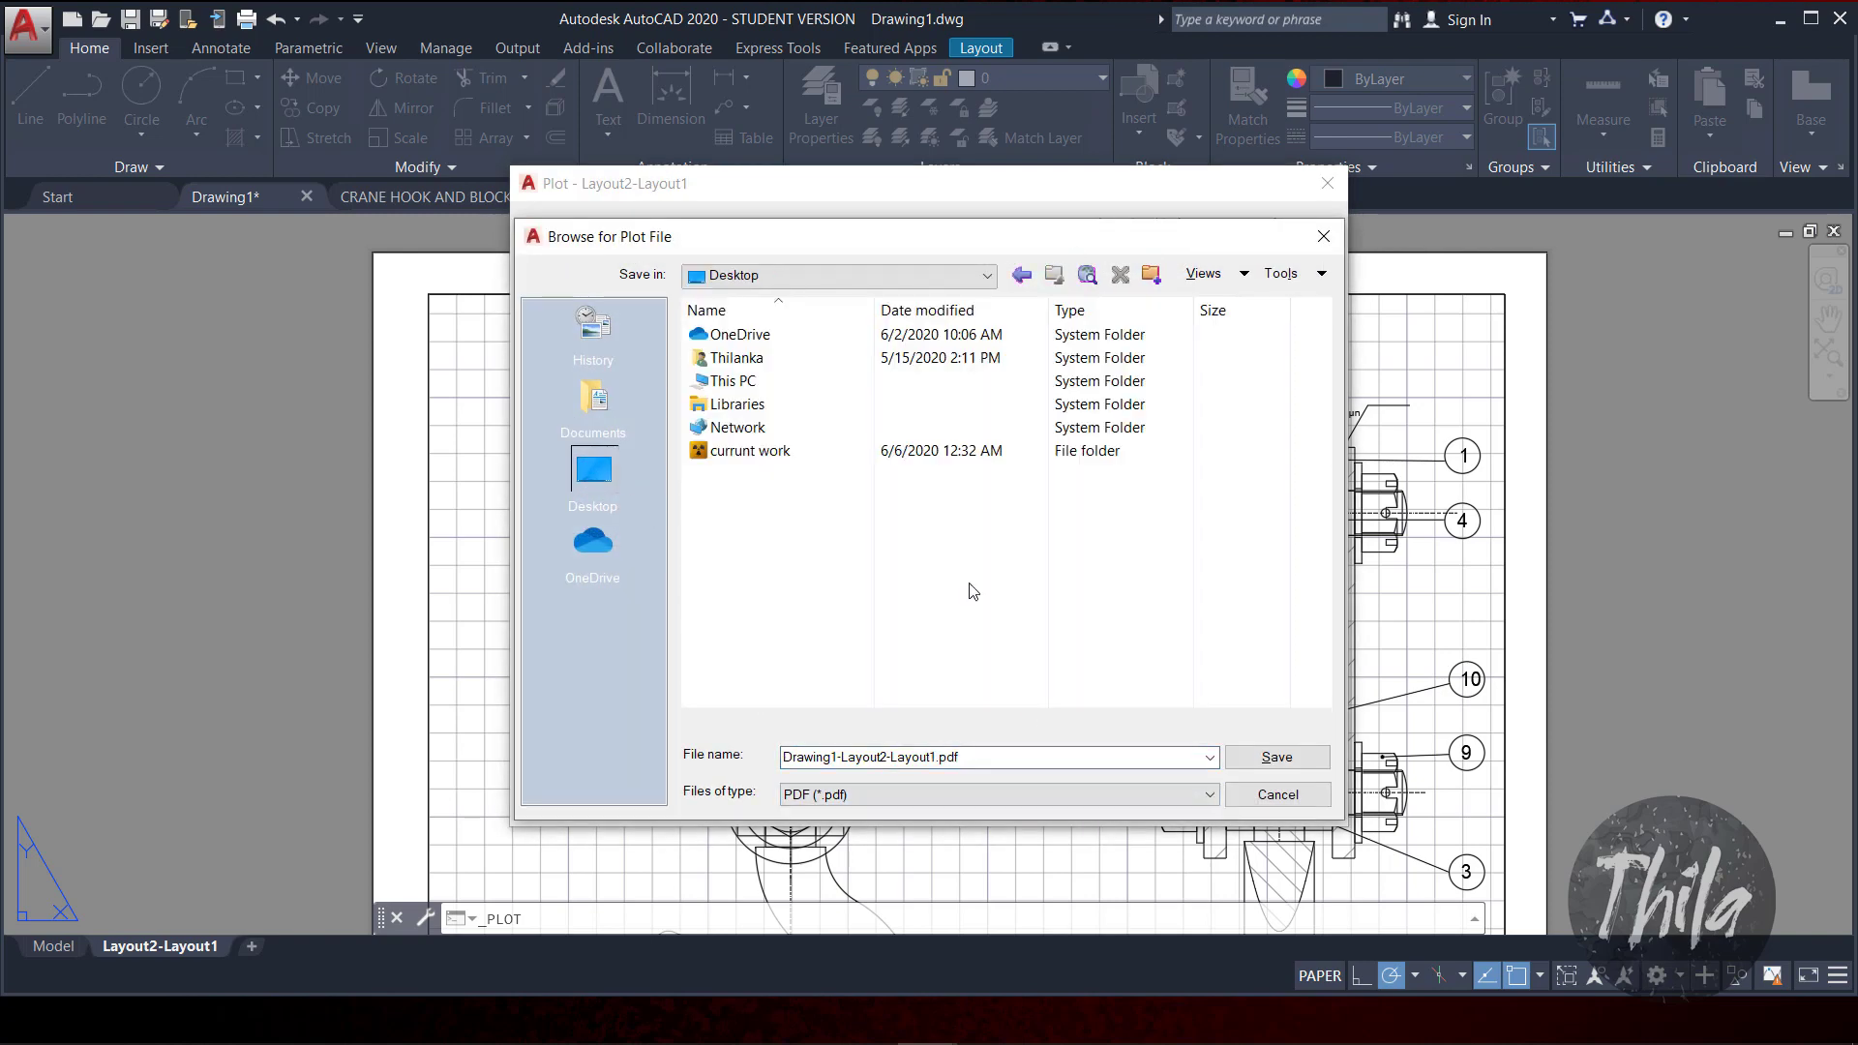
click(1266, 761)
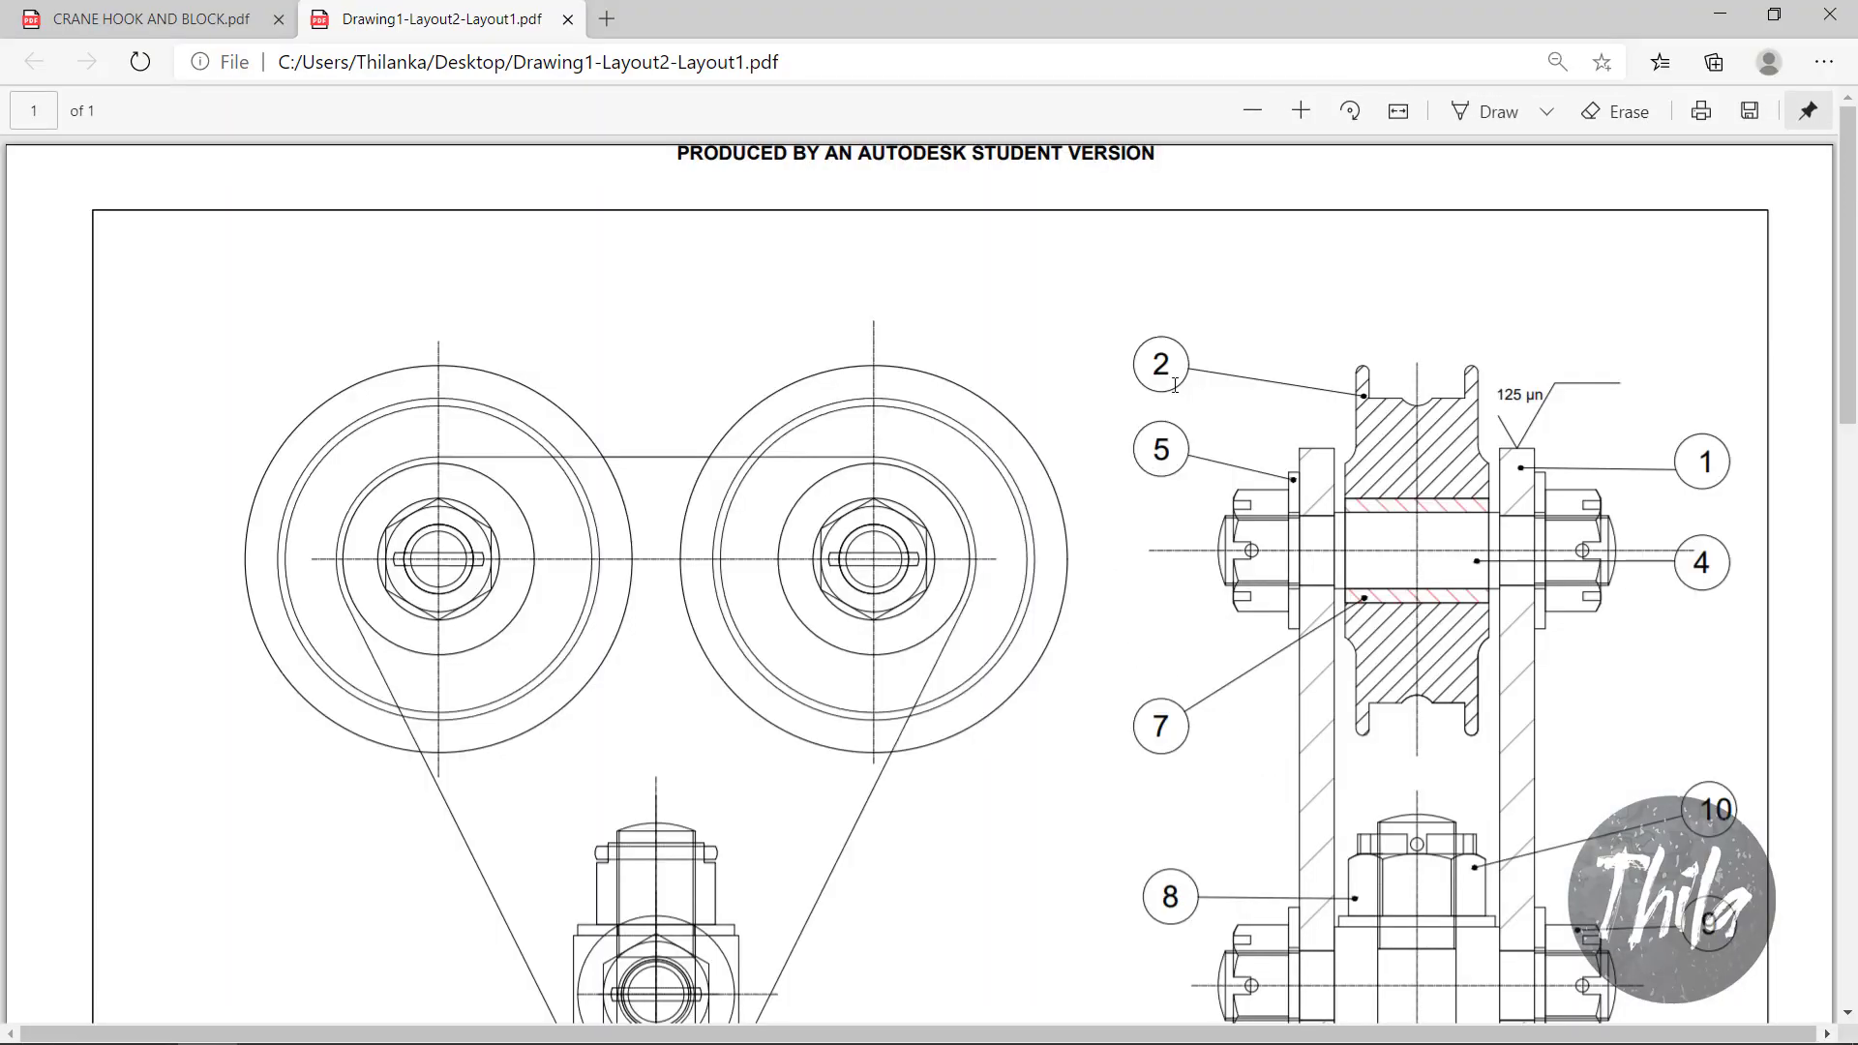
scroll(1175, 387, down, 15)
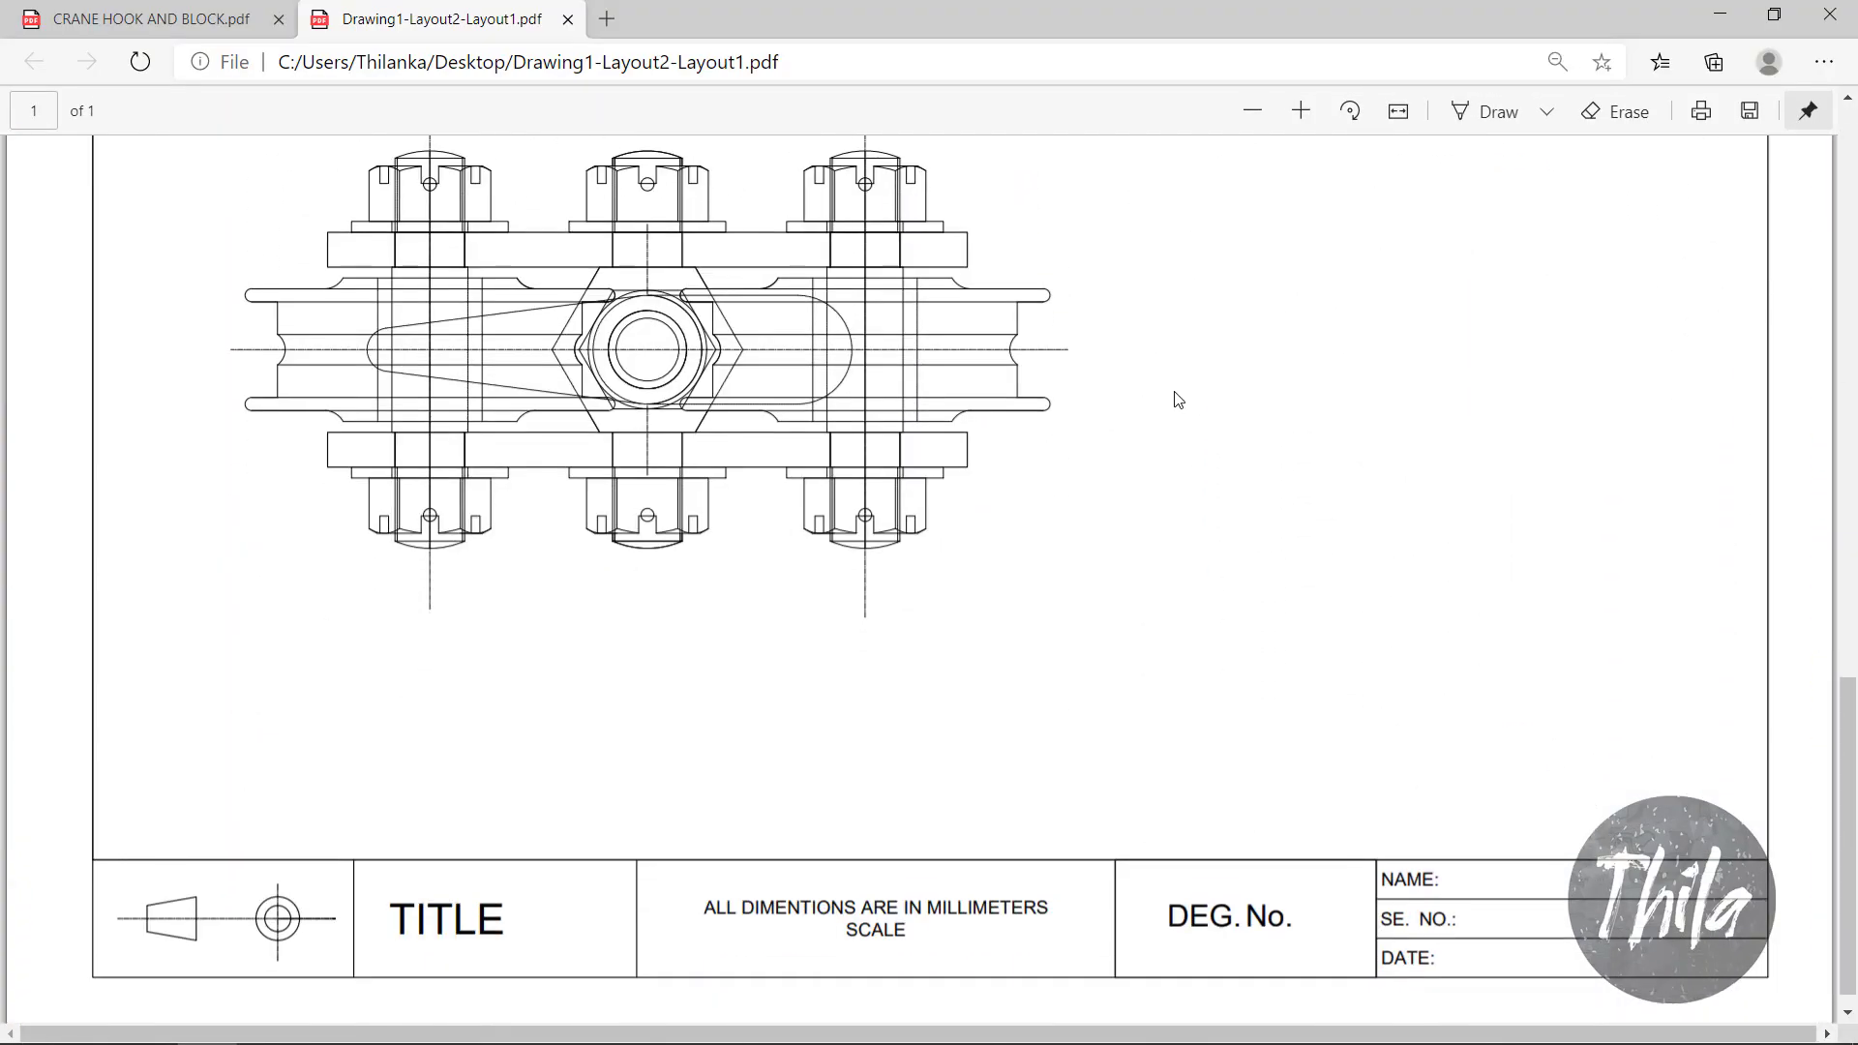
scroll(1176, 398, up, 15)
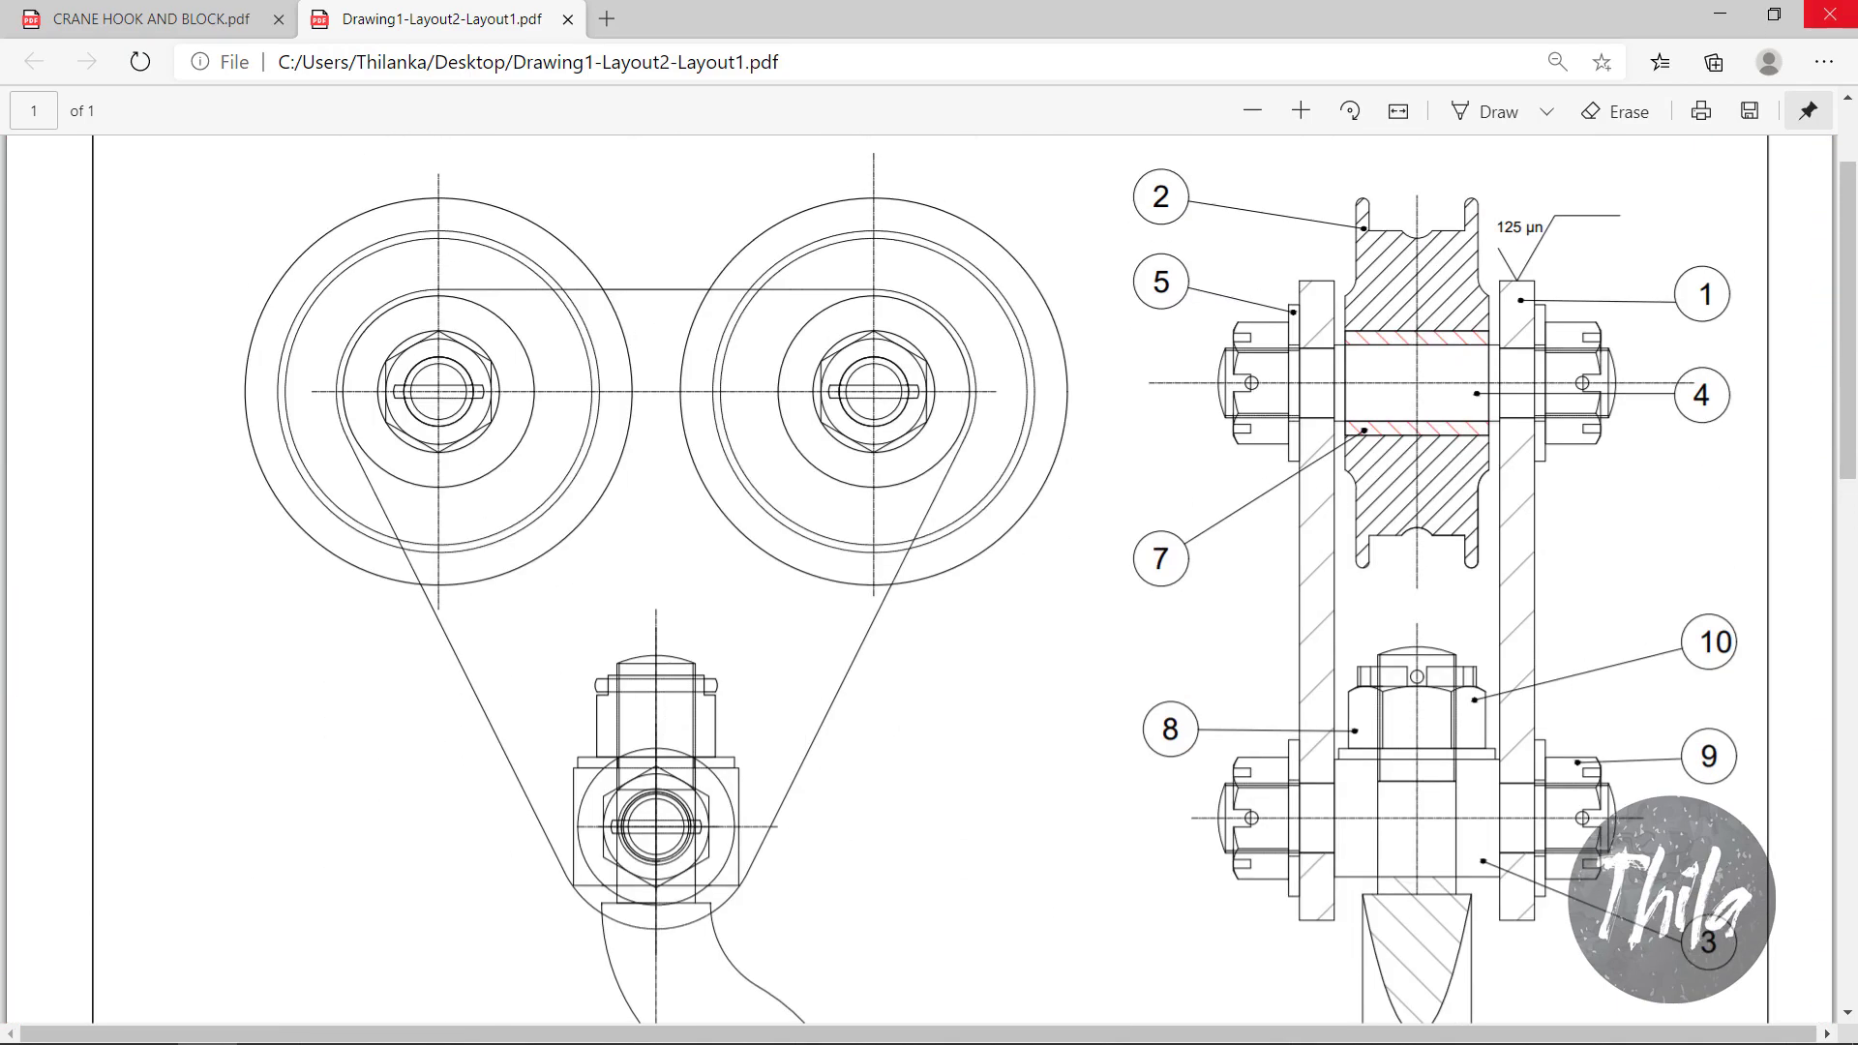
click(1850, 18)
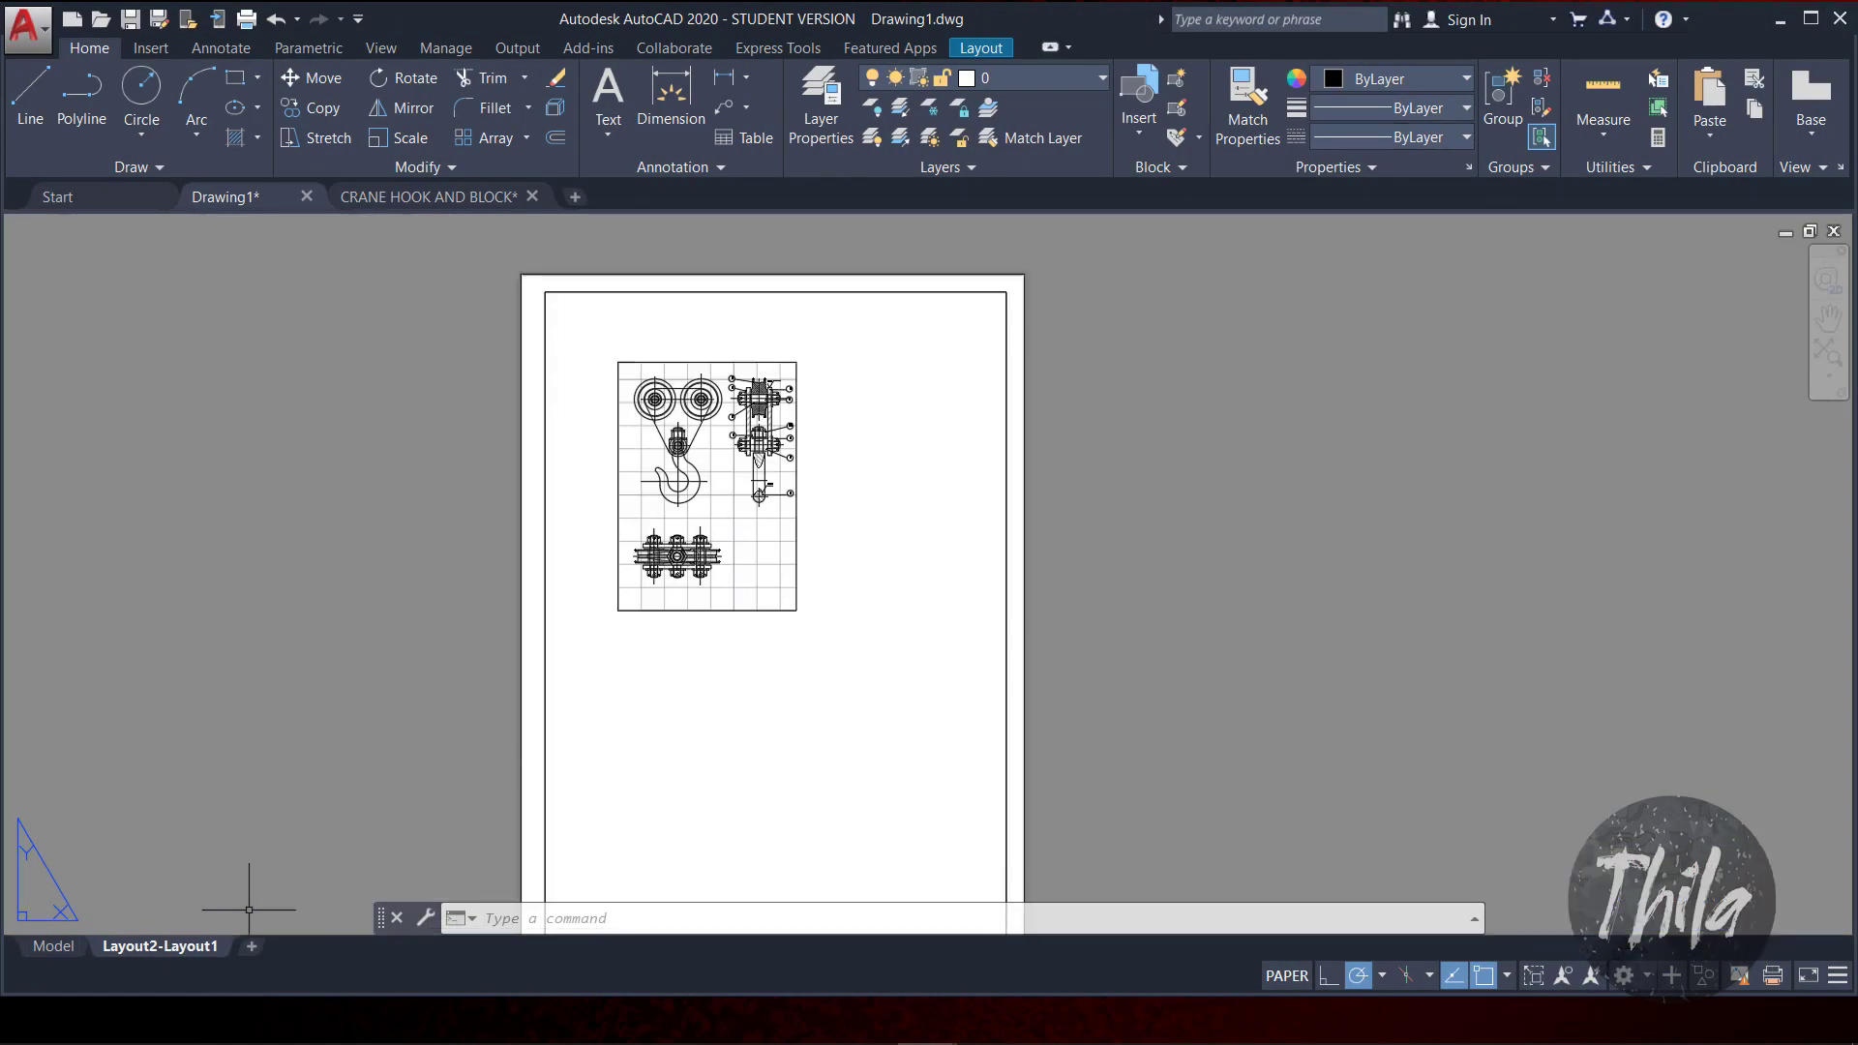
Step: Activate model space inside the viewport that fills the sheet frame on Layout2-Layout1
scroll(729, 573, up, 2)
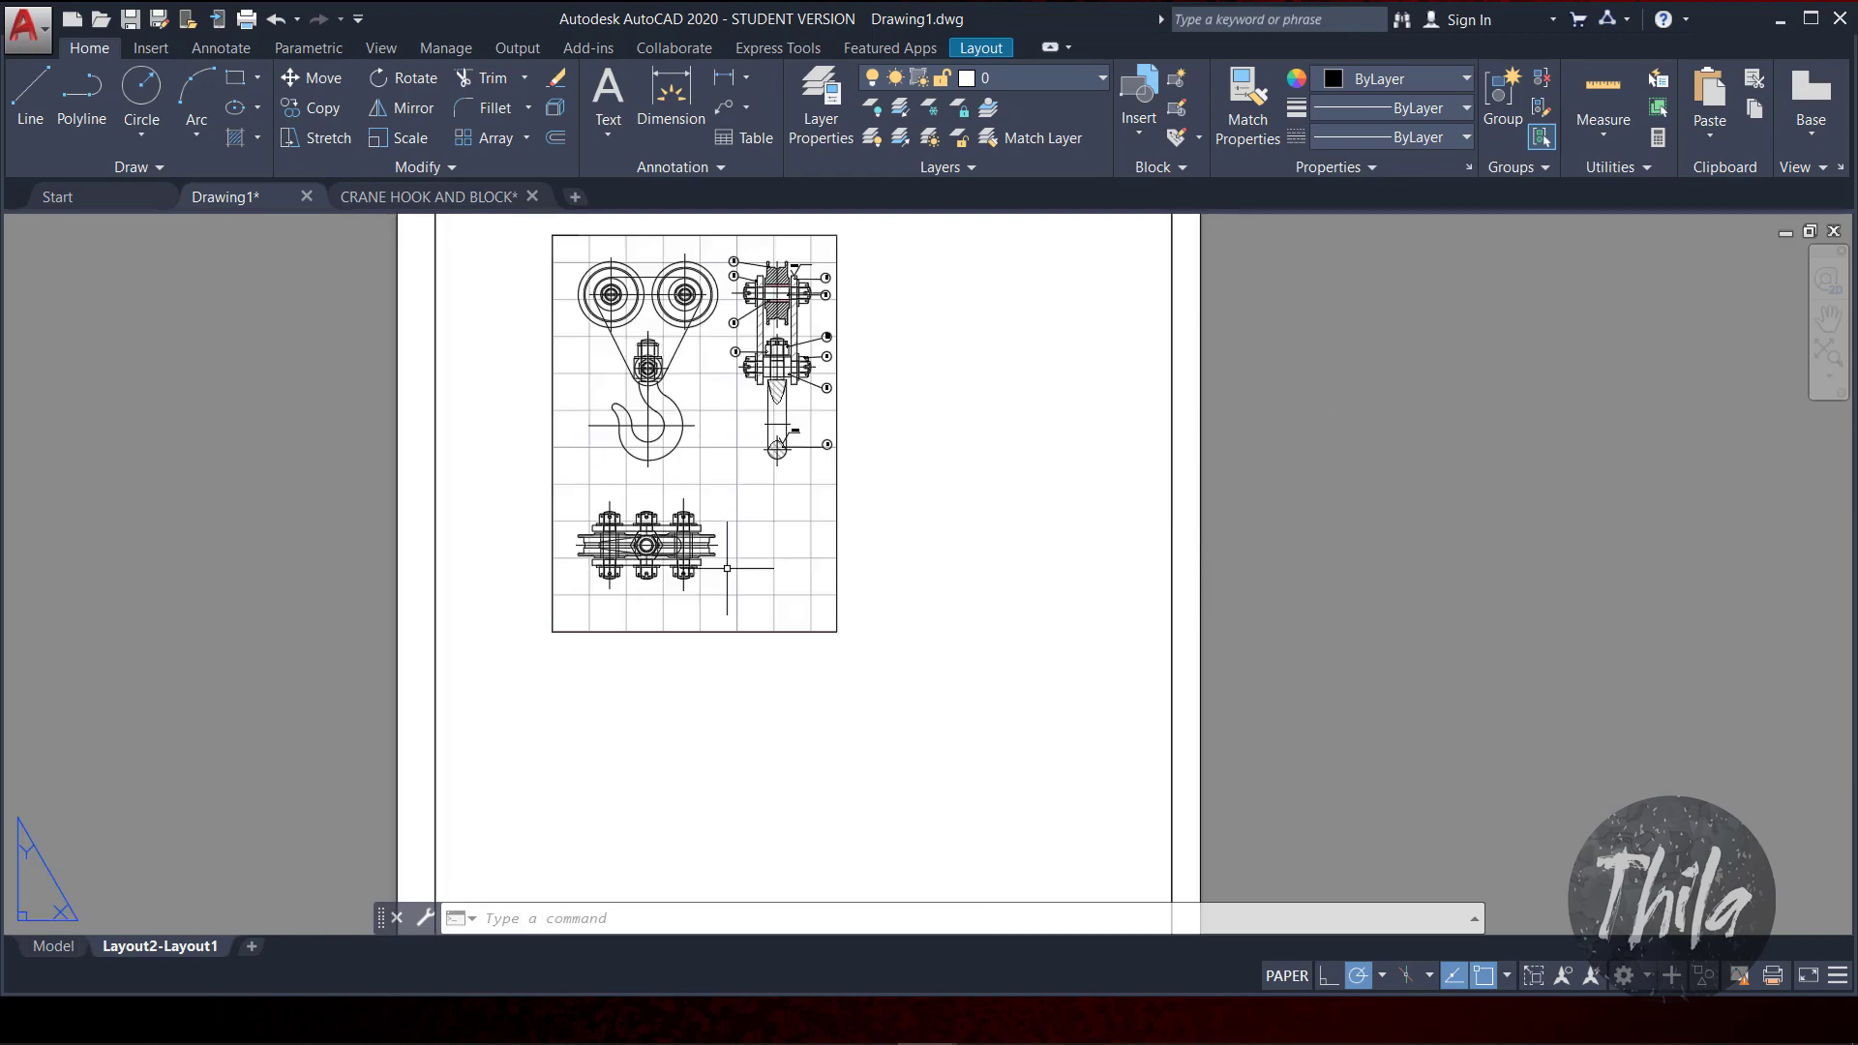
middle_drag(749, 434, 1056, 643)
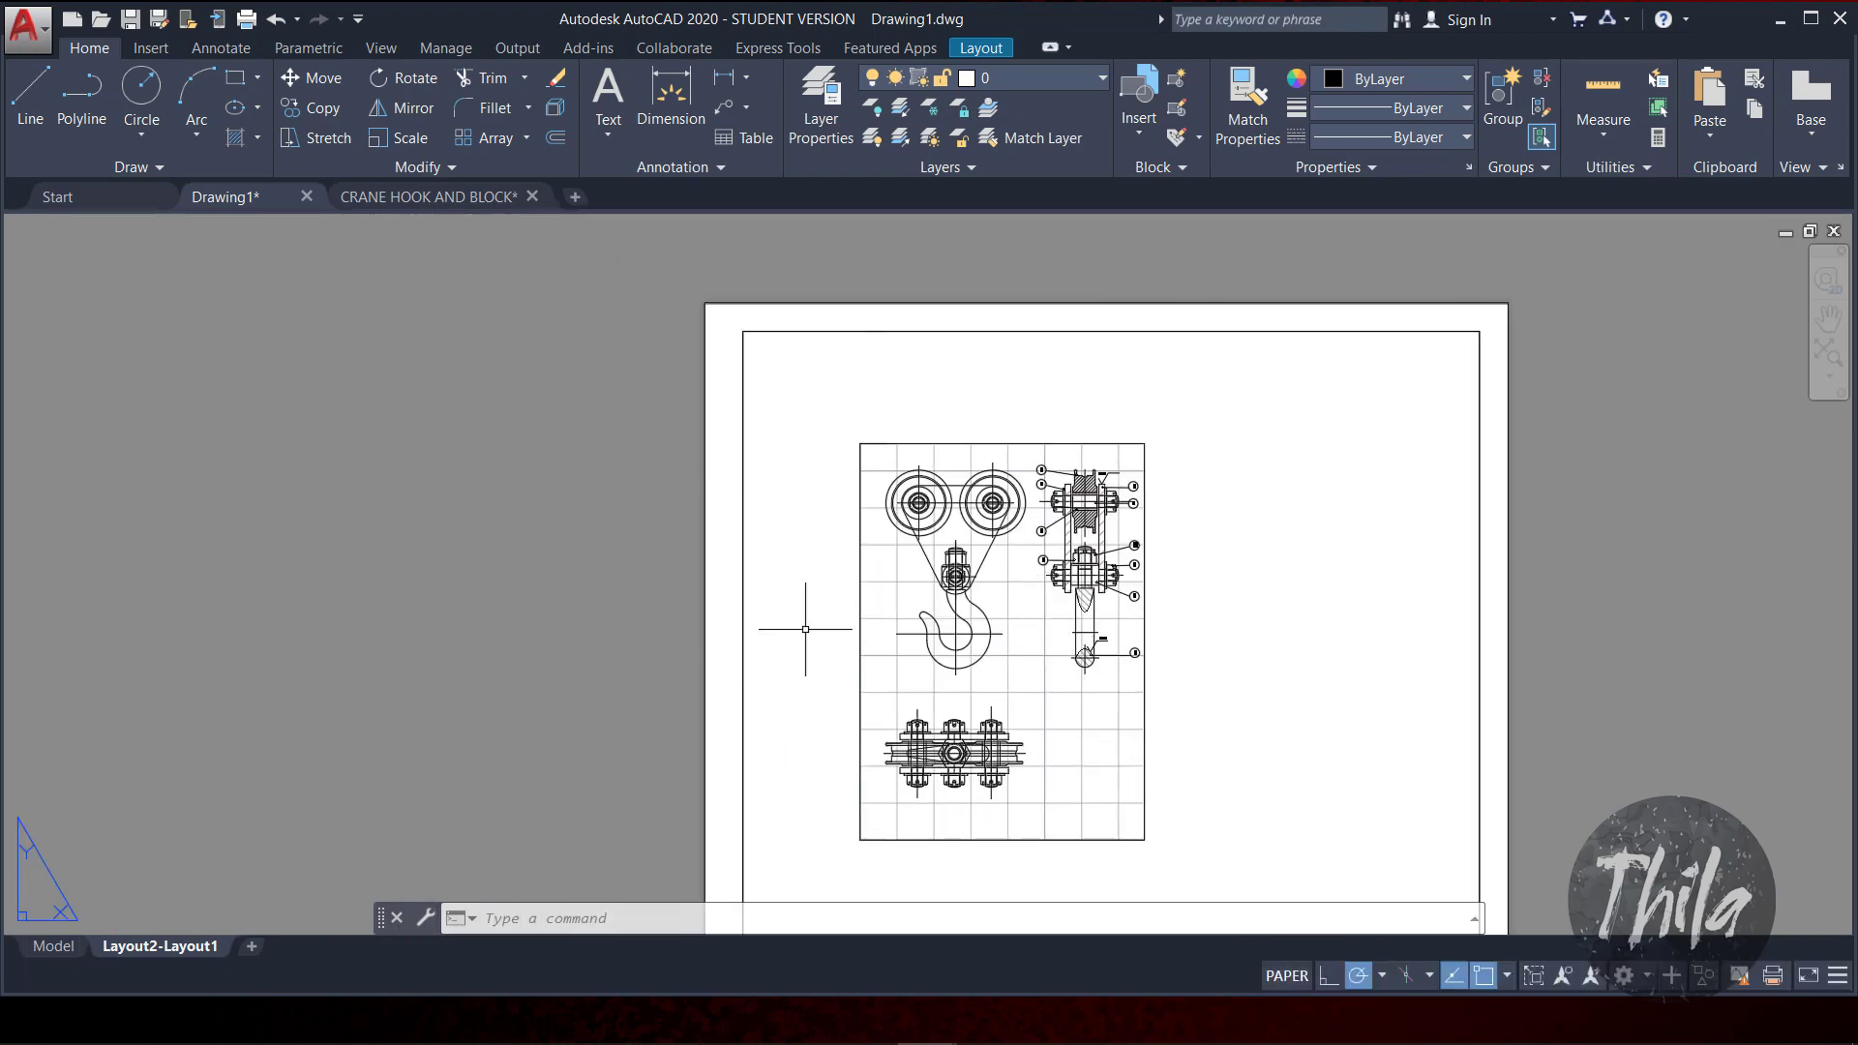
scroll(805, 629, down, 5)
scroll(713, 452, up, 2)
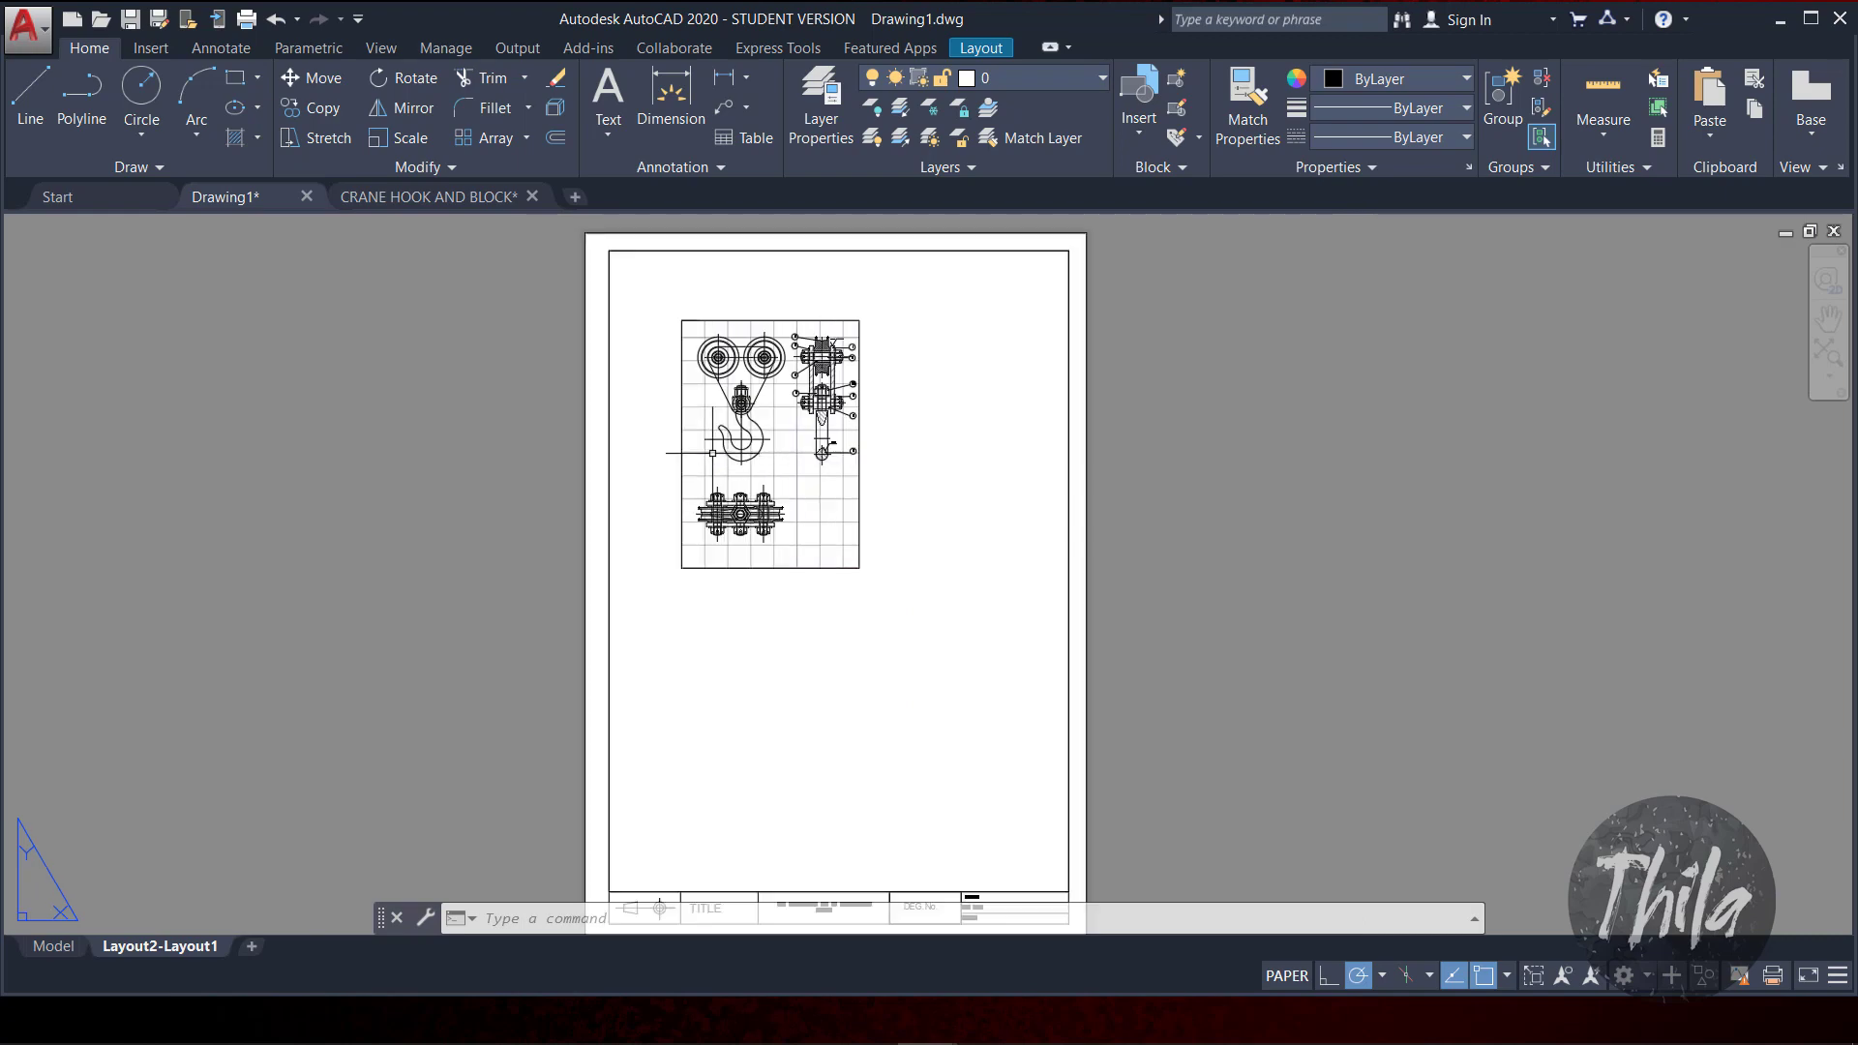
click(610, 662)
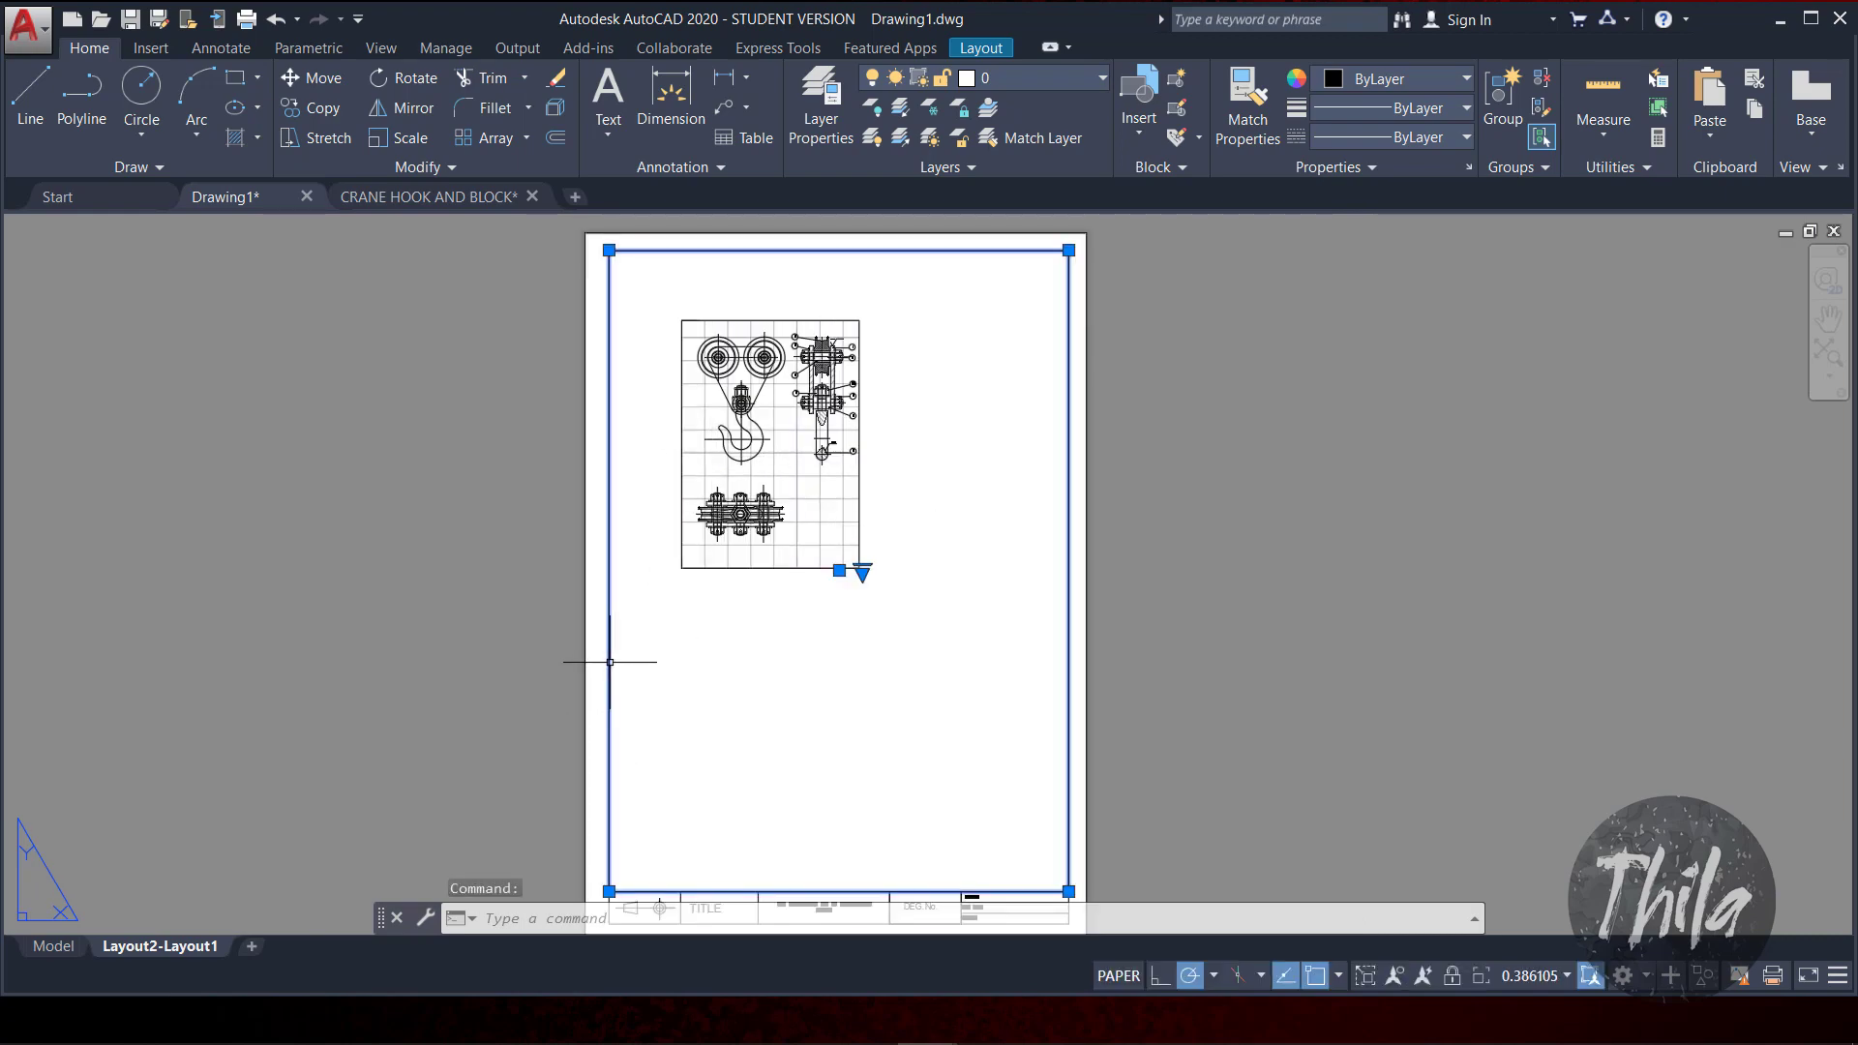
middle_drag(759, 829, 810, 643)
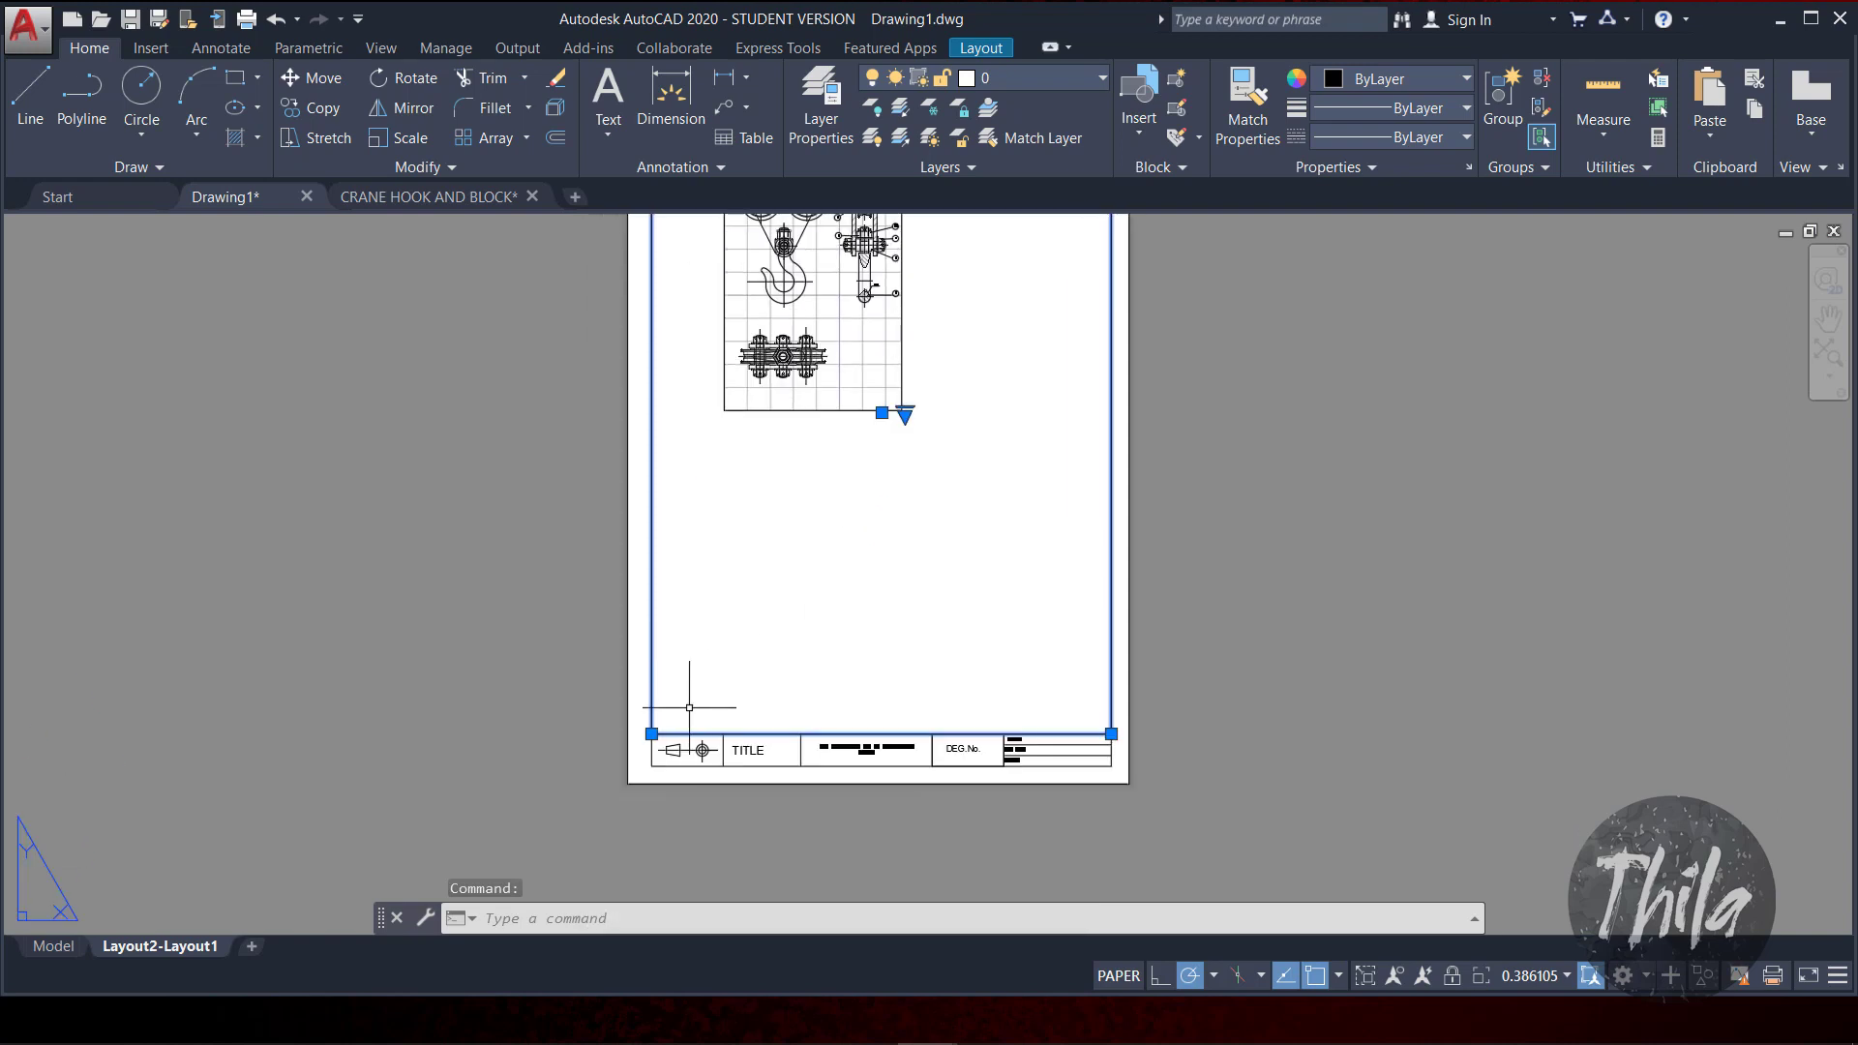
double_click(809, 600)
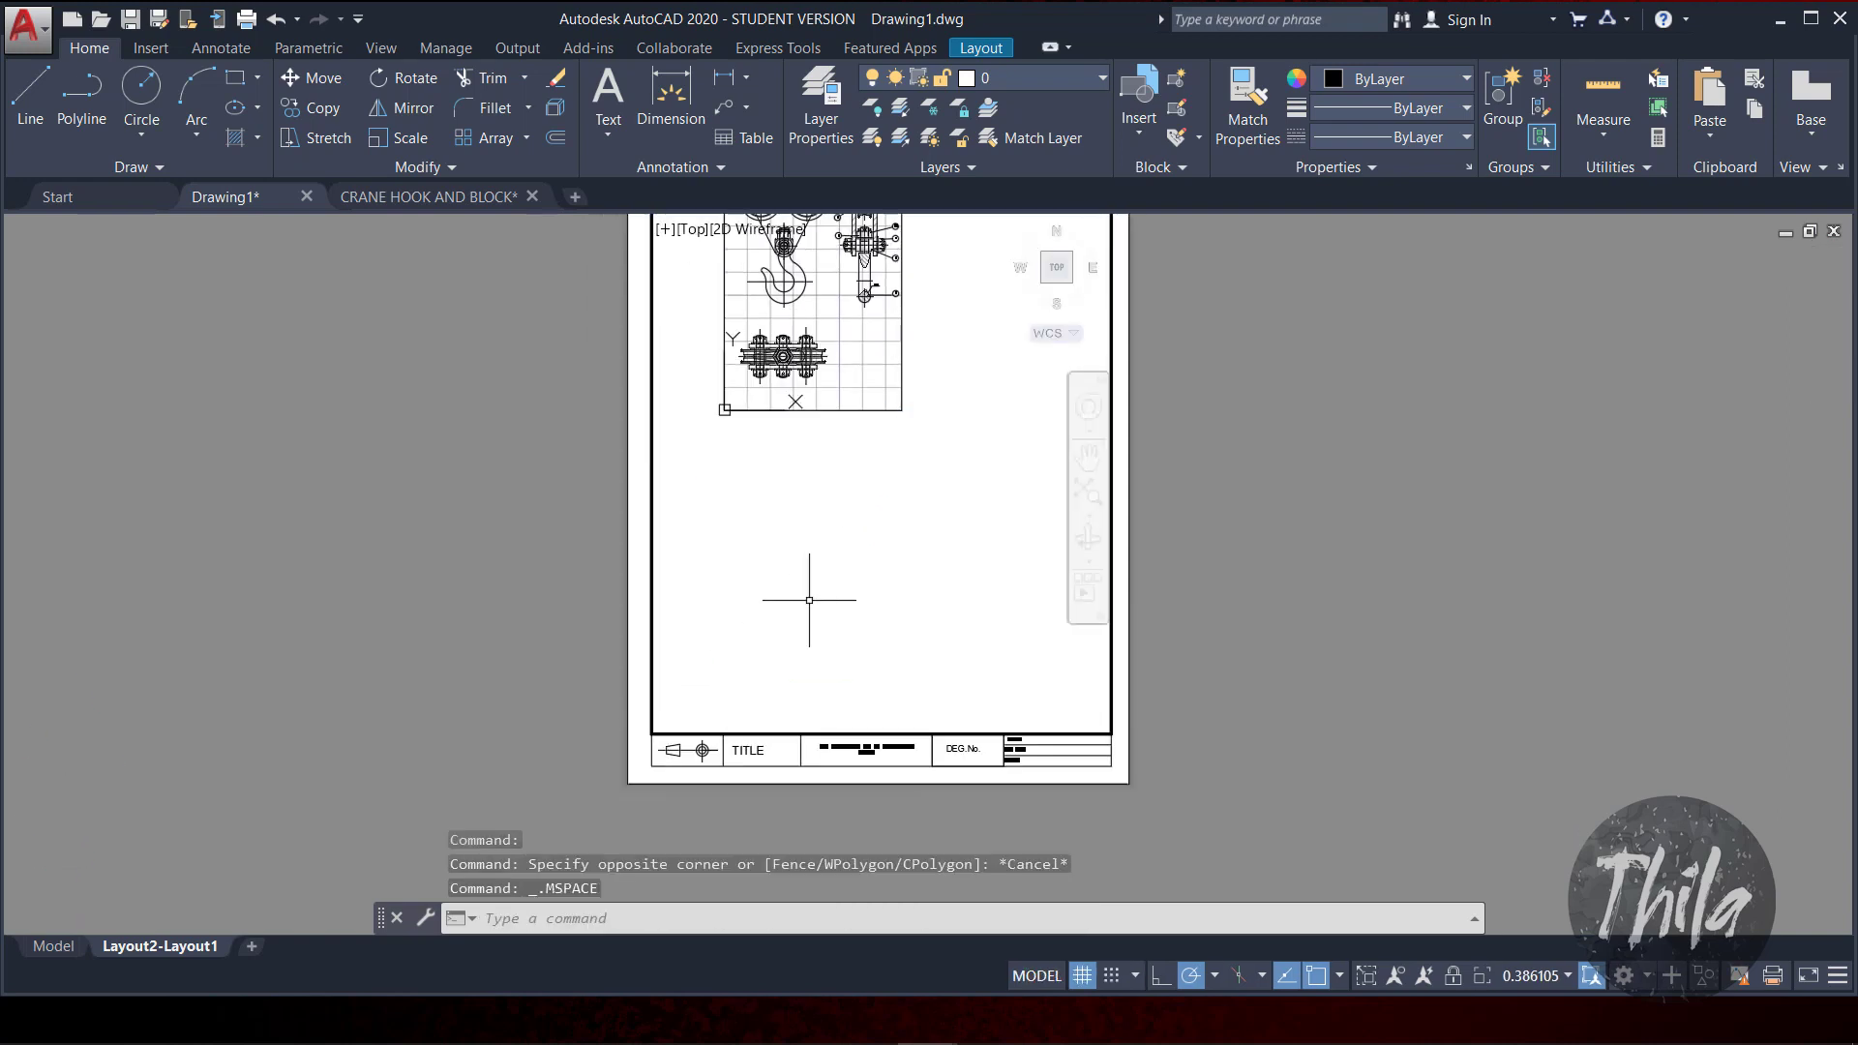
Step: Enlarge and reposition the crane views inside the viewport until the rectangle nearly fills it, and return to paper space
middle_drag(796, 733, 909, 692)
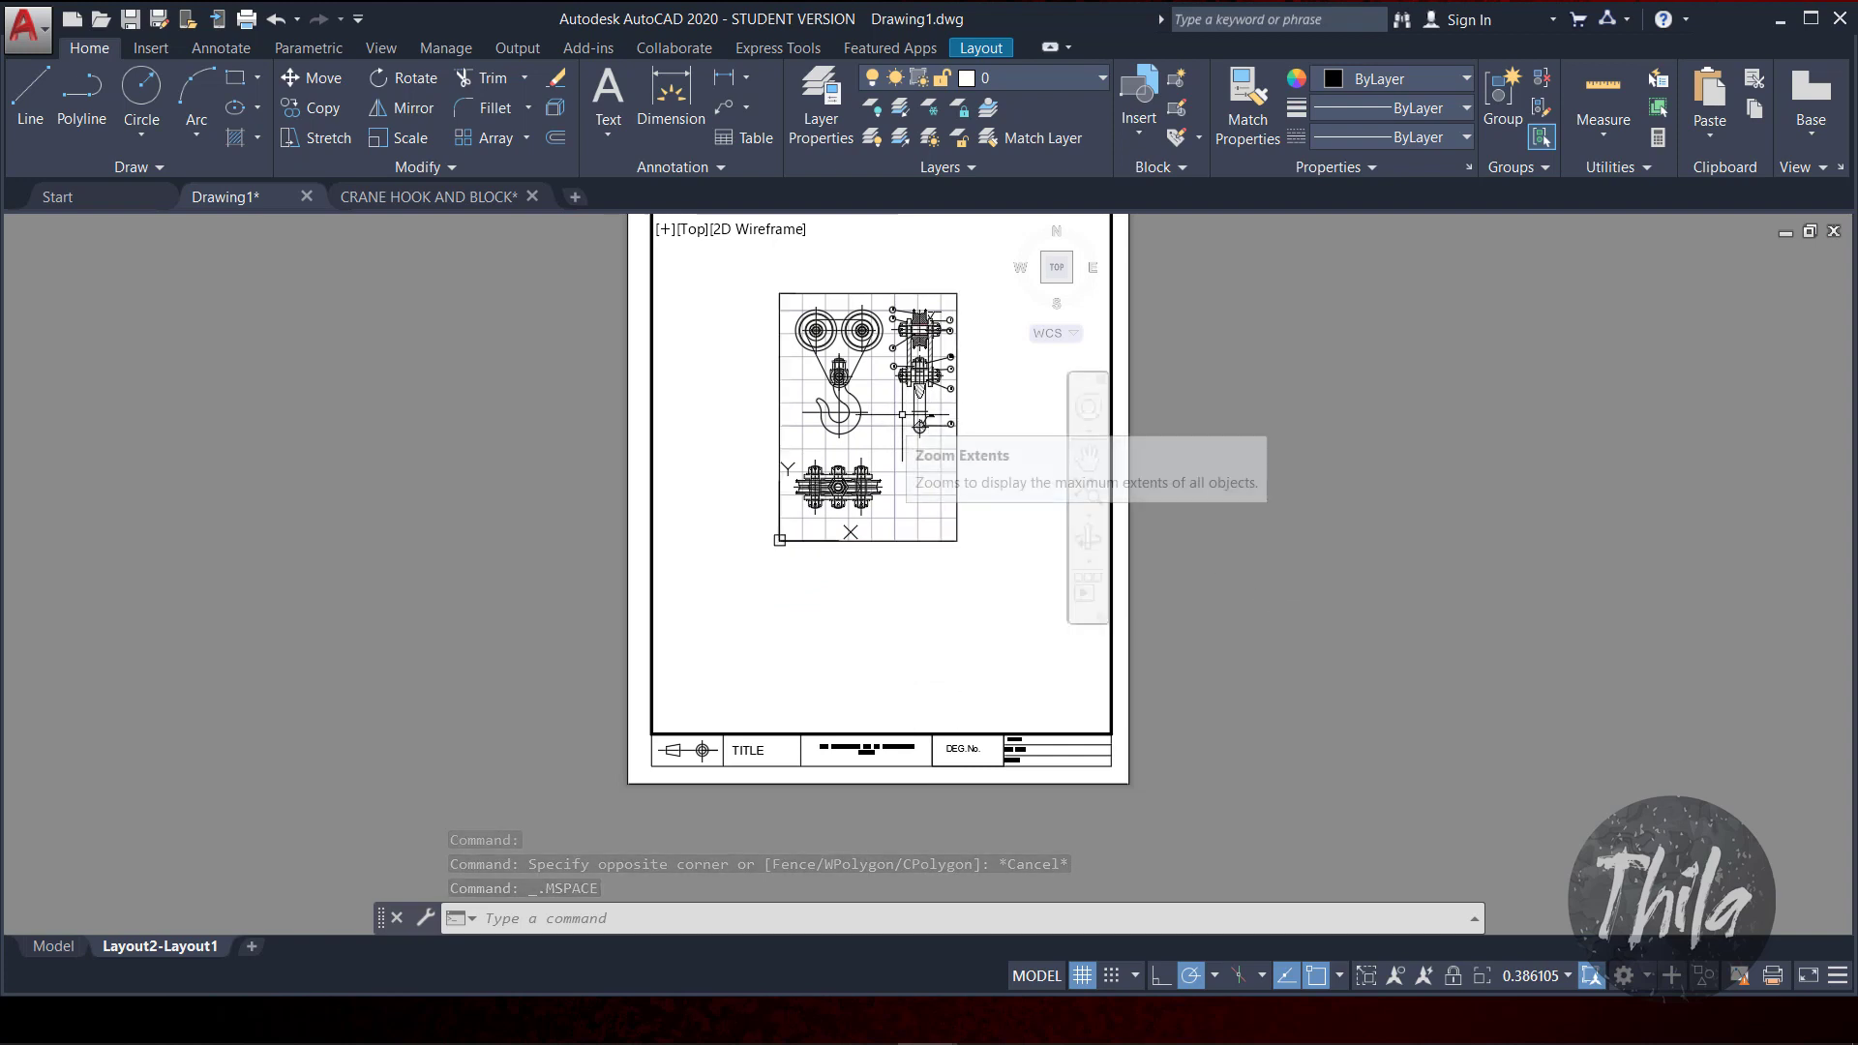
middle_drag(882, 422, 891, 404)
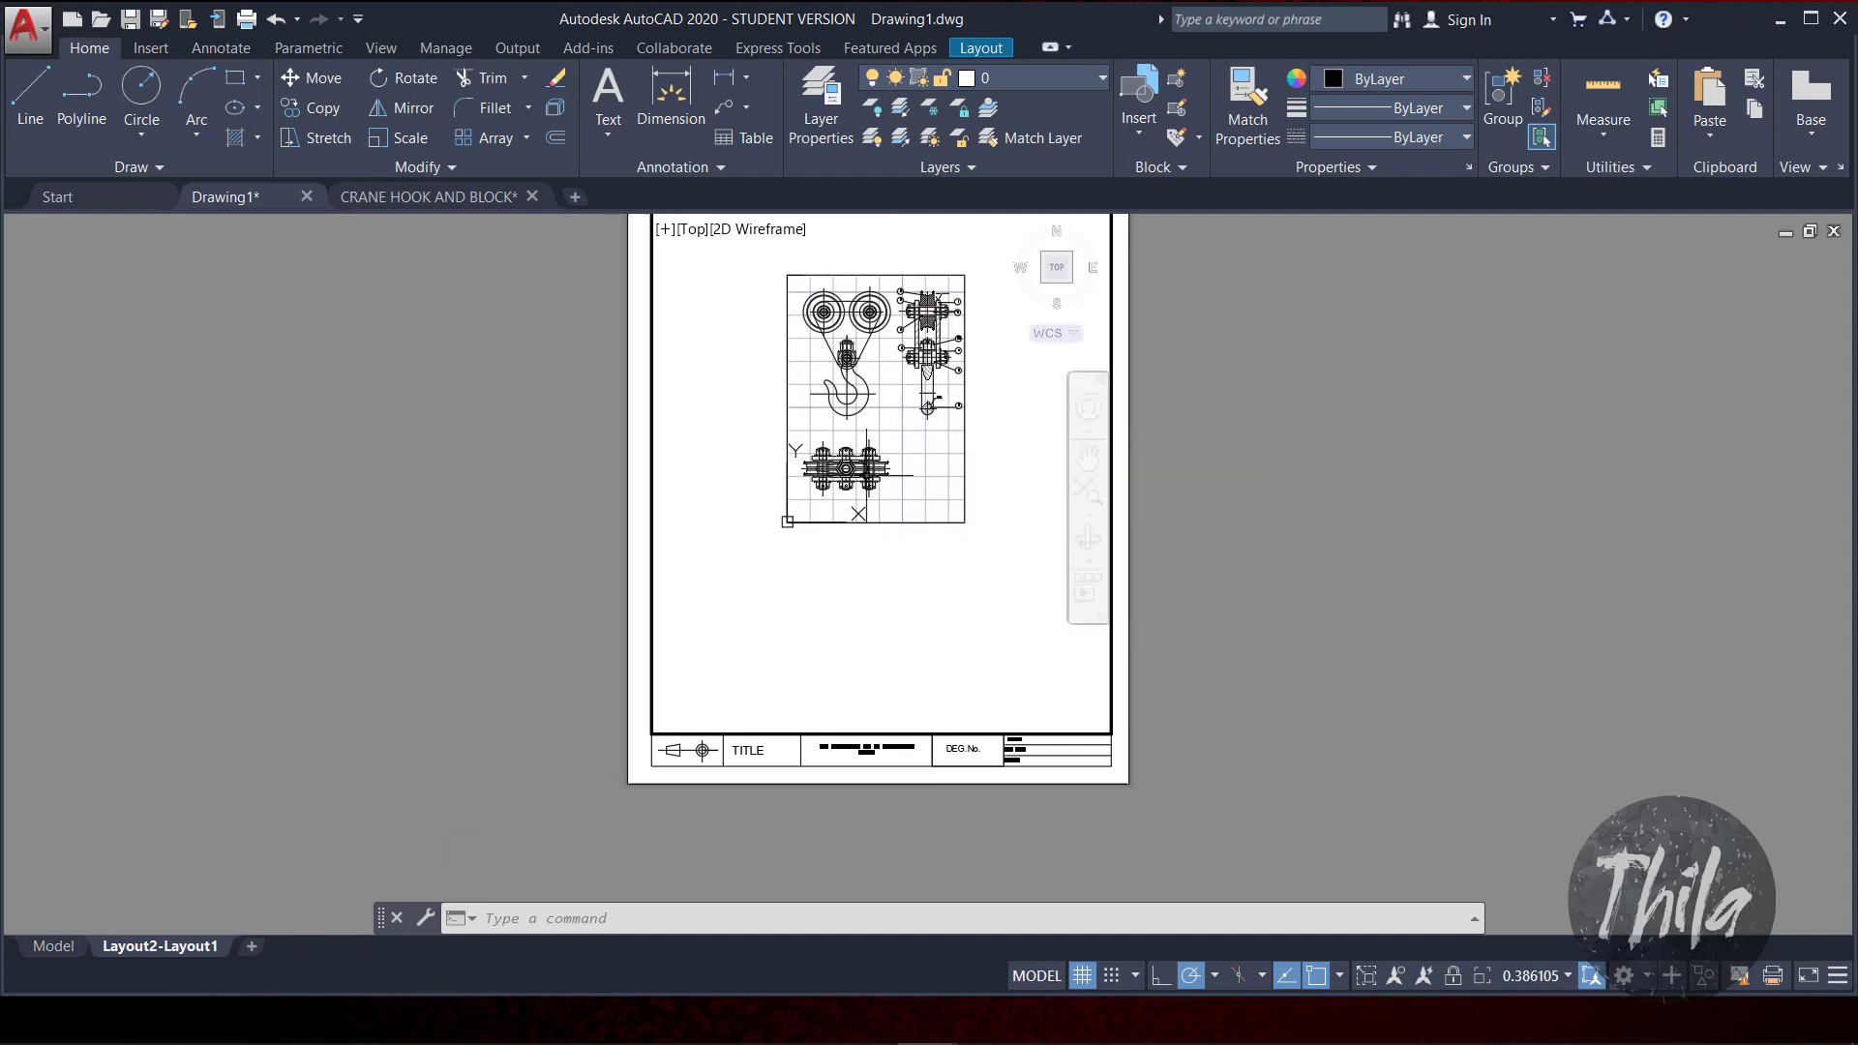
scroll(860, 460, up, 4)
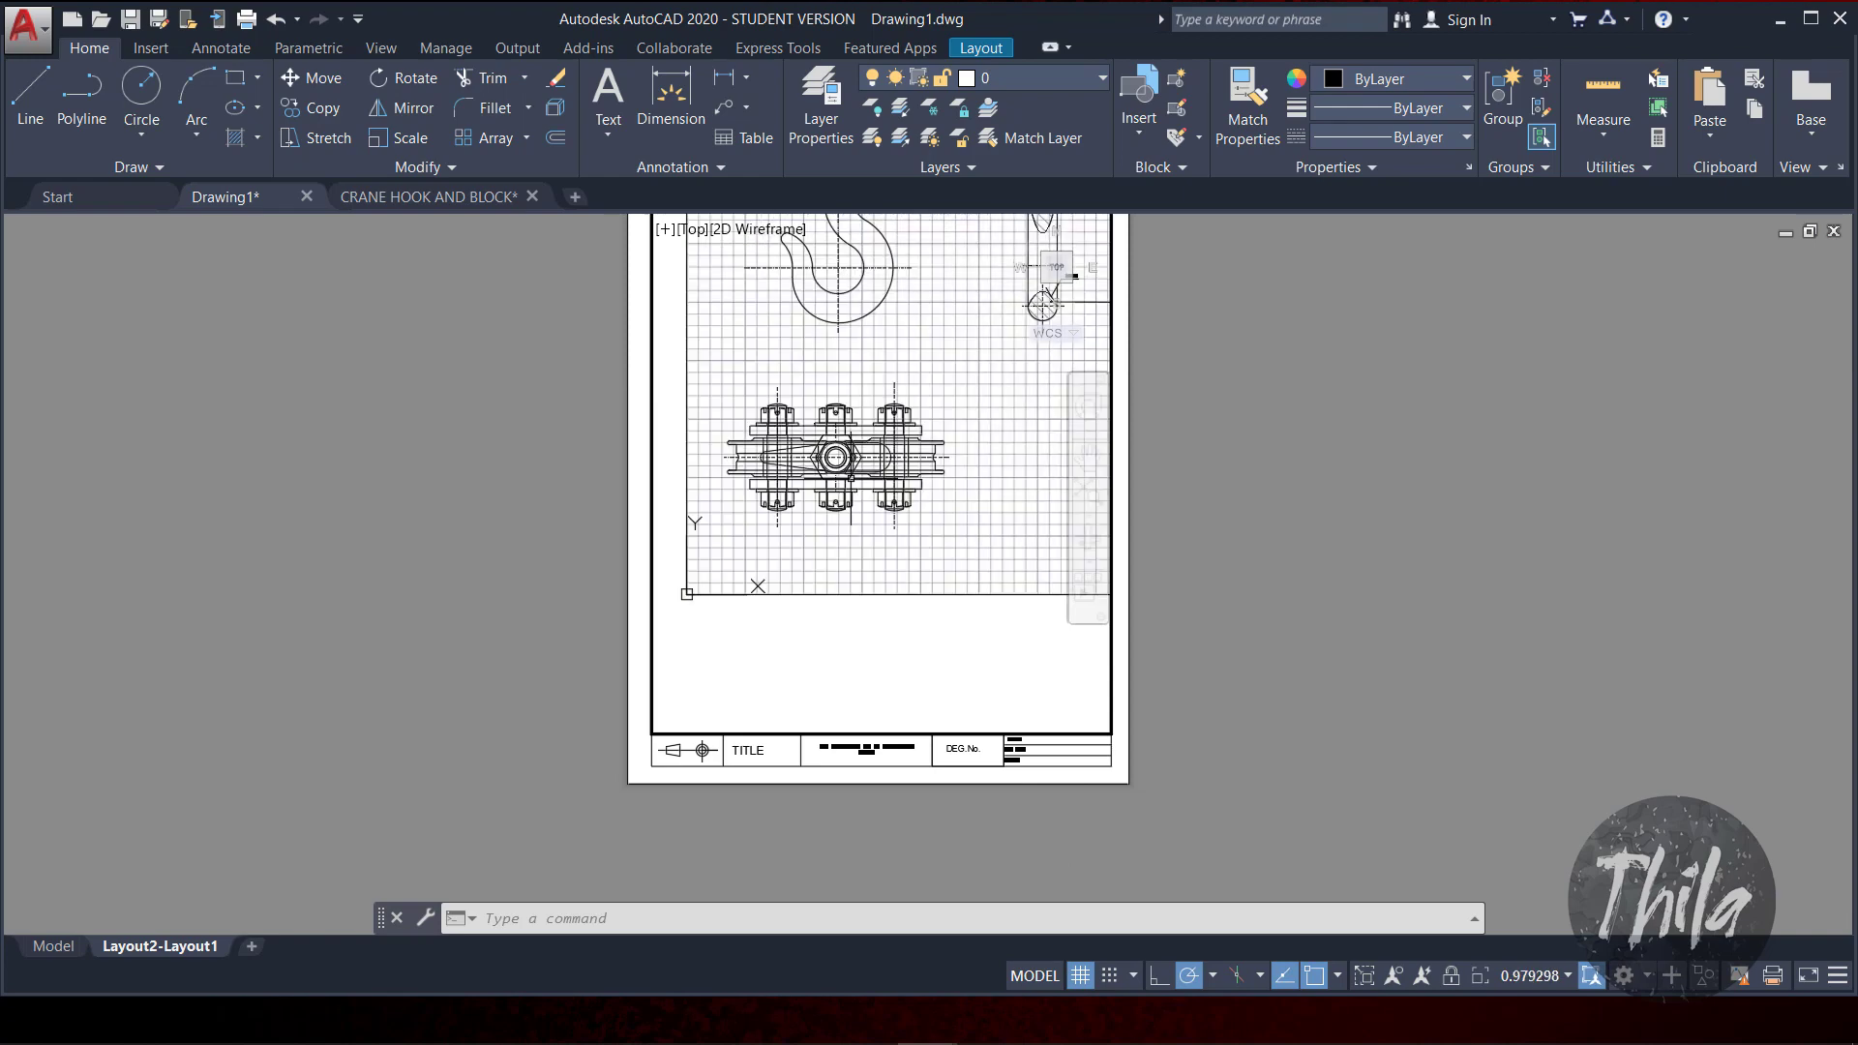
mouse_move(789, 397)
middle_down()
mouse_move(834, 510)
mouse_move(827, 600)
mouse_move(826, 528)
mouse_move(846, 527)
mouse_move(837, 556)
middle_up()
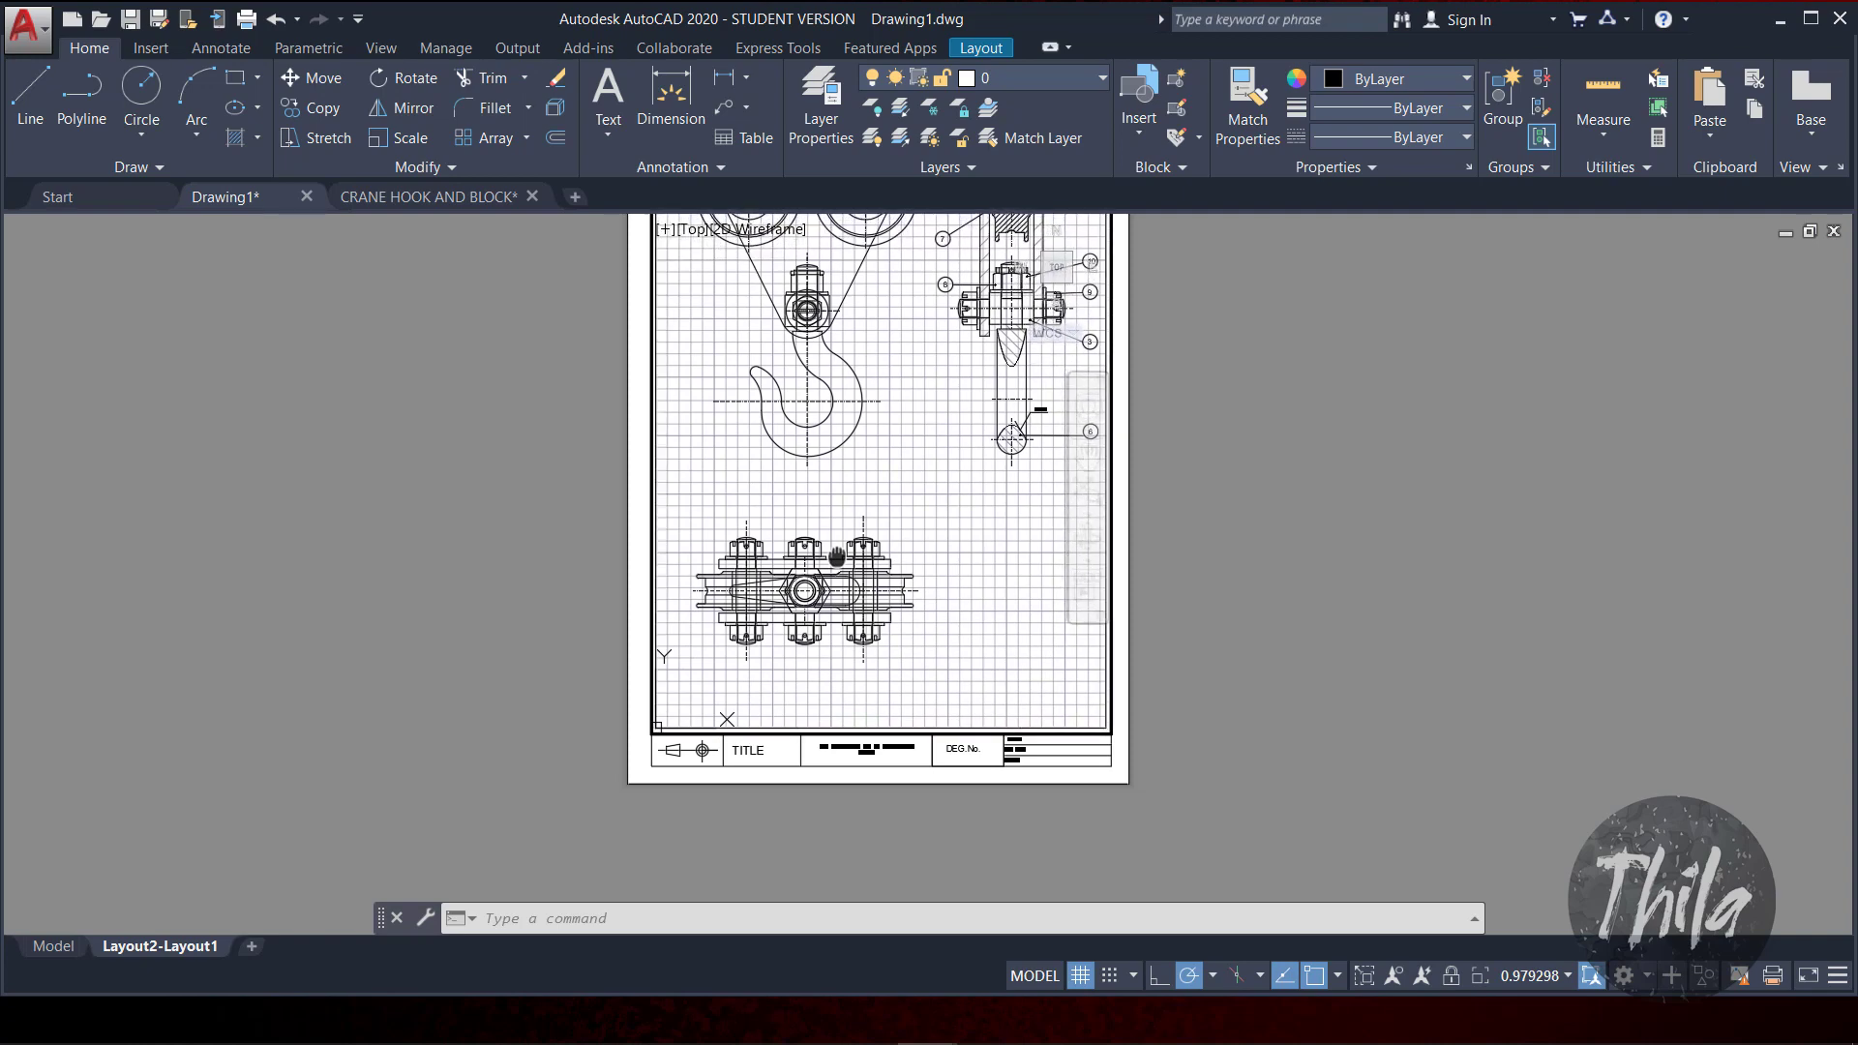
double_click(1622, 509)
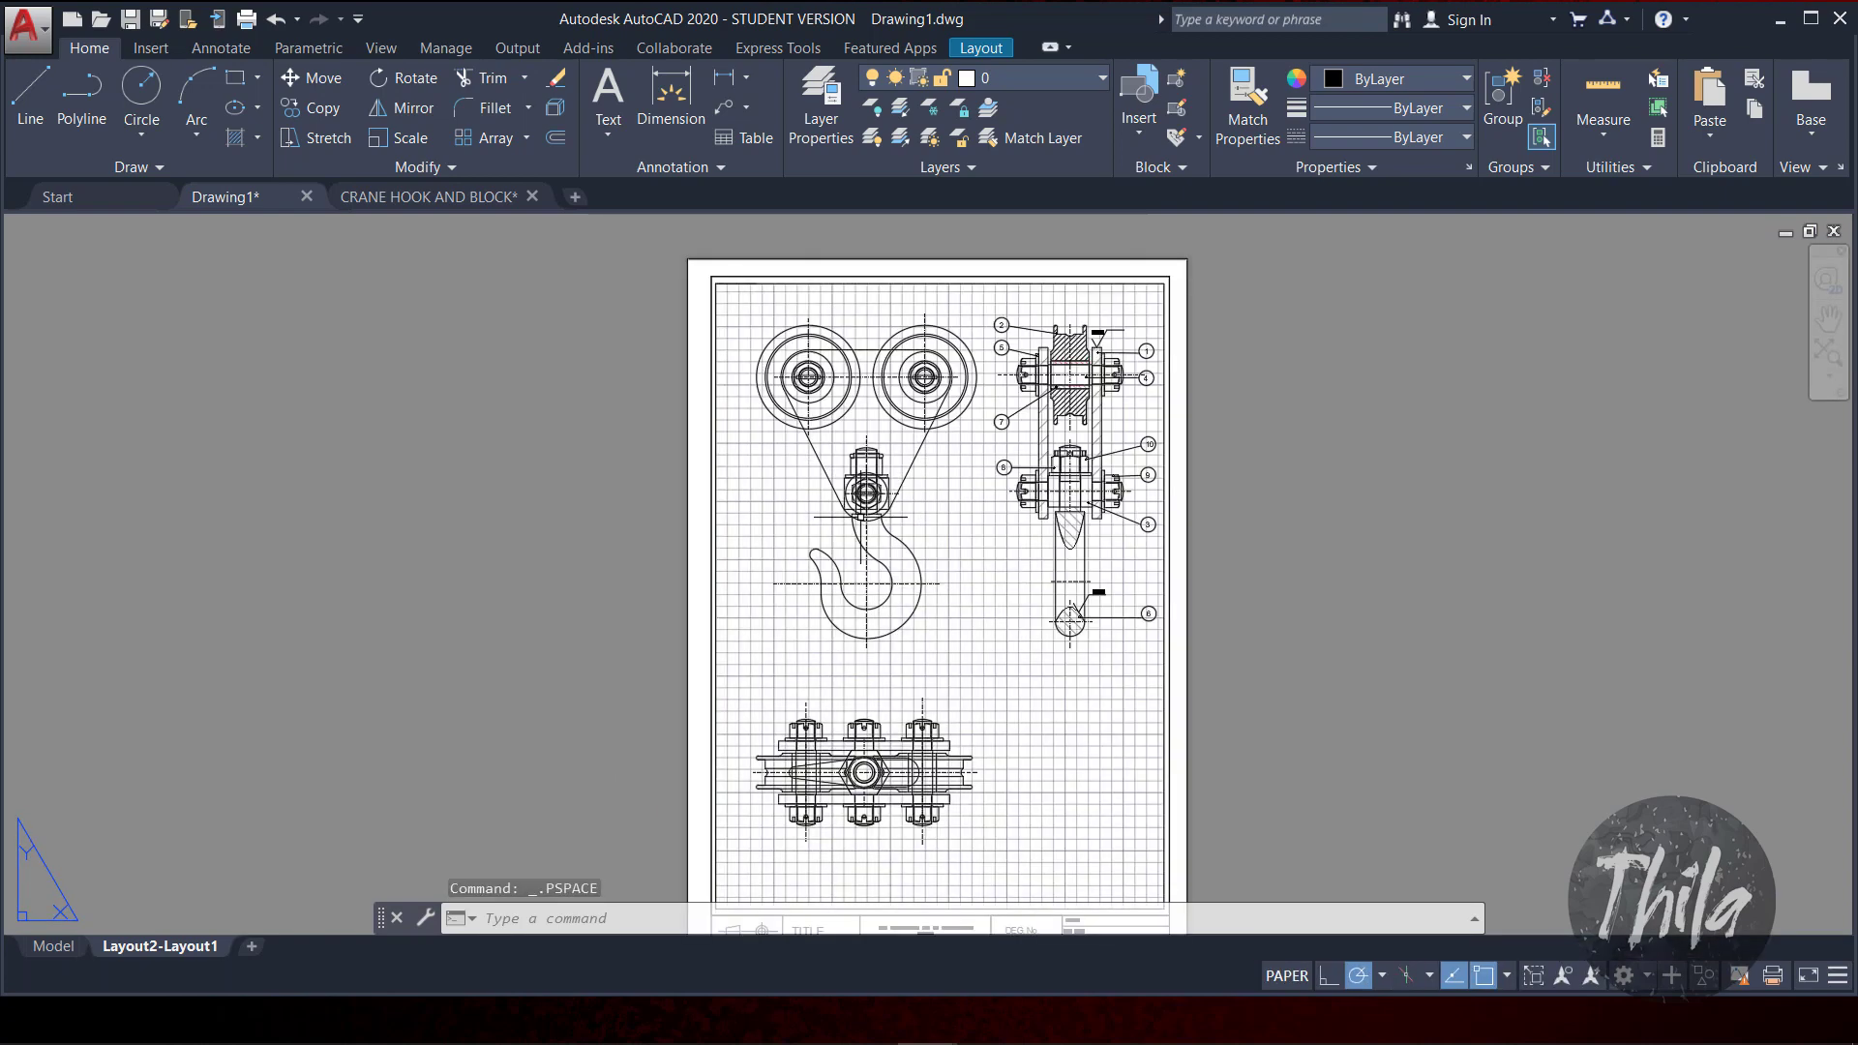
Step: Set the layout viewport's custom scale to 1 in its properties and deselect it
click(706, 633)
scroll(876, 699, down, 2)
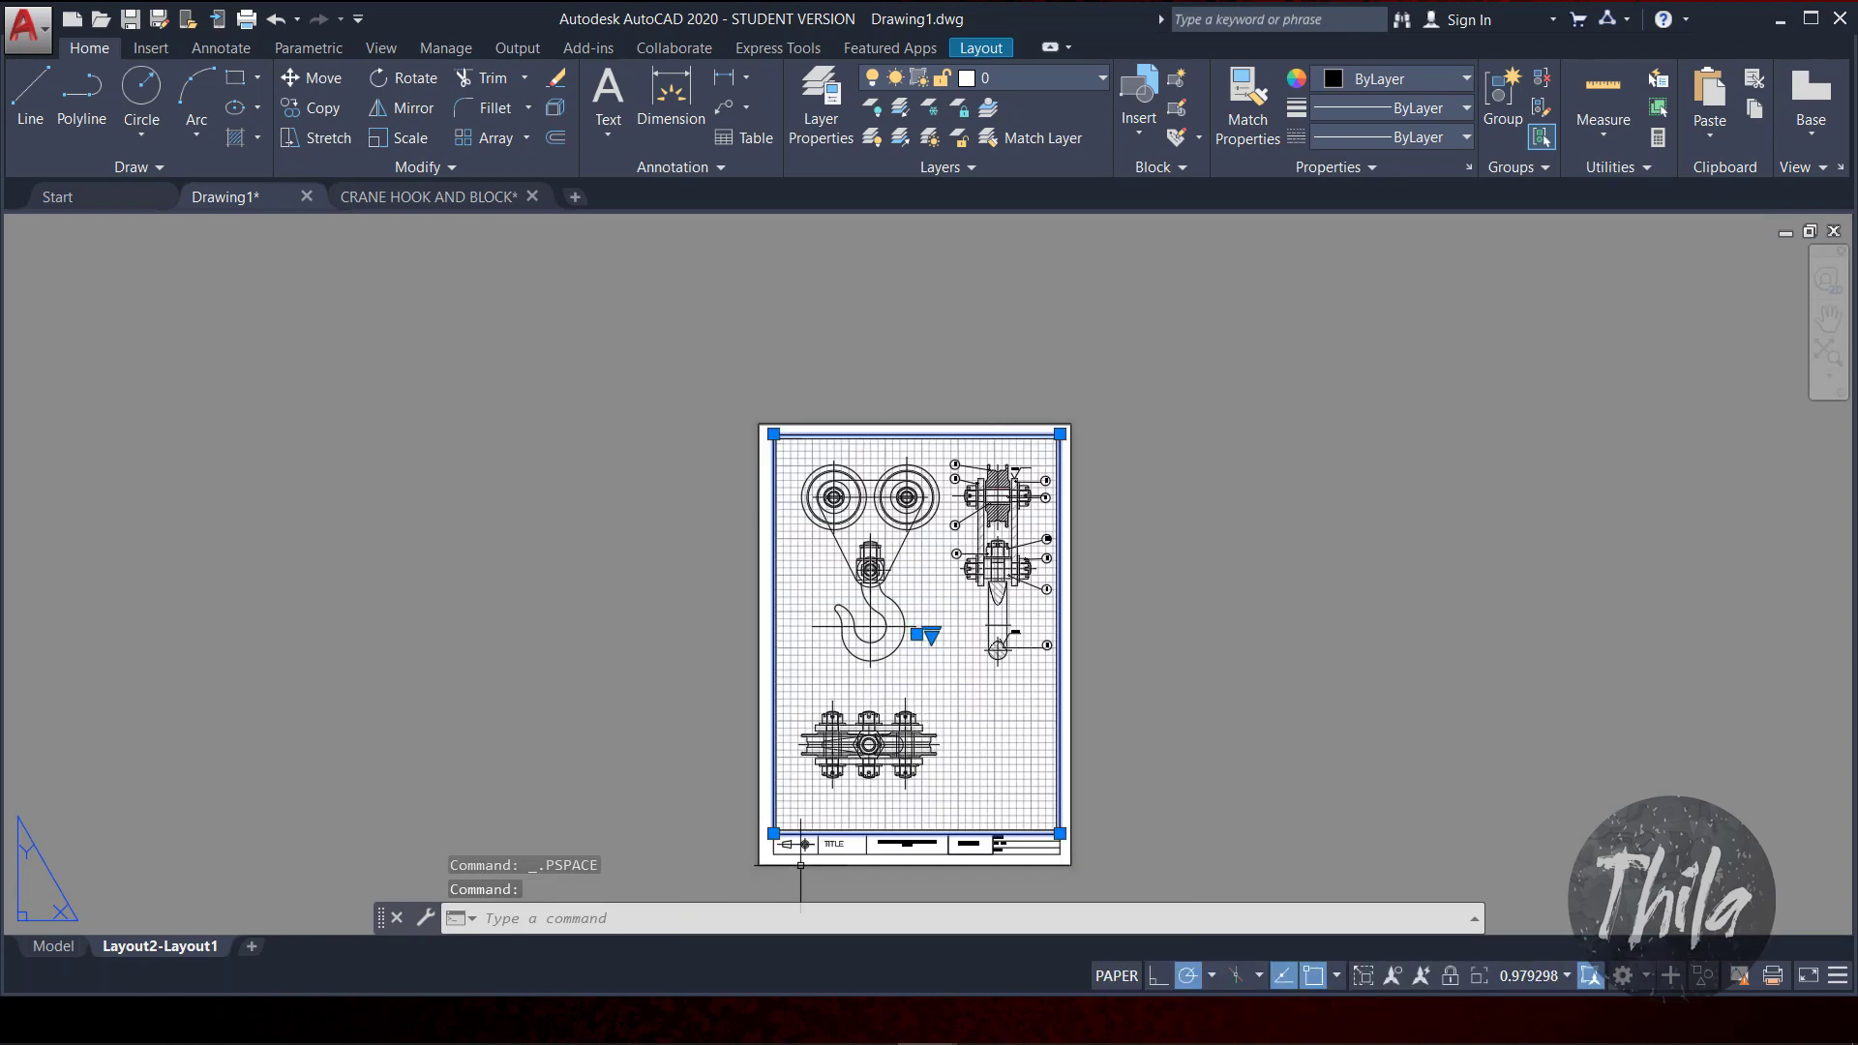
right_click(773, 834)
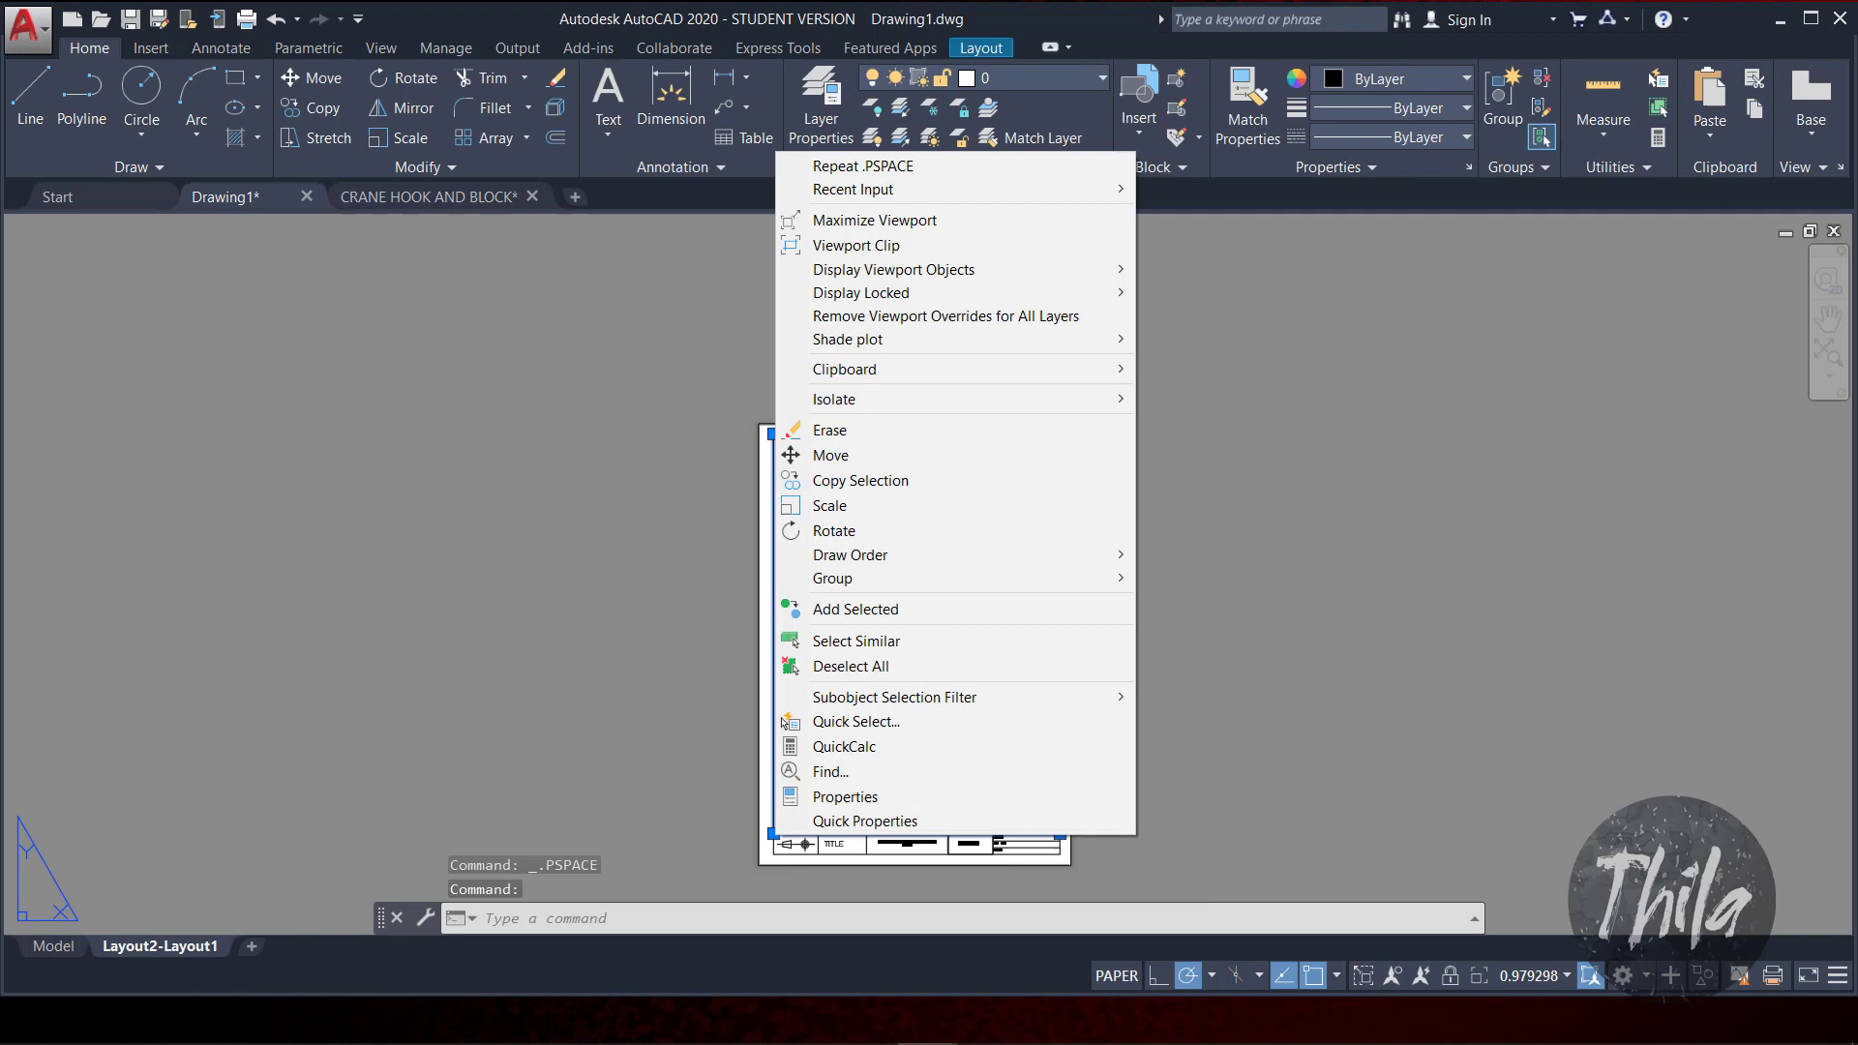
click(848, 797)
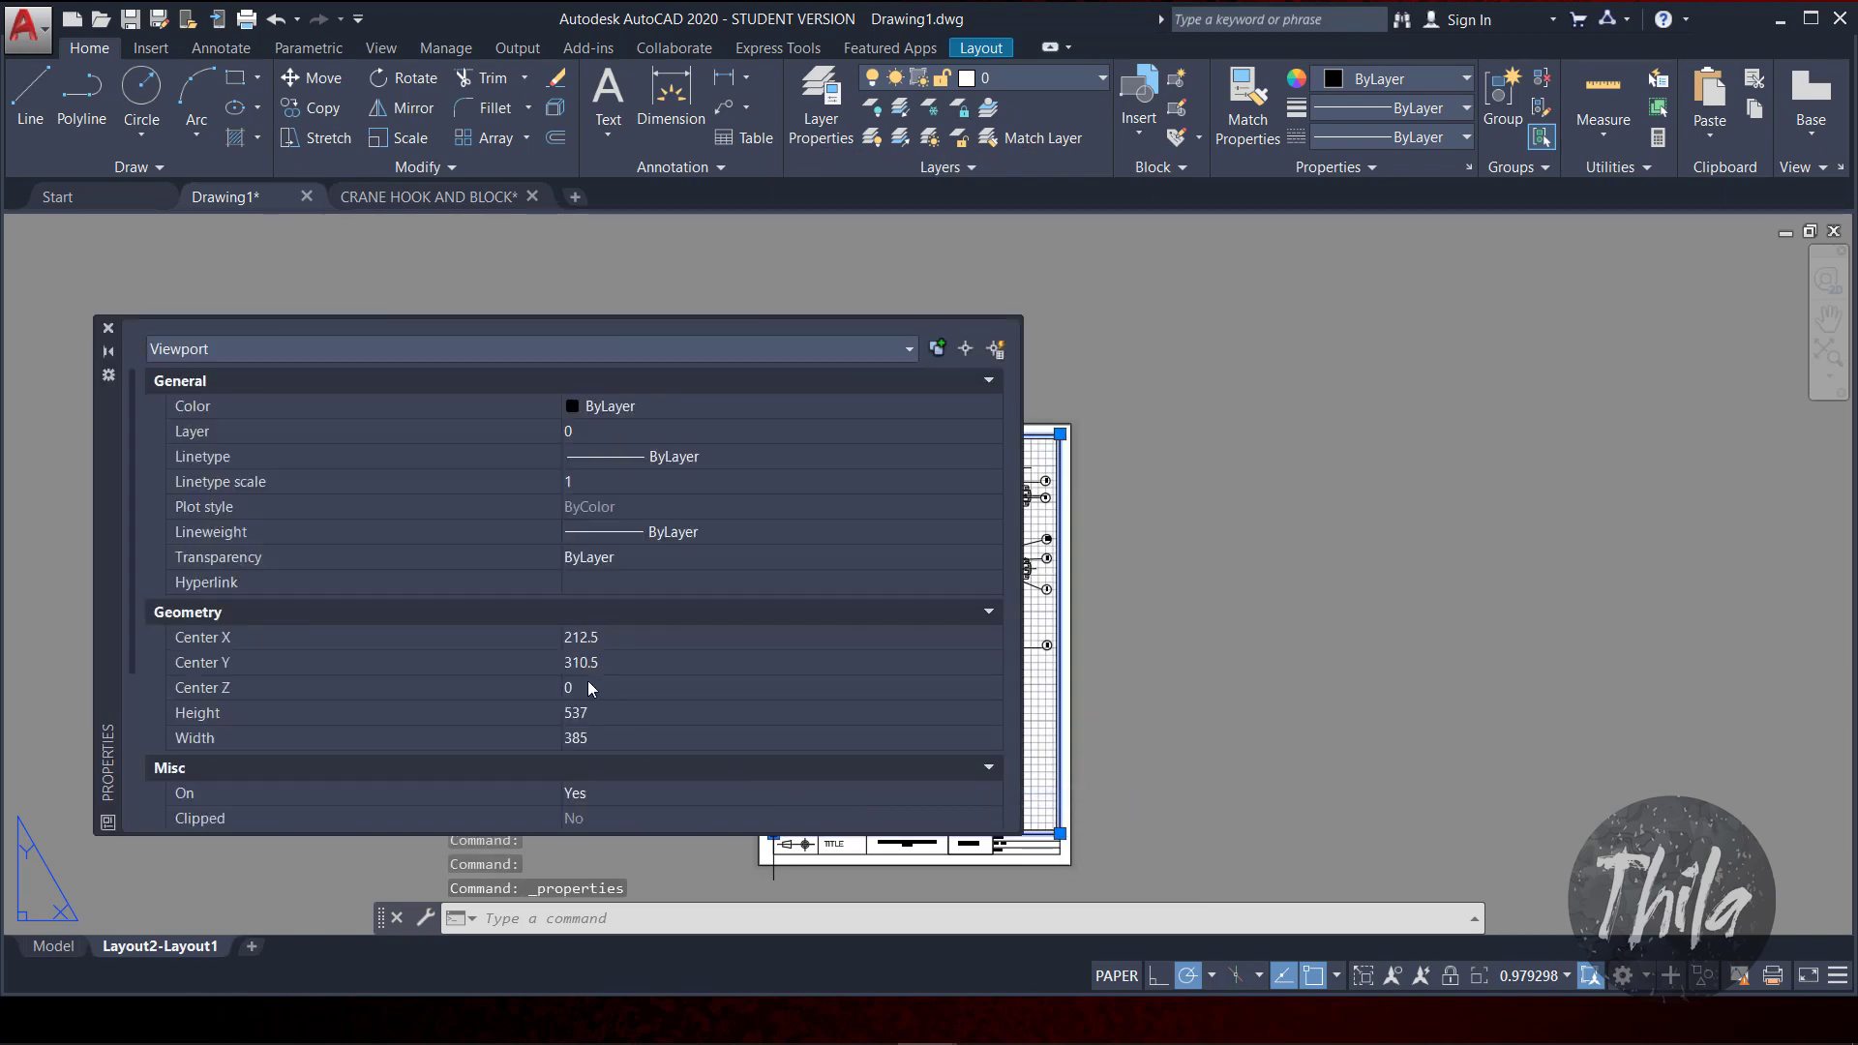
scroll(589, 687, down, 4)
click(626, 666)
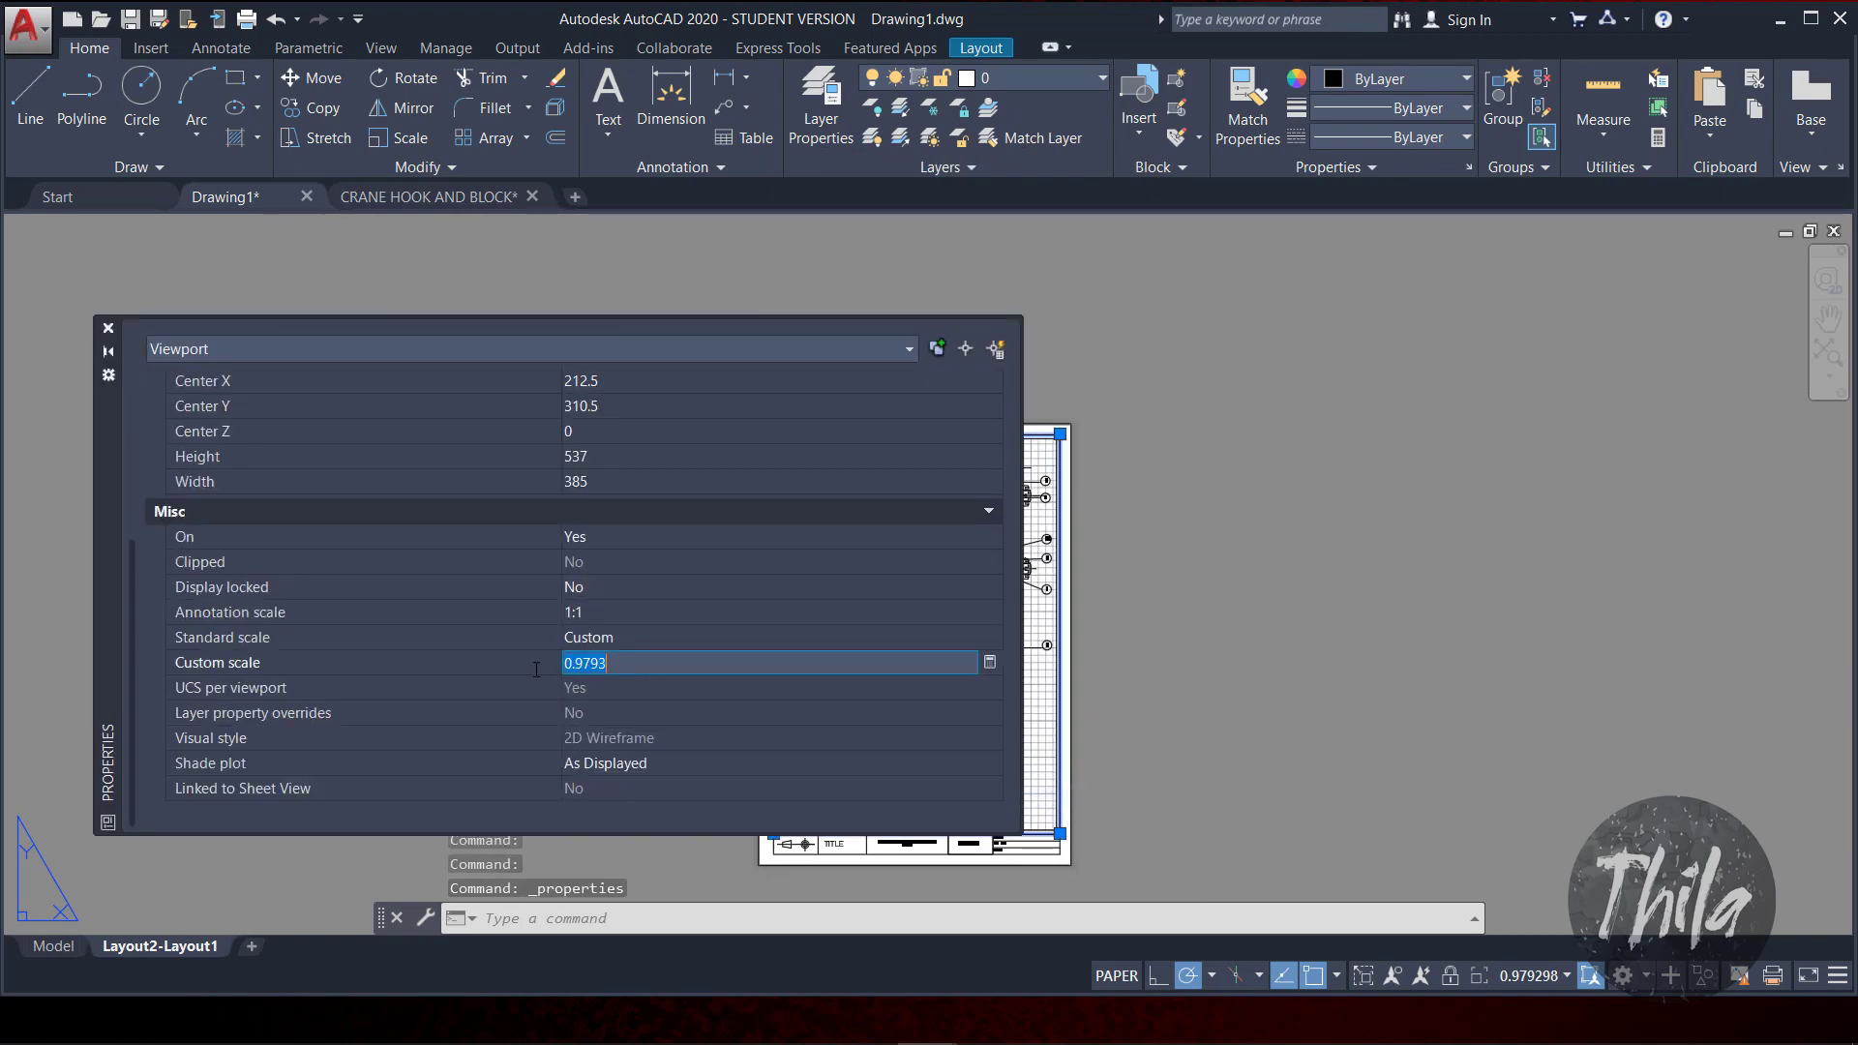
text(1)
key(Return)
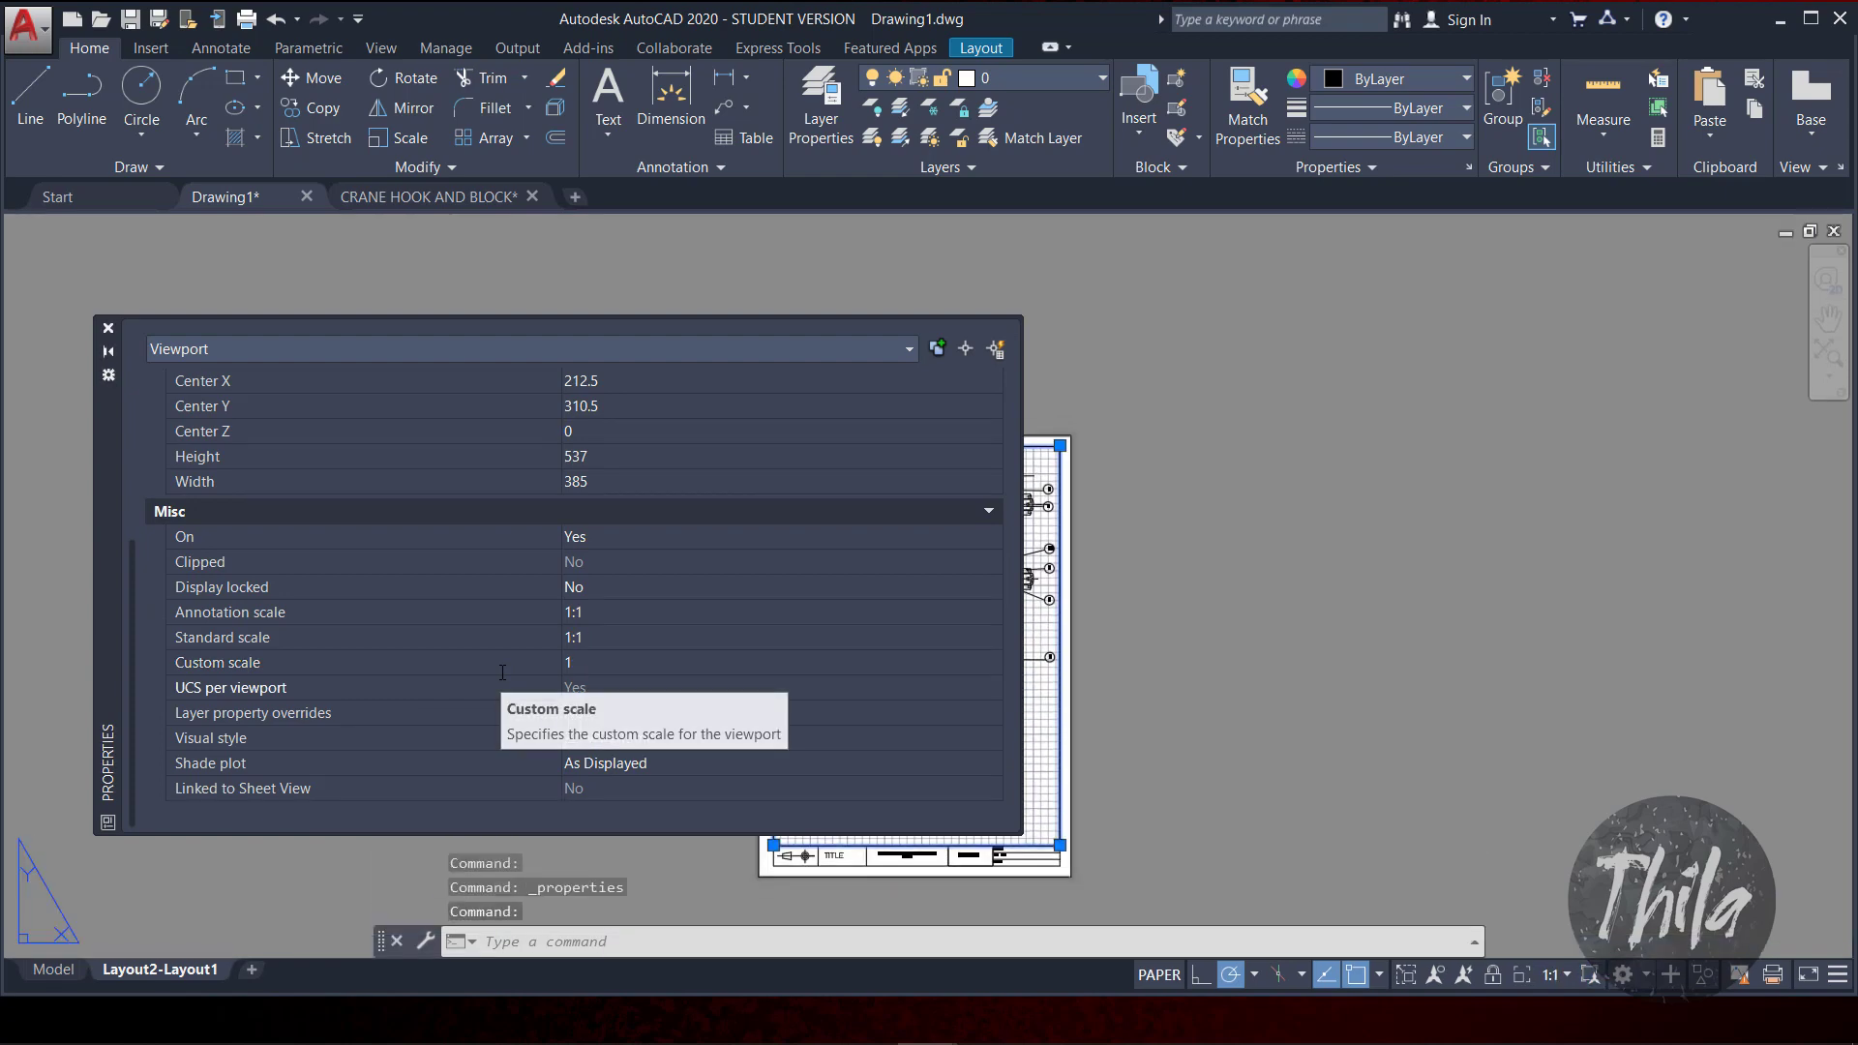
click(108, 329)
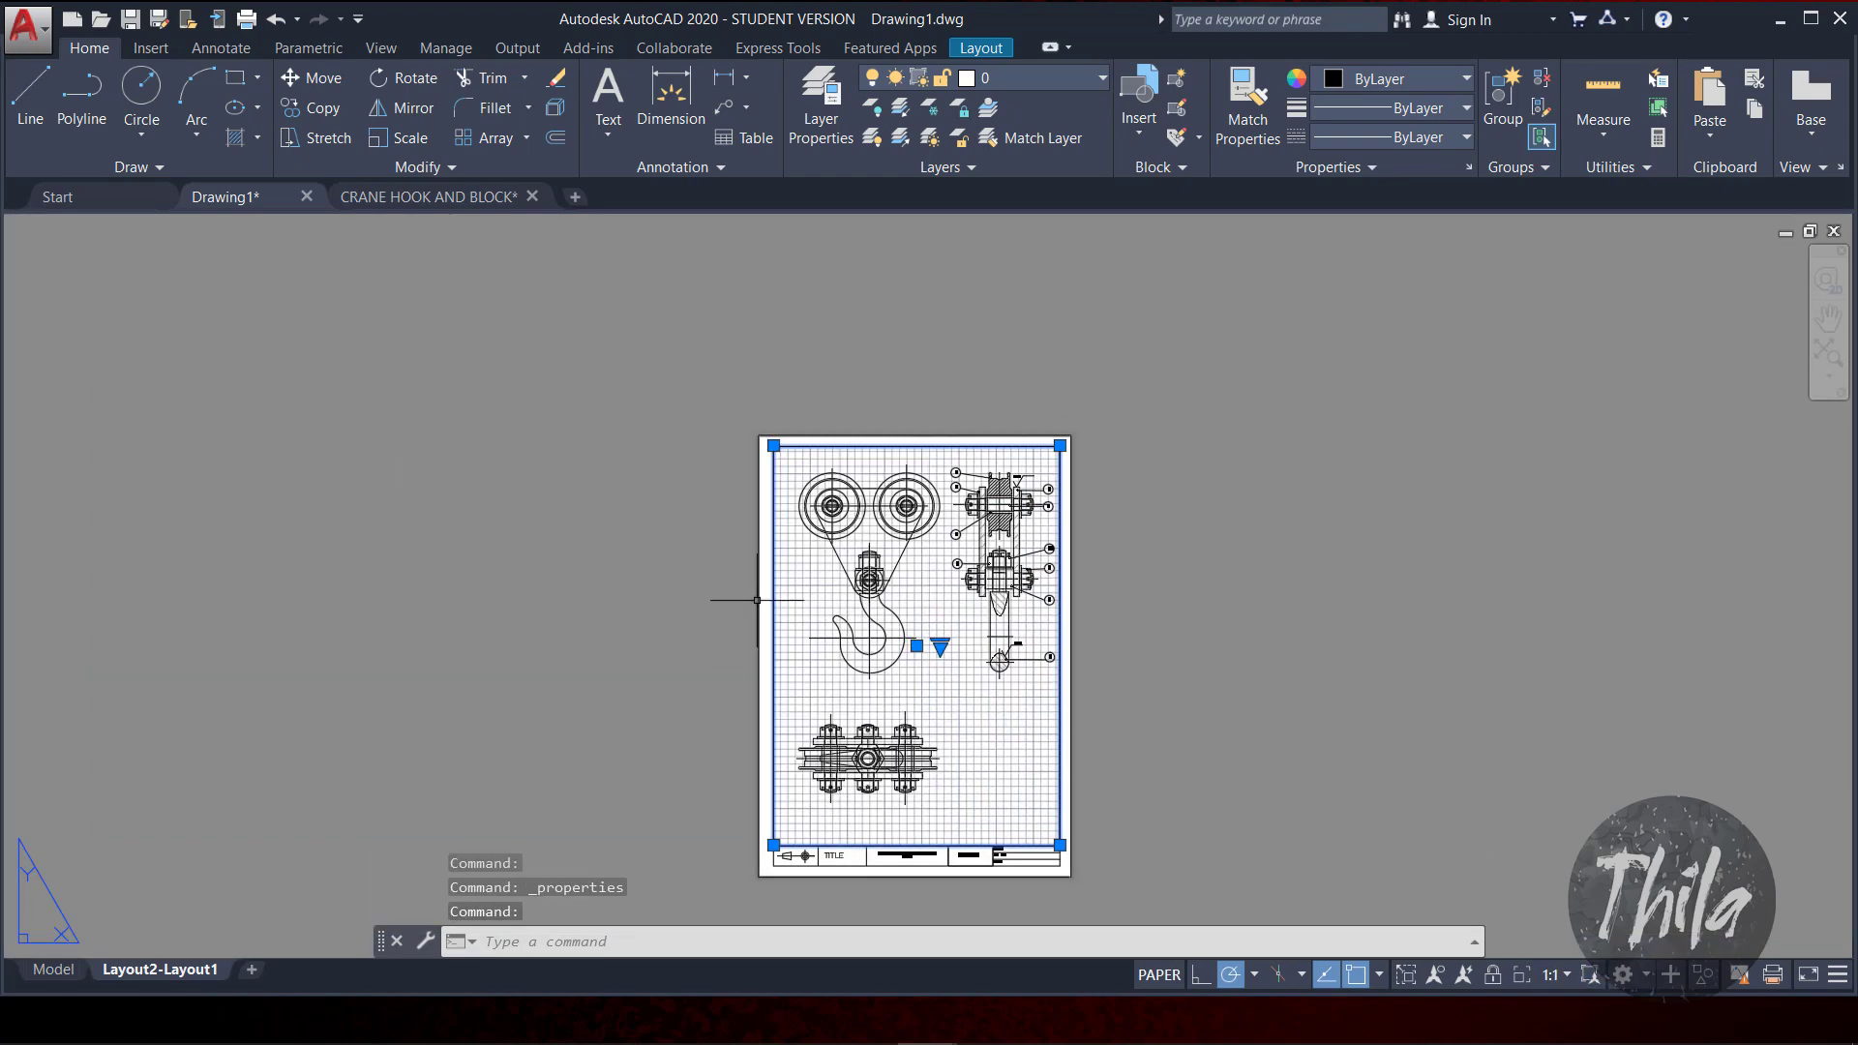
scroll(806, 491, up, 4)
key(Escape)
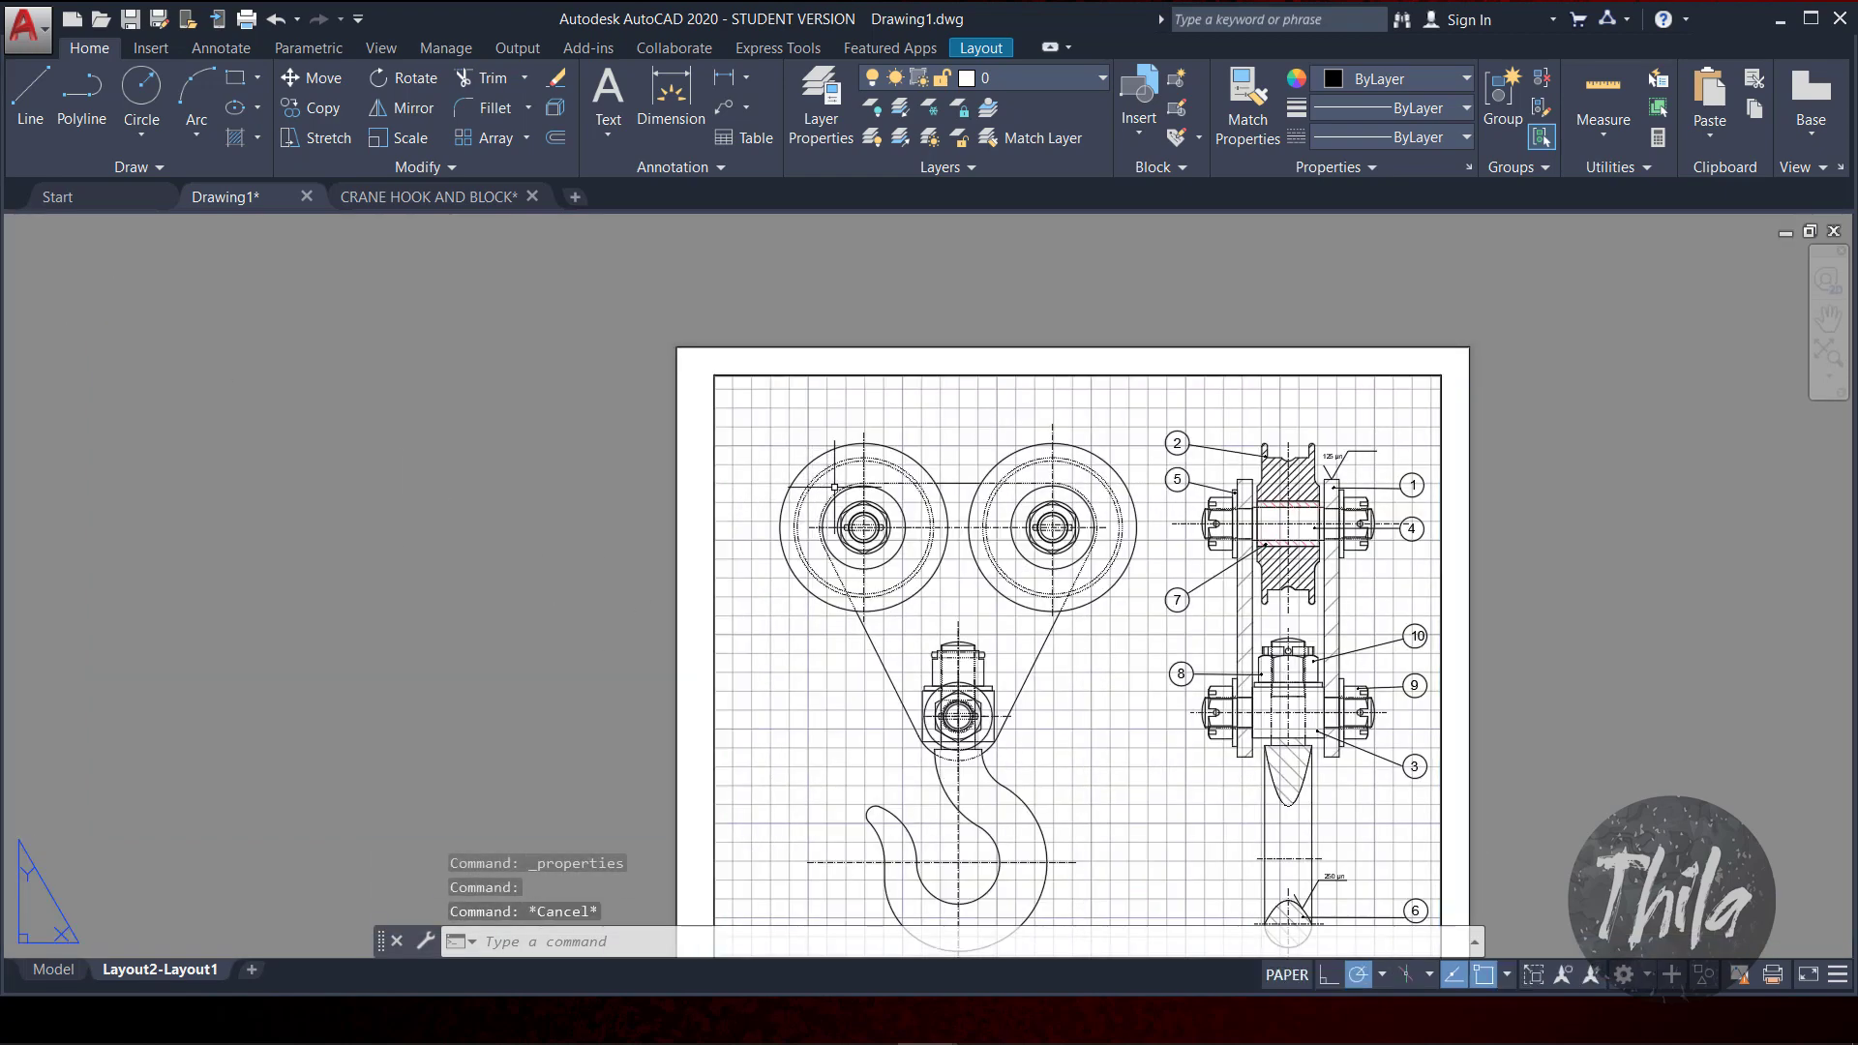
Step: Shift the 1:1 views up and left inside the viewport toward the frame's left edge, and return to paper space
scroll(1128, 745, down, 4)
middle_drag(1194, 745, 1181, 528)
scroll(1158, 767, up, 6)
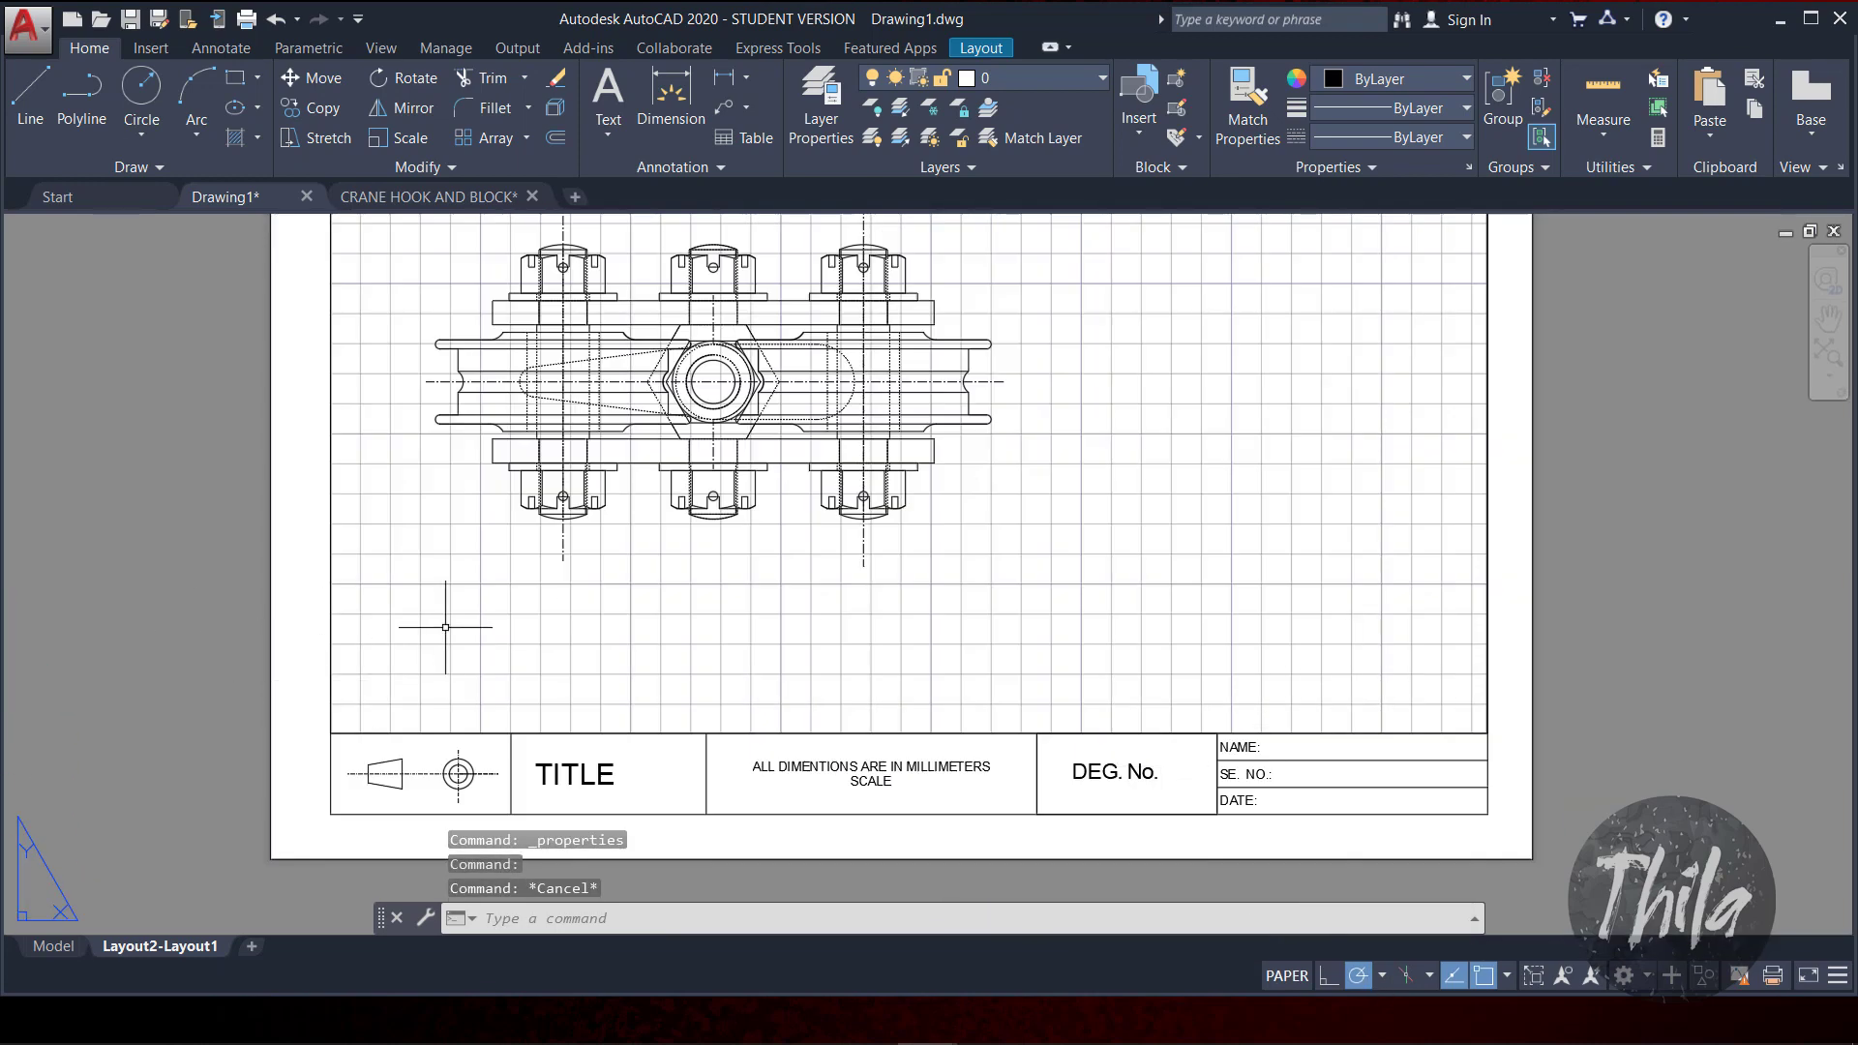
middle_drag(350, 597, 332, 775)
scroll(334, 771, down, 4)
middle_drag(380, 439, 489, 730)
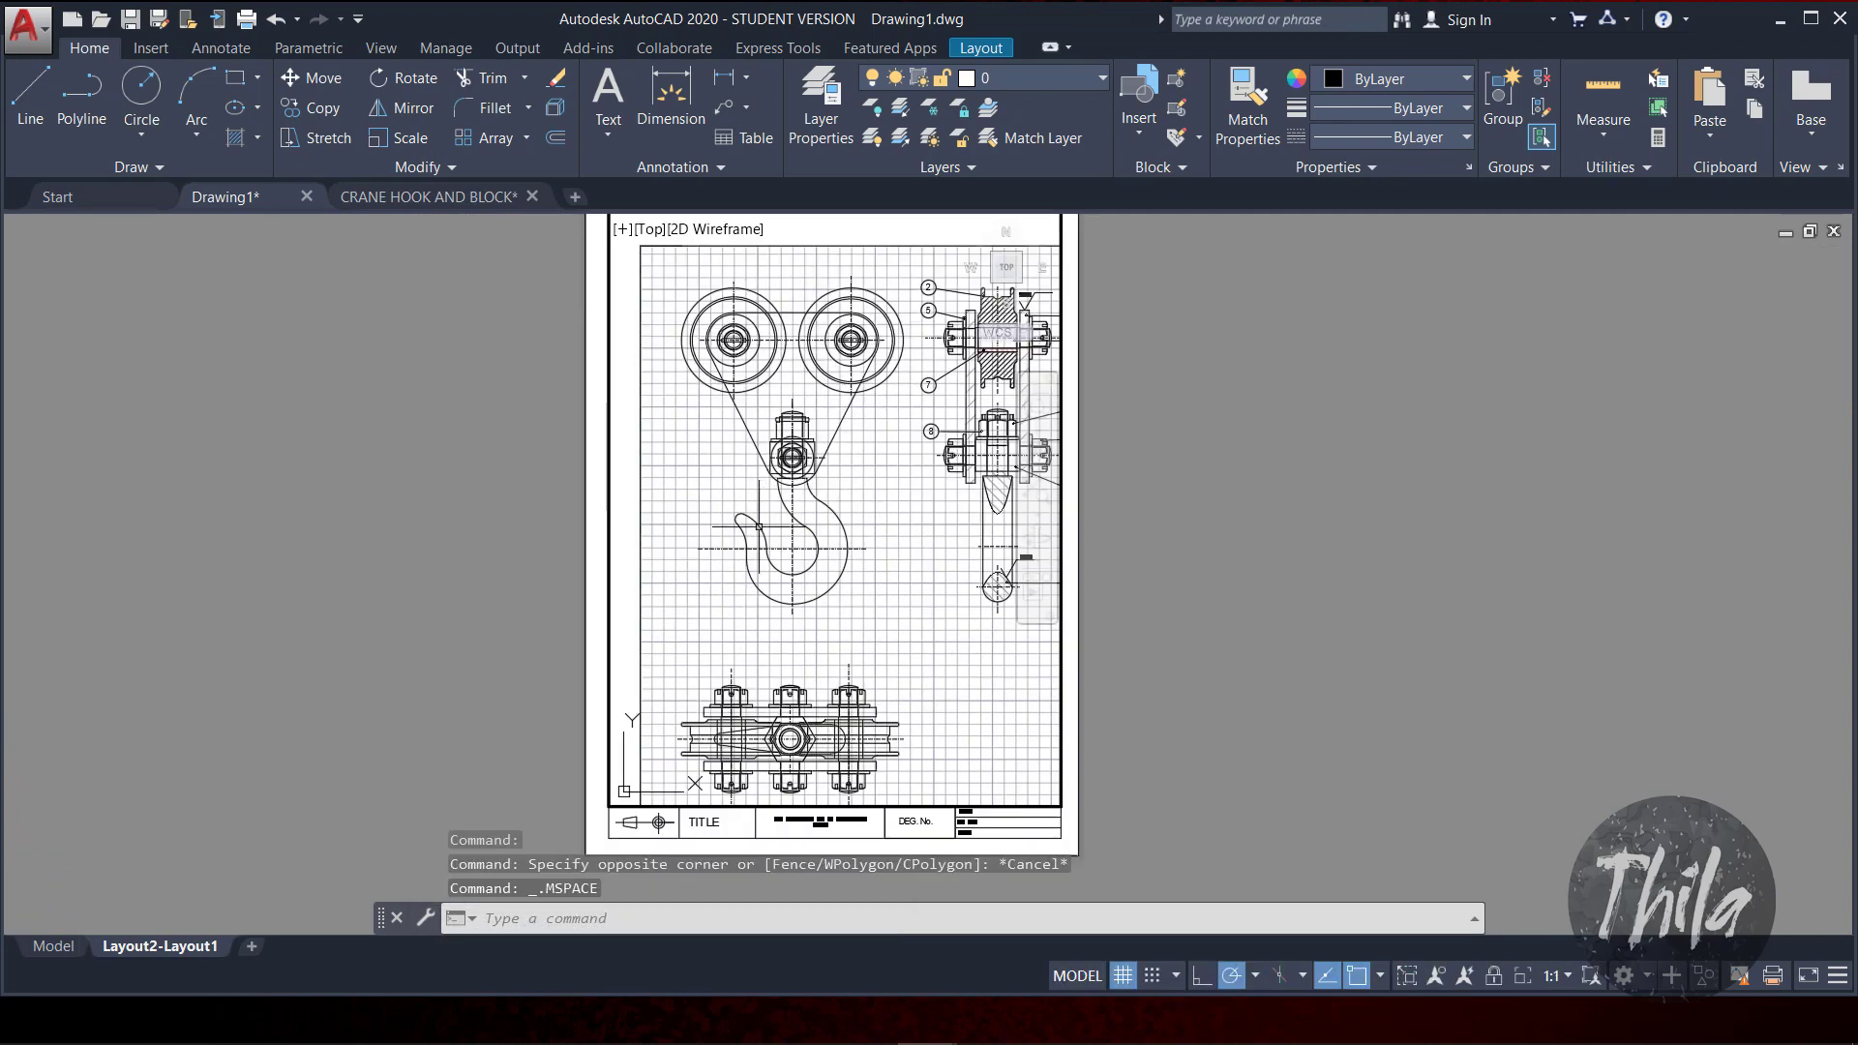
middle_drag(758, 528, 735, 495)
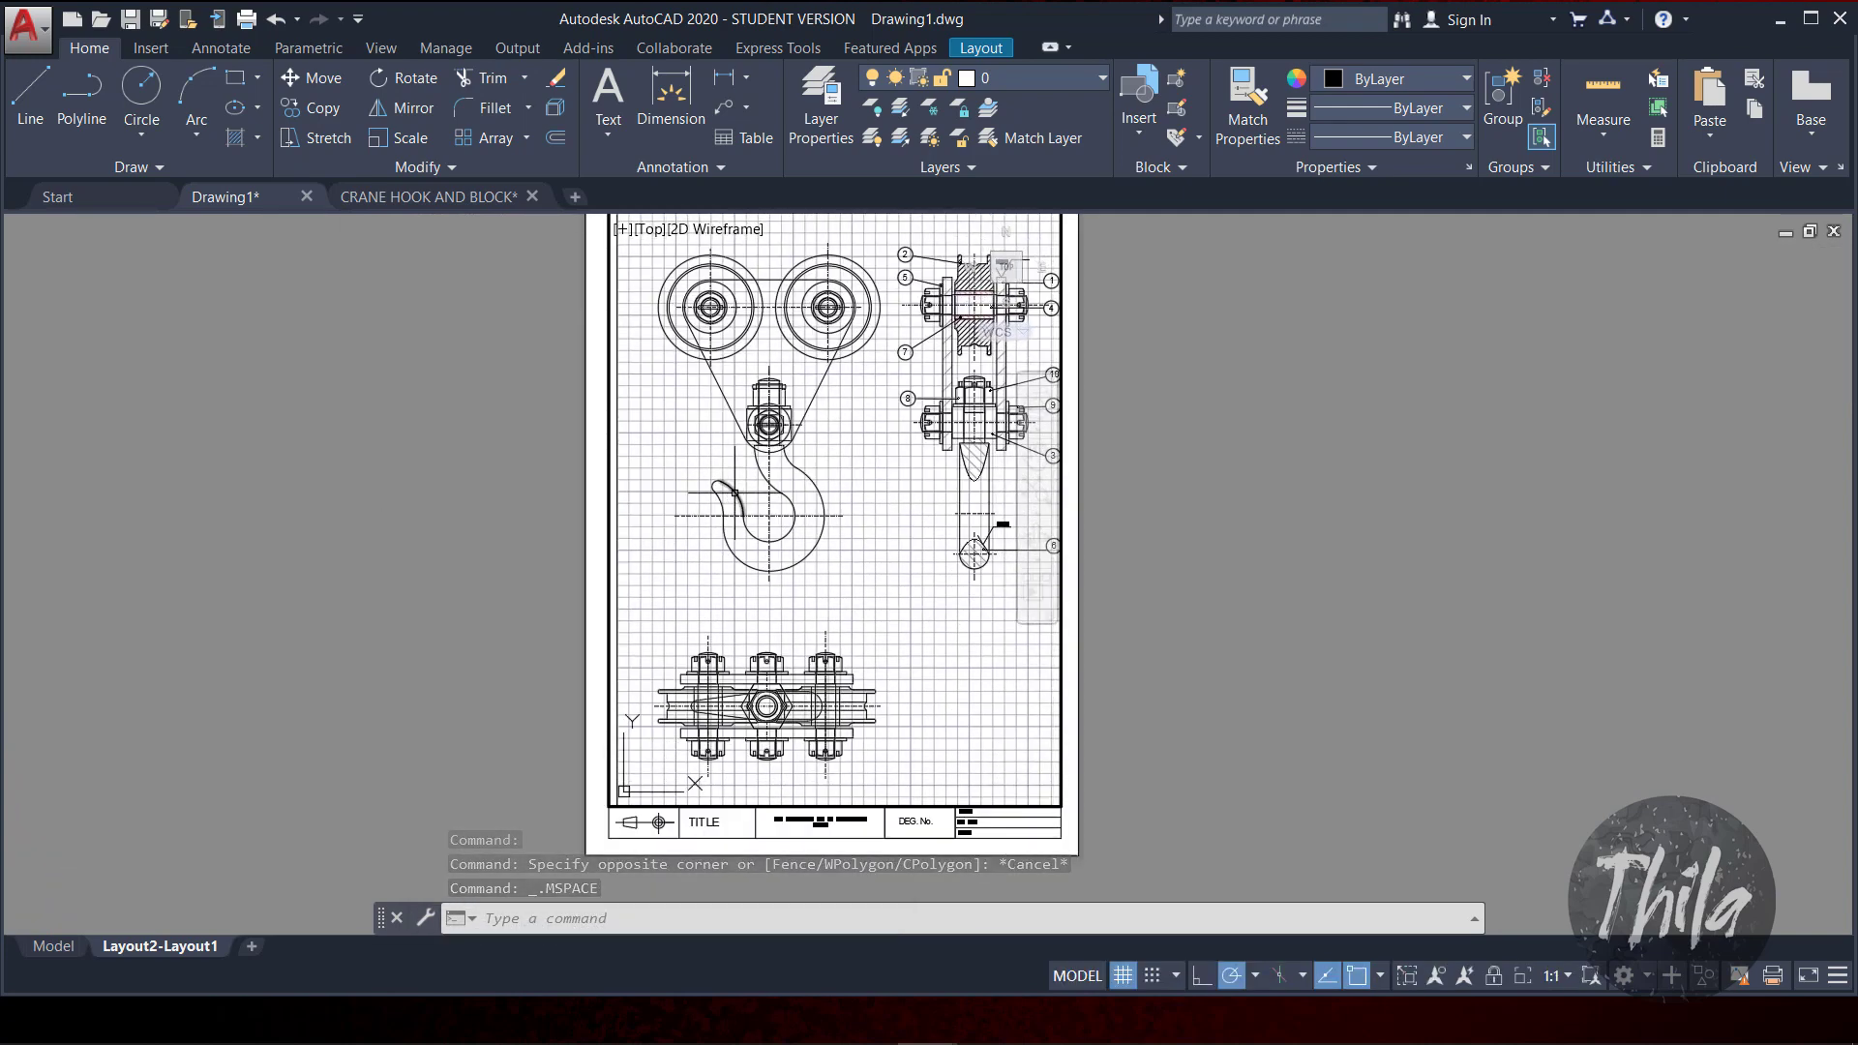
double_click(1227, 615)
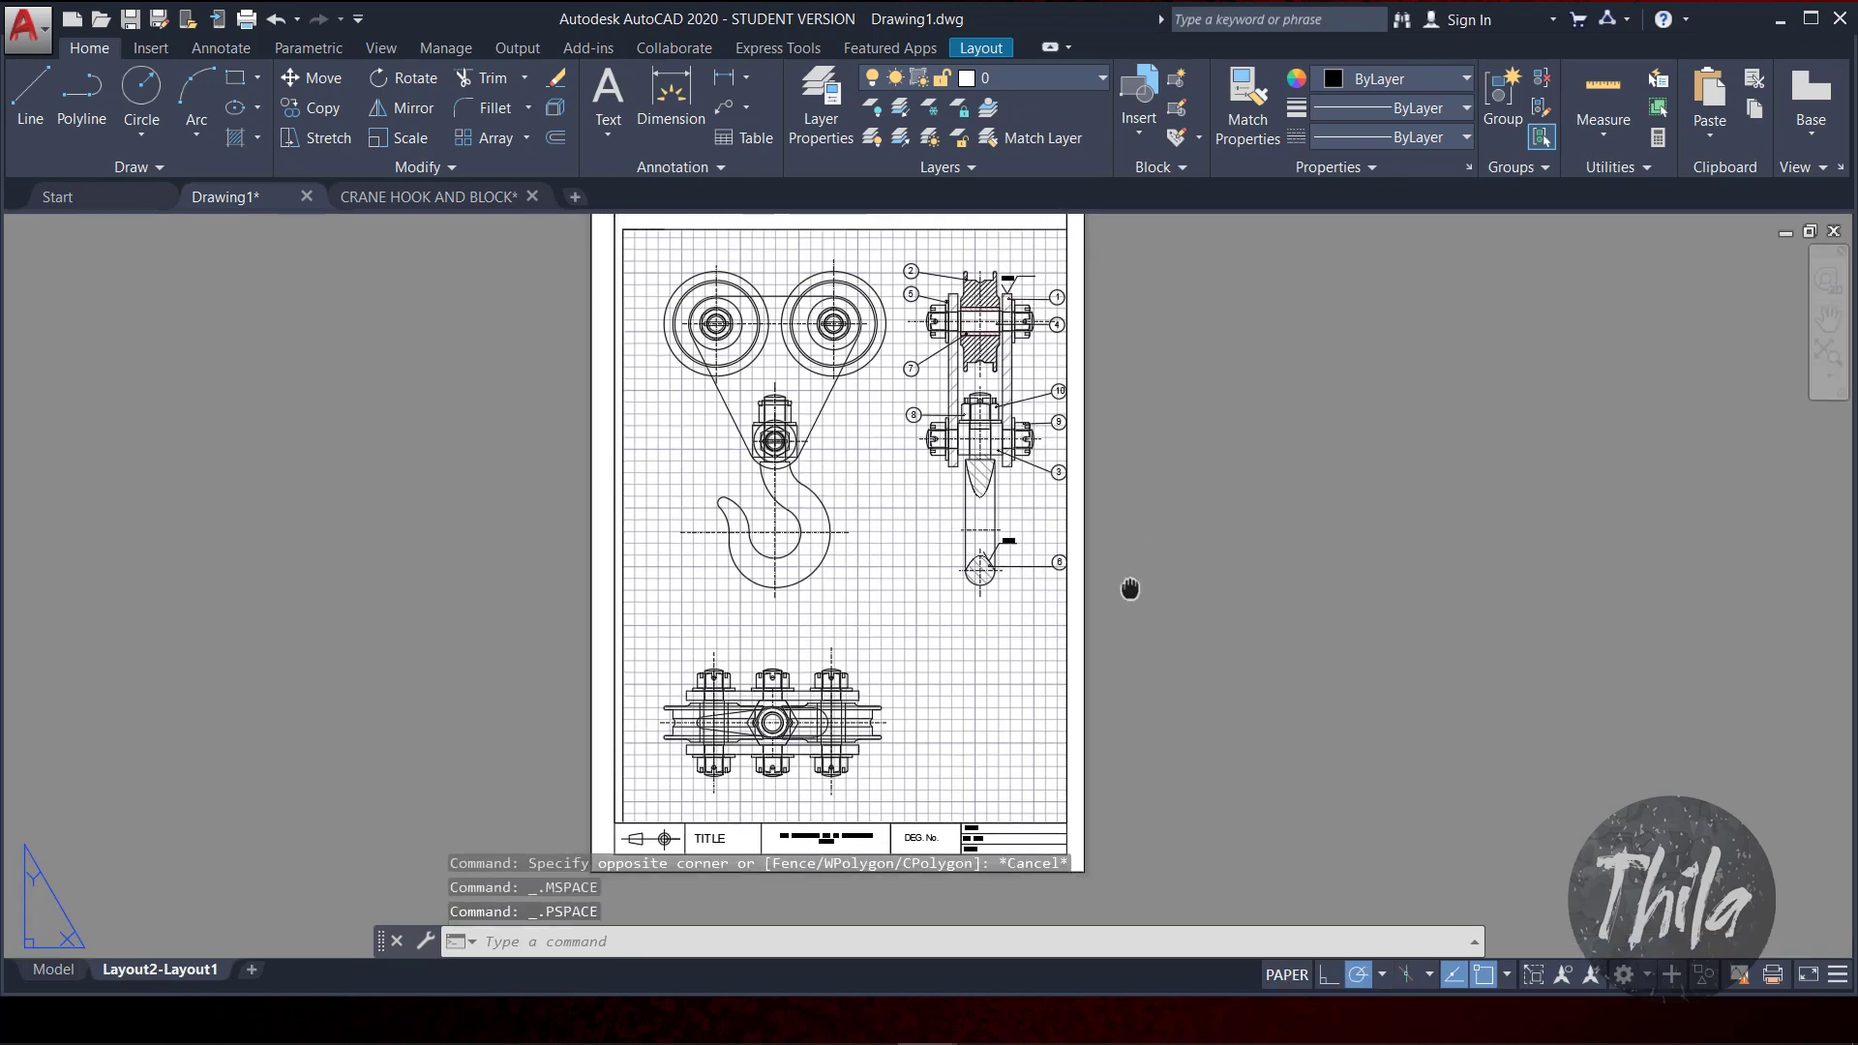
Step: Reactivate the viewport's model space and shift the views upward to bring the rectangle's upper edge to the sheet frame
middle_drag(649, 276, 695, 396)
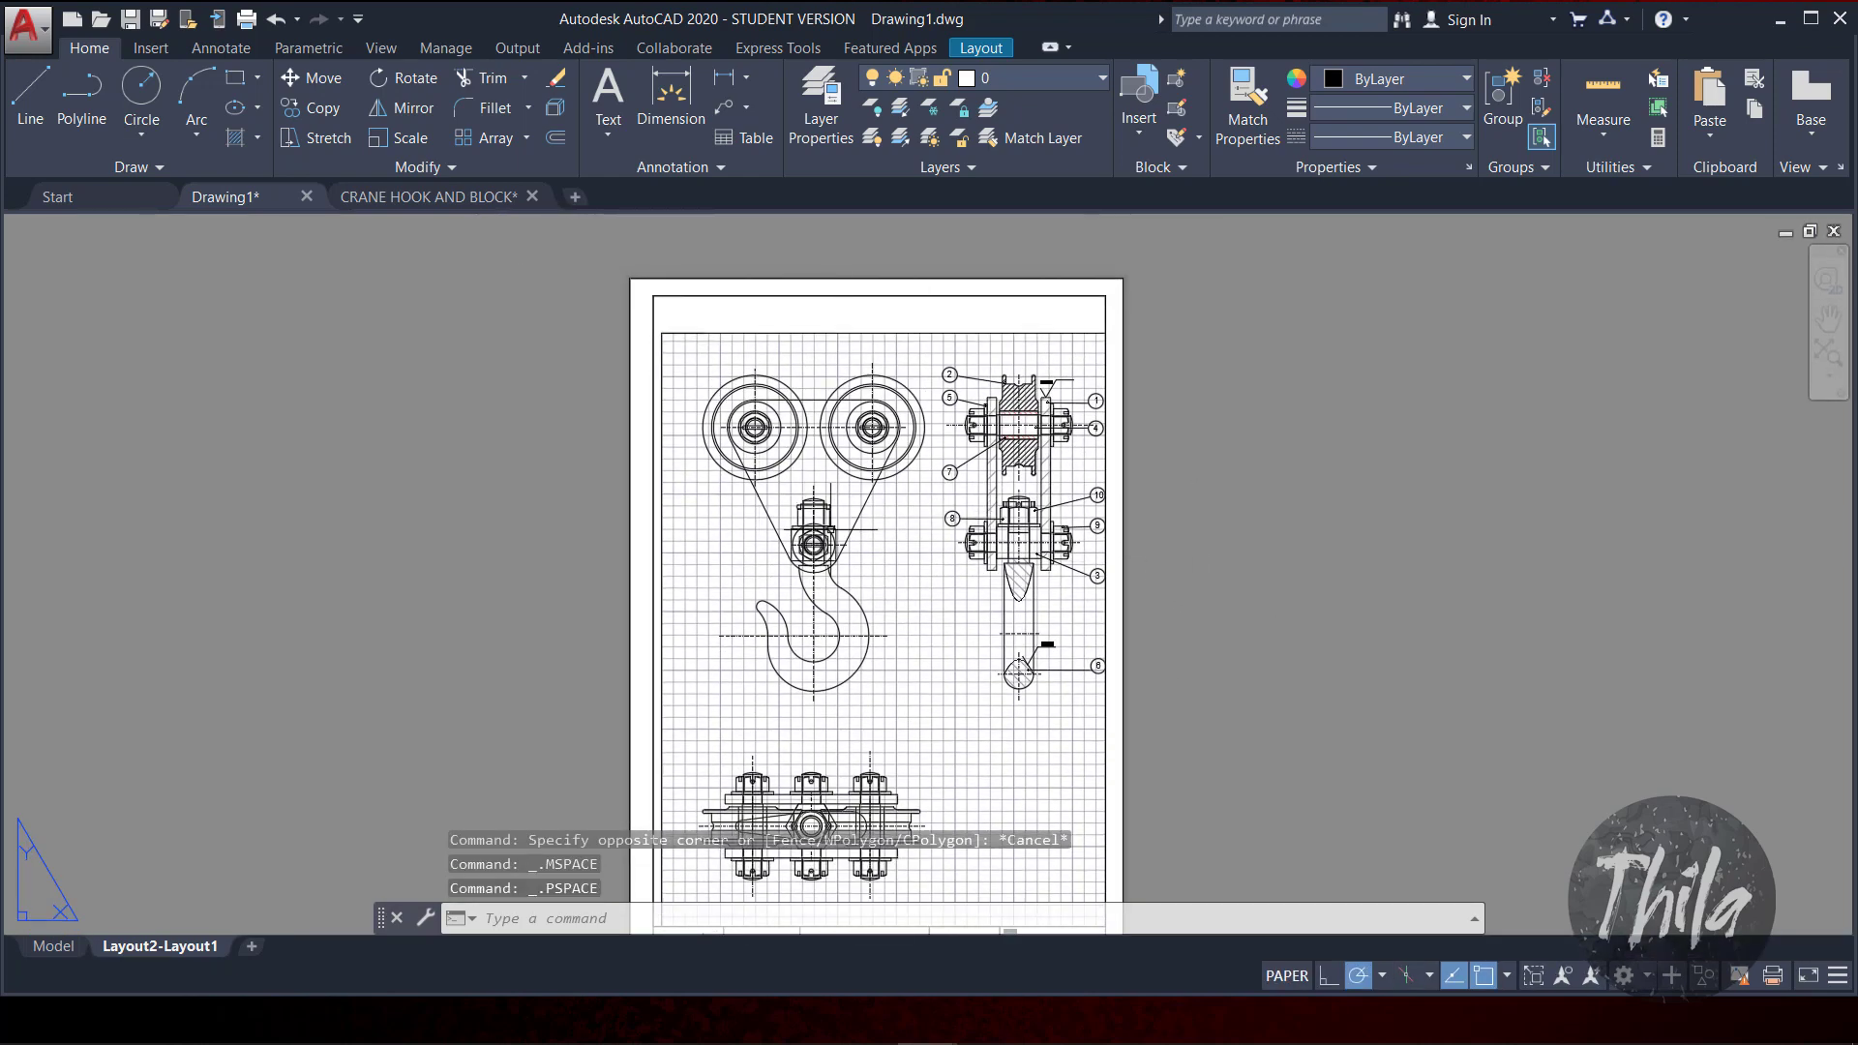
double_click(1045, 530)
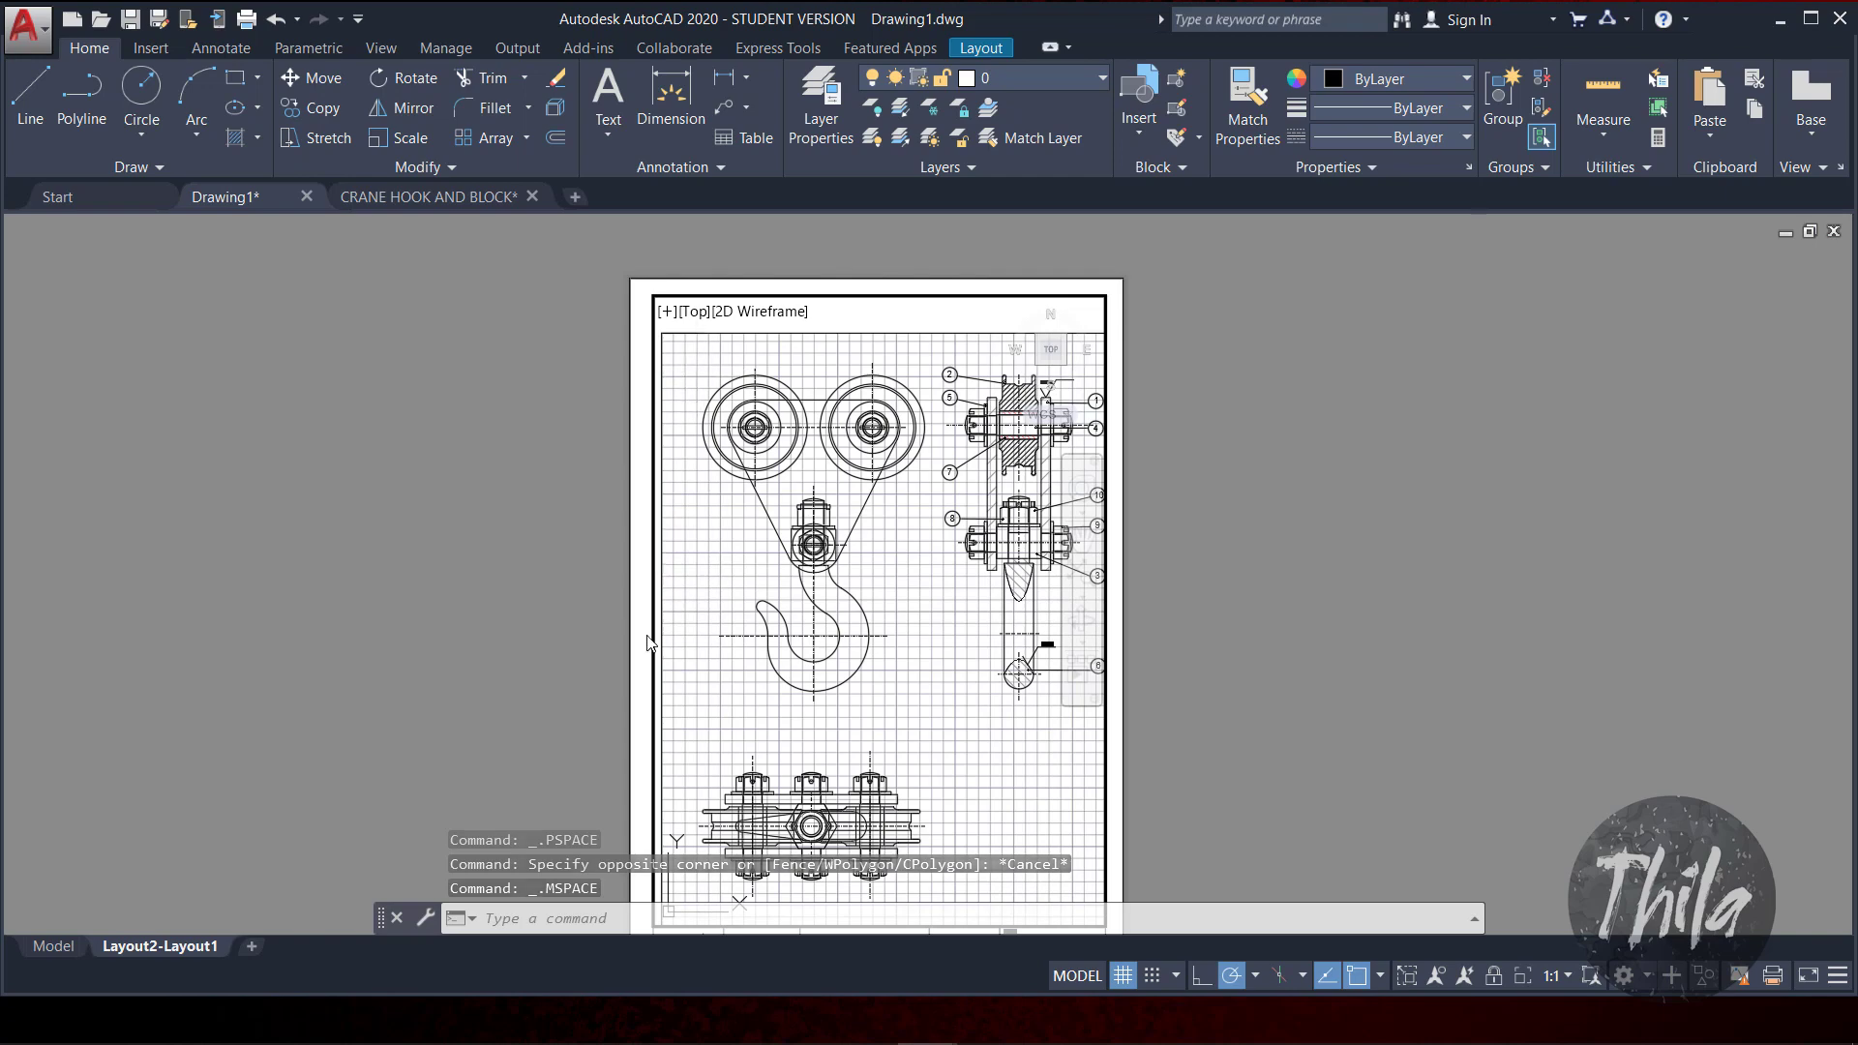
mouse_move(683, 624)
middle_down()
mouse_move(677, 543)
mouse_move(681, 575)
mouse_move(664, 572)
mouse_move(677, 535)
mouse_move(681, 579)
middle_up()
middle_drag(678, 577, 676, 573)
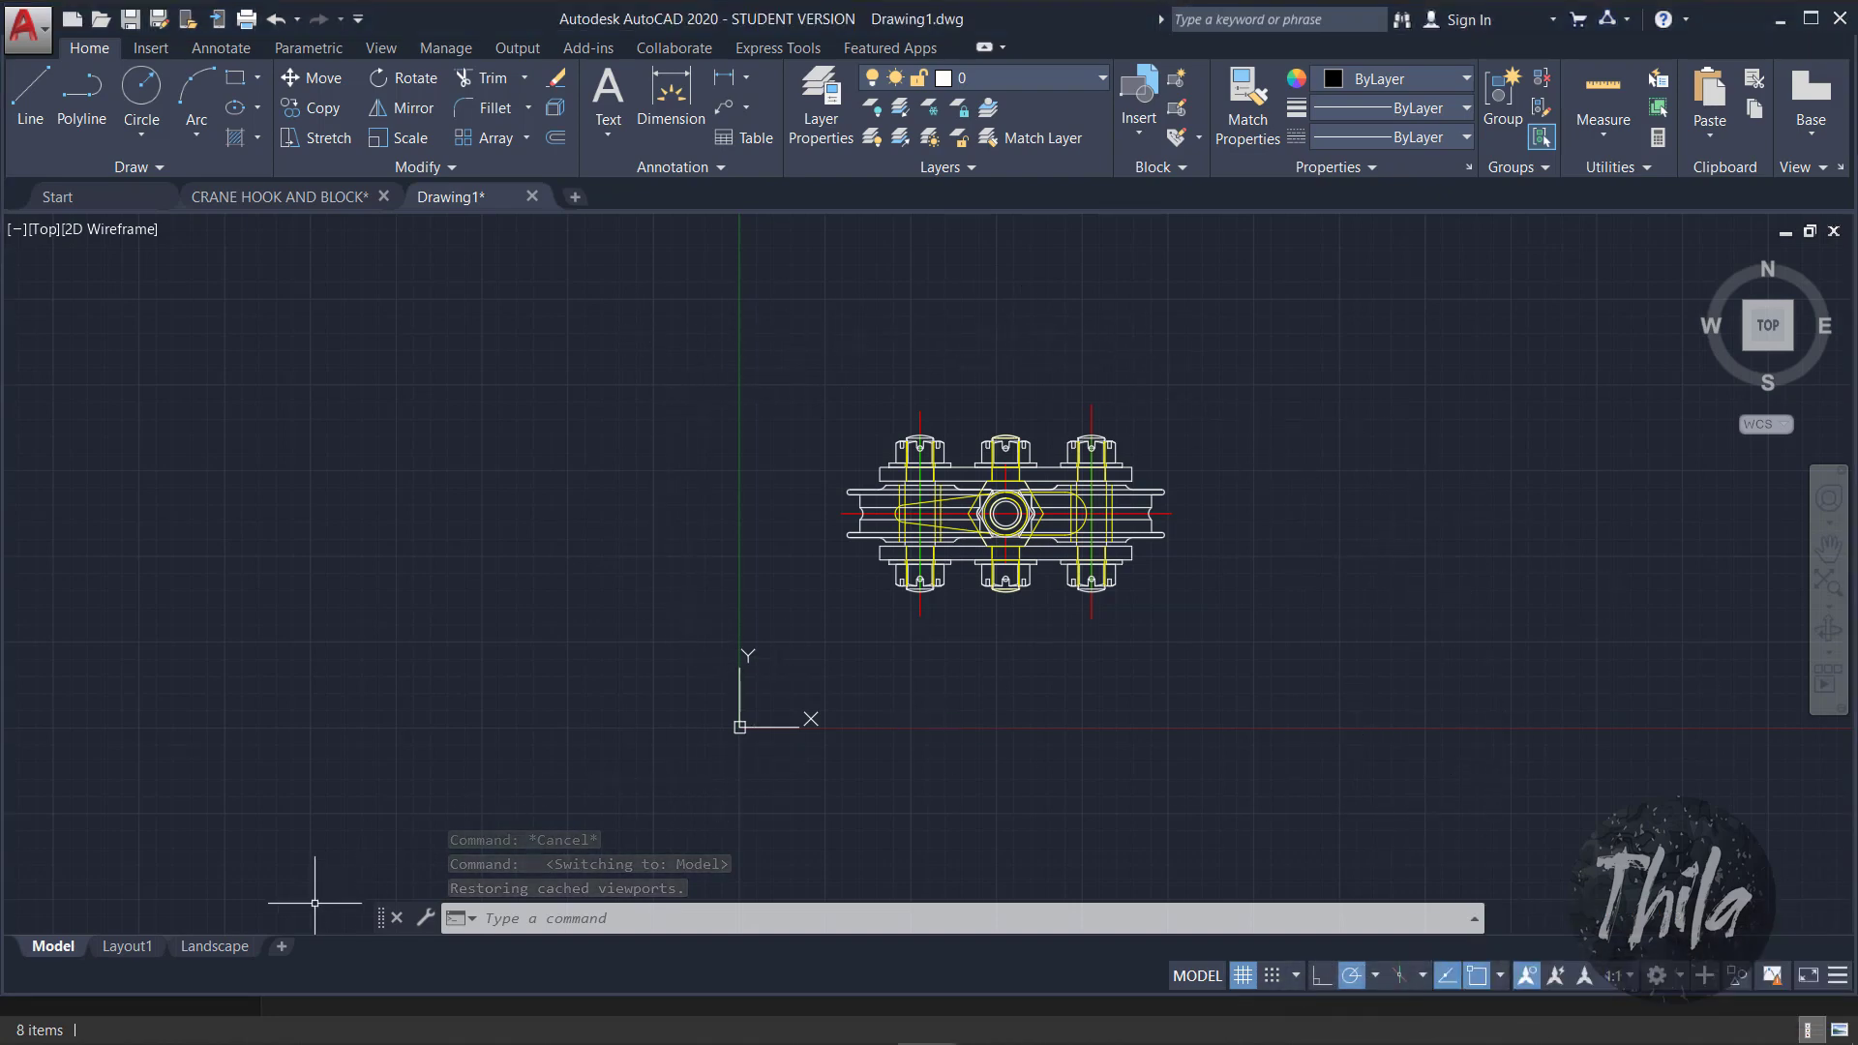
Step: Measure the height of the drawing area above the title block in the Landscape layout with a temporary line
click(215, 947)
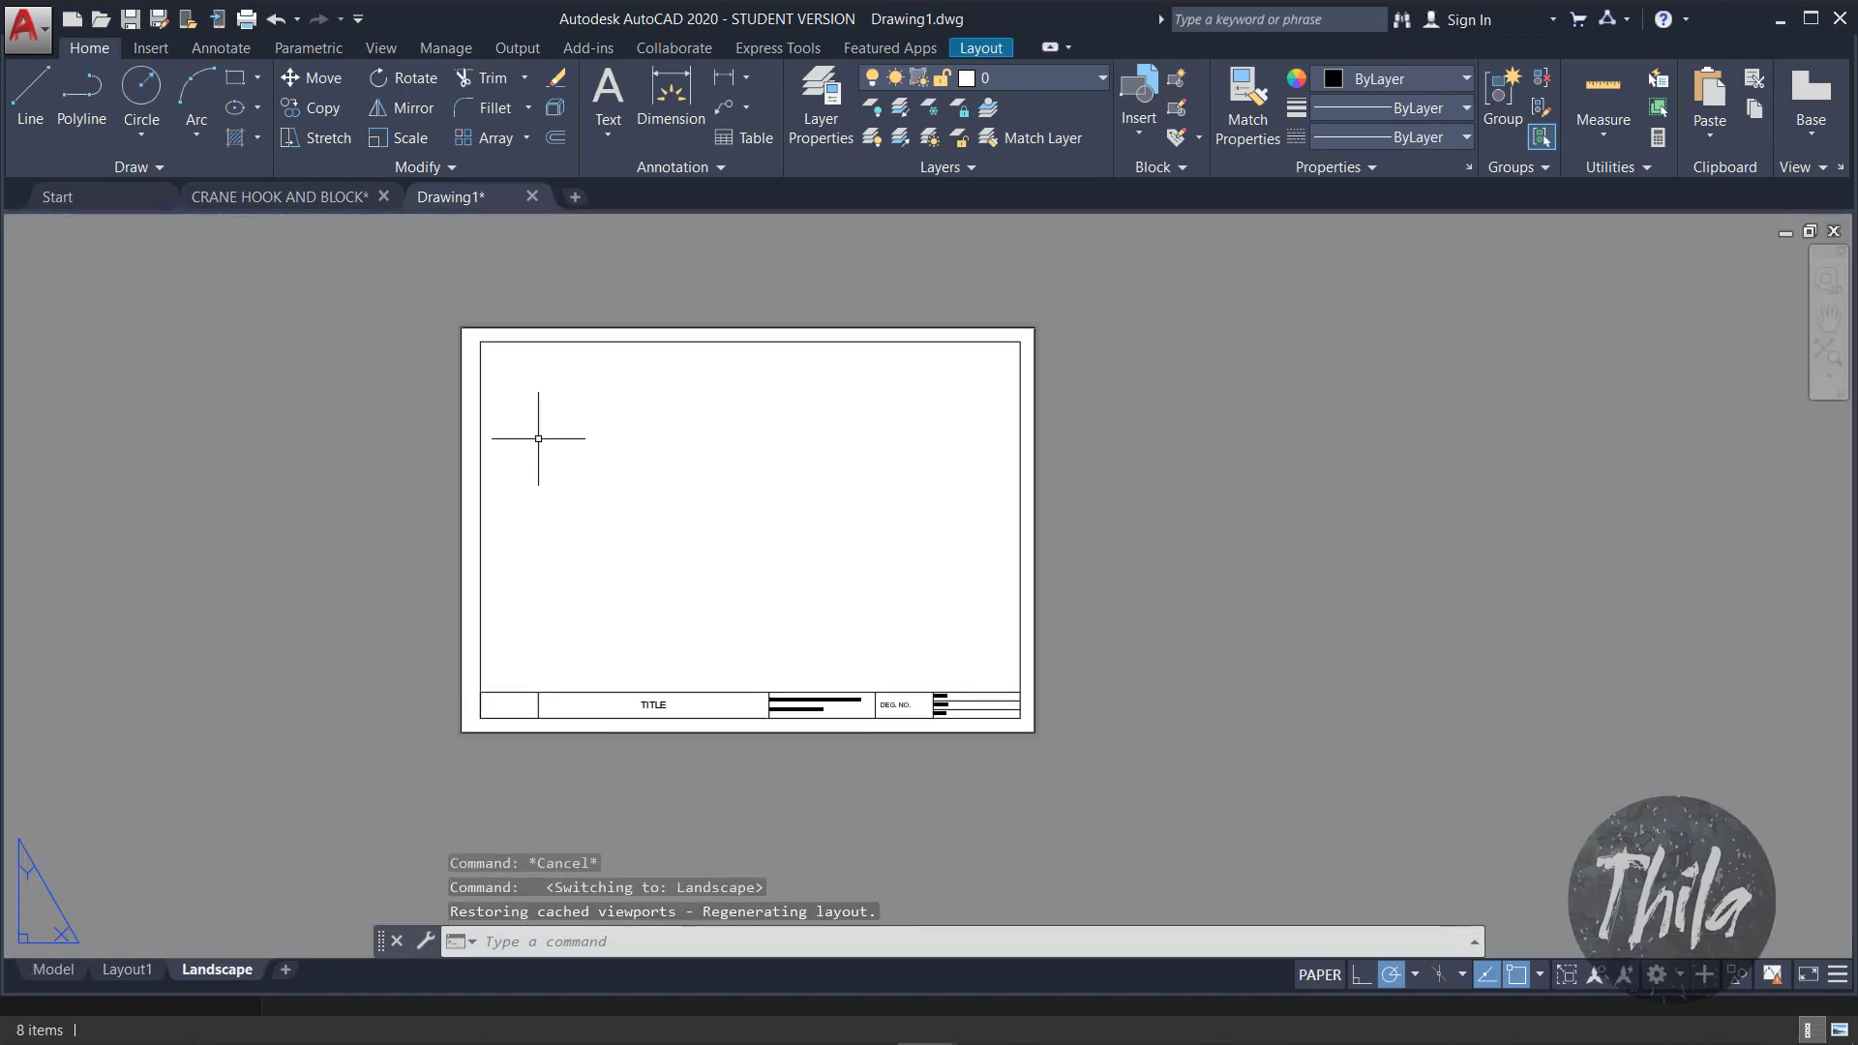
click(29, 97)
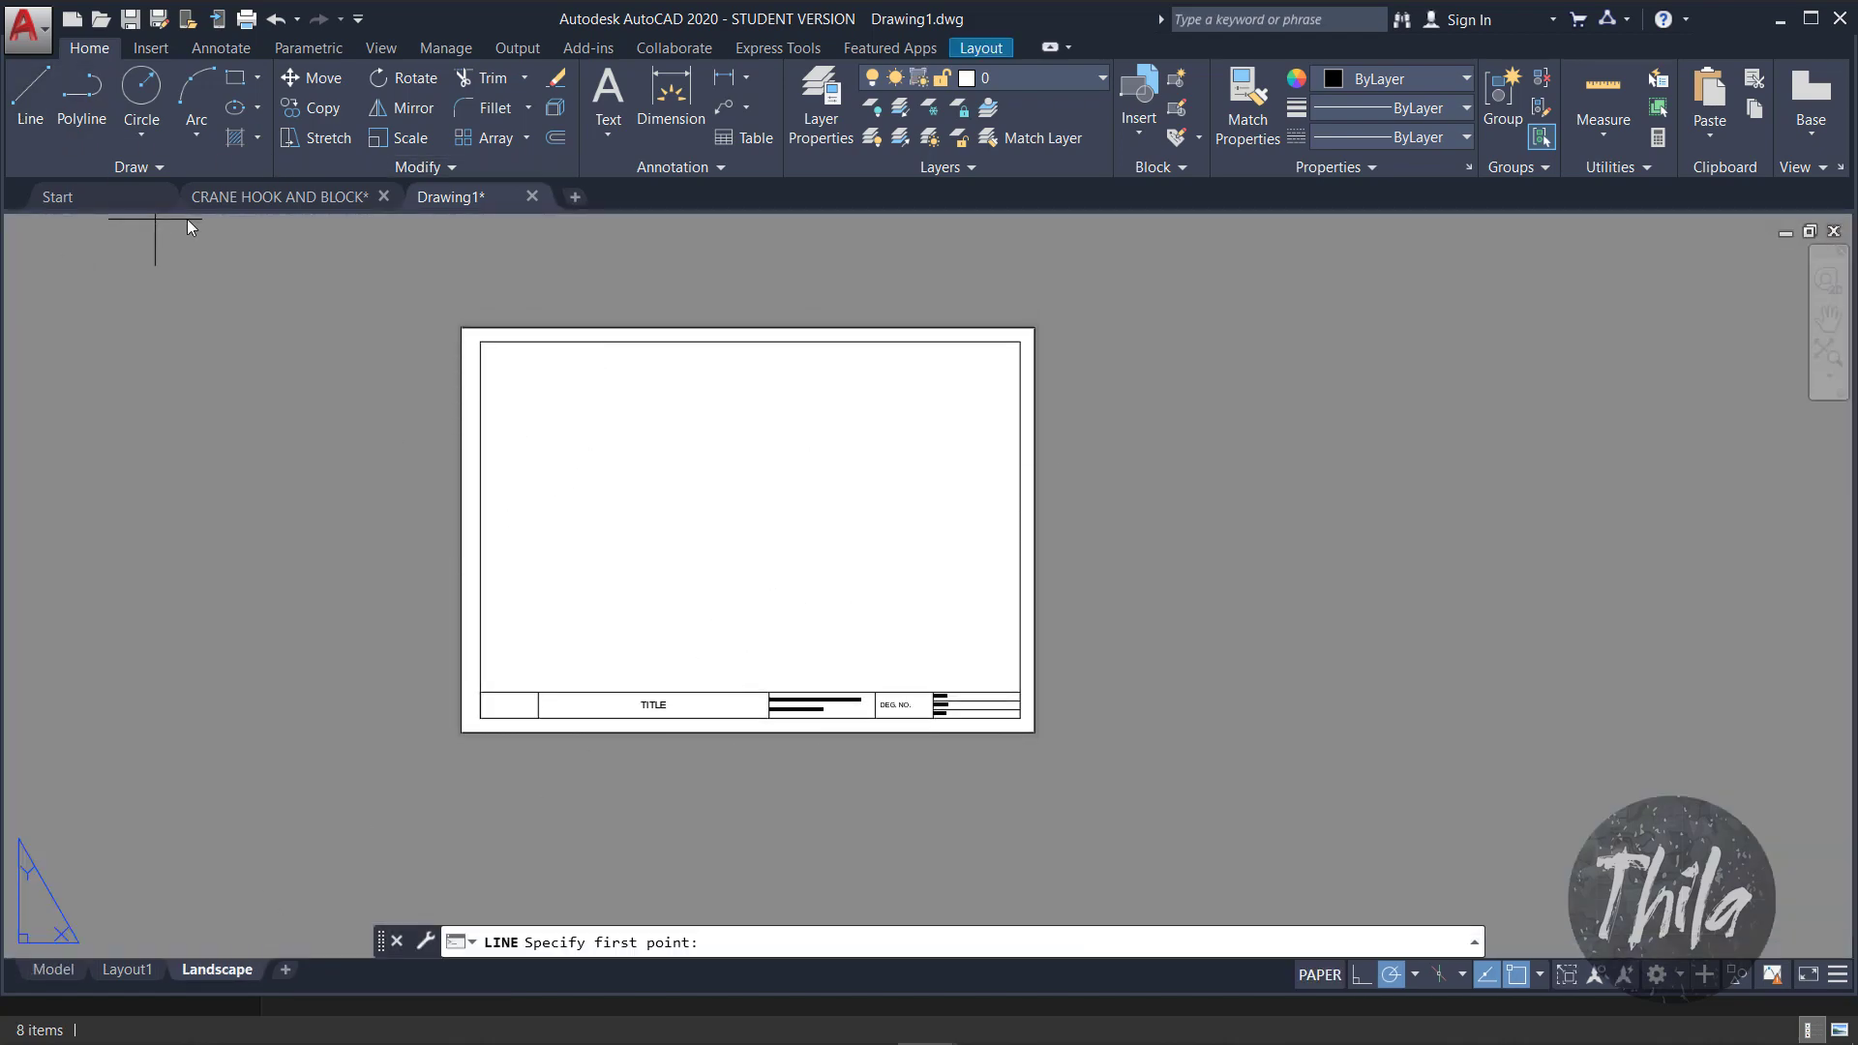
click(480, 692)
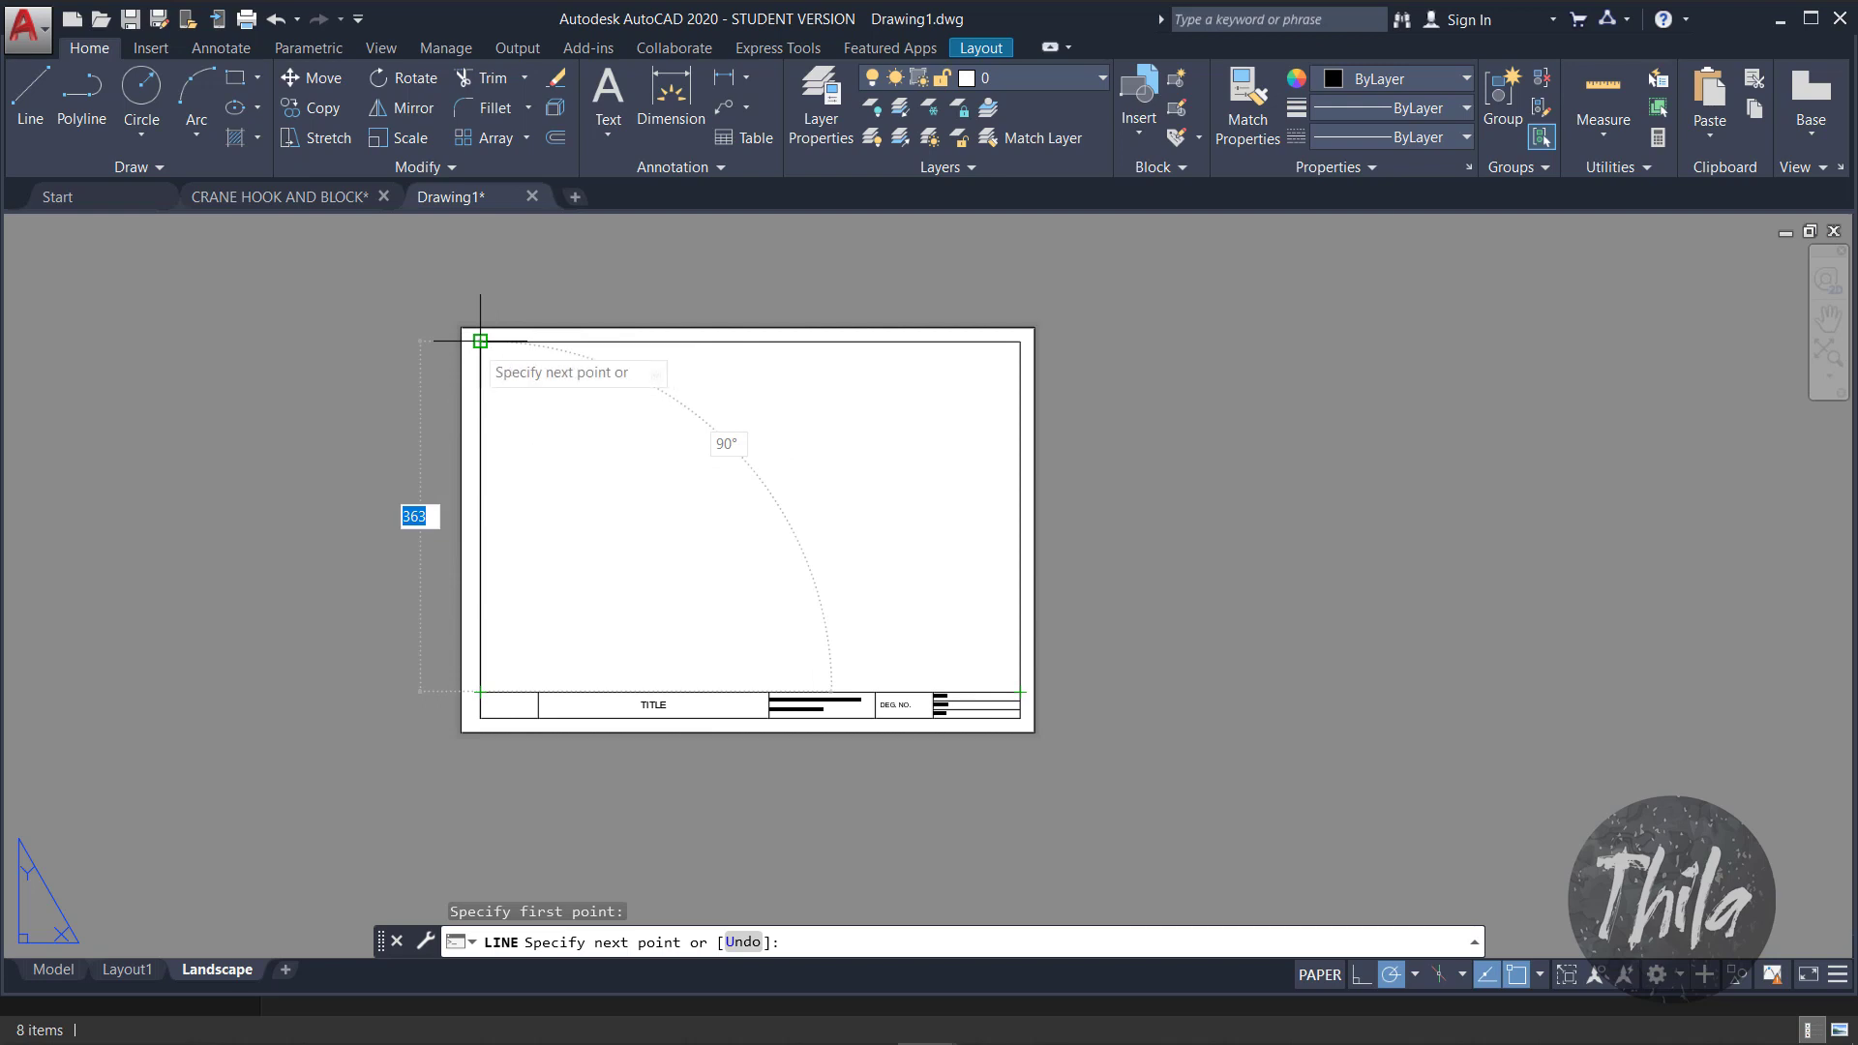
key(Escape)
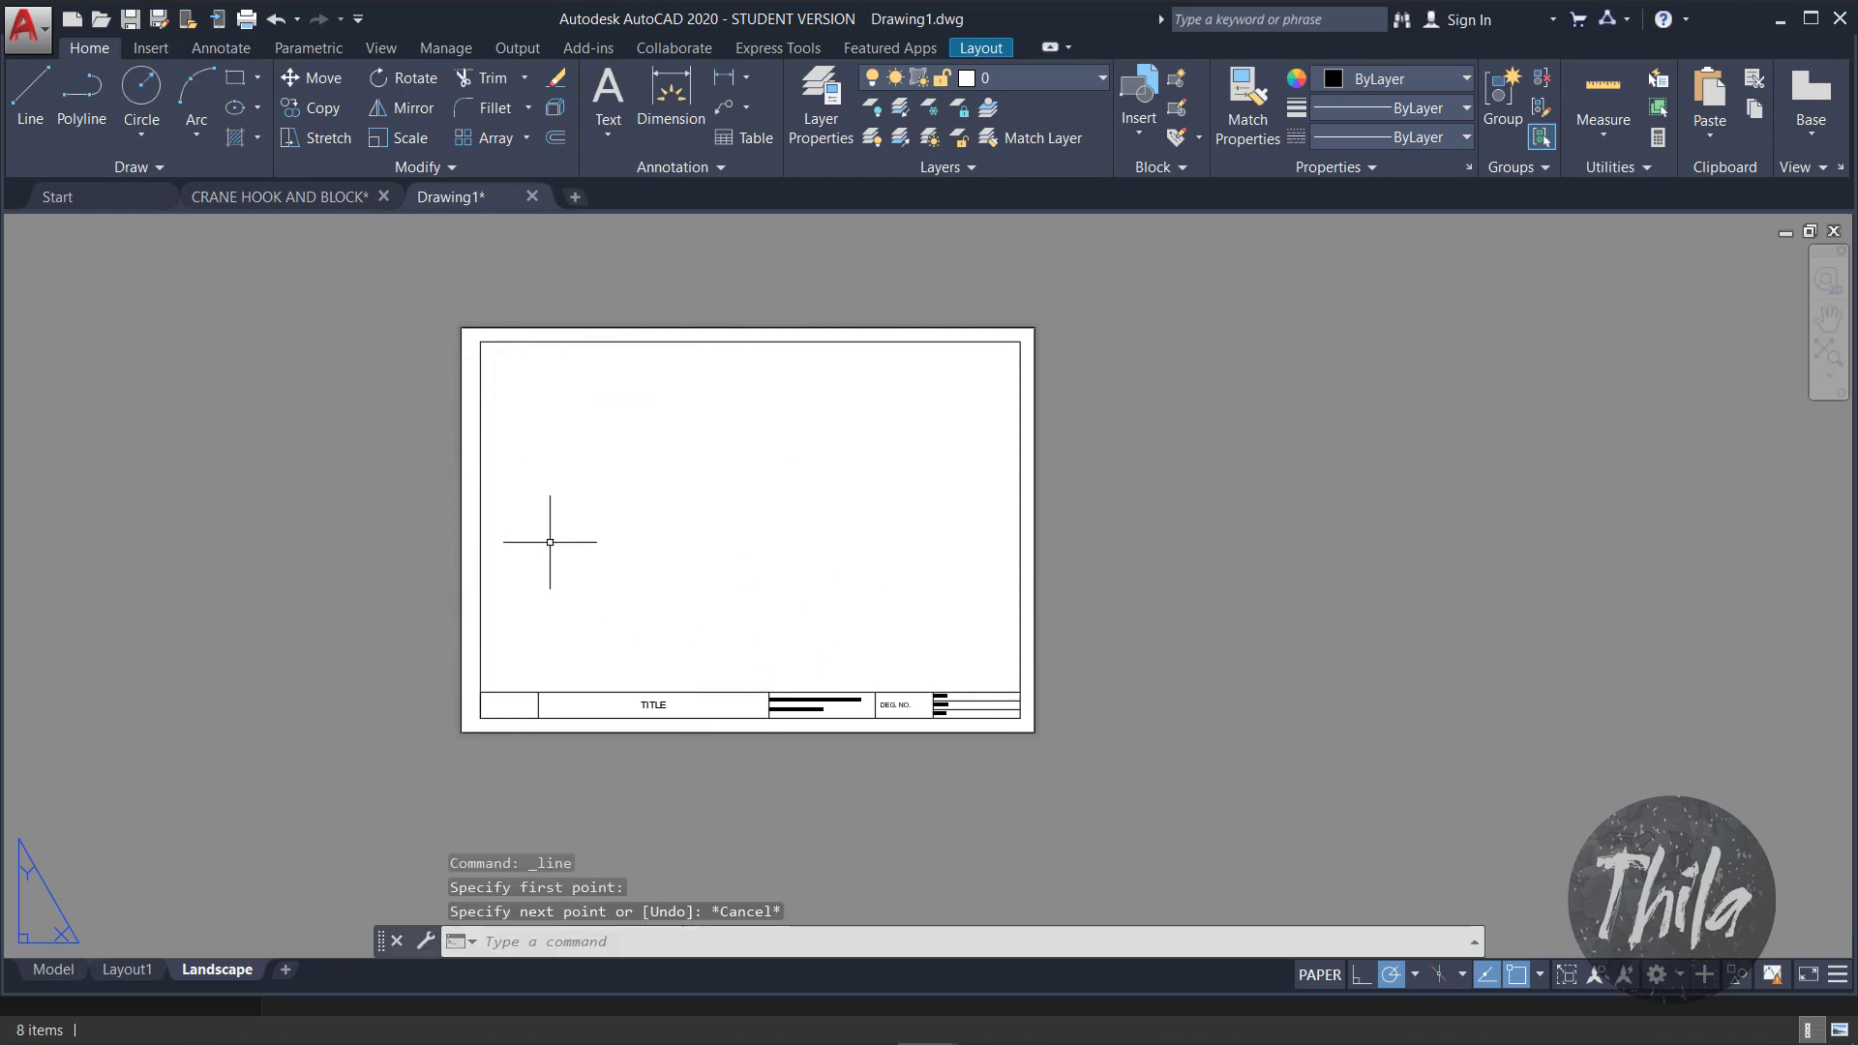
Step: In model space, move the whole crane block view horizontally to the right, away from the origin
click(71, 972)
click(829, 376)
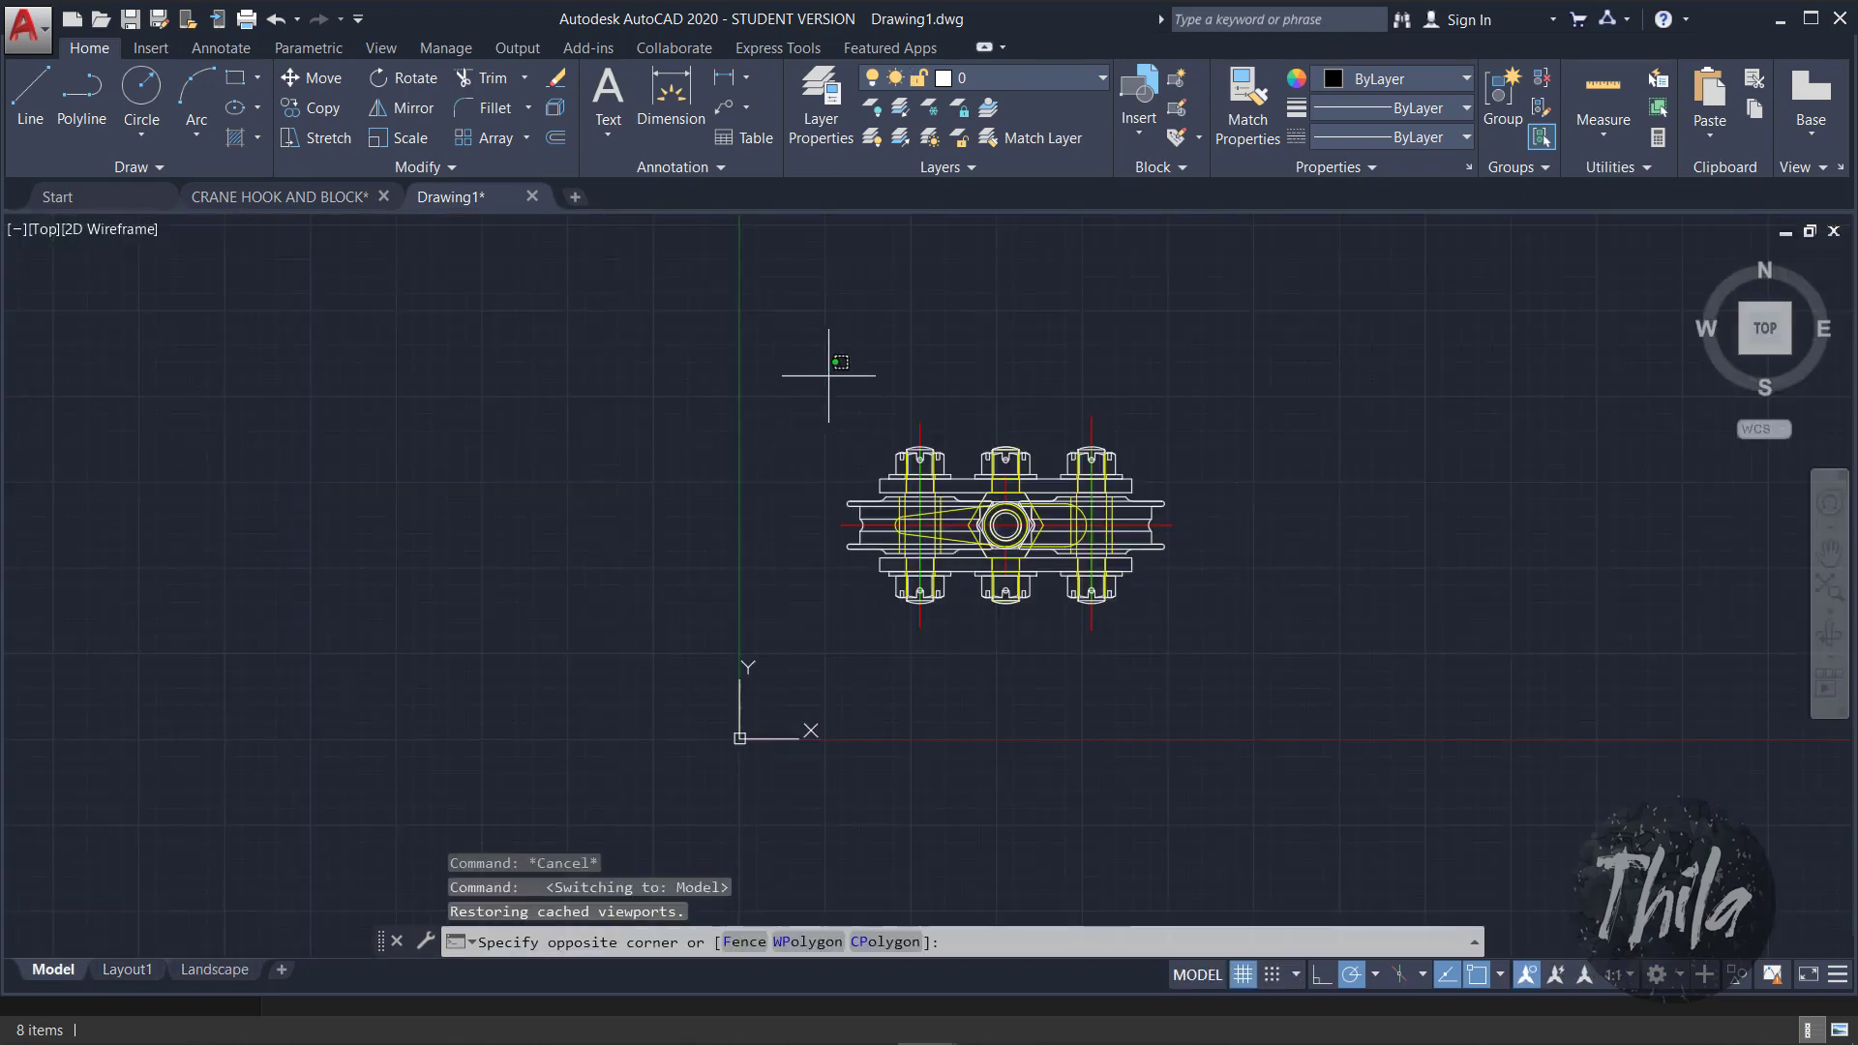
click(1378, 669)
click(311, 78)
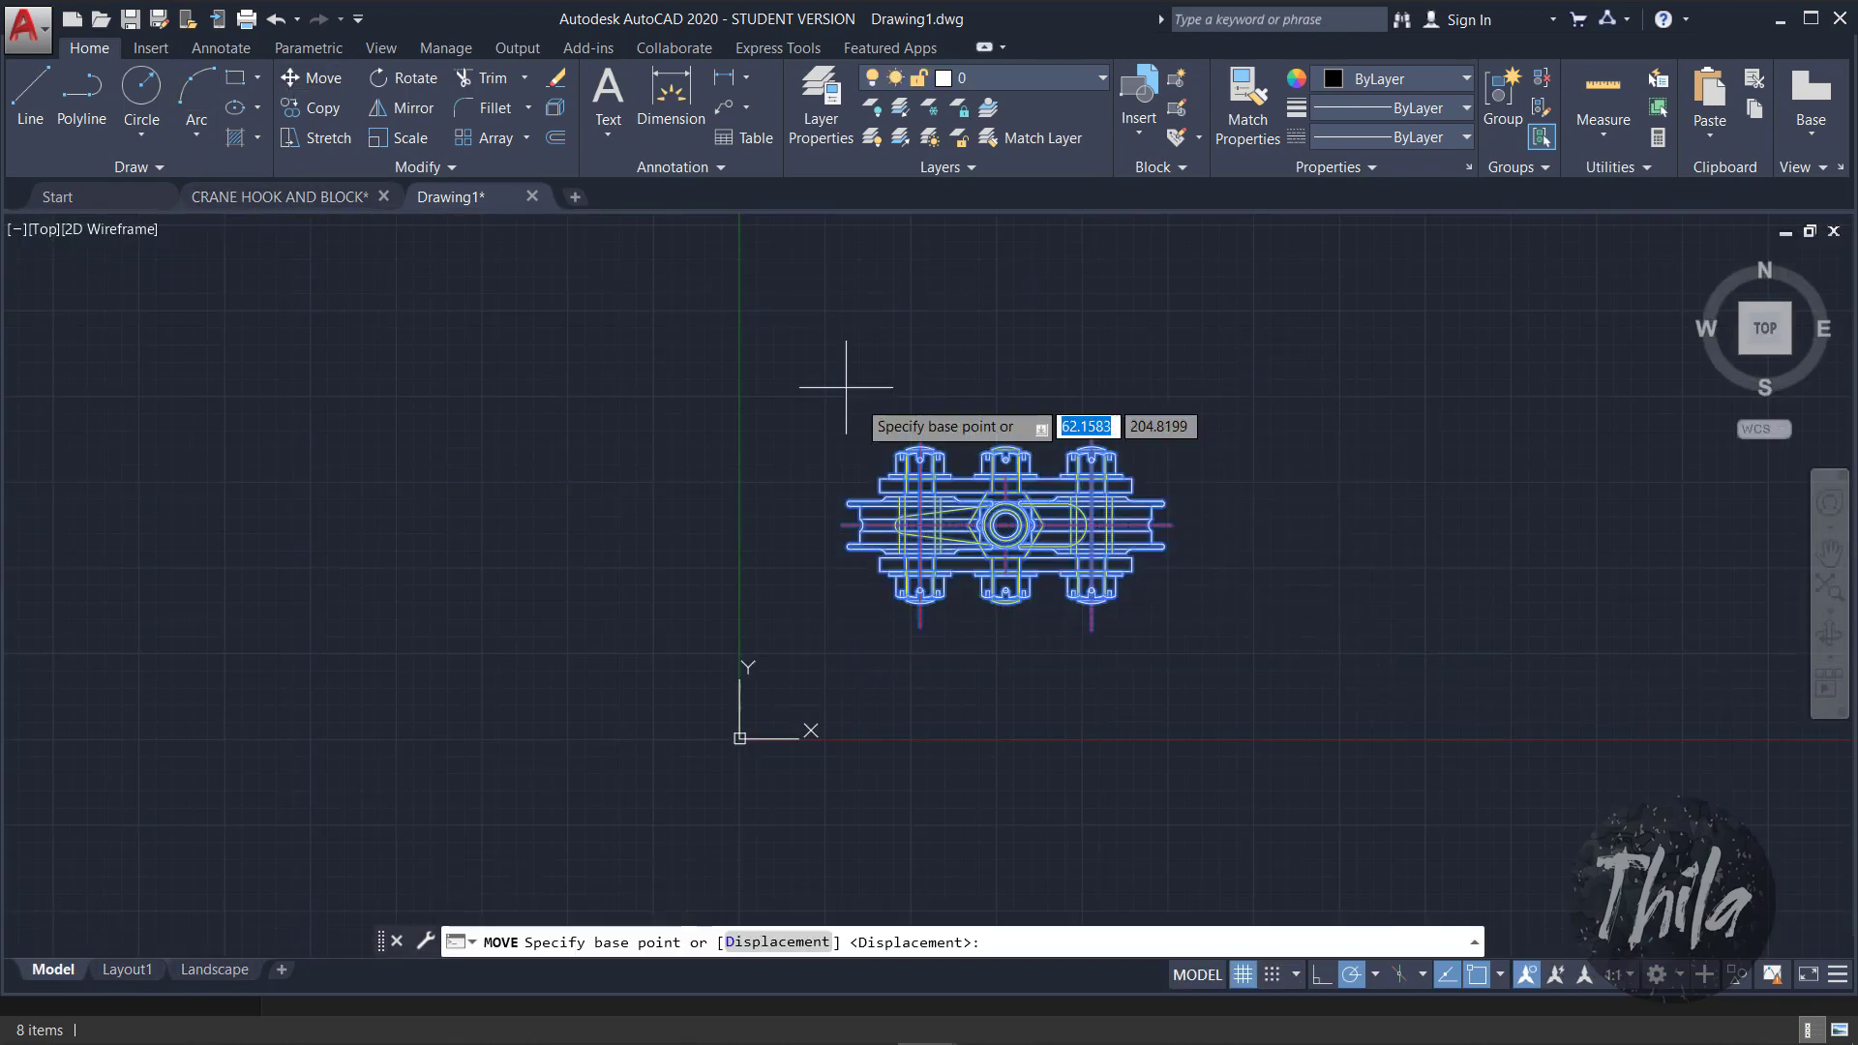
click(1006, 526)
click(1562, 525)
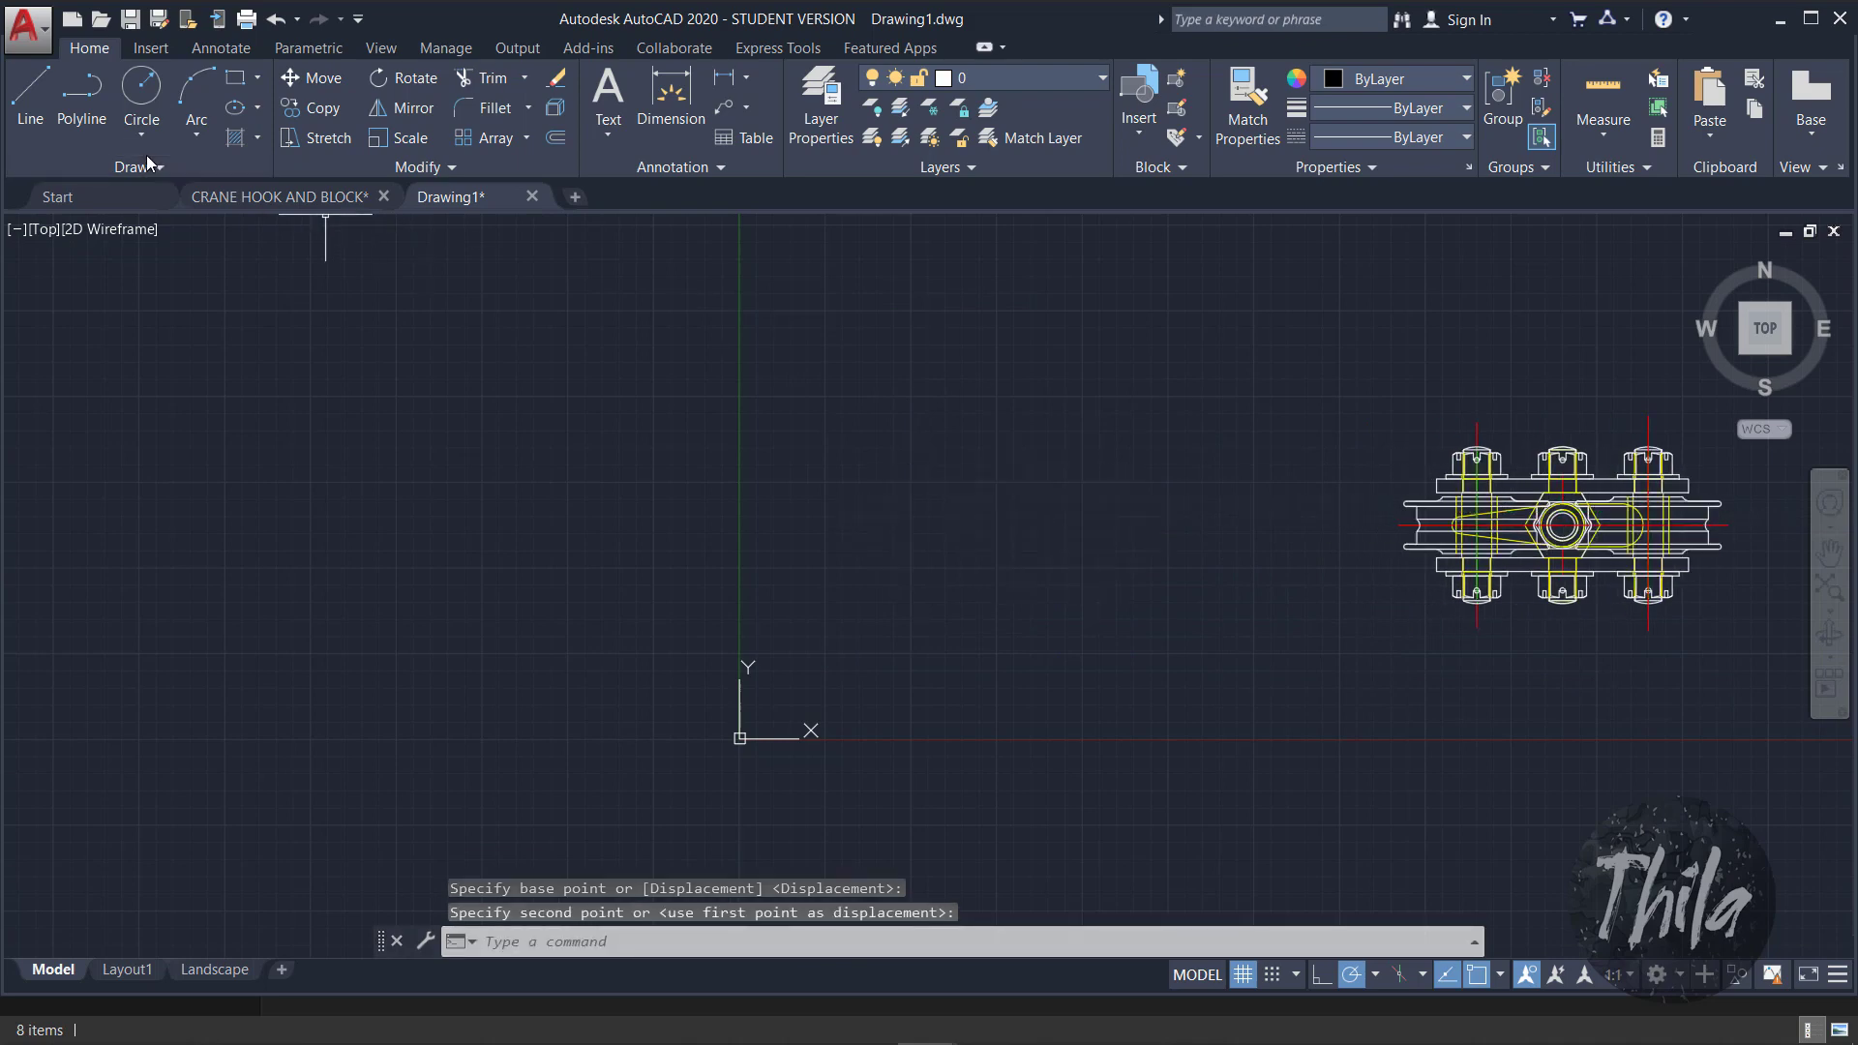
Step: Draw a rectangle from the origin 0,0 with its opposite corner at 559,363
click(235, 78)
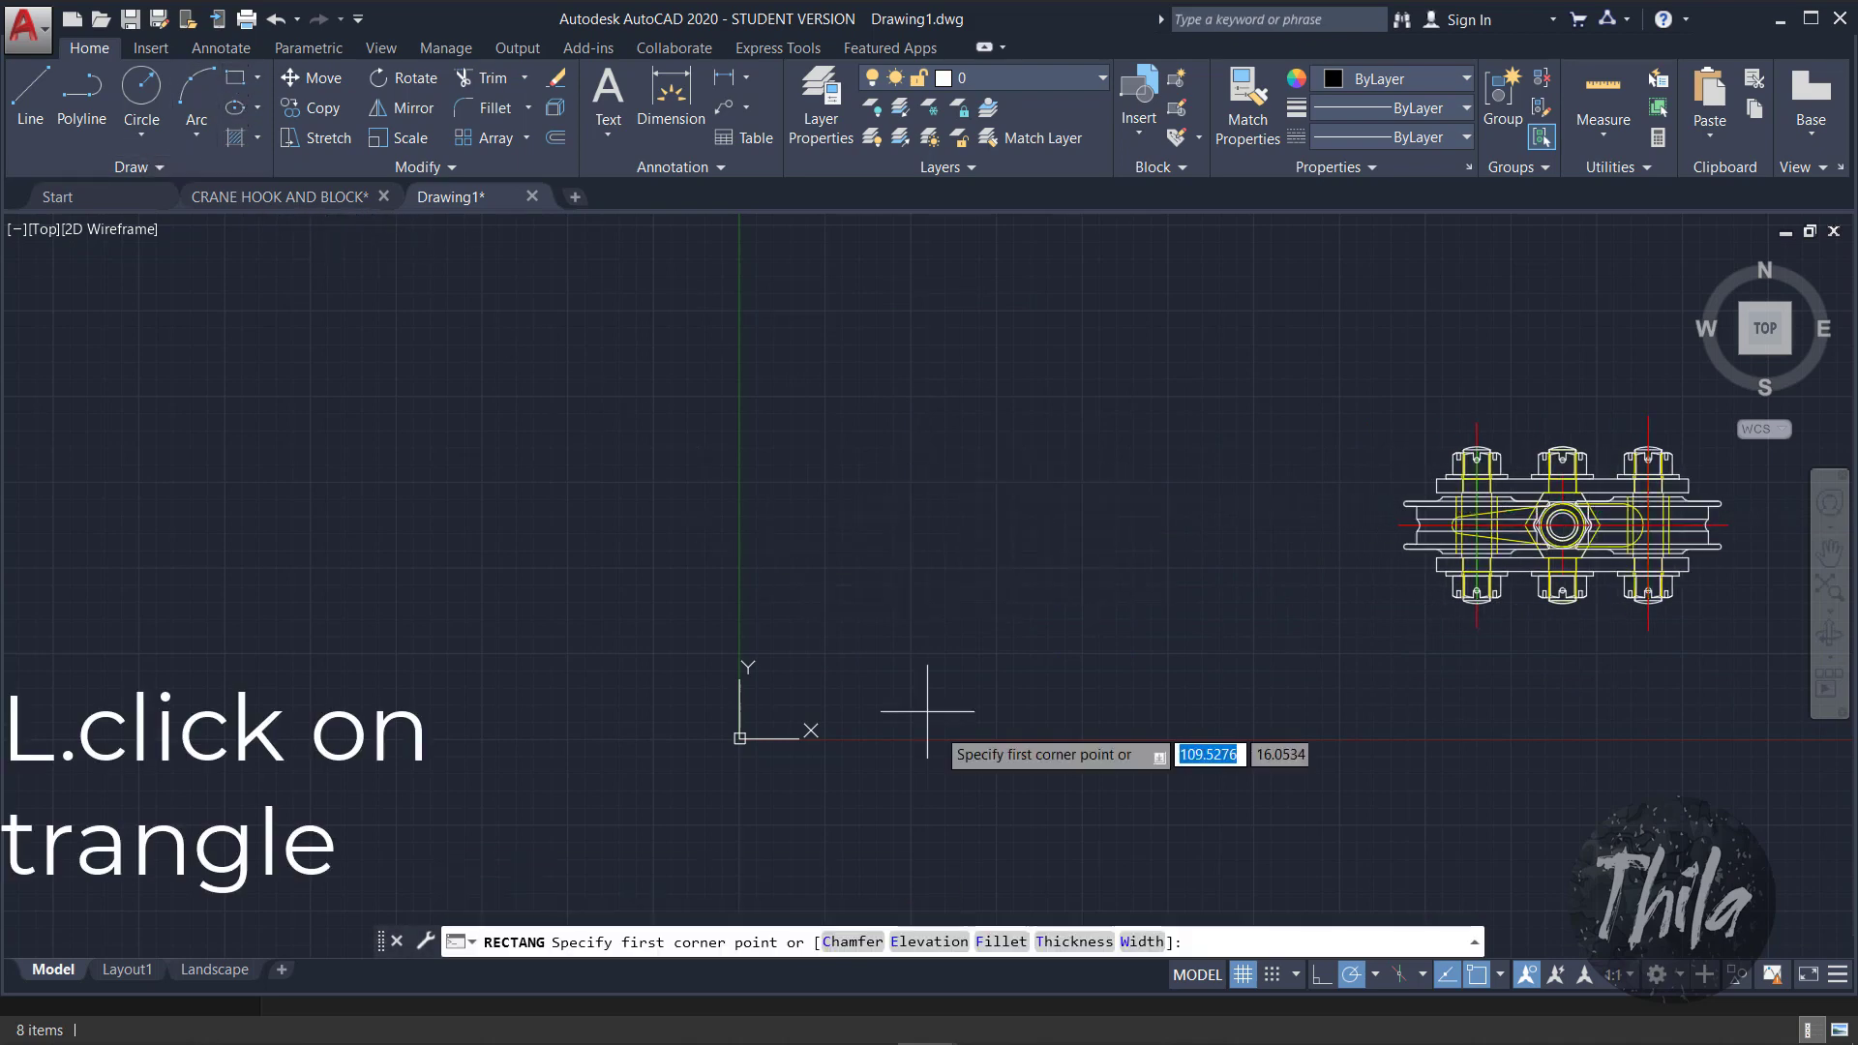
text(0)
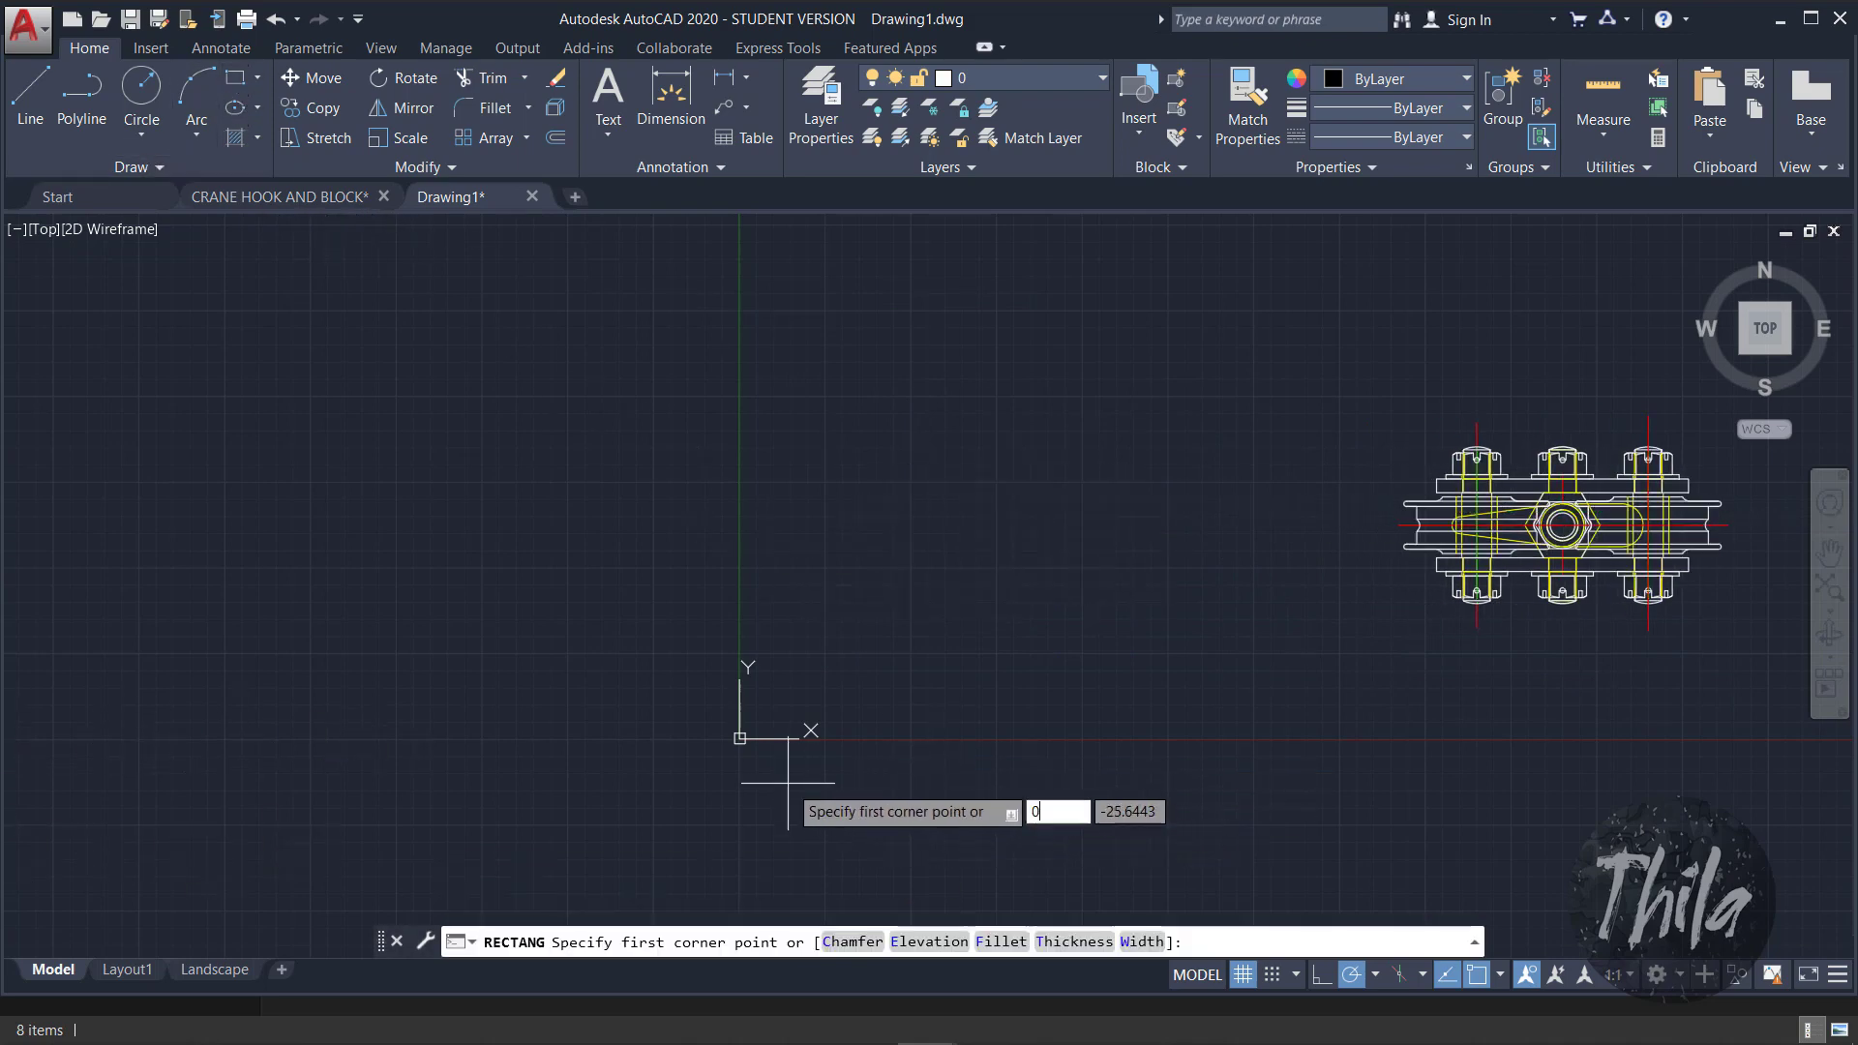
text(,0)
key(Return)
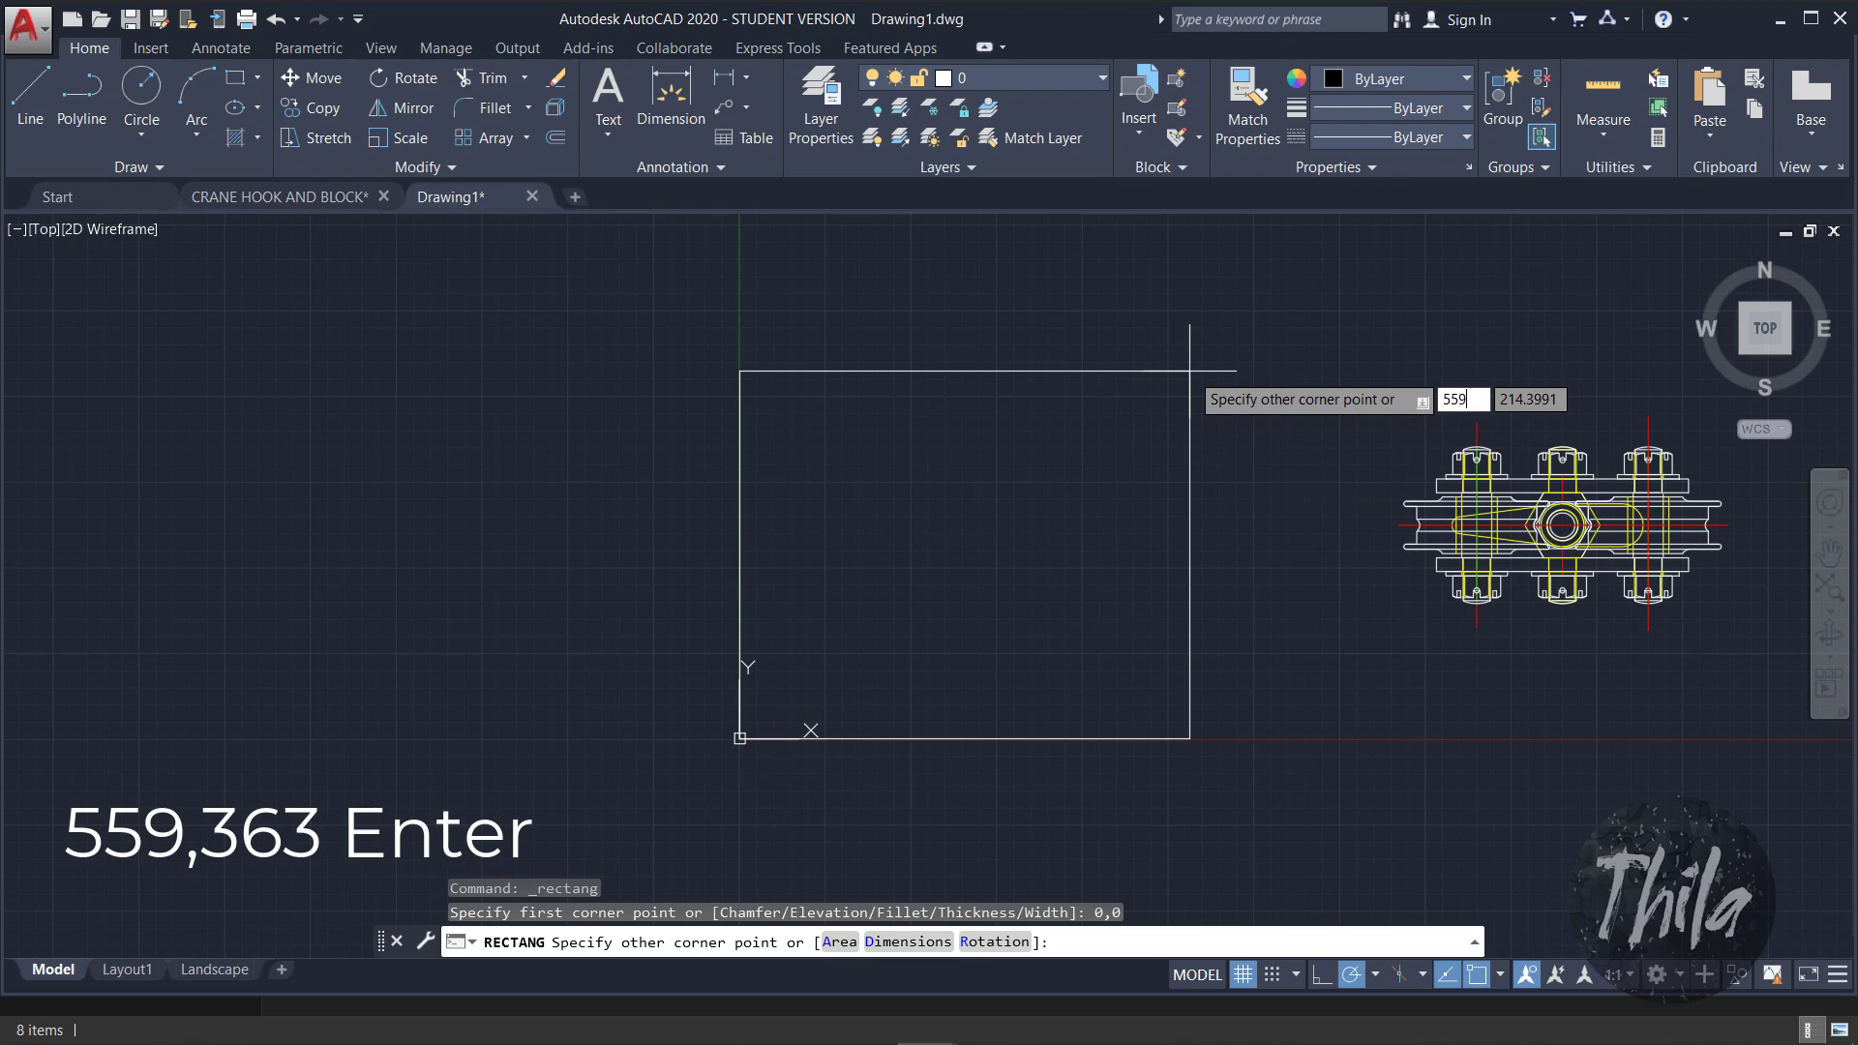
text(559,)
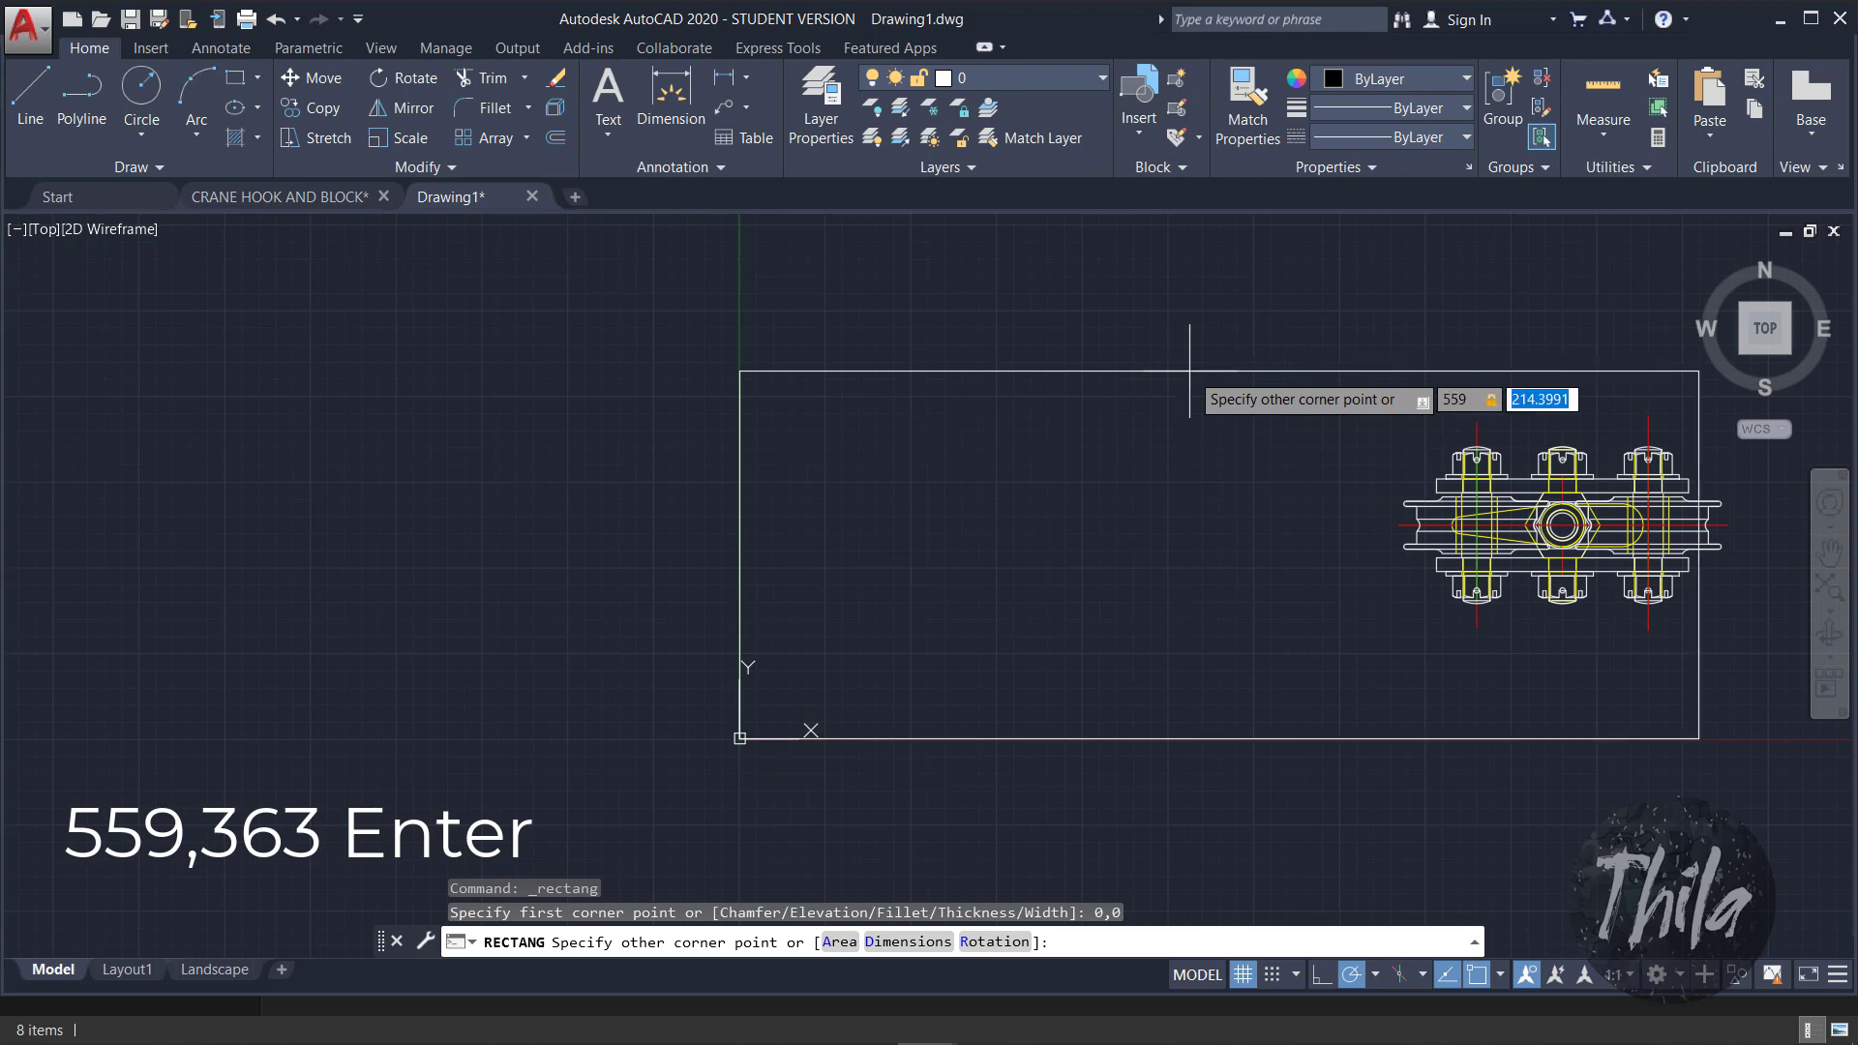
text(363)
key(Return)
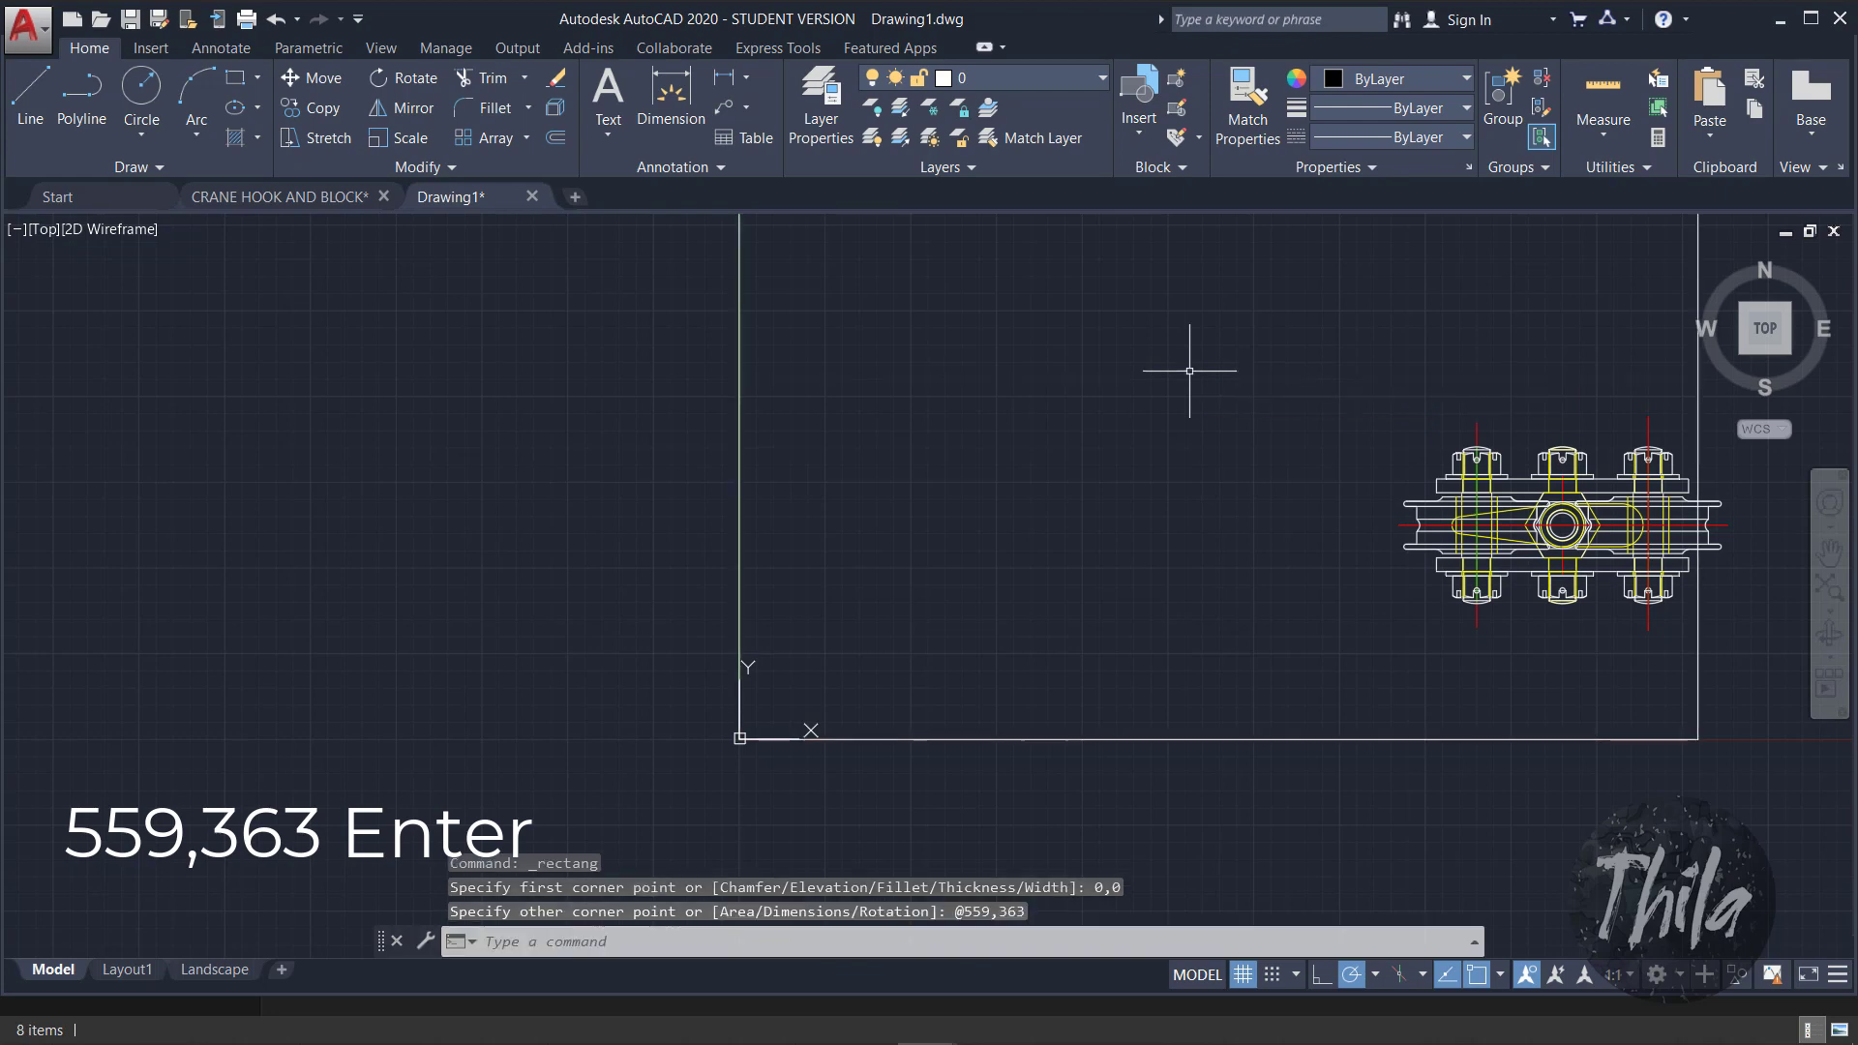
Step: Move the crane block view farther right until it lies completely outside the rectangle
click(975, 407)
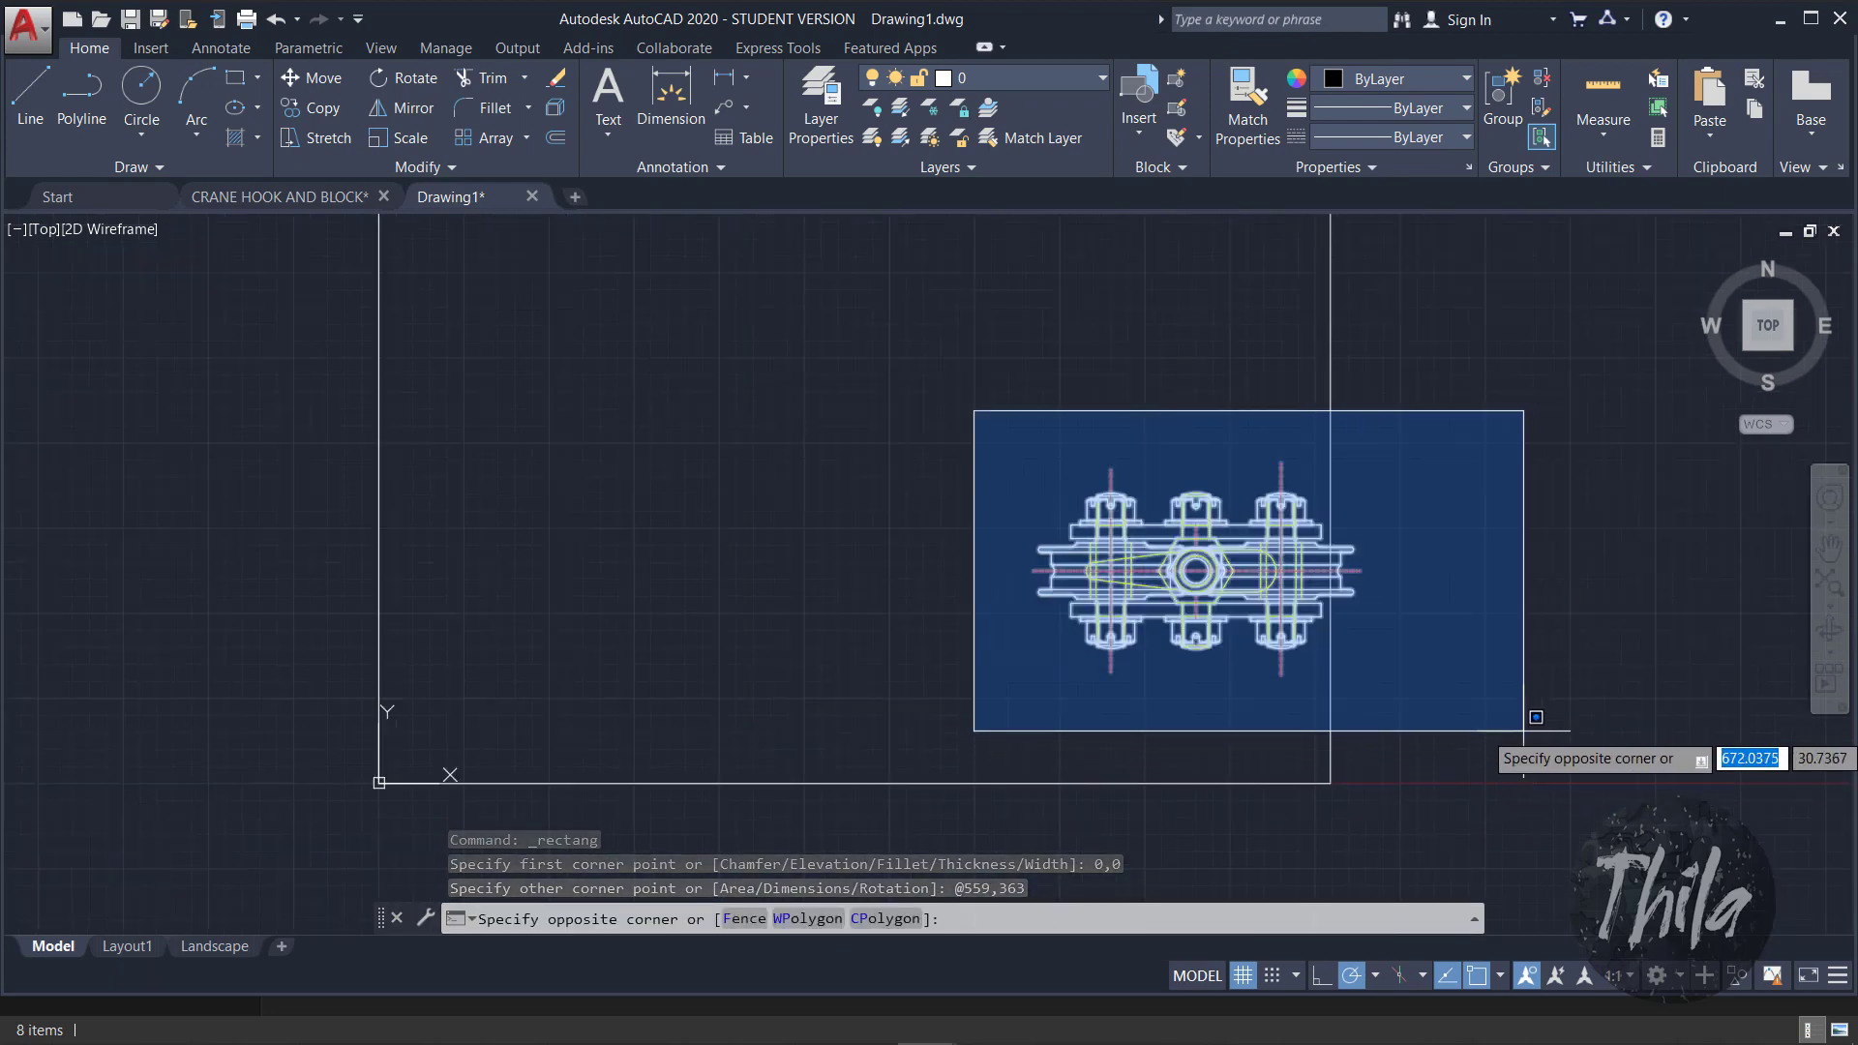
click(1523, 642)
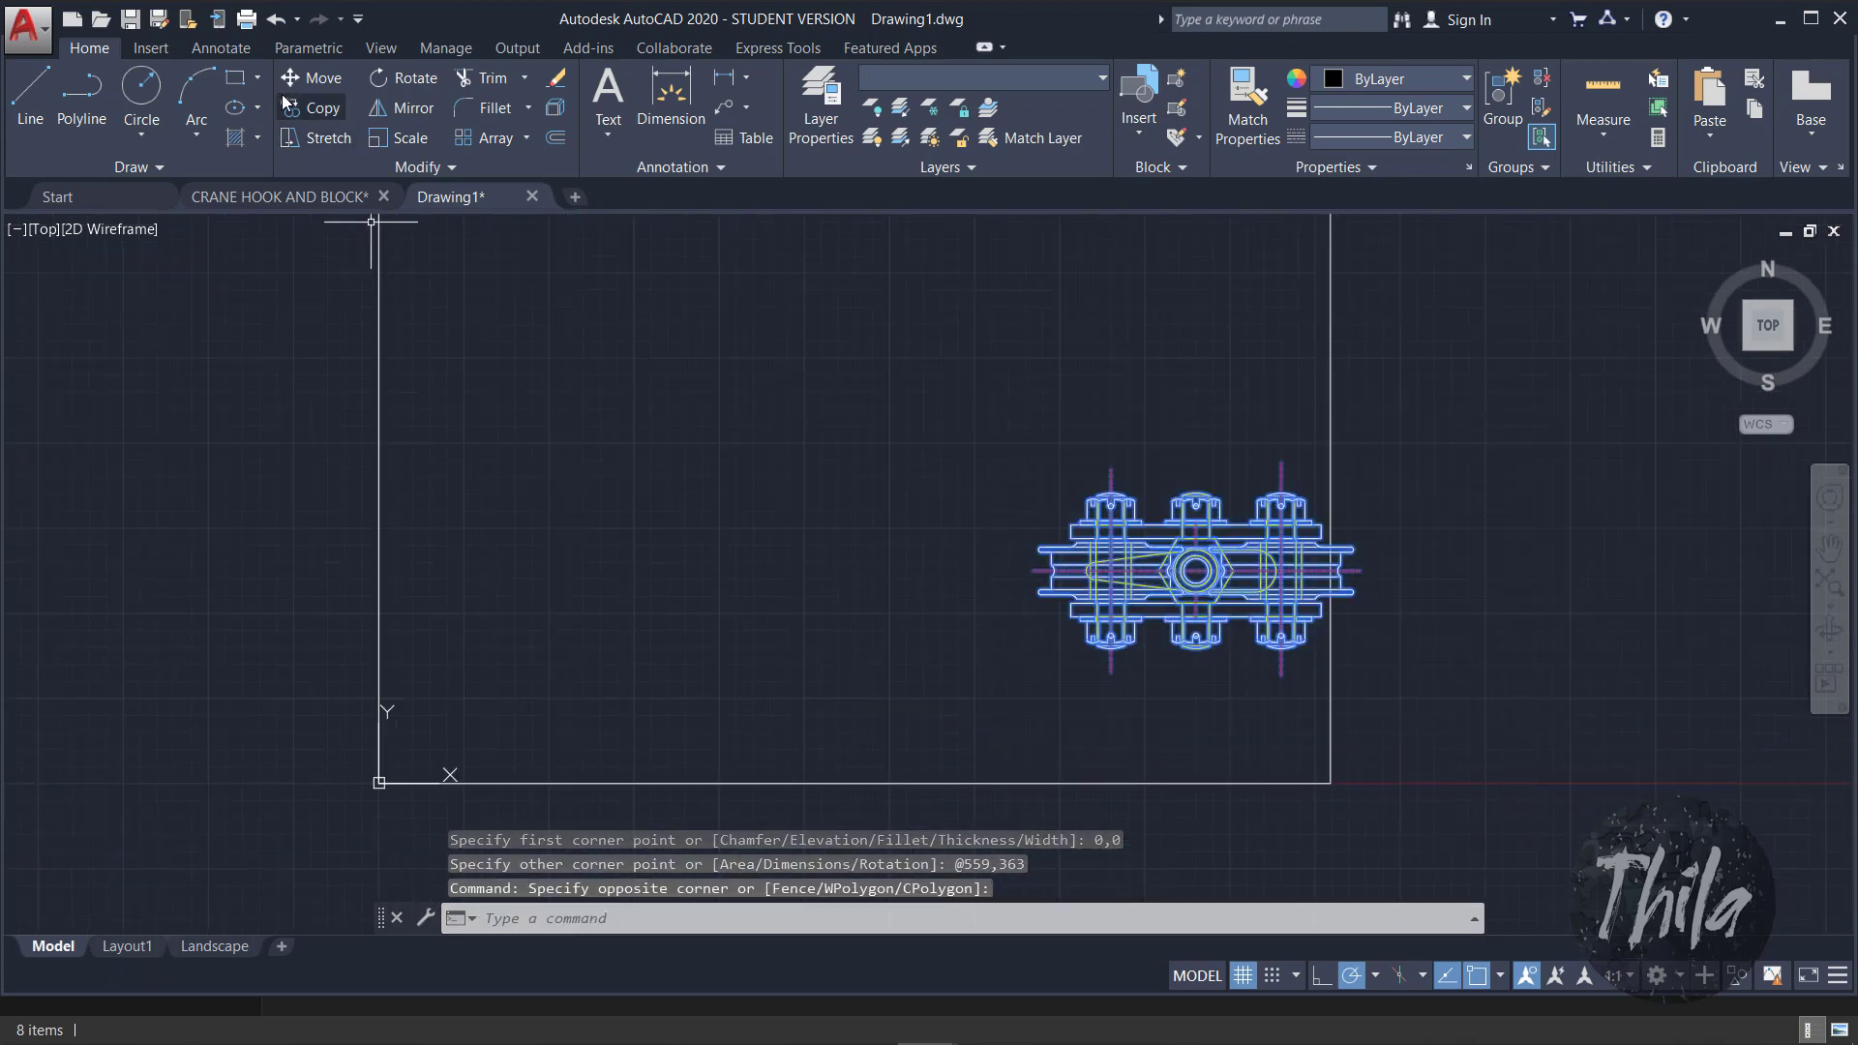
click(307, 77)
click(1197, 571)
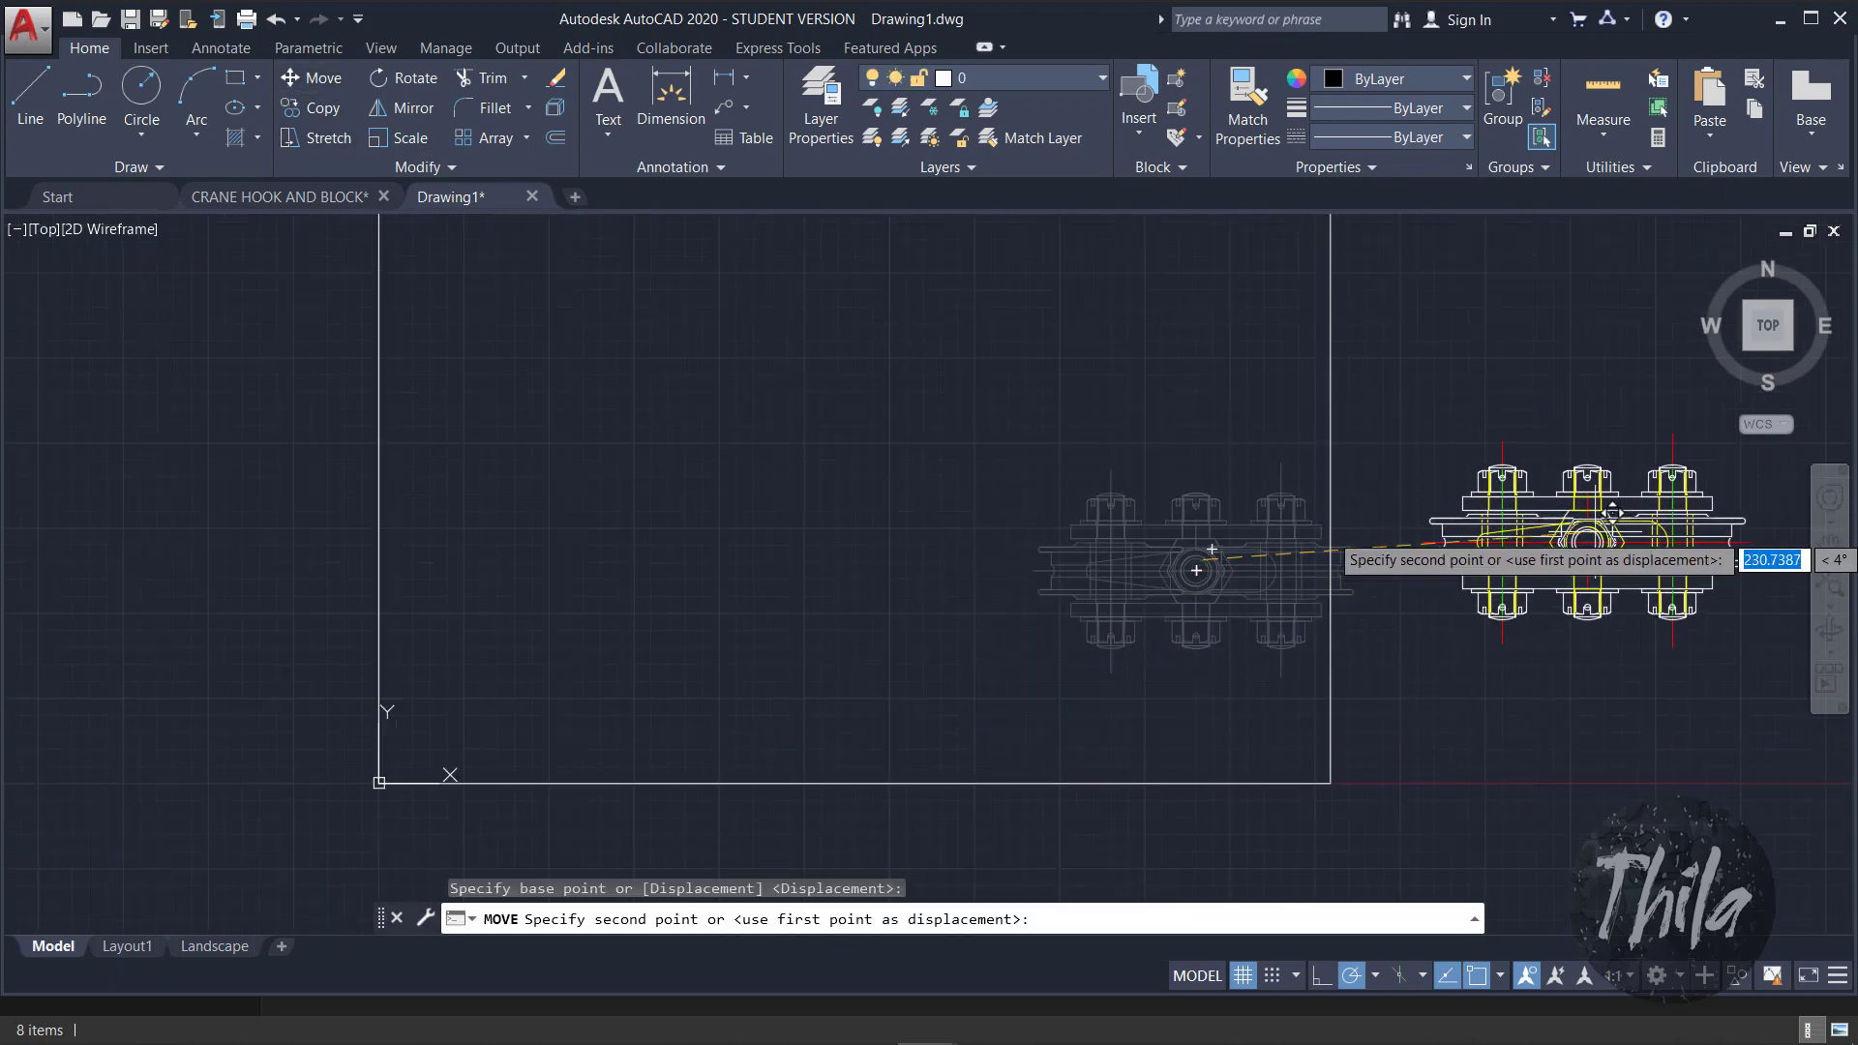
click(1587, 539)
scroll(1394, 581, down, 6)
scroll(1211, 514, up, 2)
middle_drag(1211, 514, 919, 449)
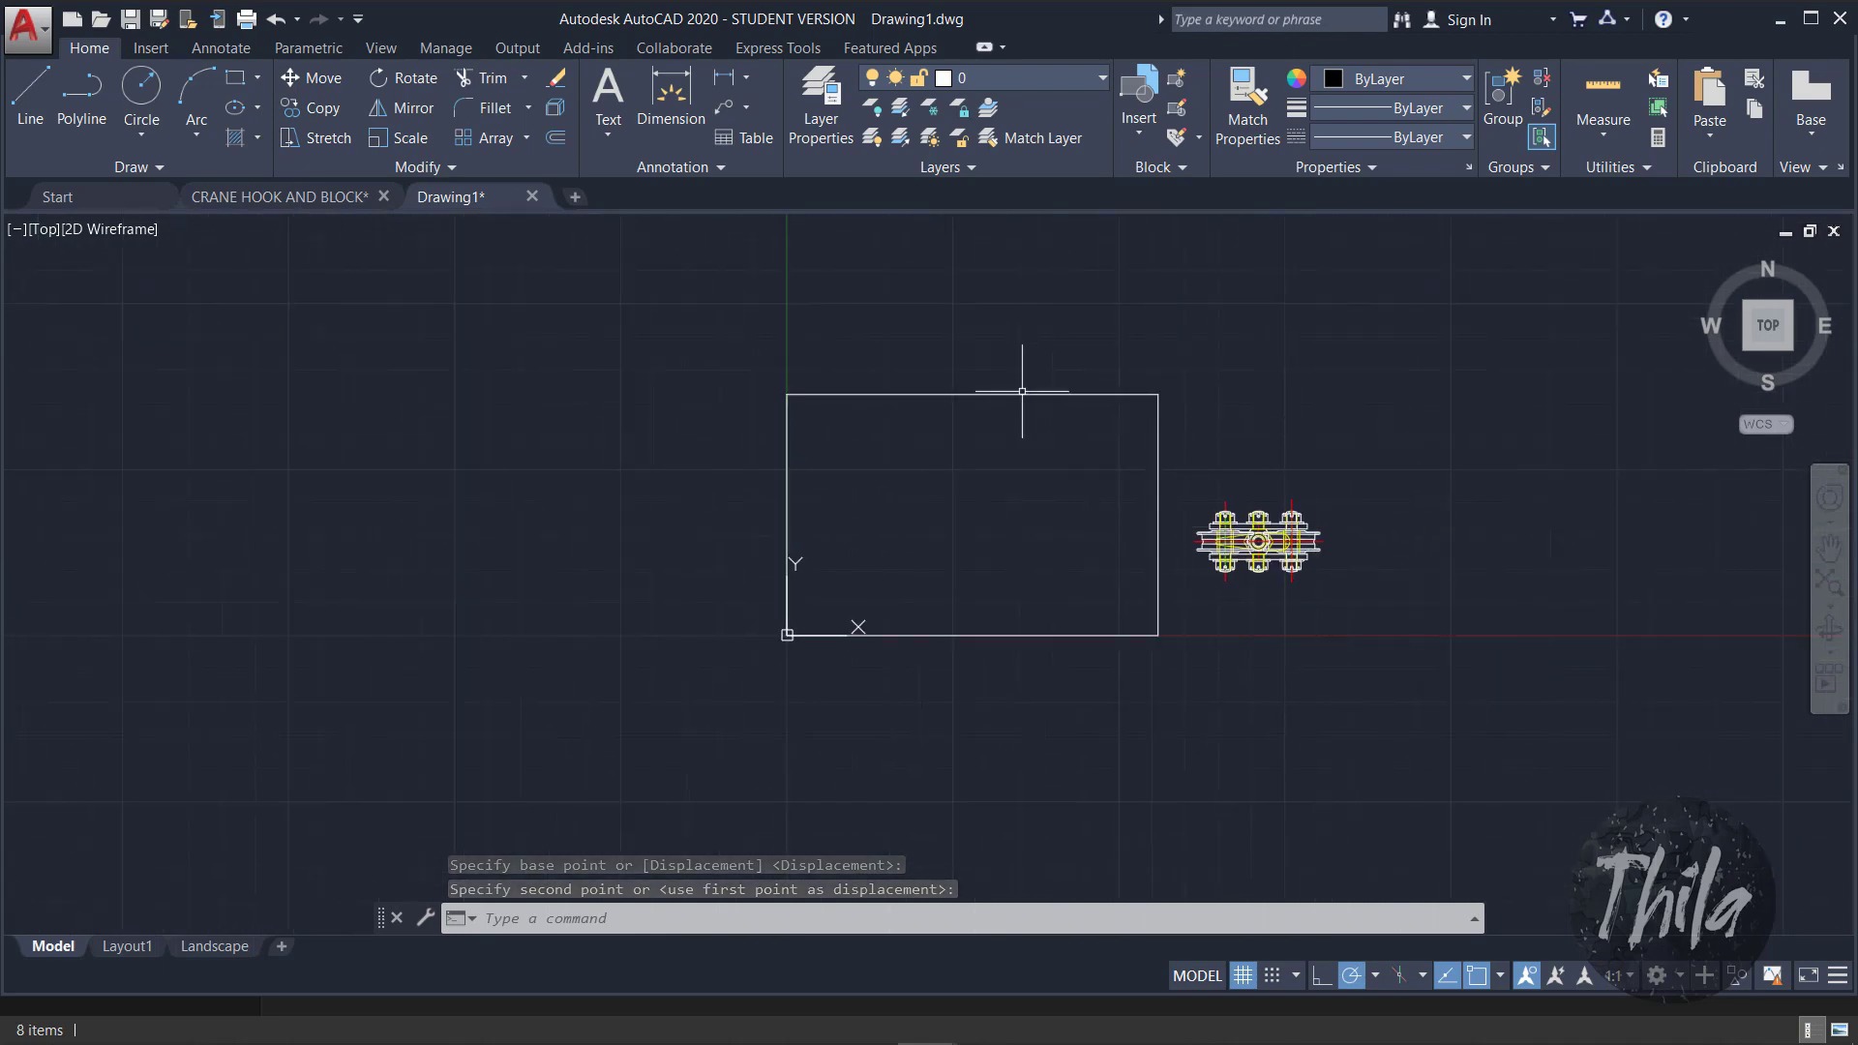
scroll(929, 502, up, 2)
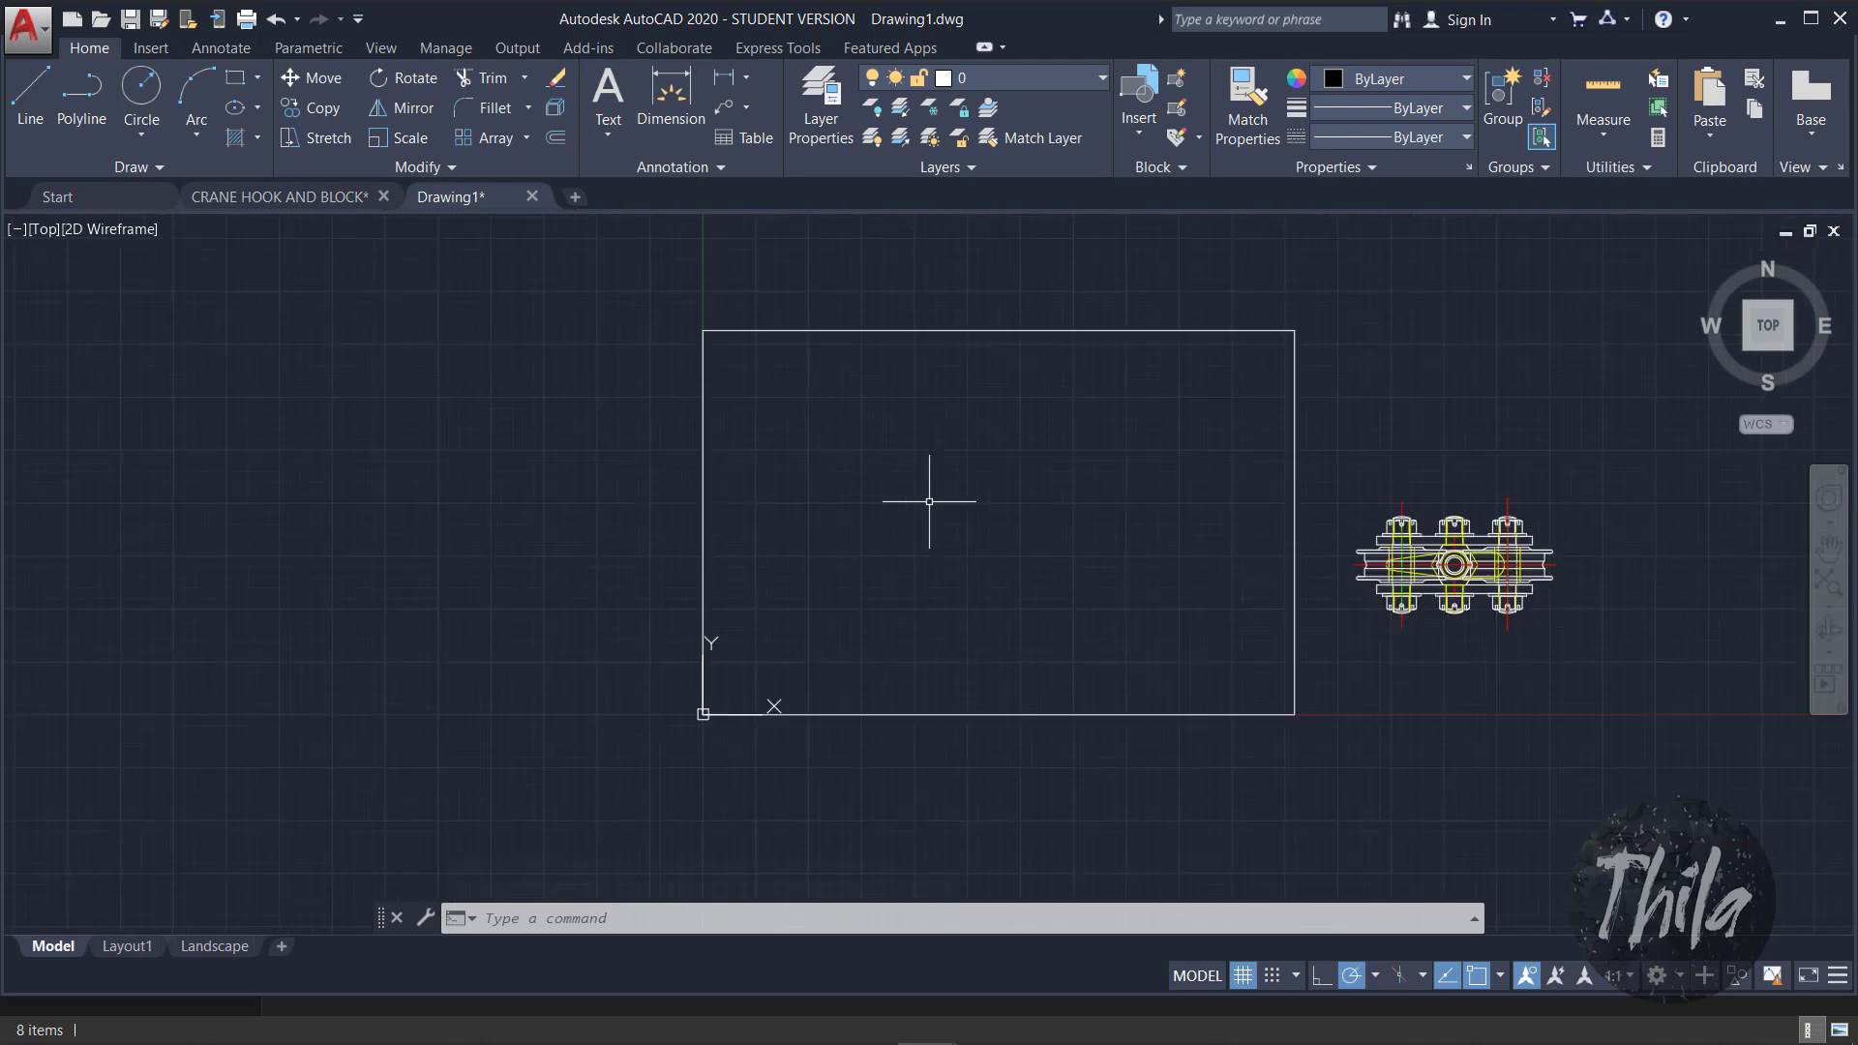
Step: Explode the 559 by 363 rectangle into separate lines and clear the selection
click(979, 713)
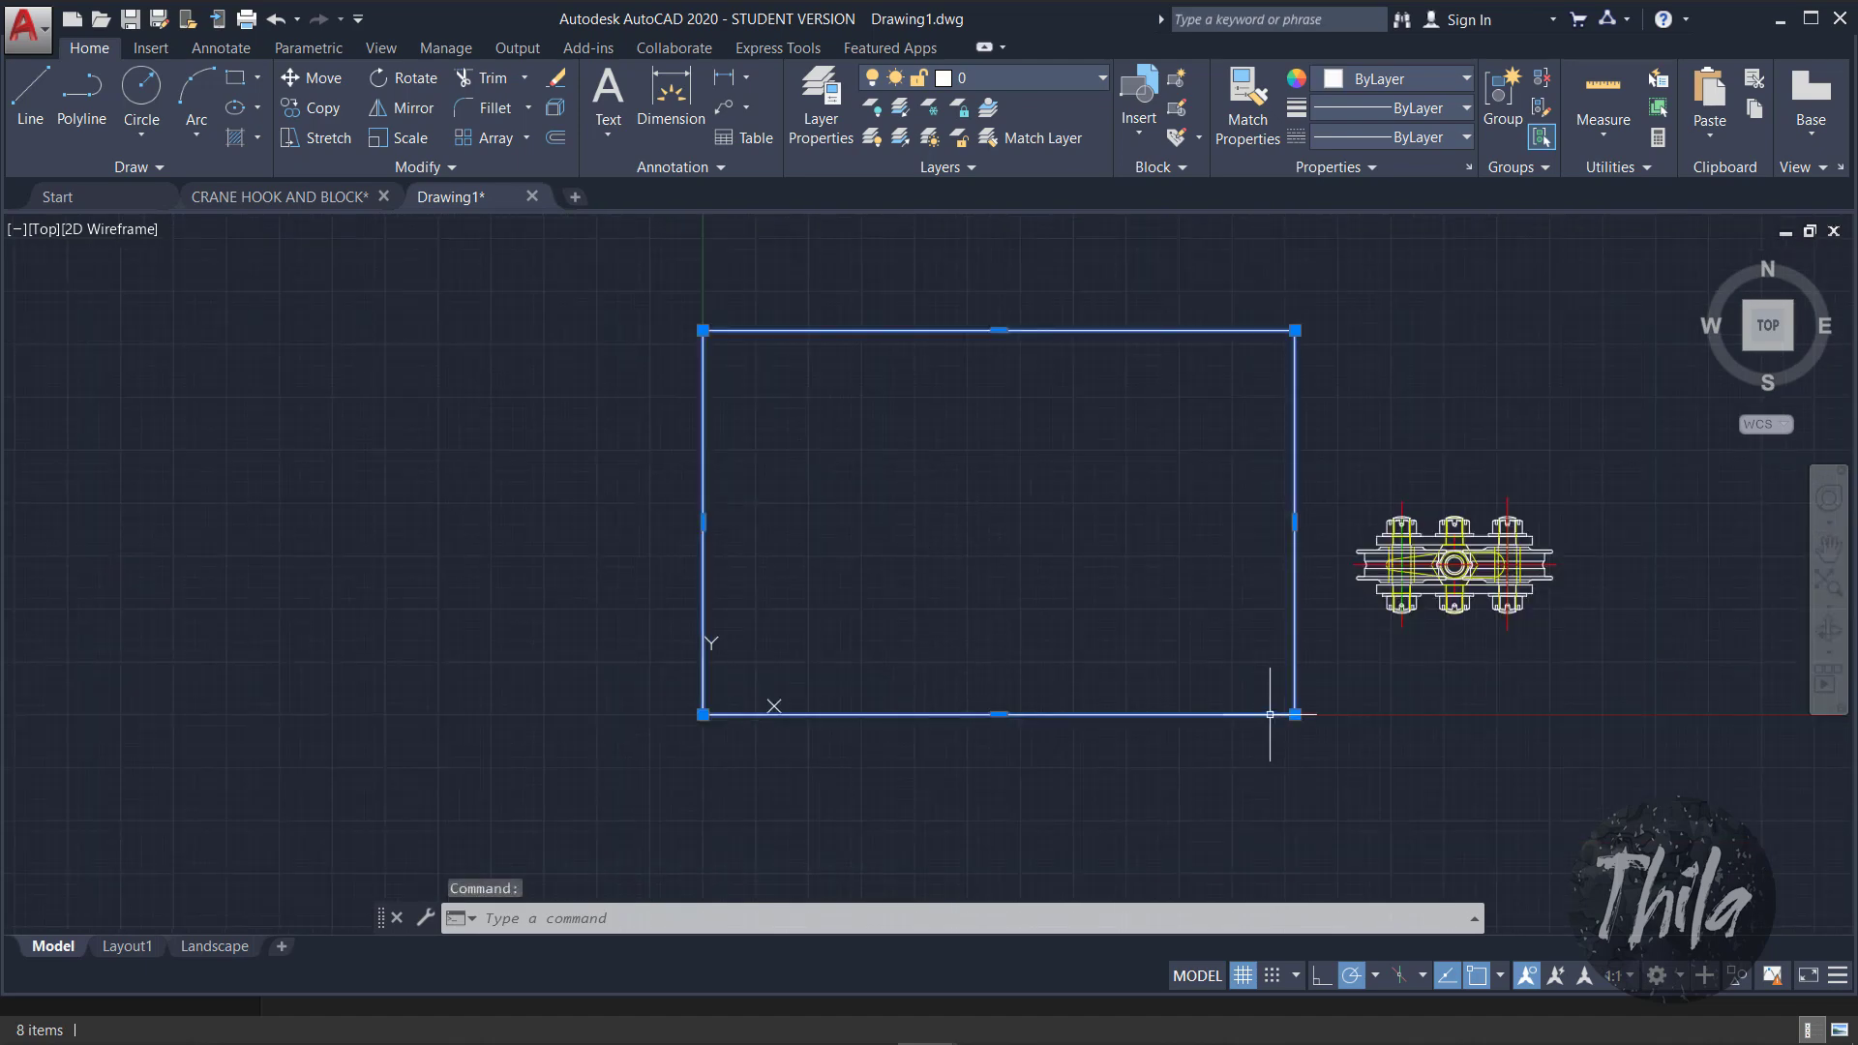
text(E)
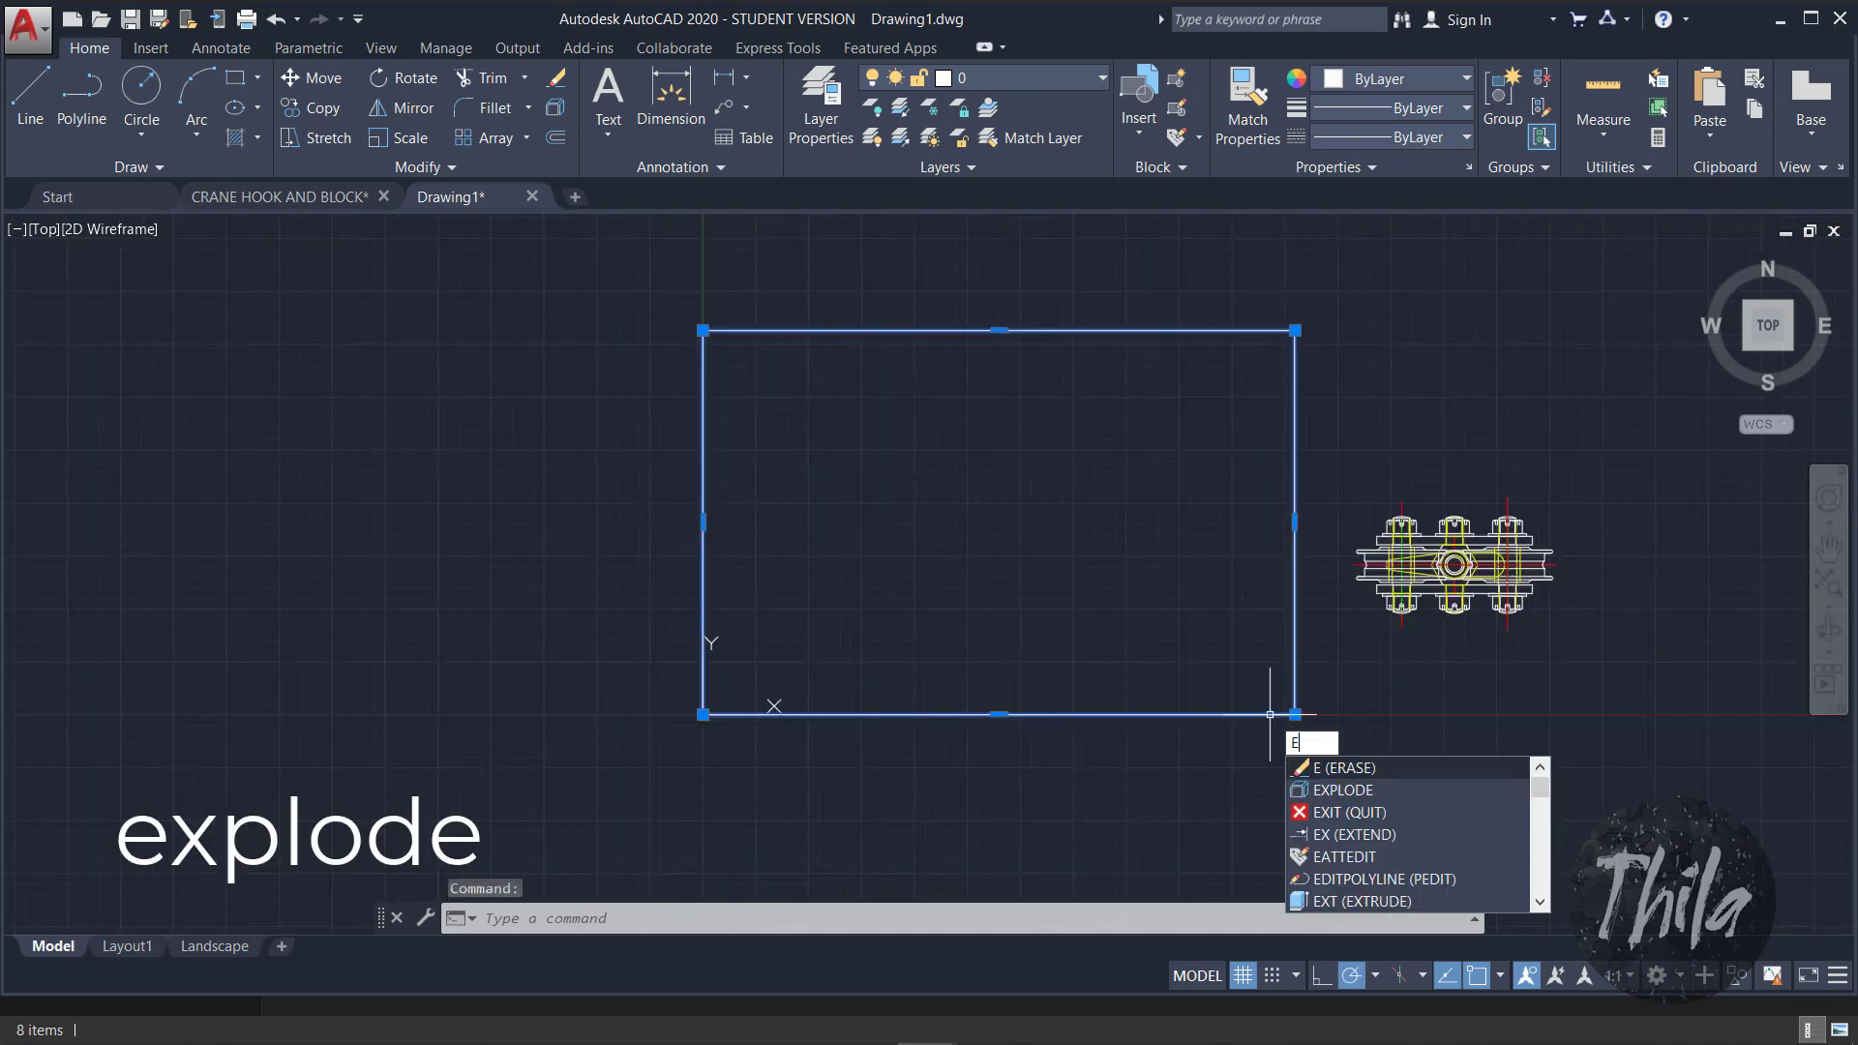
text(Xplo)
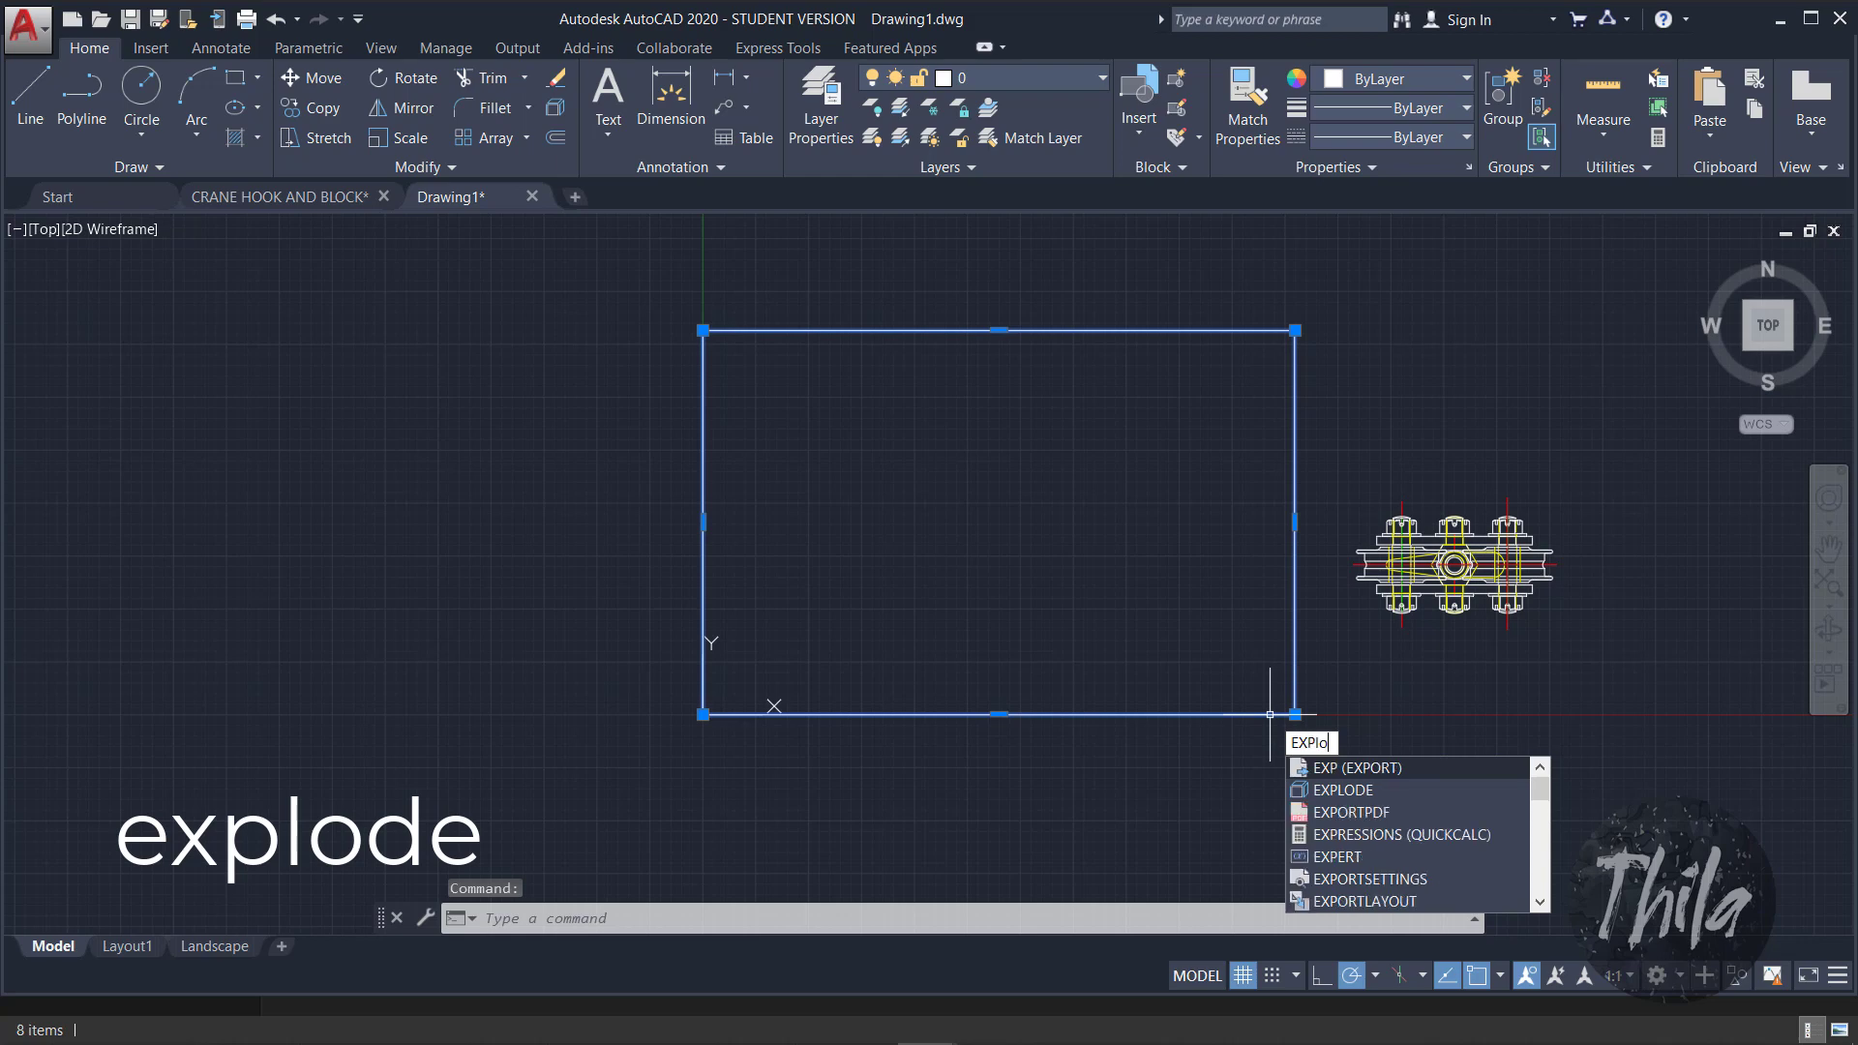
text(de)
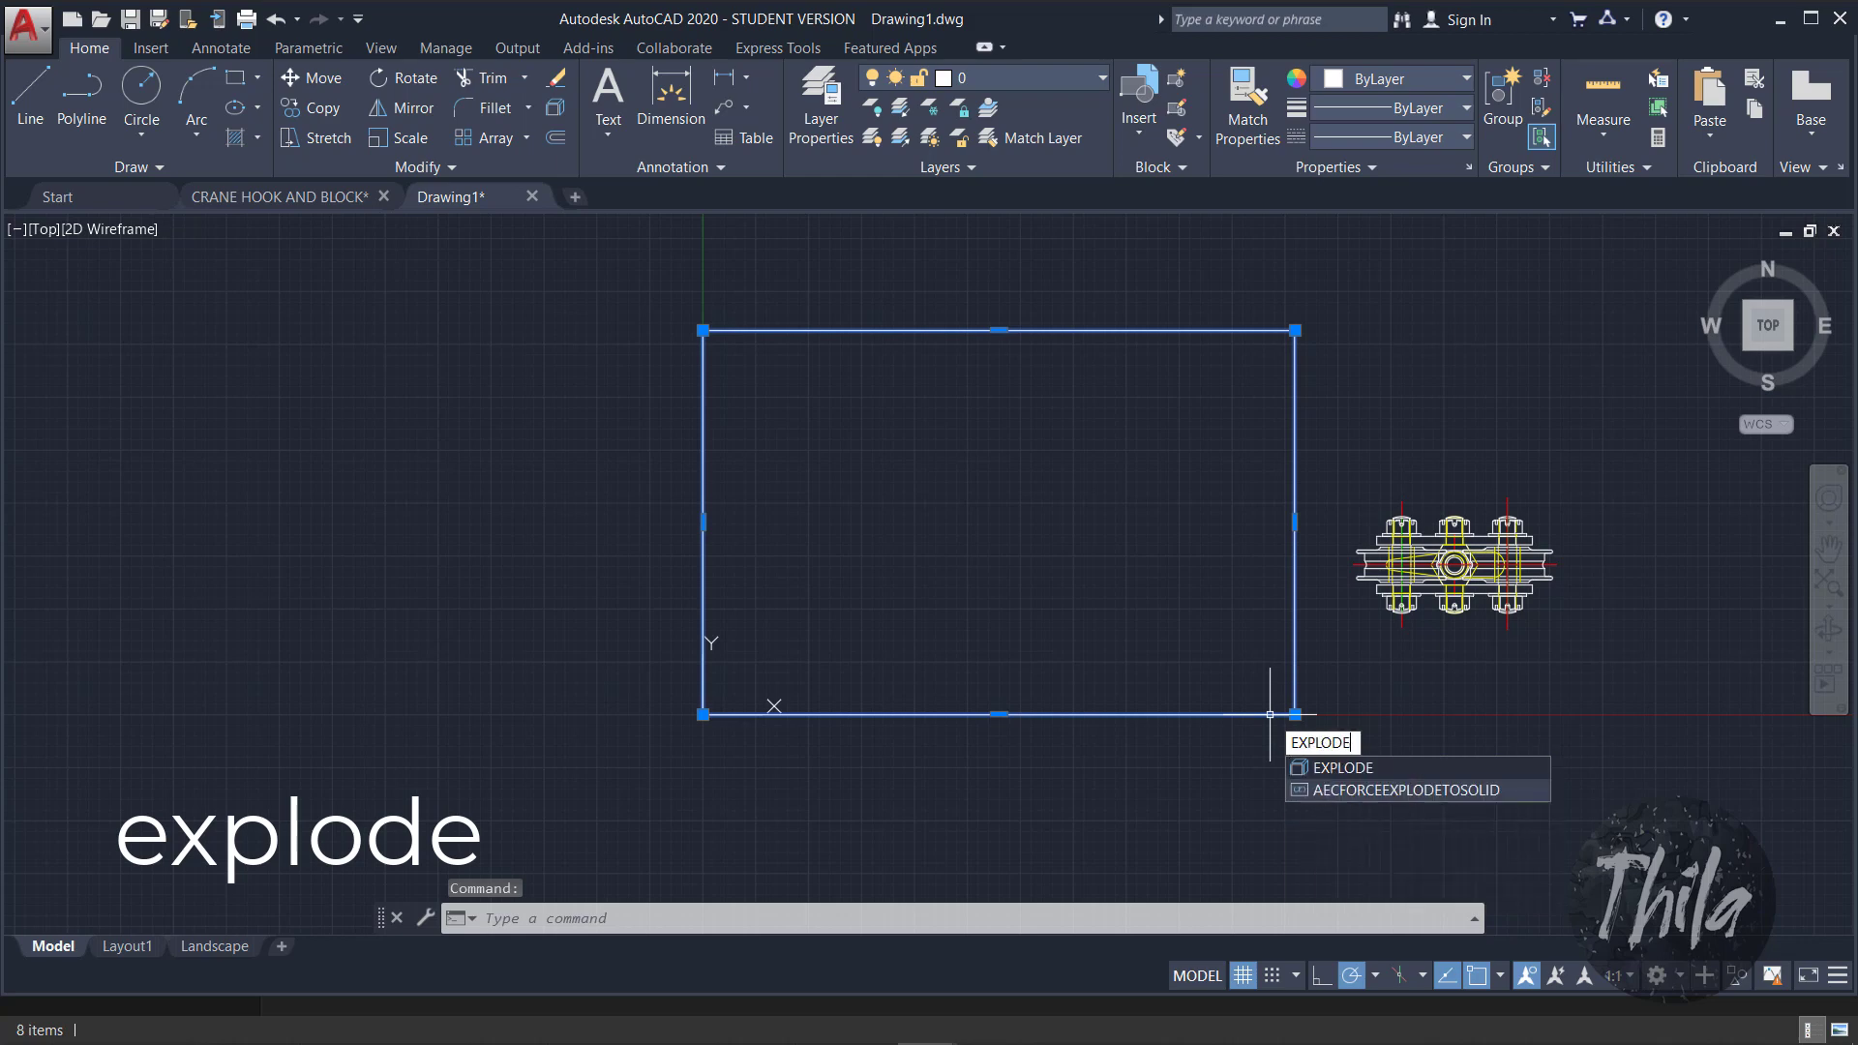
key(Return)
click(1270, 715)
key(Escape)
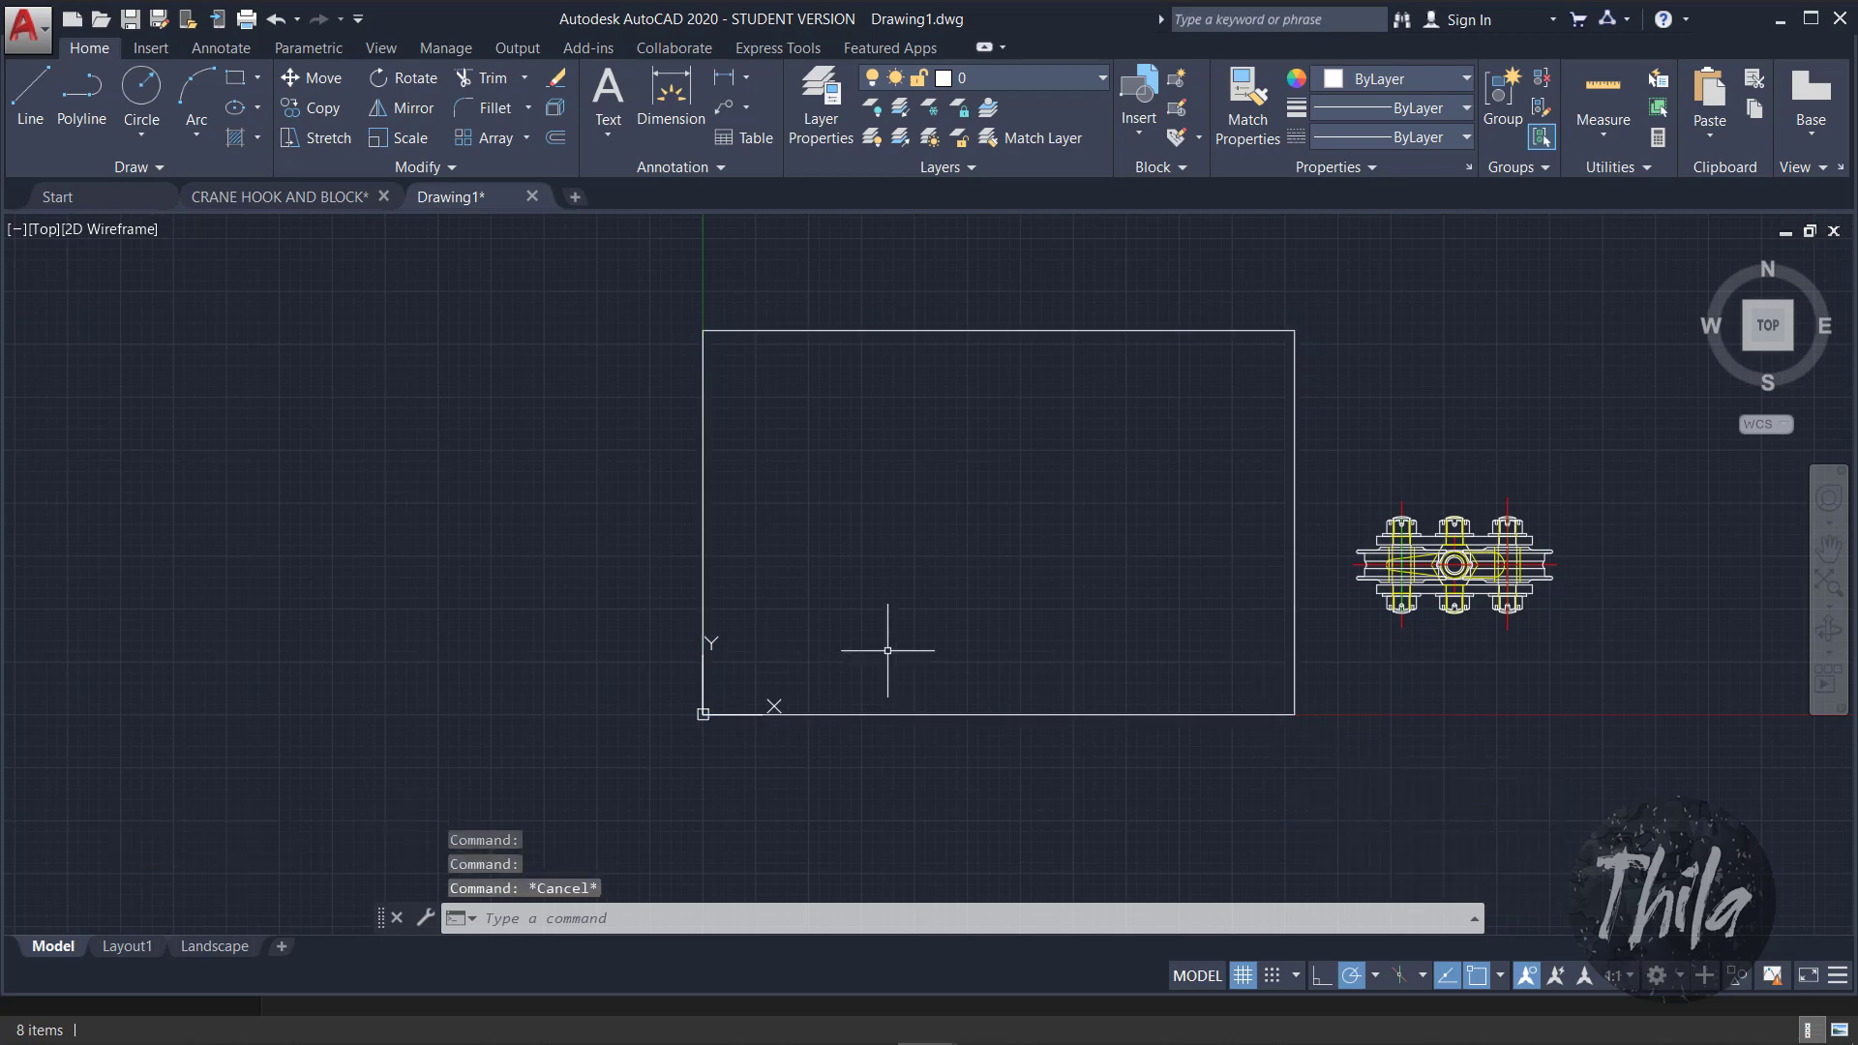
Step: Shorten the frame's left and bottom edges to their midpoints, keeping their shared corner at the origin
click(704, 542)
click(702, 330)
click(702, 522)
click(1280, 715)
click(1295, 715)
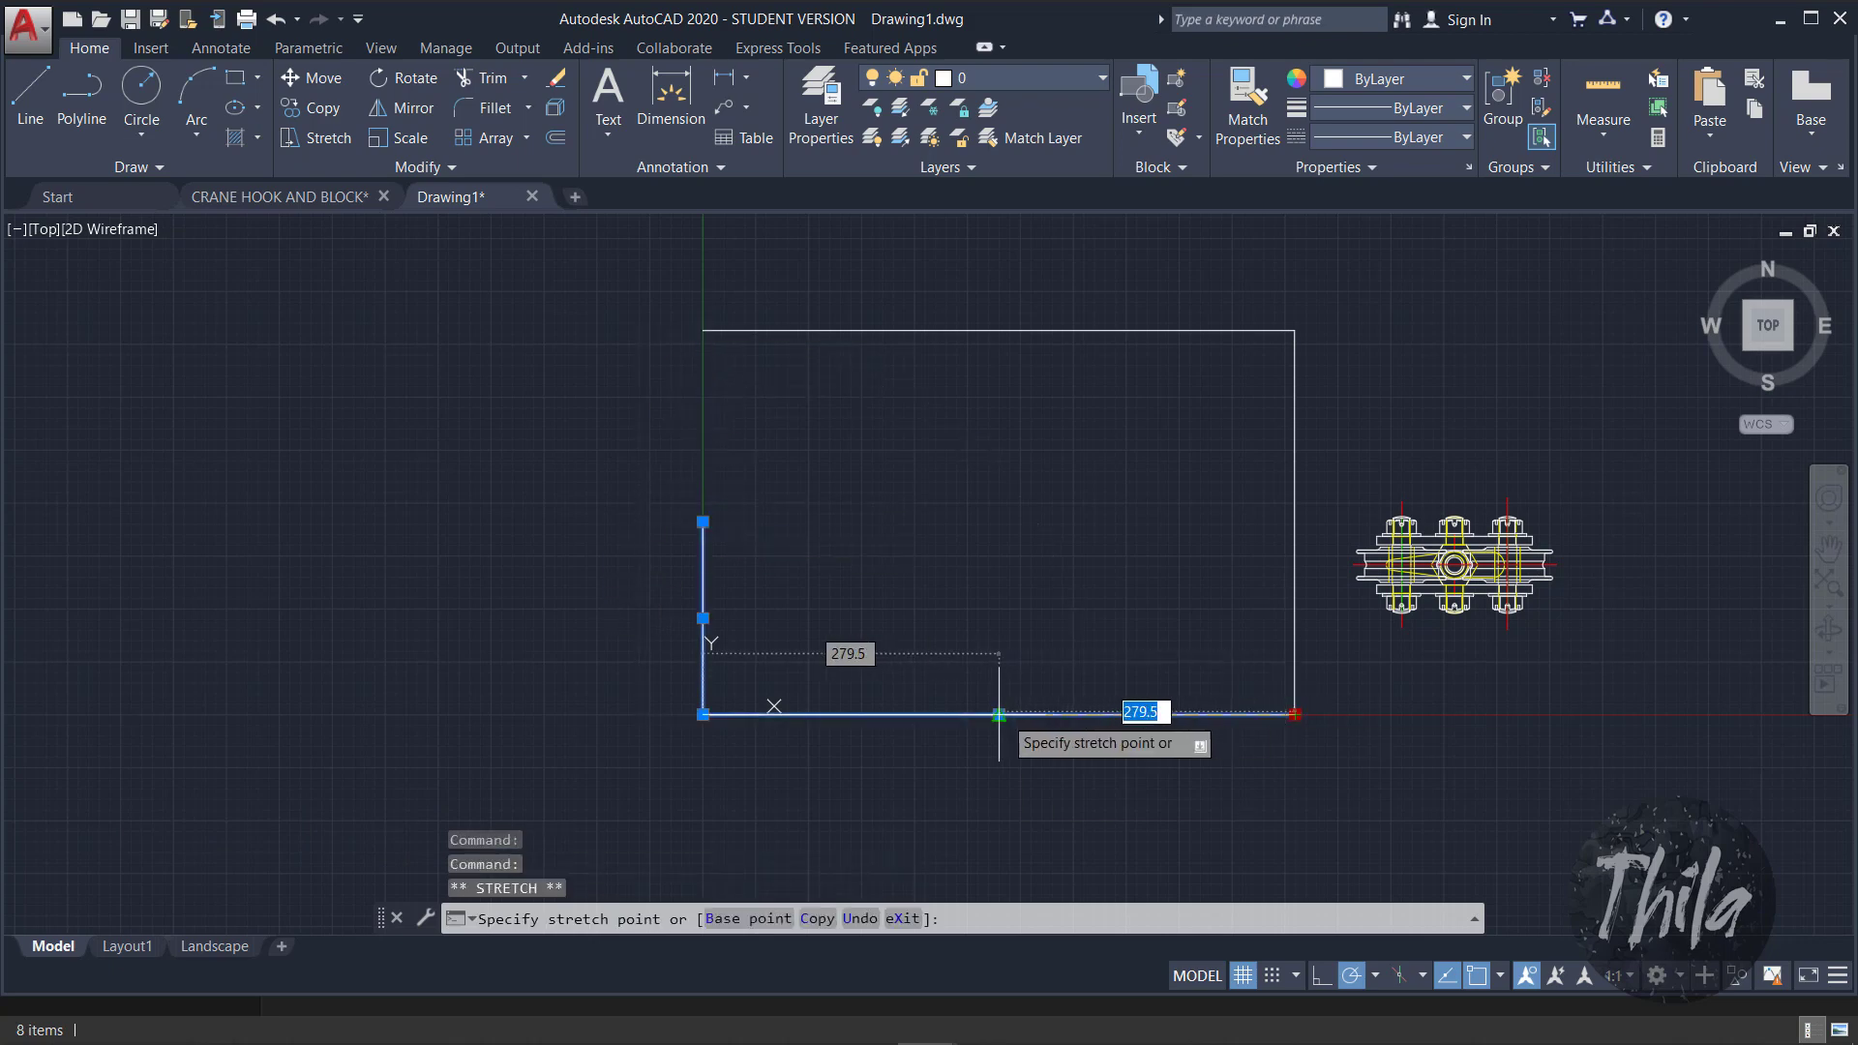
click(999, 714)
key(Escape)
Step: Delete the frame's full-length top and right edges
click(1074, 330)
click(1300, 395)
click(1295, 406)
key(Delete)
Step: Draw the missing top and right lines between the two shortened edges to close a half-size rectangle
text(l)
key(Return)
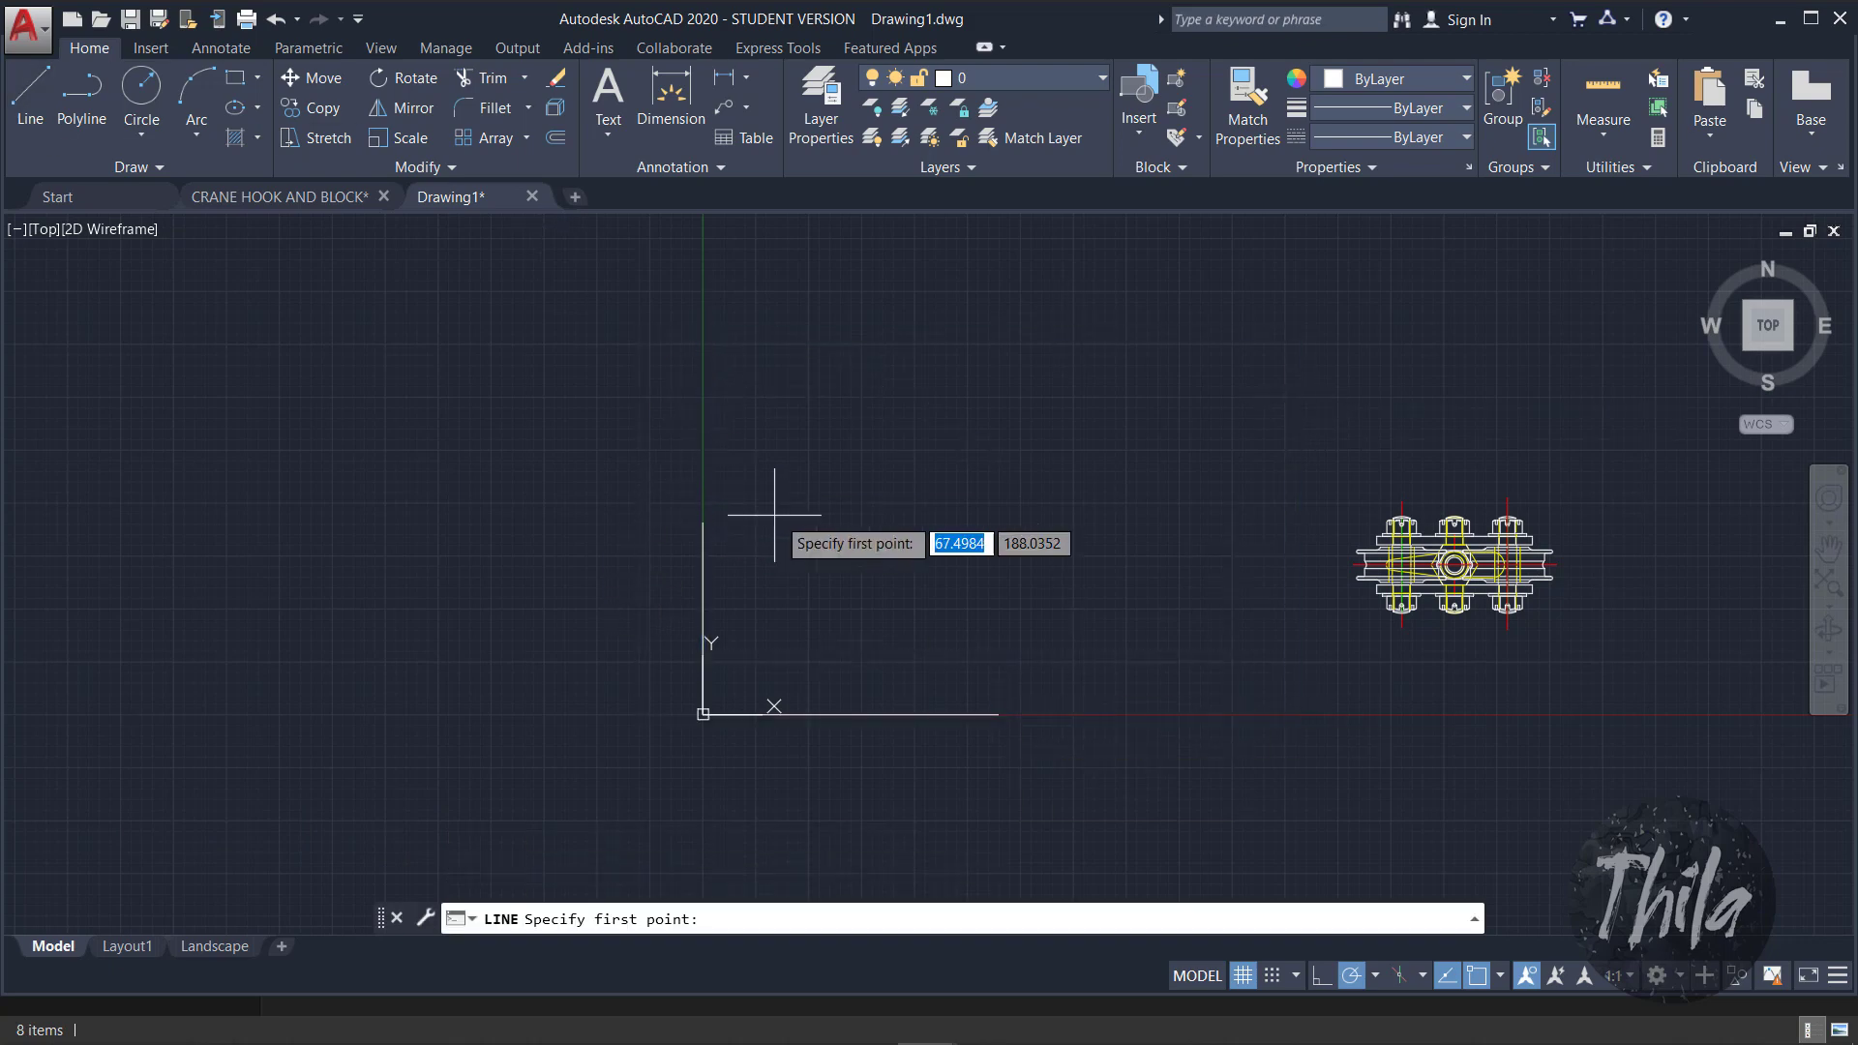
click(702, 523)
click(999, 523)
click(999, 714)
key(Escape)
Step: Move the crane block view by its centre into the middle of the half-size rectangle
click(1456, 563)
text(m)
key(Return)
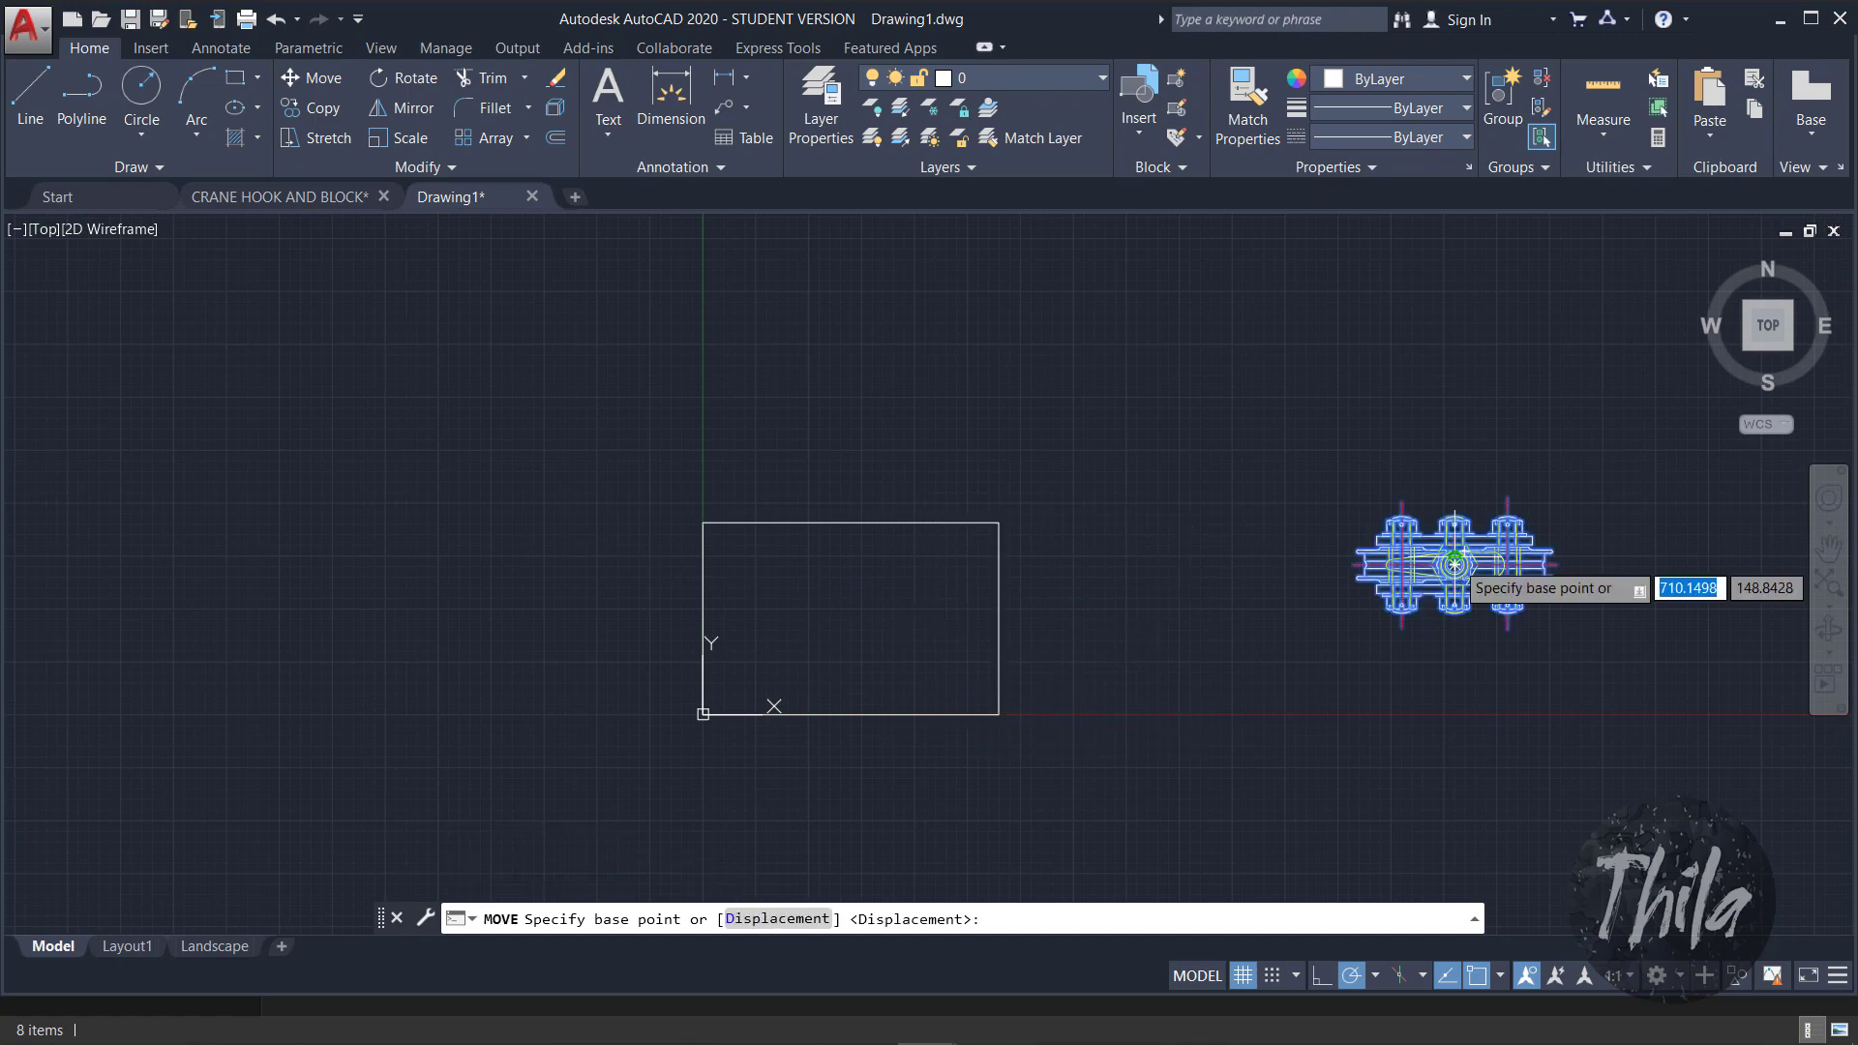
scroll(1455, 562, up, 8)
click(1456, 580)
scroll(1300, 569, down, 10)
scroll(944, 602, up, 6)
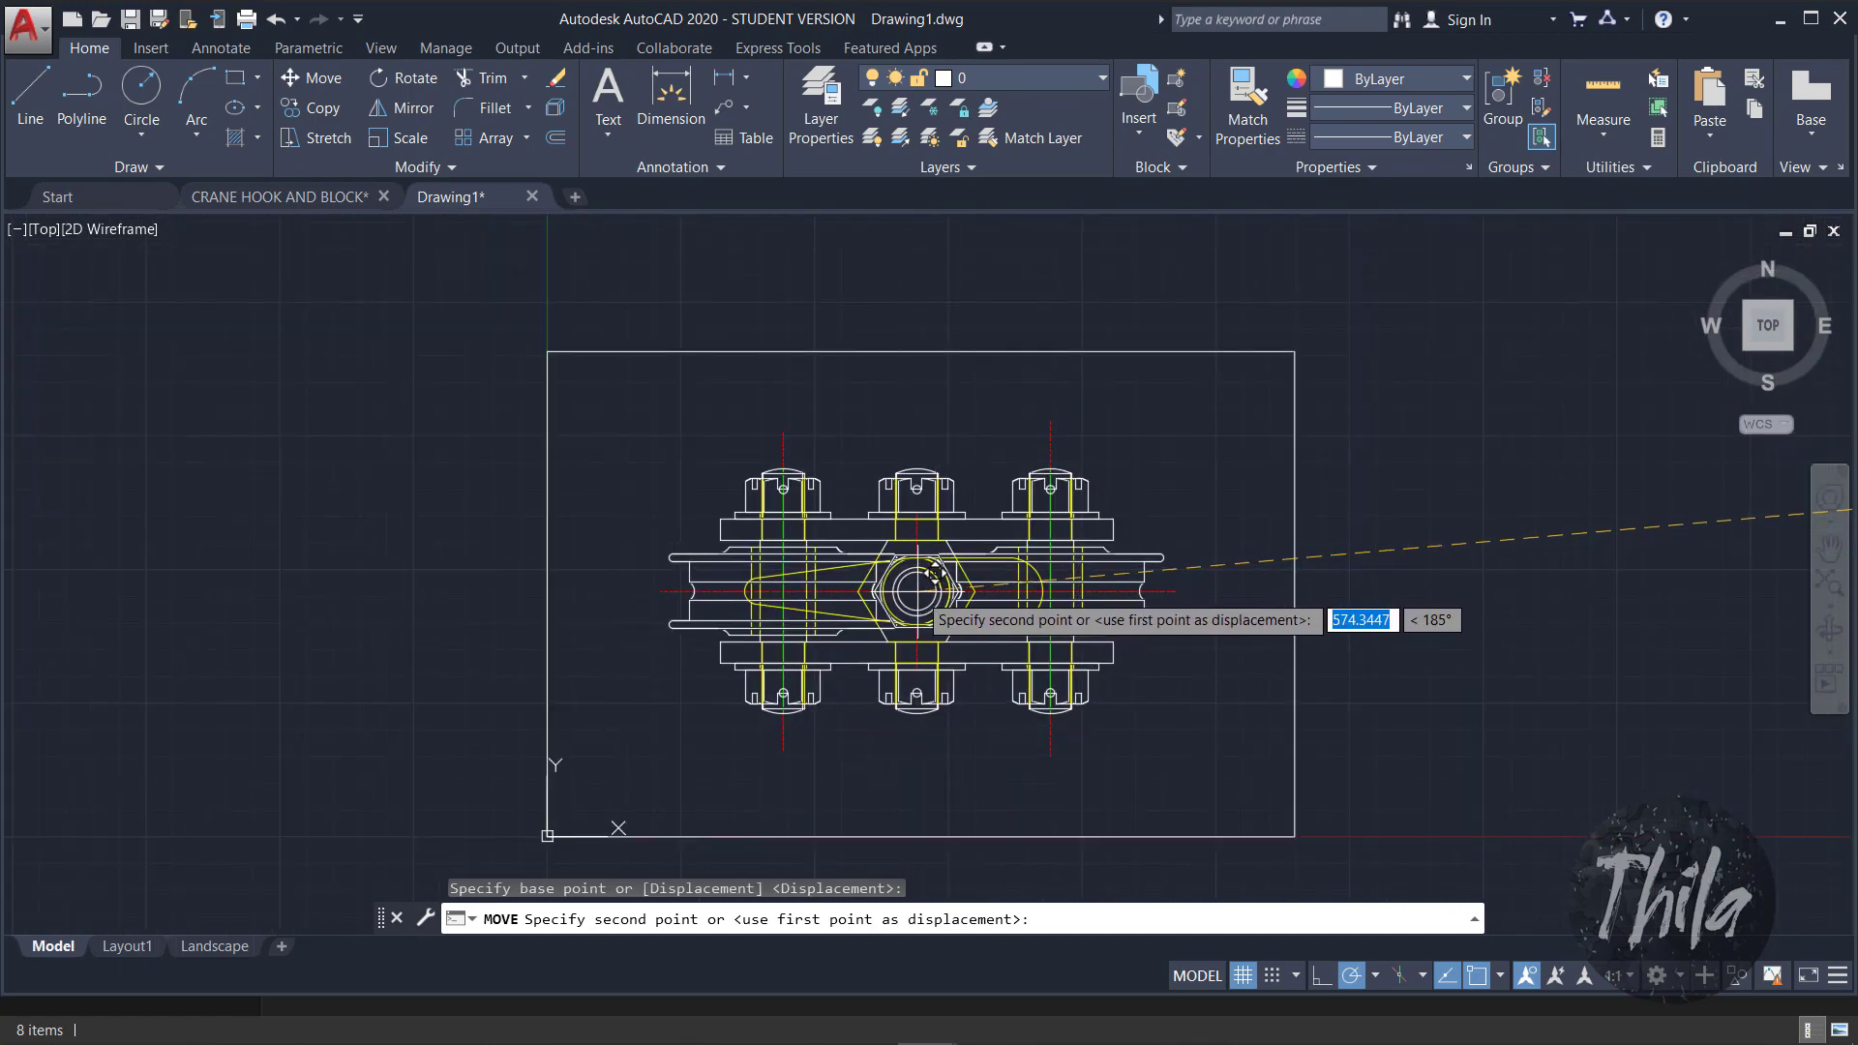
click(944, 581)
scroll(1029, 590, down, 4)
key(Escape)
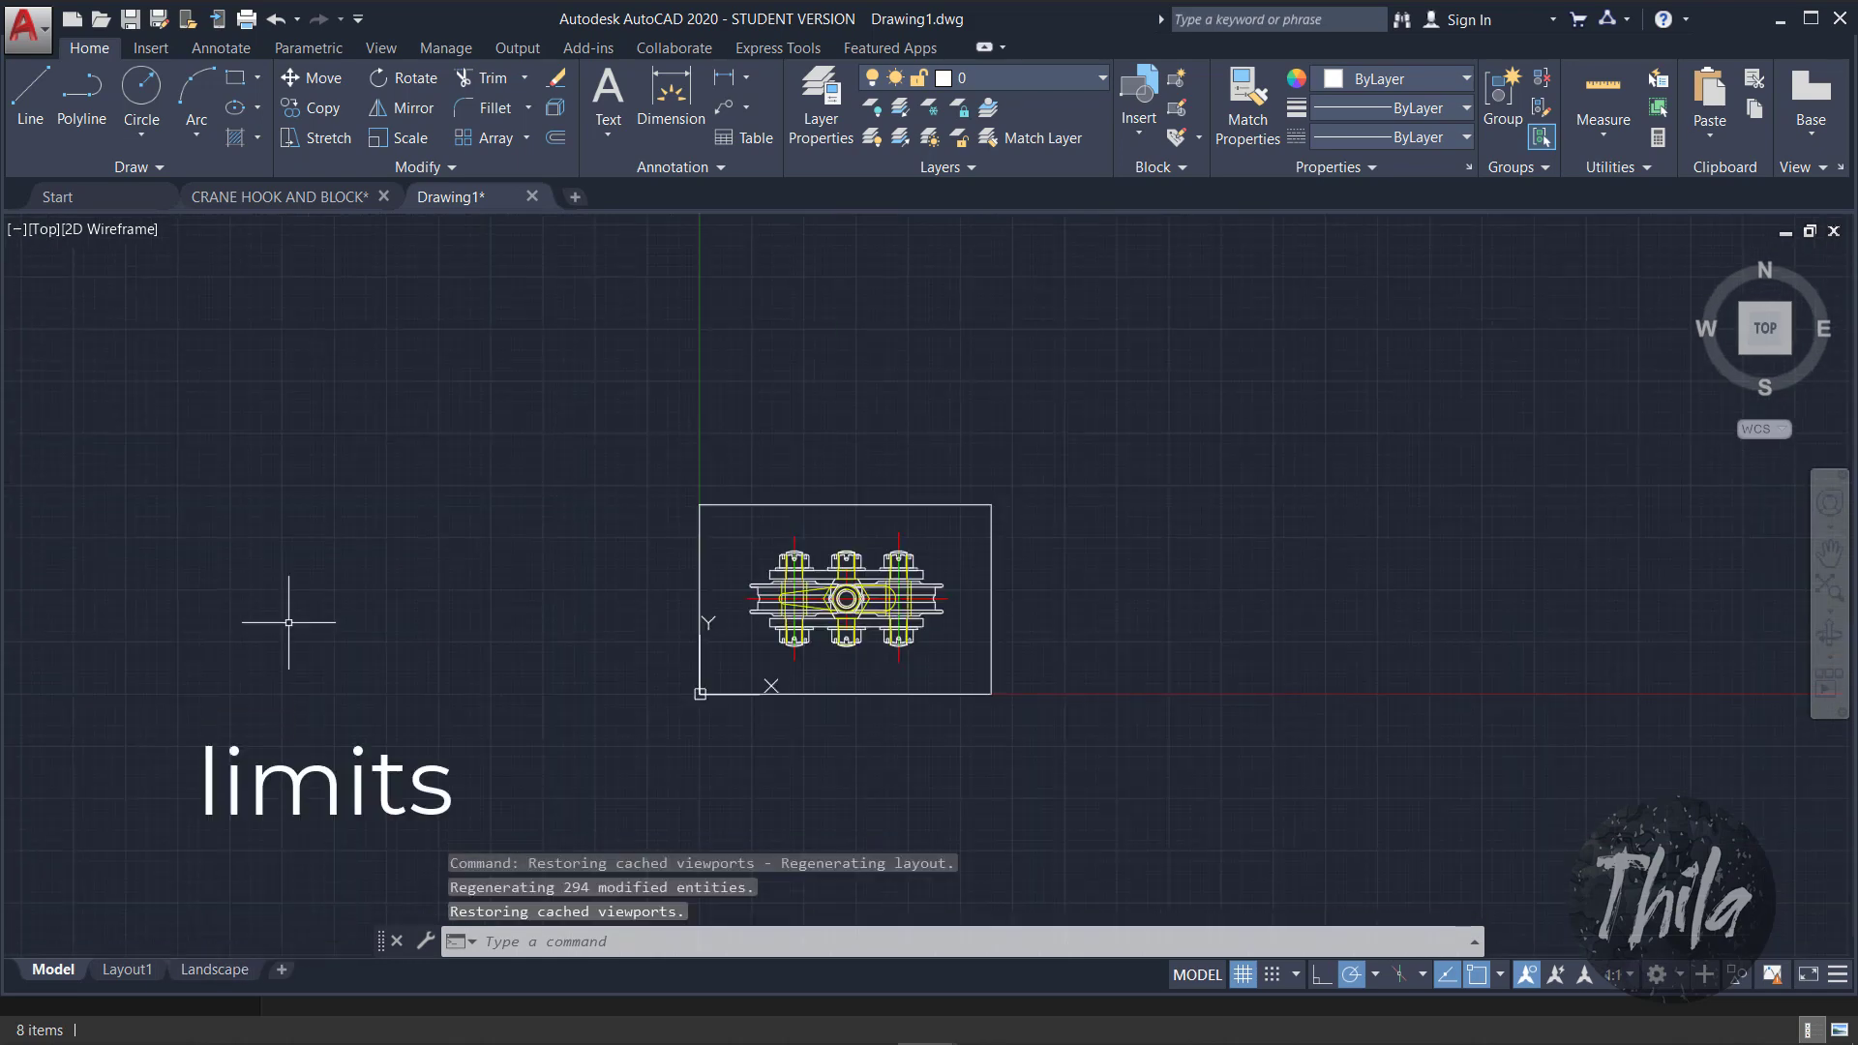
Step: Set the model space limits from the half-size rectangle's lower-left corner to its upper-right corner
text(l)
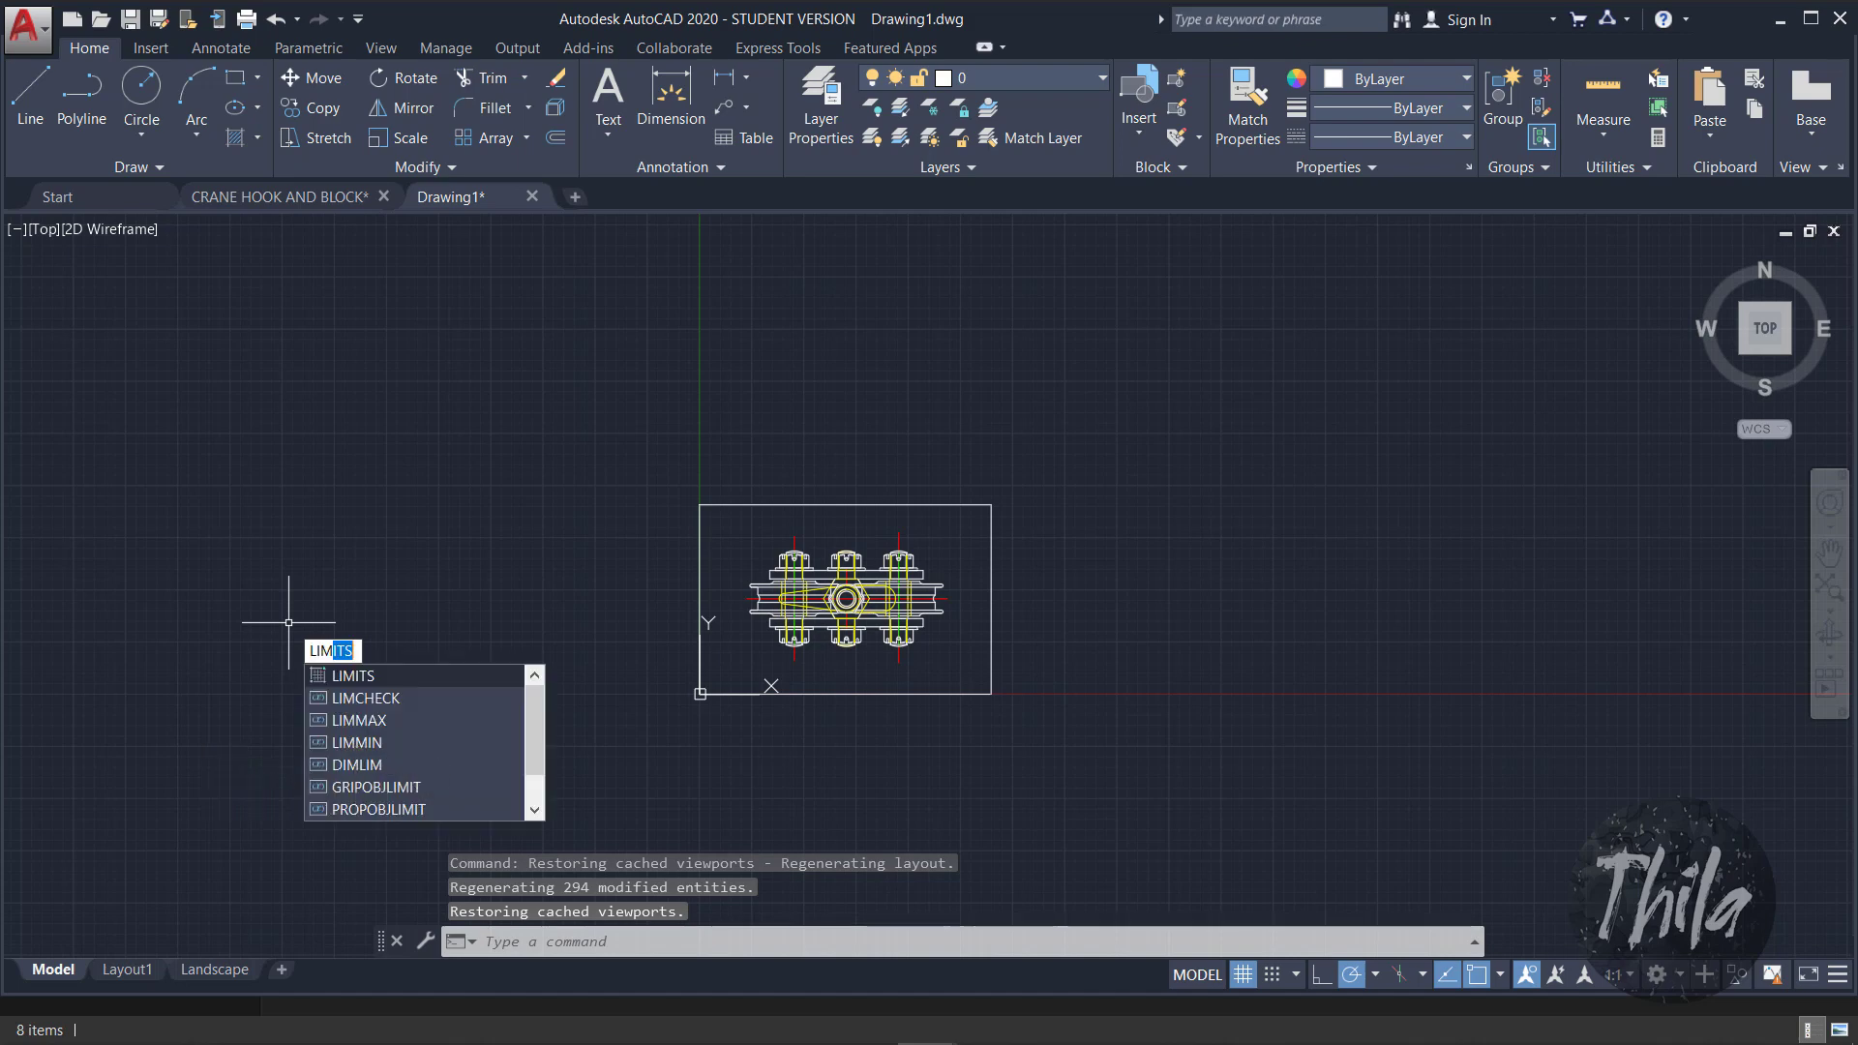
key(Return)
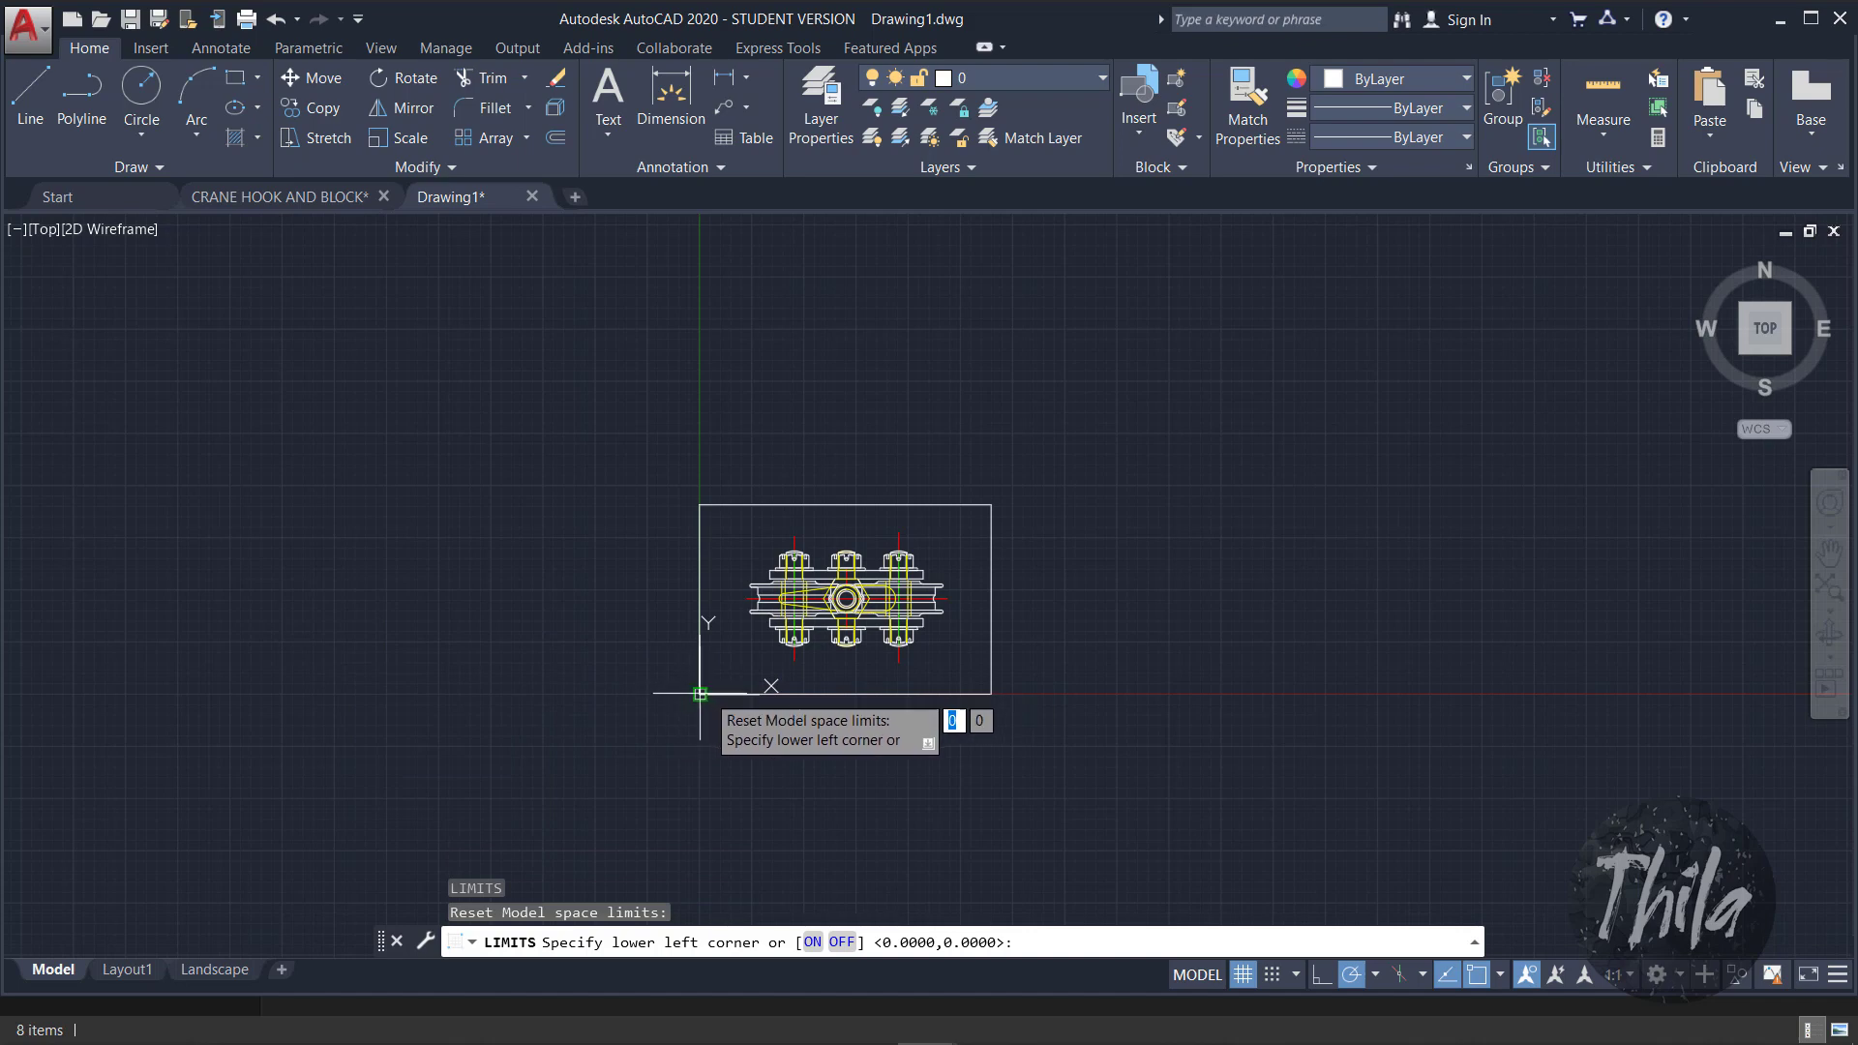
click(700, 694)
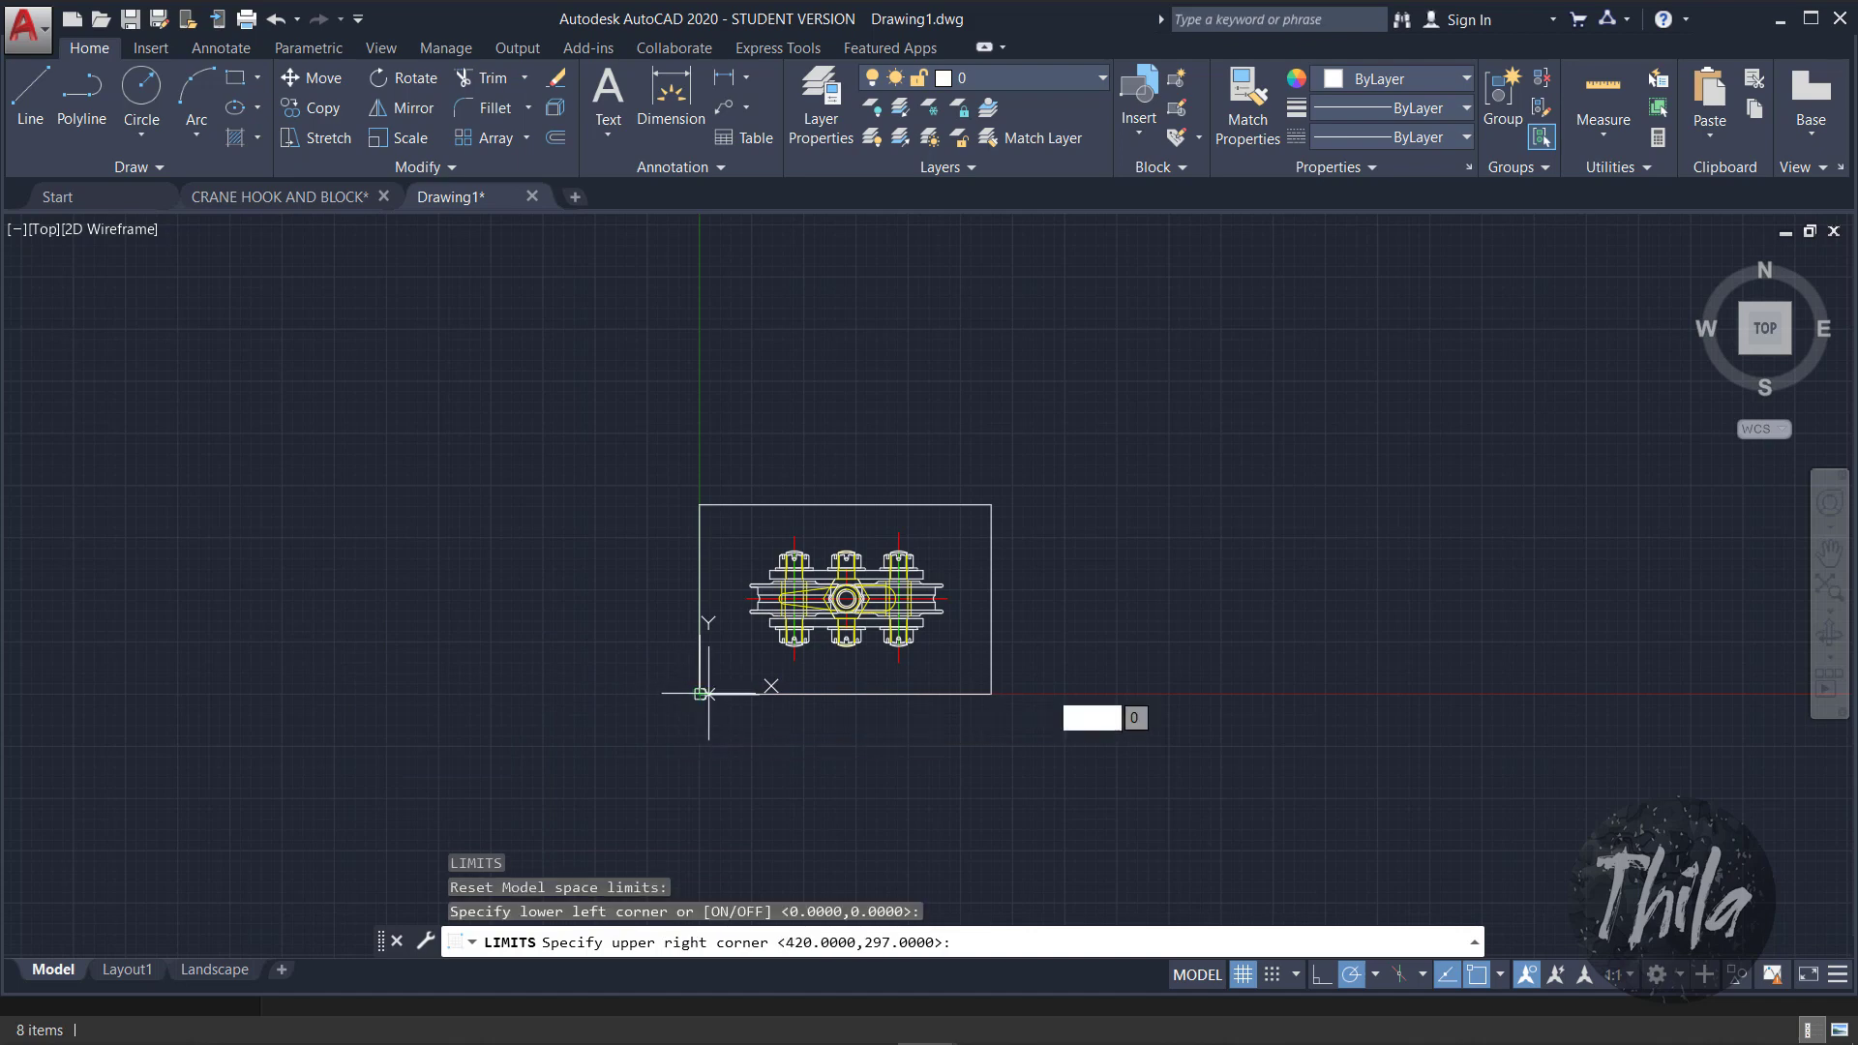
click(991, 504)
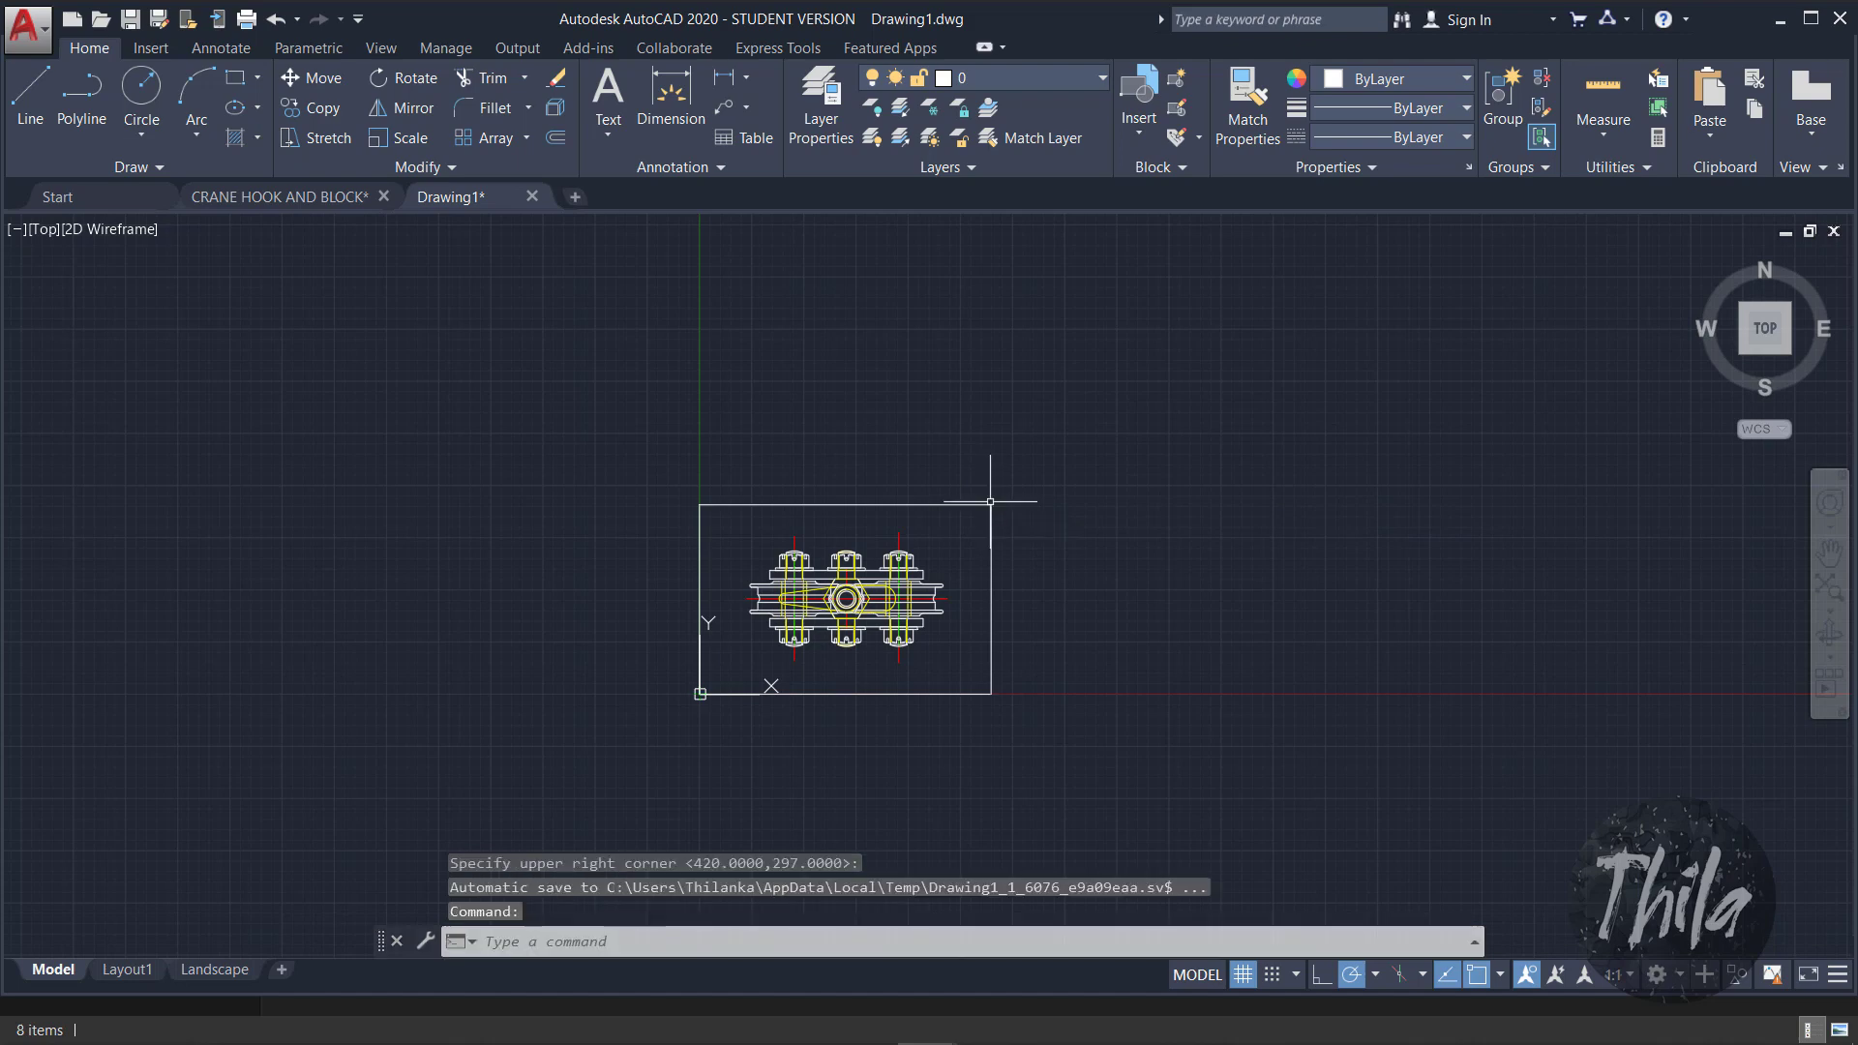
Step: Turn off the display of the grid beyond the limits in the grid settings and inspect the bounded drawing area
right_click(1238, 985)
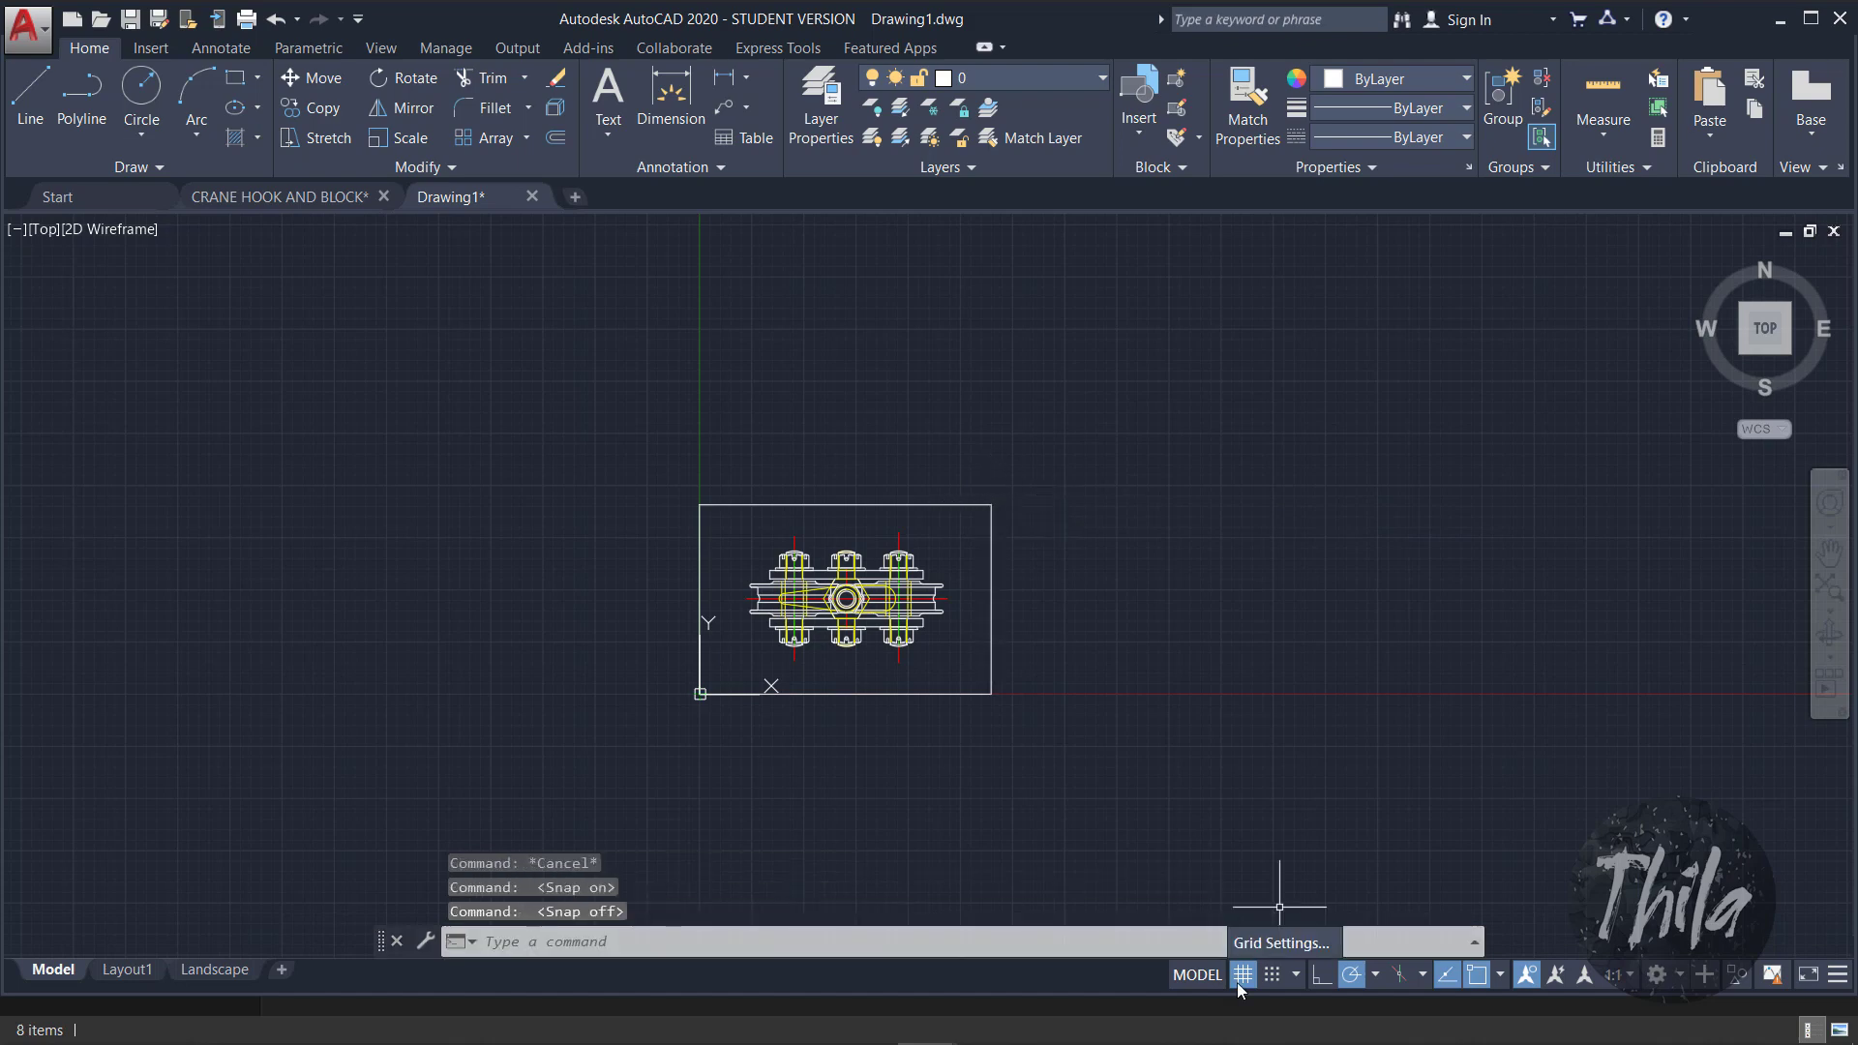
click(1275, 944)
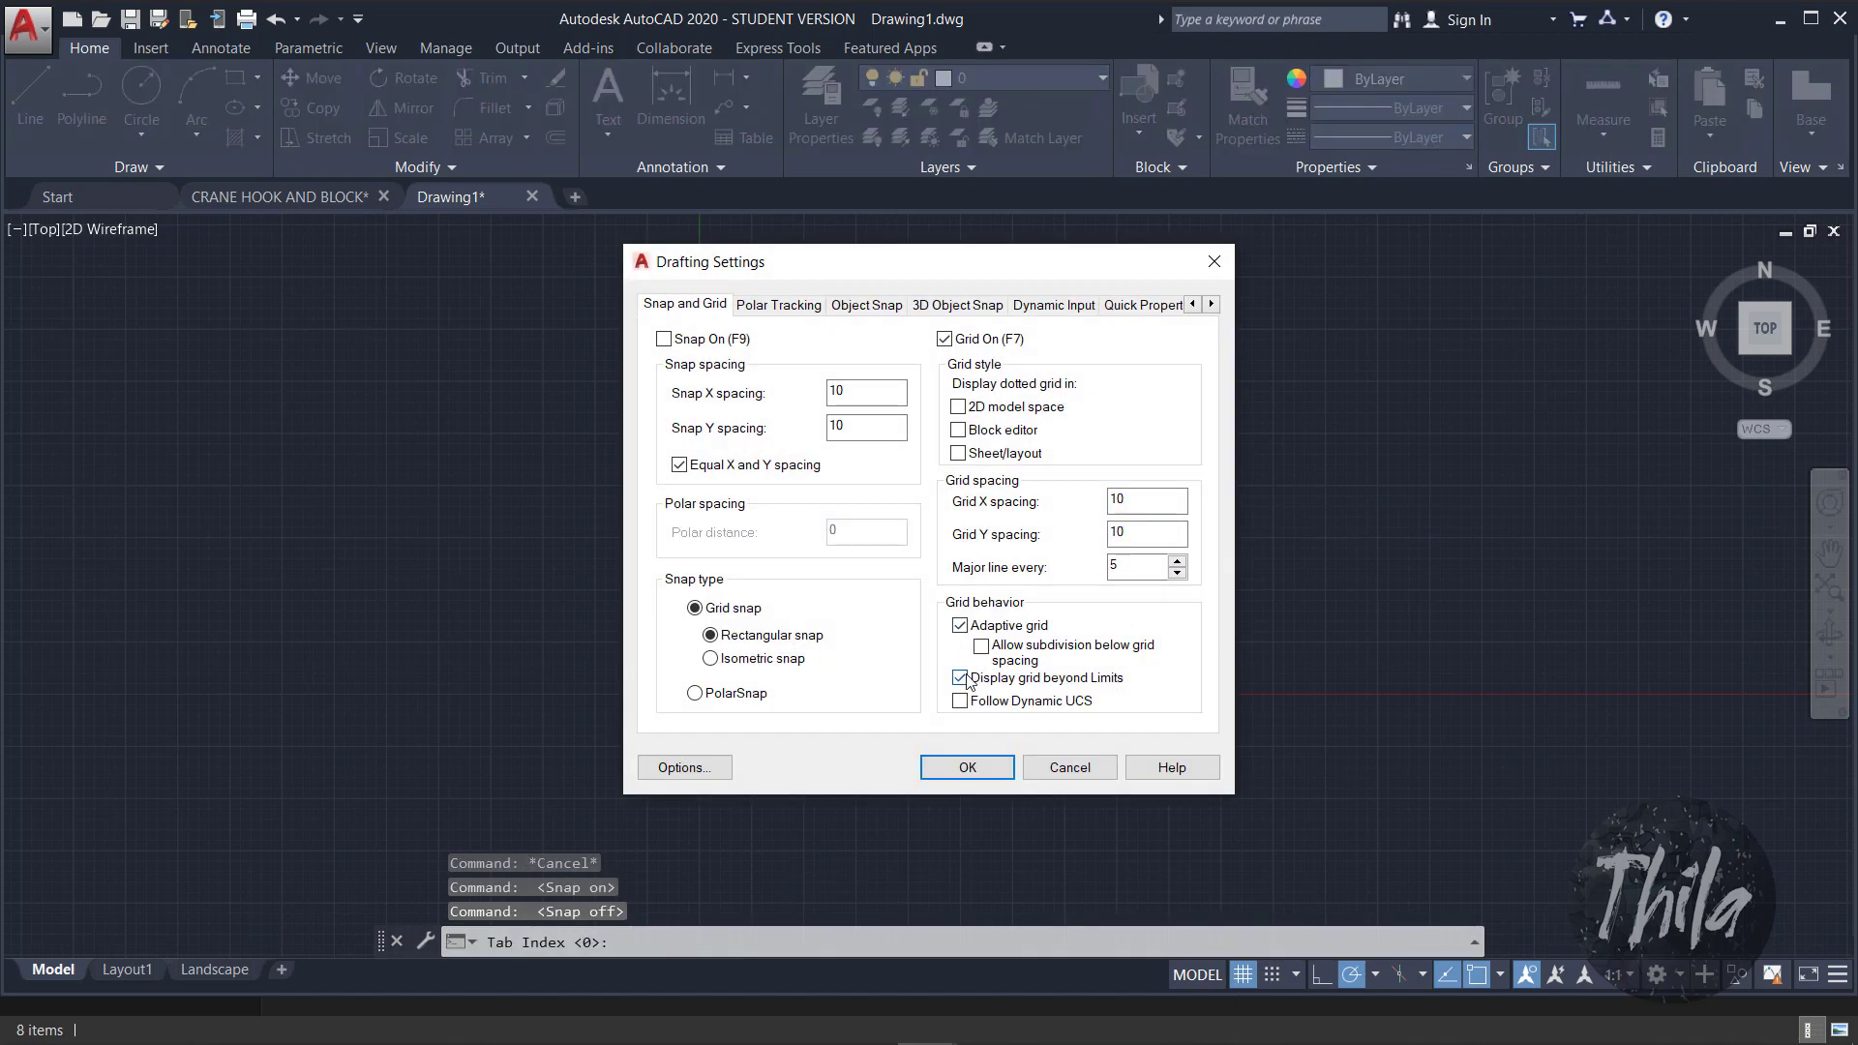
click(968, 768)
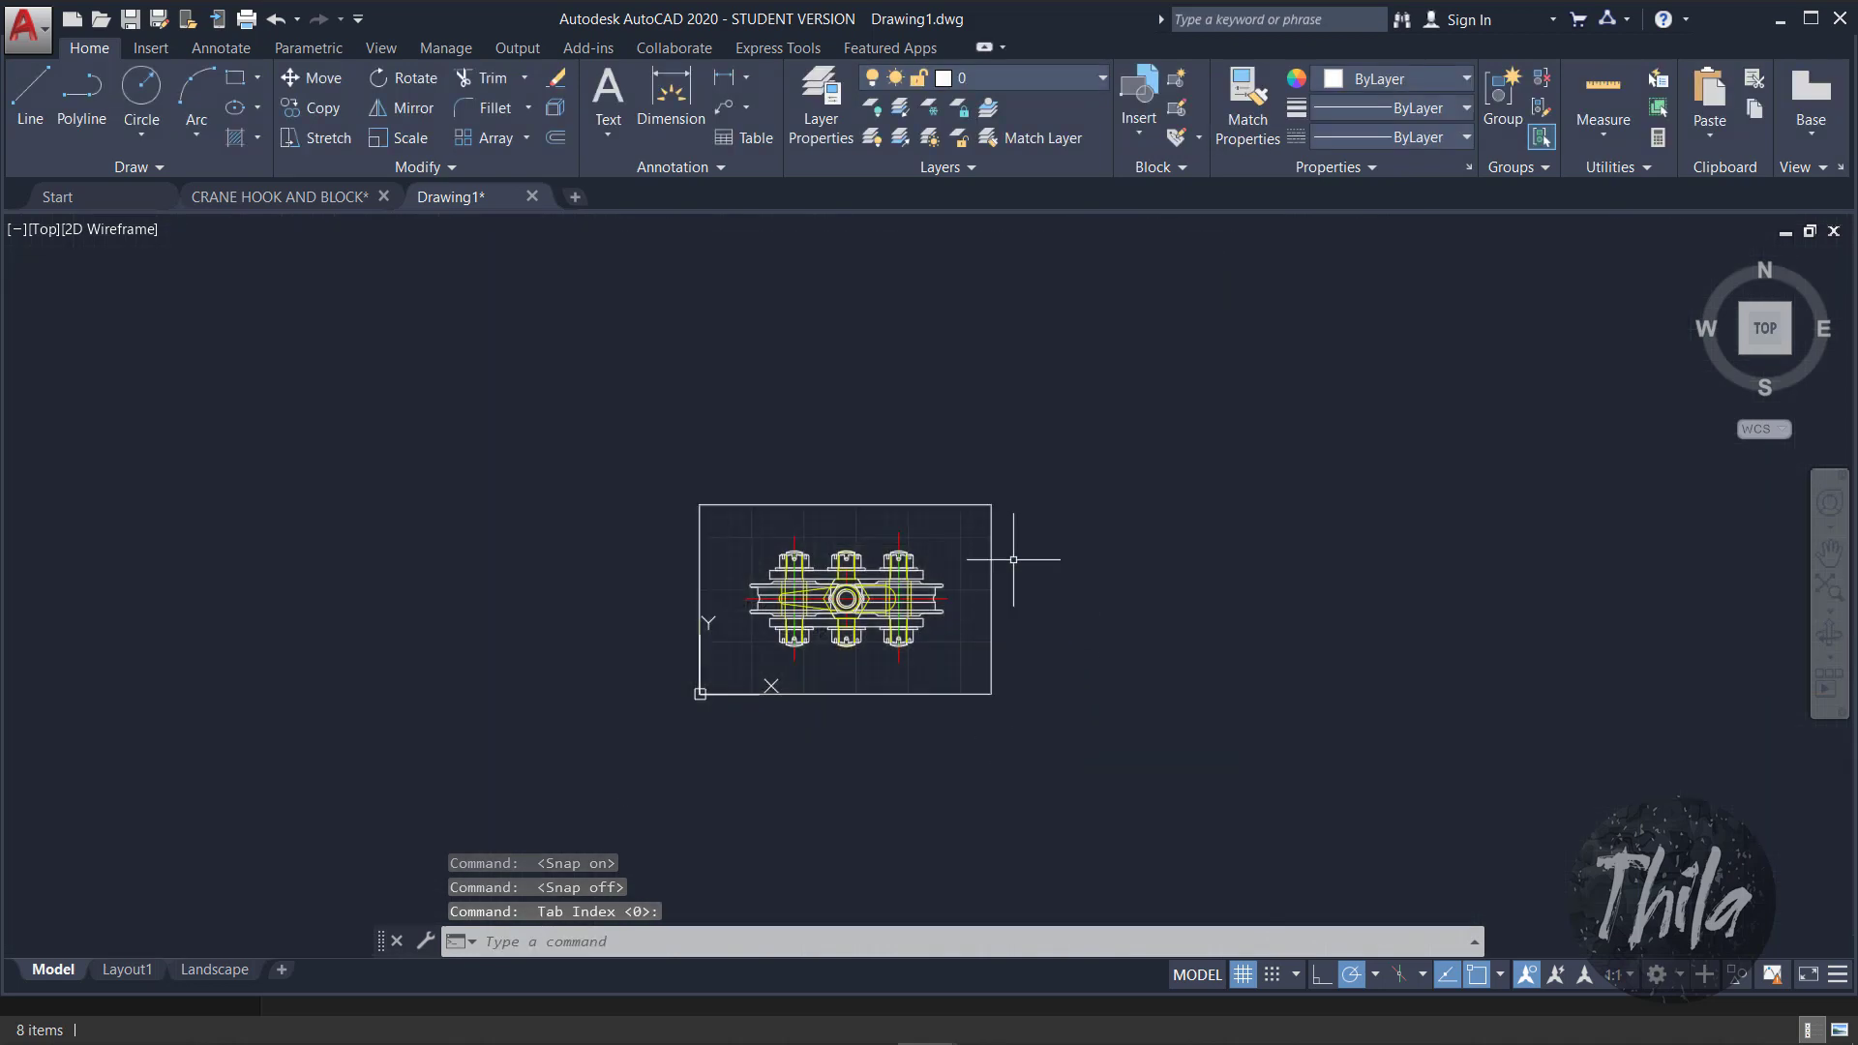
scroll(829, 578, up, 6)
scroll(829, 578, down, 4)
scroll(726, 692, up, 3)
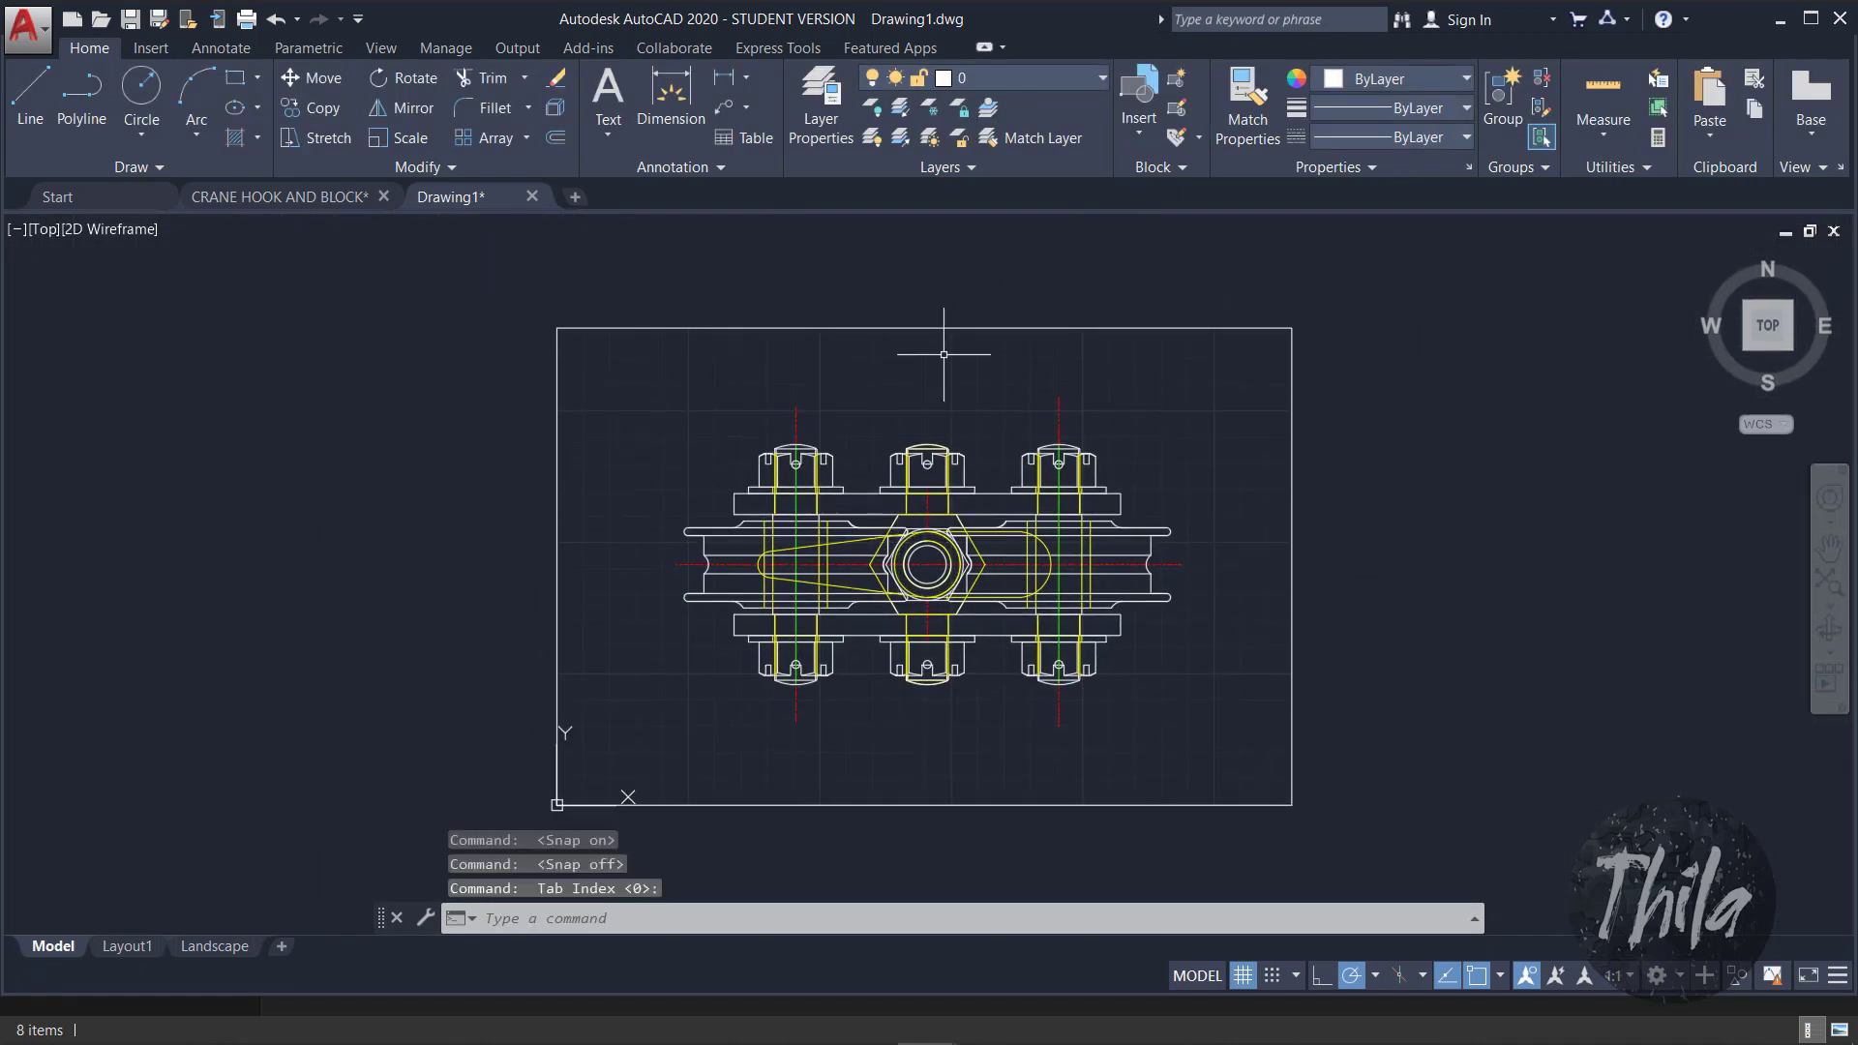
Step: Create a single viewport on the Landscape layout, from the drawing frame's upper-left corner to the title block's upper-right corner
click(242, 952)
scroll(552, 448, up, 5)
scroll(552, 448, down, 3)
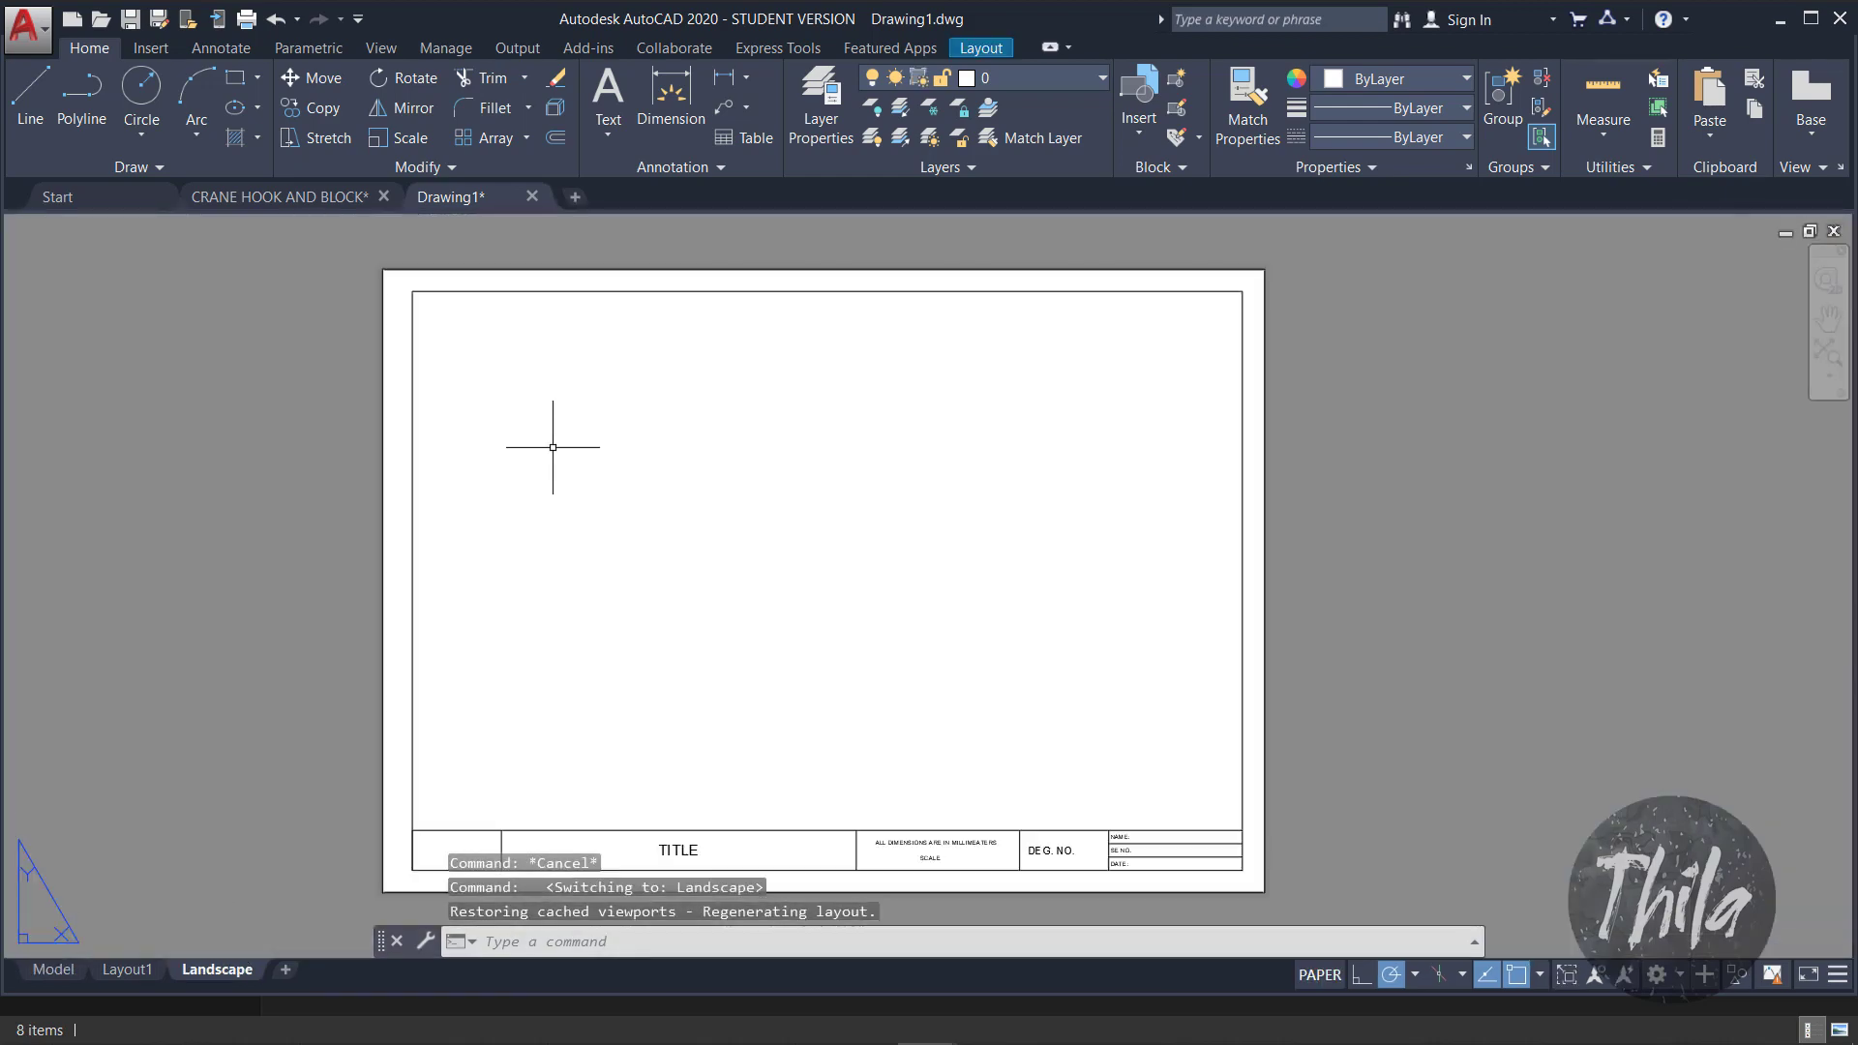
middle_drag(552, 448, 630, 394)
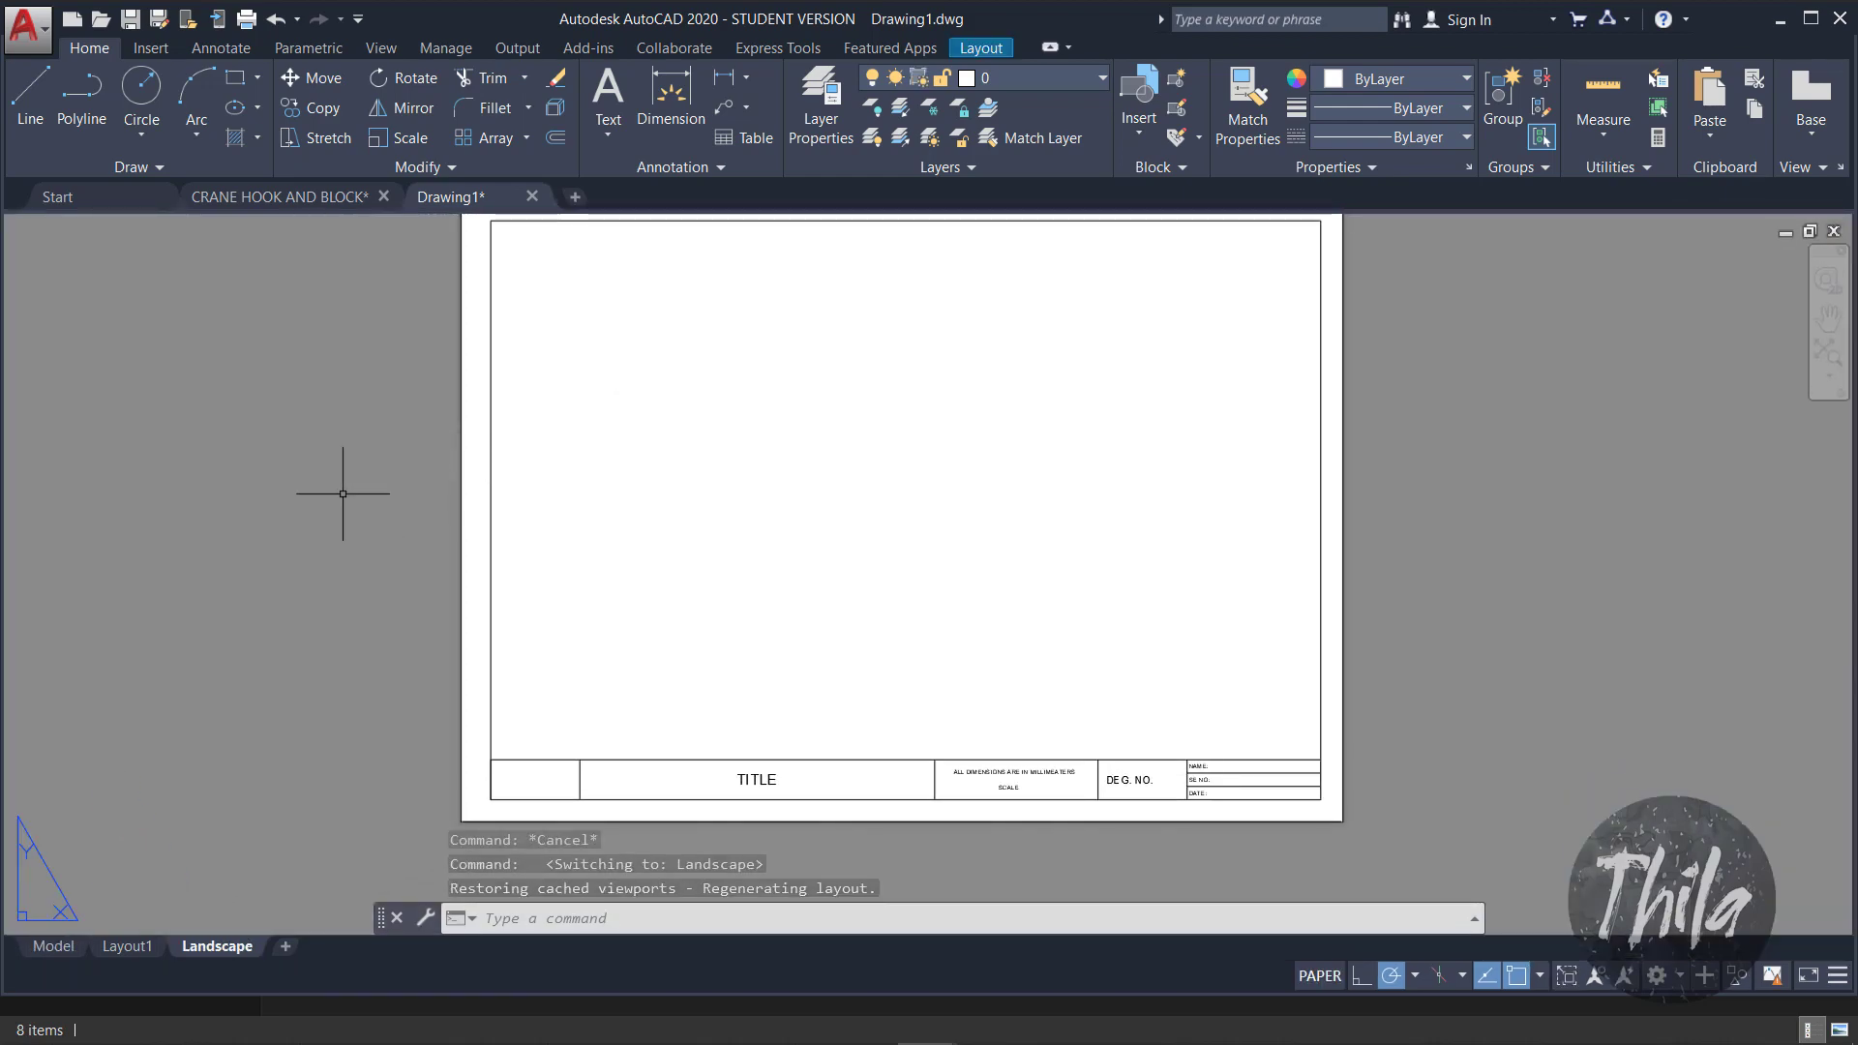
key(Escape)
text(viewpo)
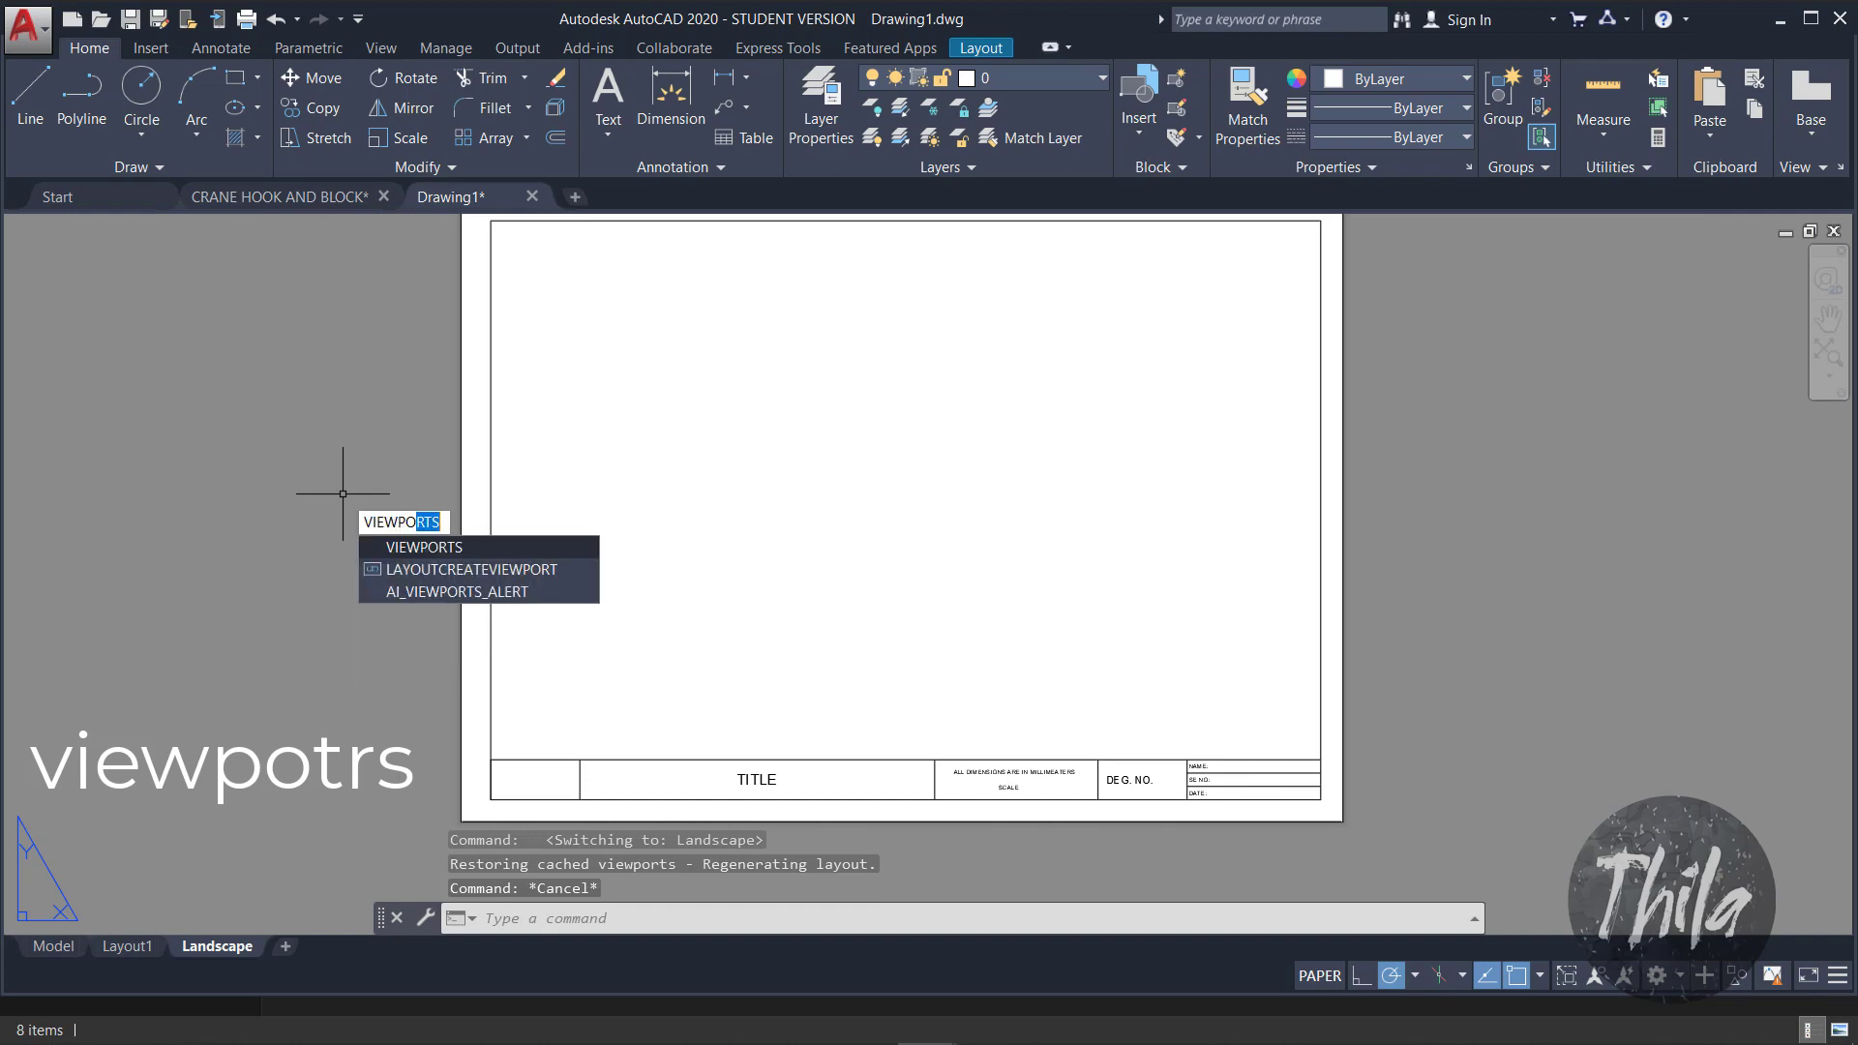
click(380, 548)
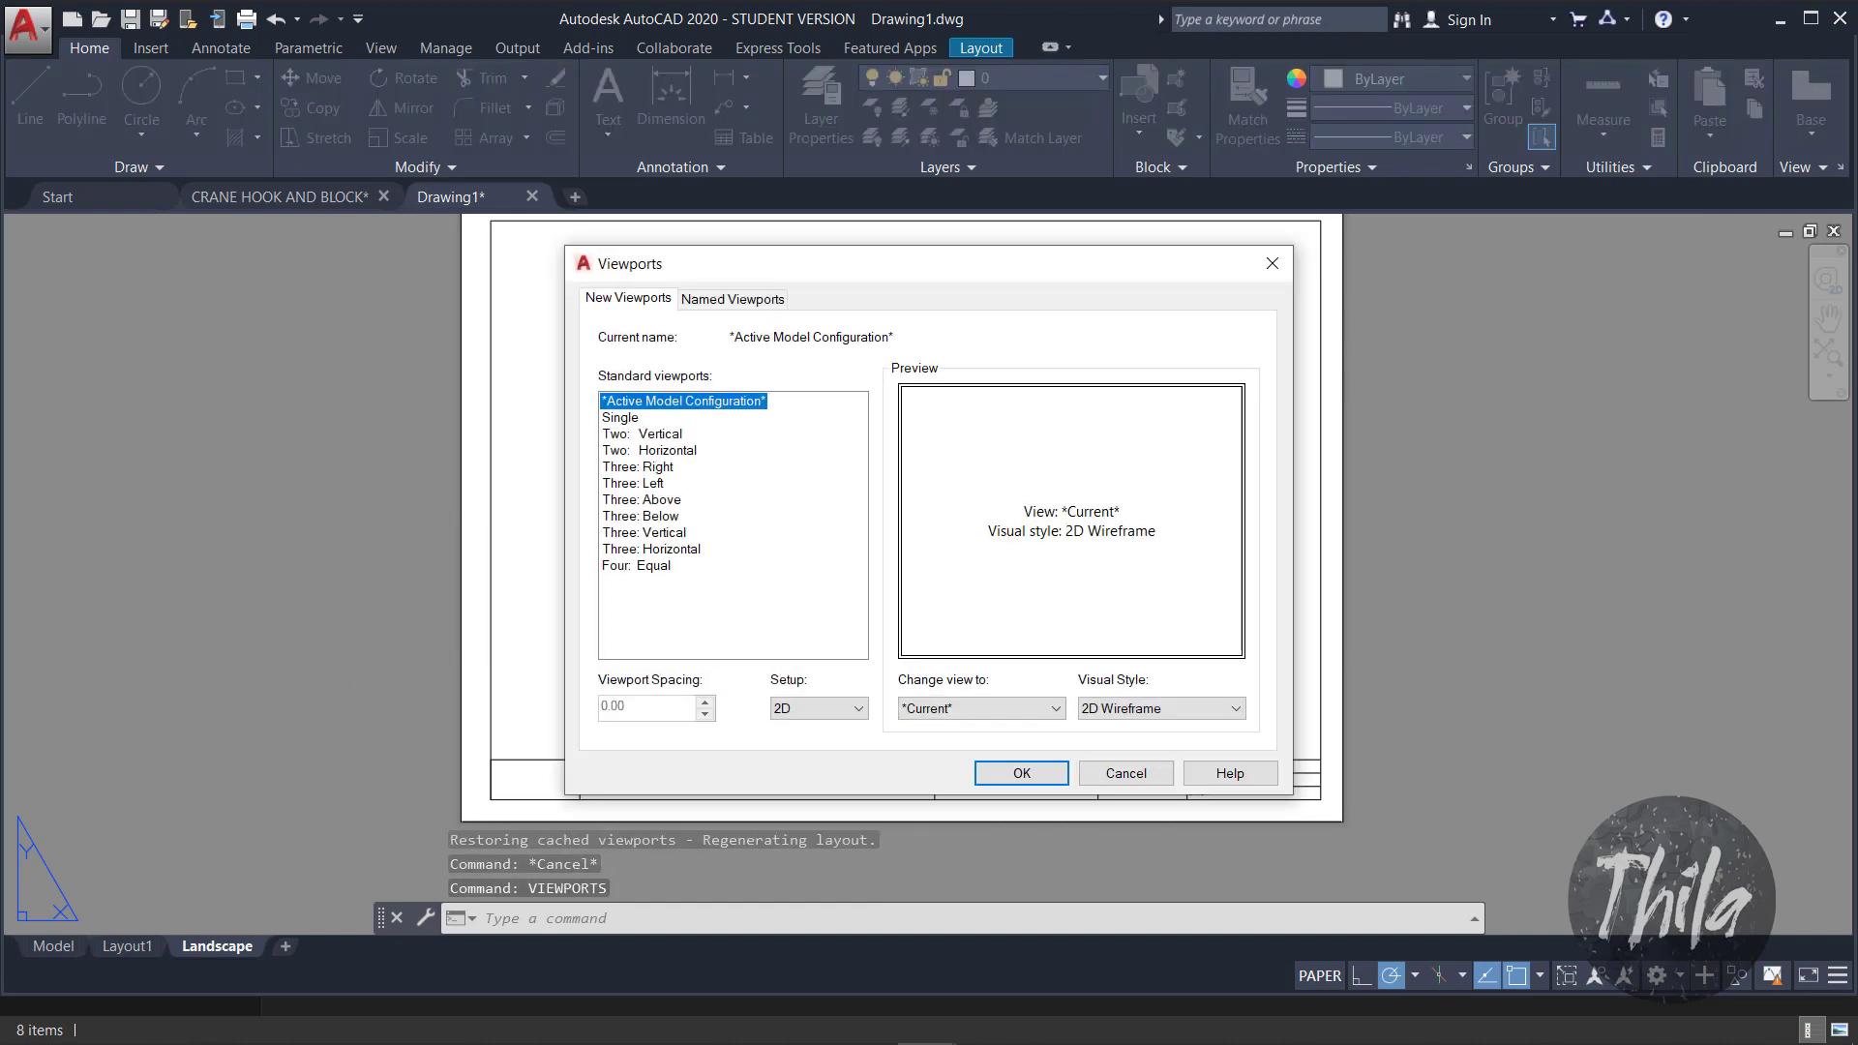
click(611, 419)
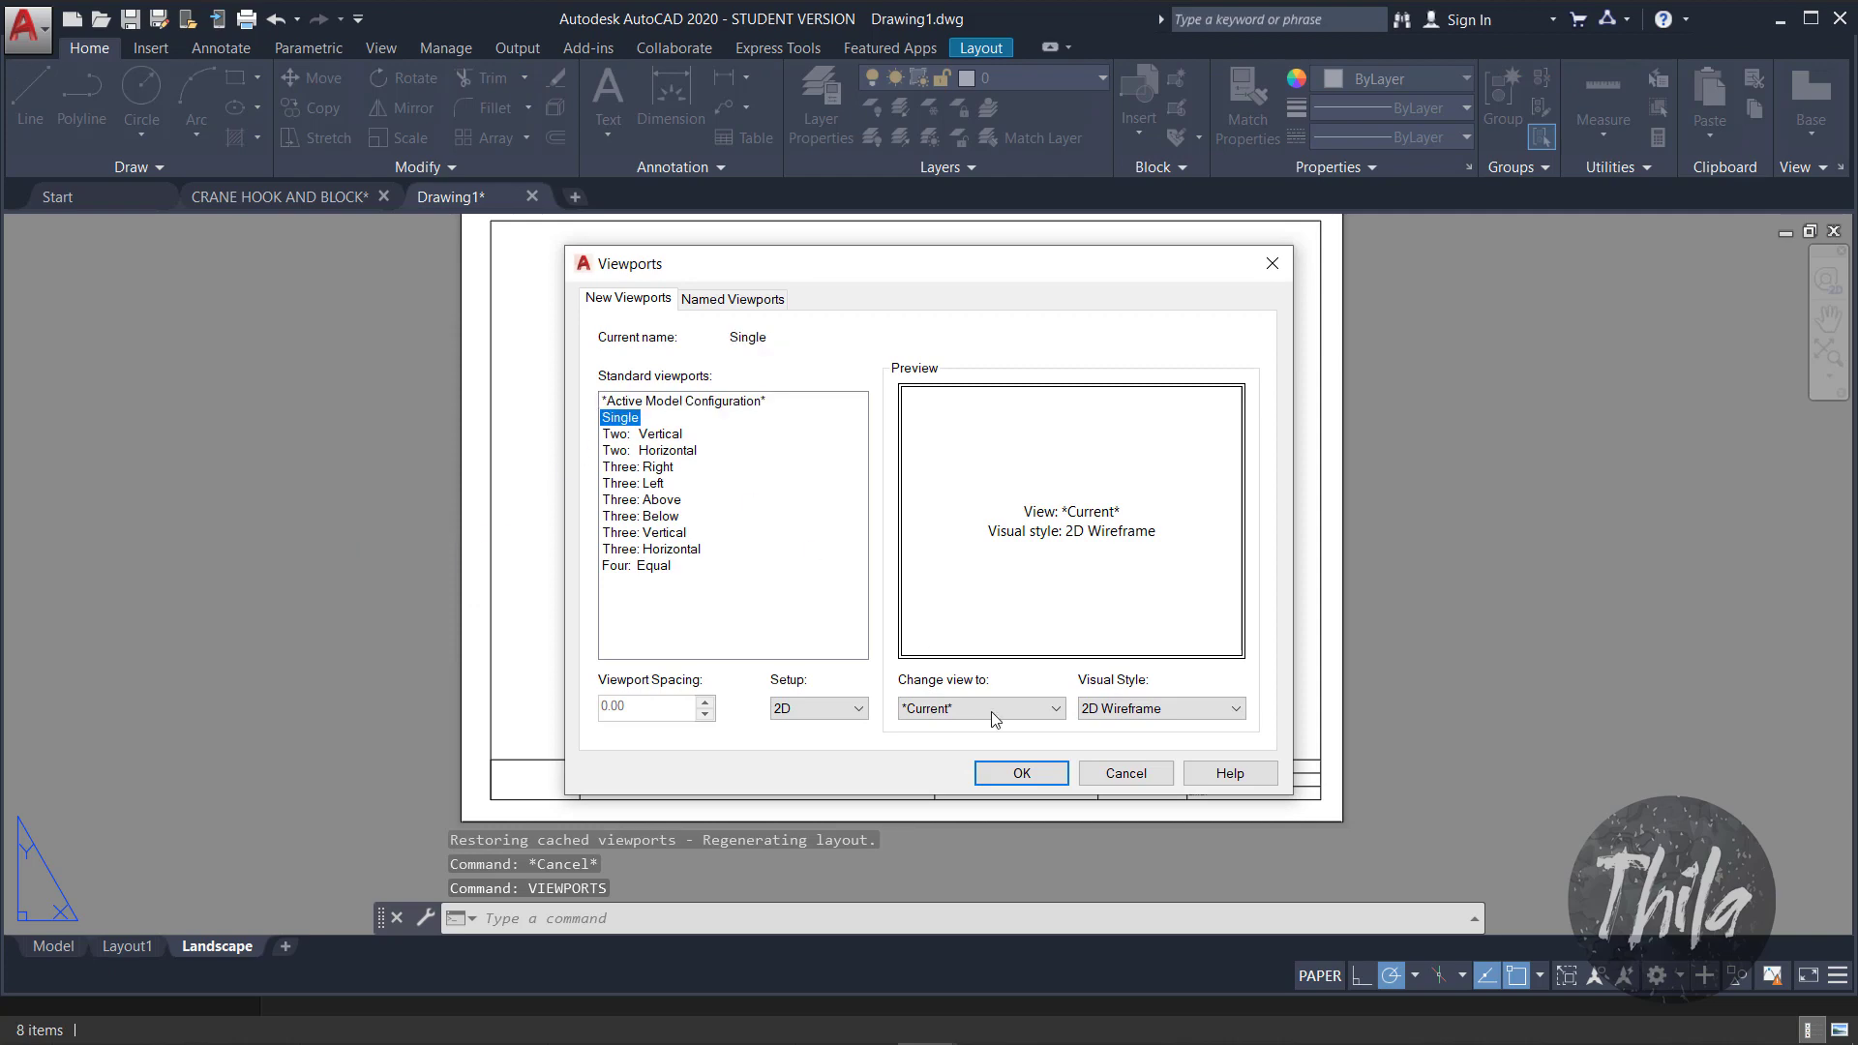
click(1016, 772)
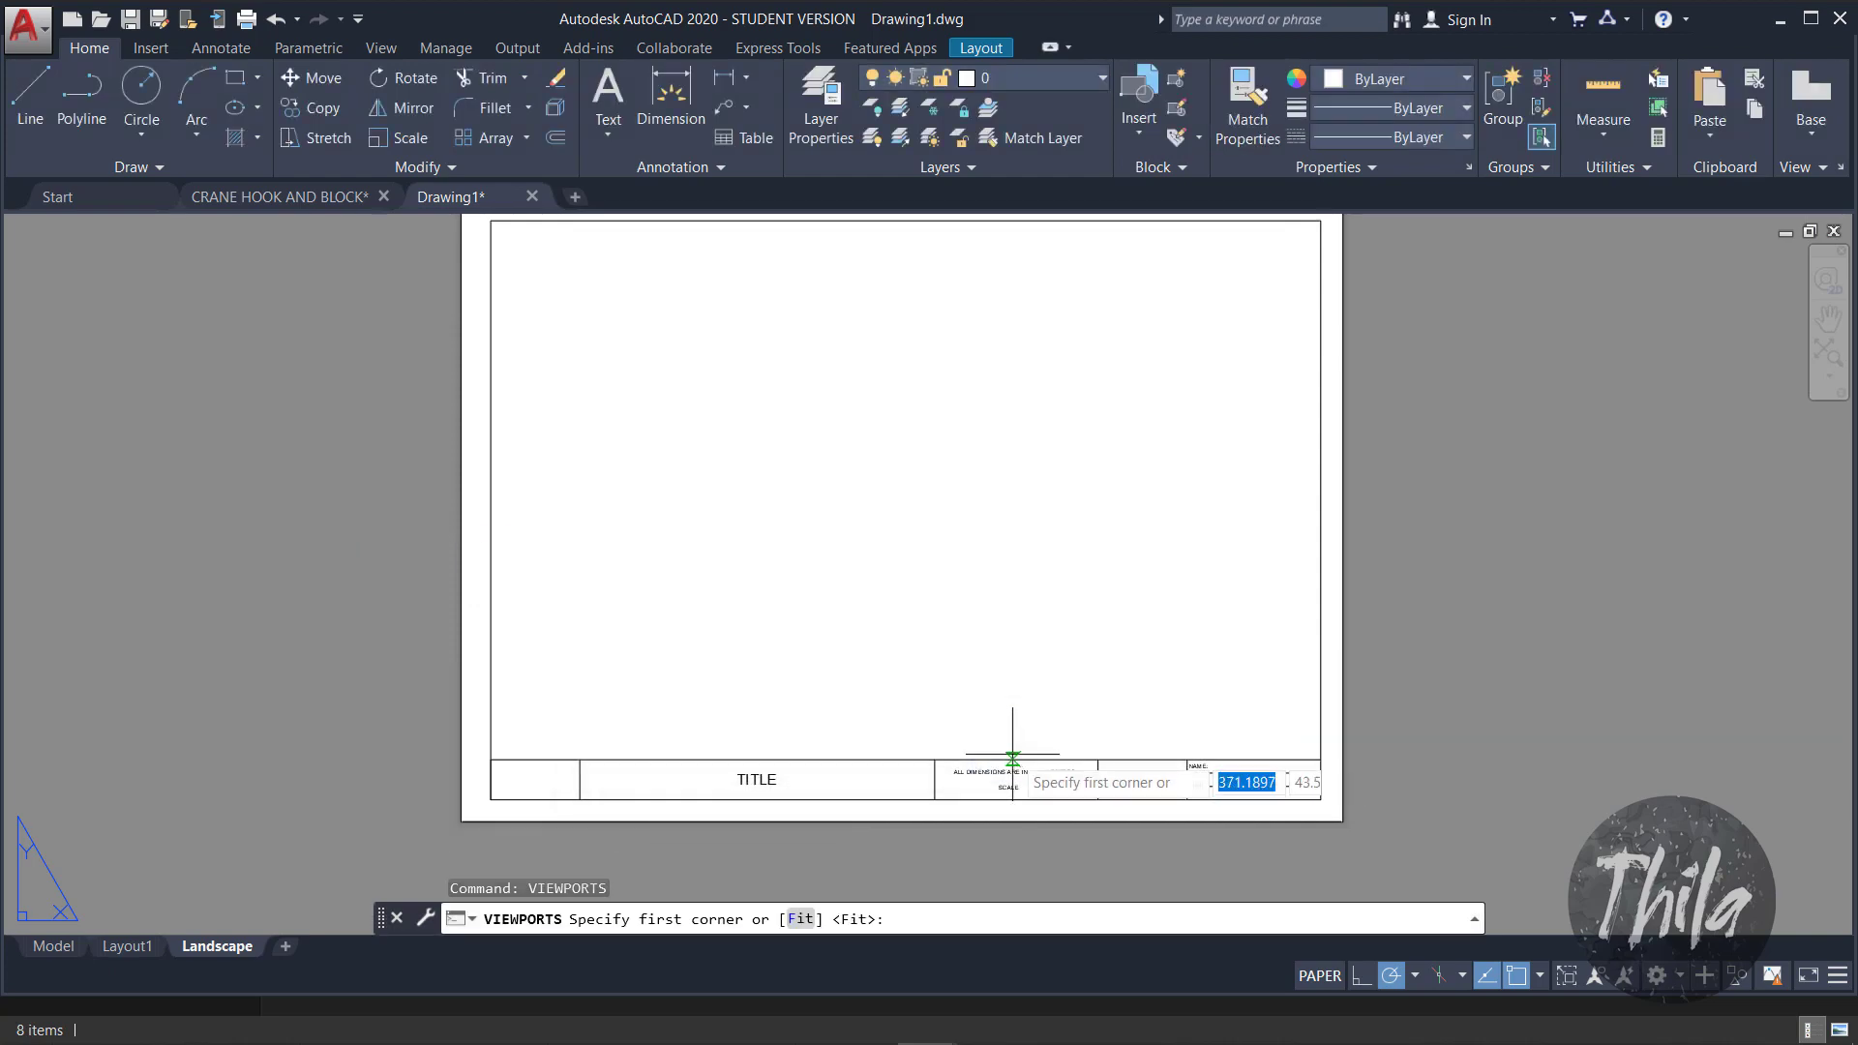
click(491, 222)
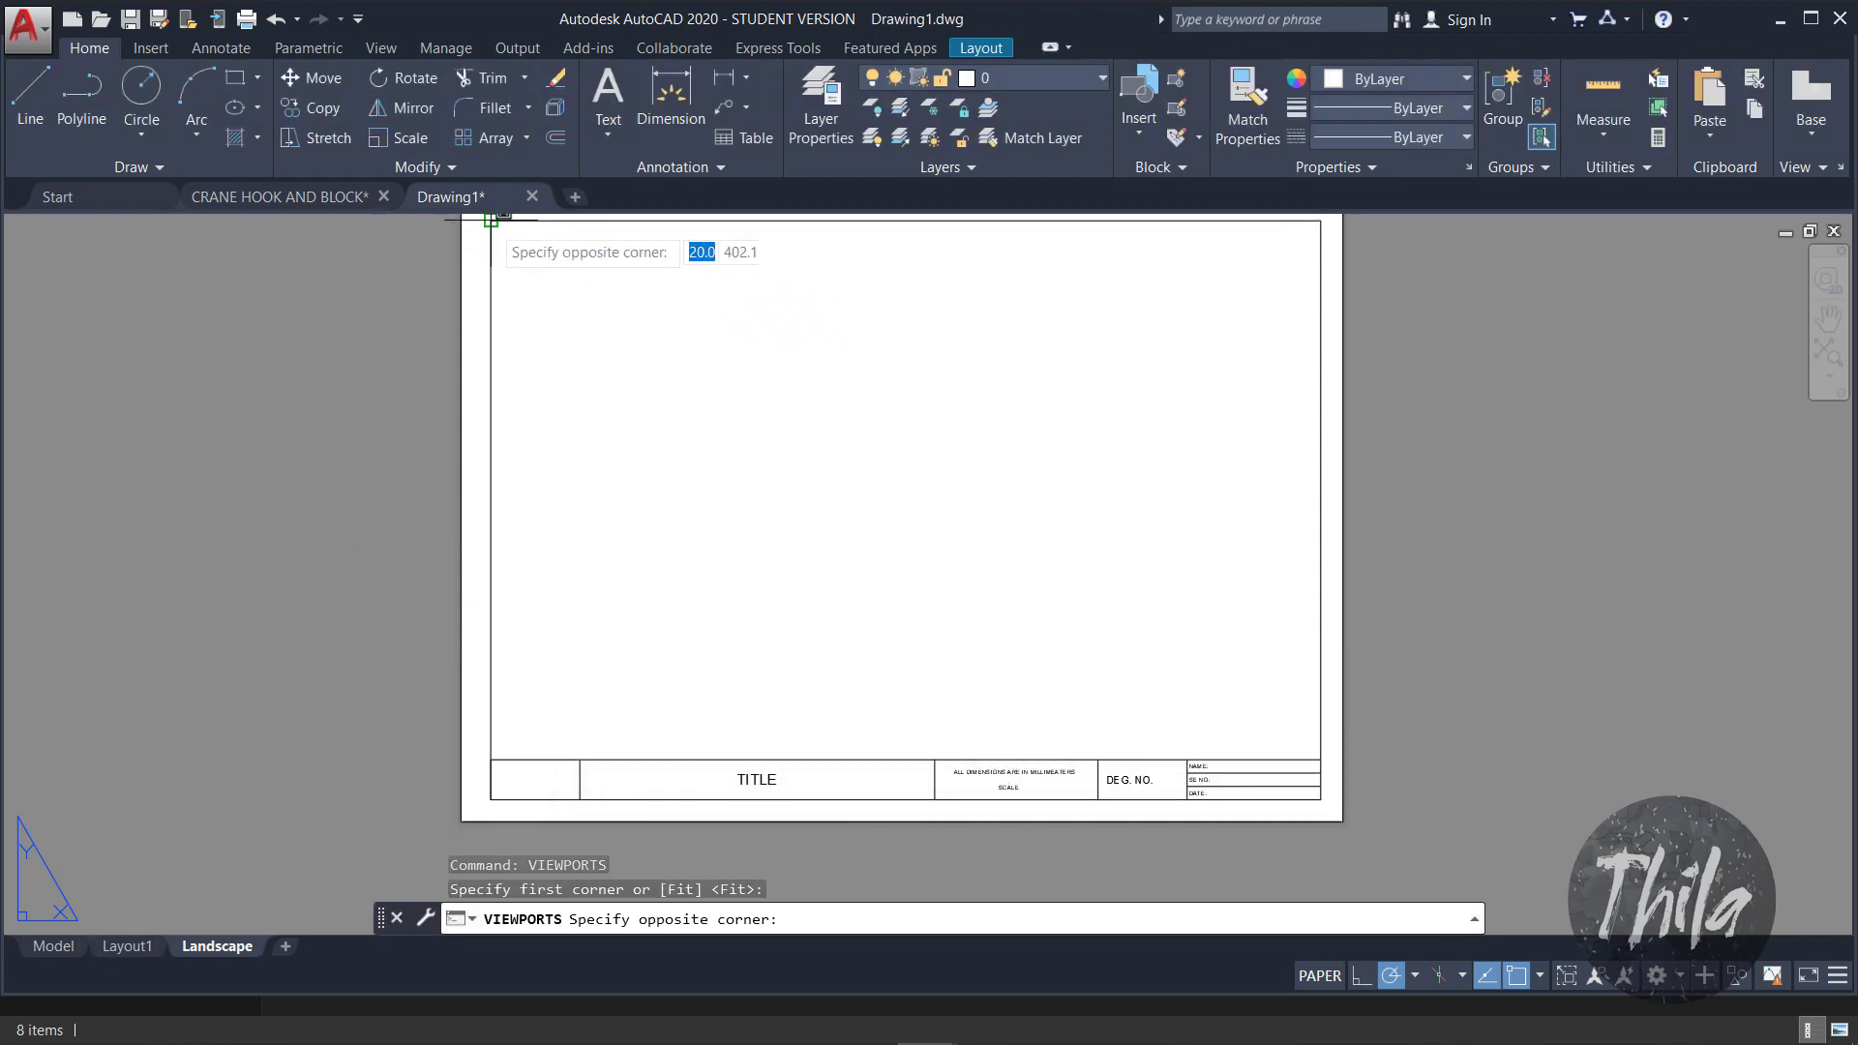
click(1321, 758)
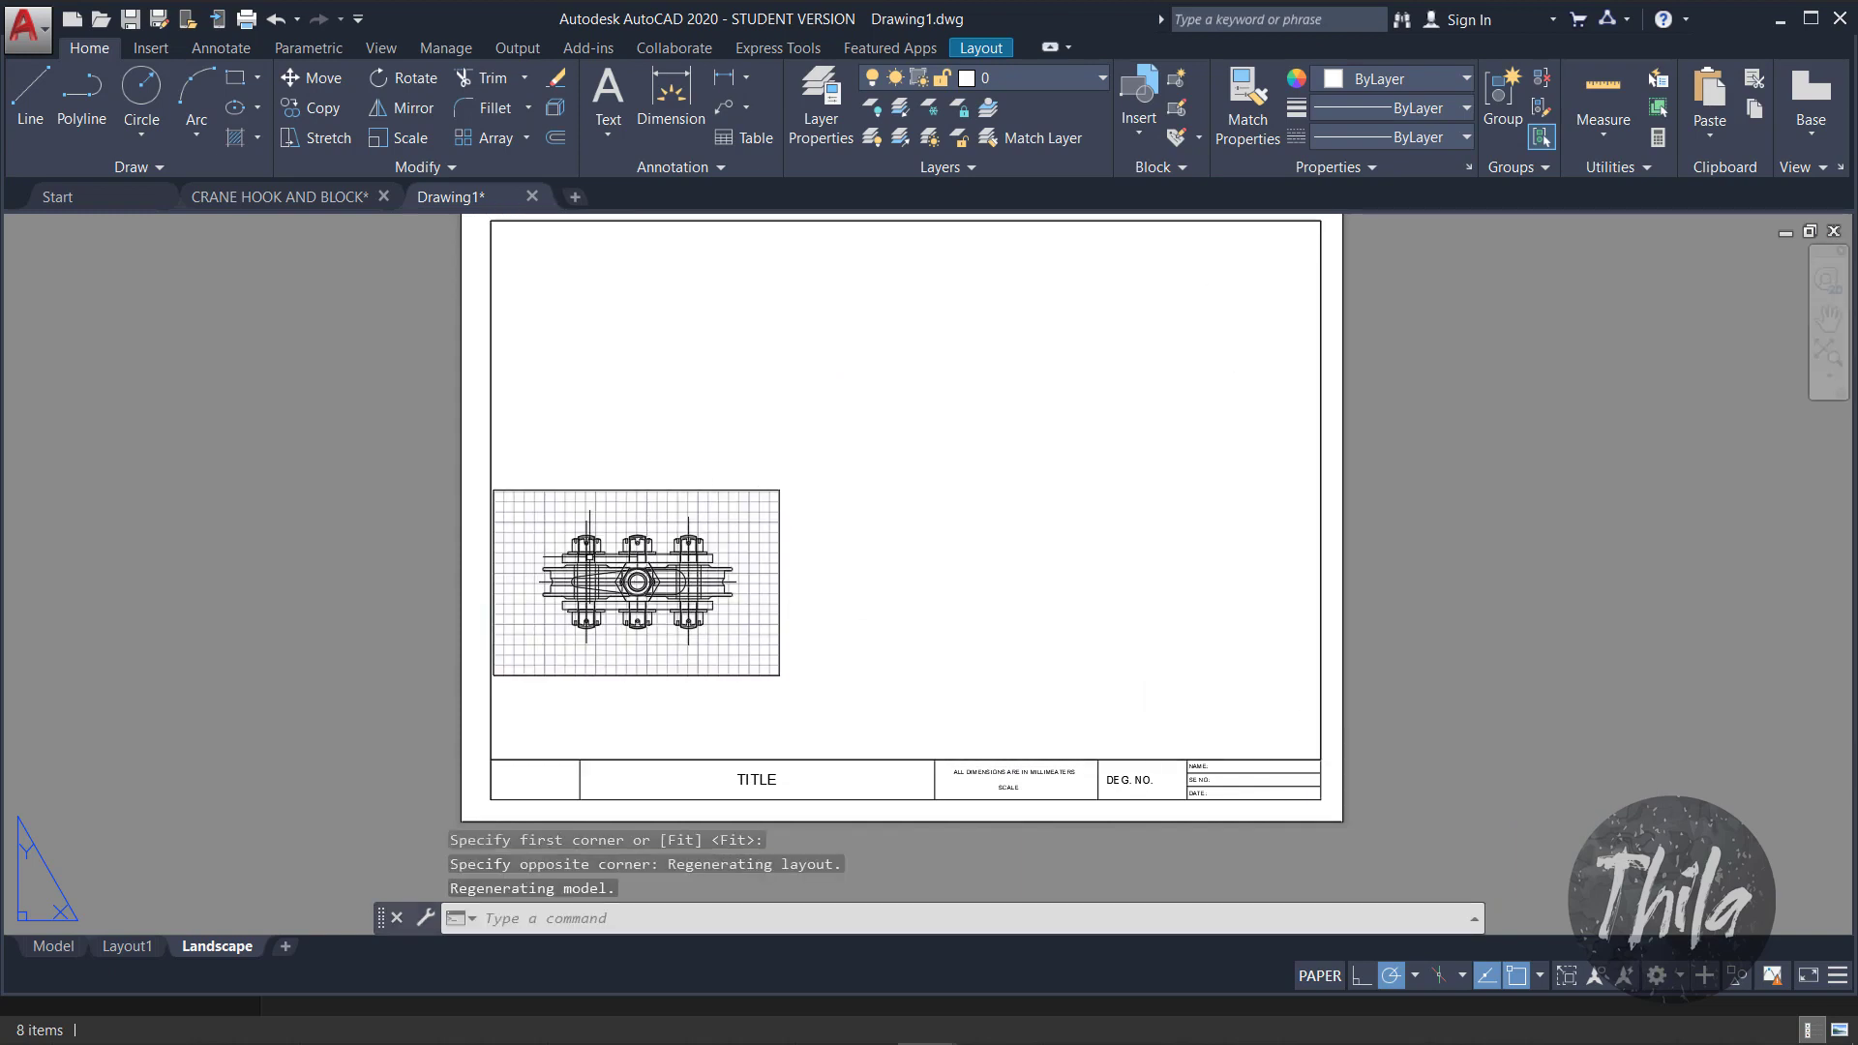
Step: Centre and enlarge the crane block view inside the new viewport, and return to paper space
double_click(531, 747)
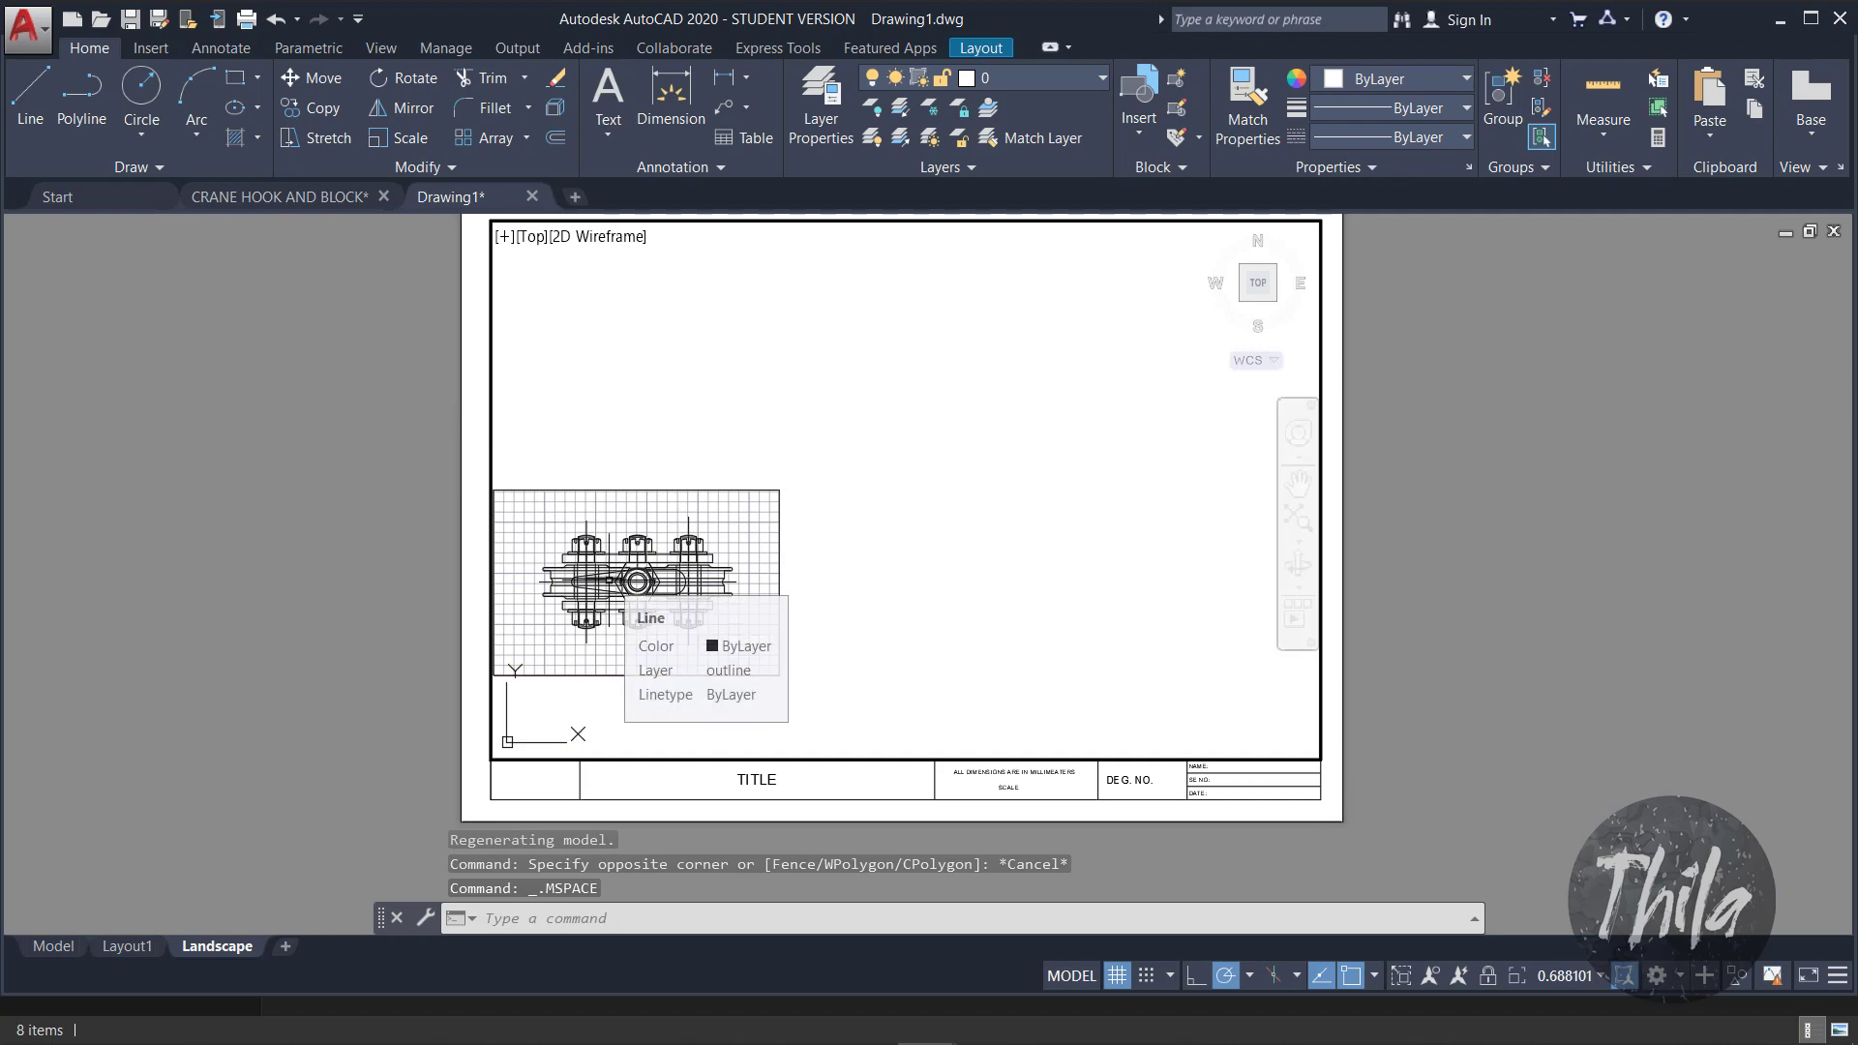
middle_drag(608, 583, 832, 476)
scroll(892, 472, up, 4)
scroll(828, 467, up, 2)
scroll(827, 467, down, 2)
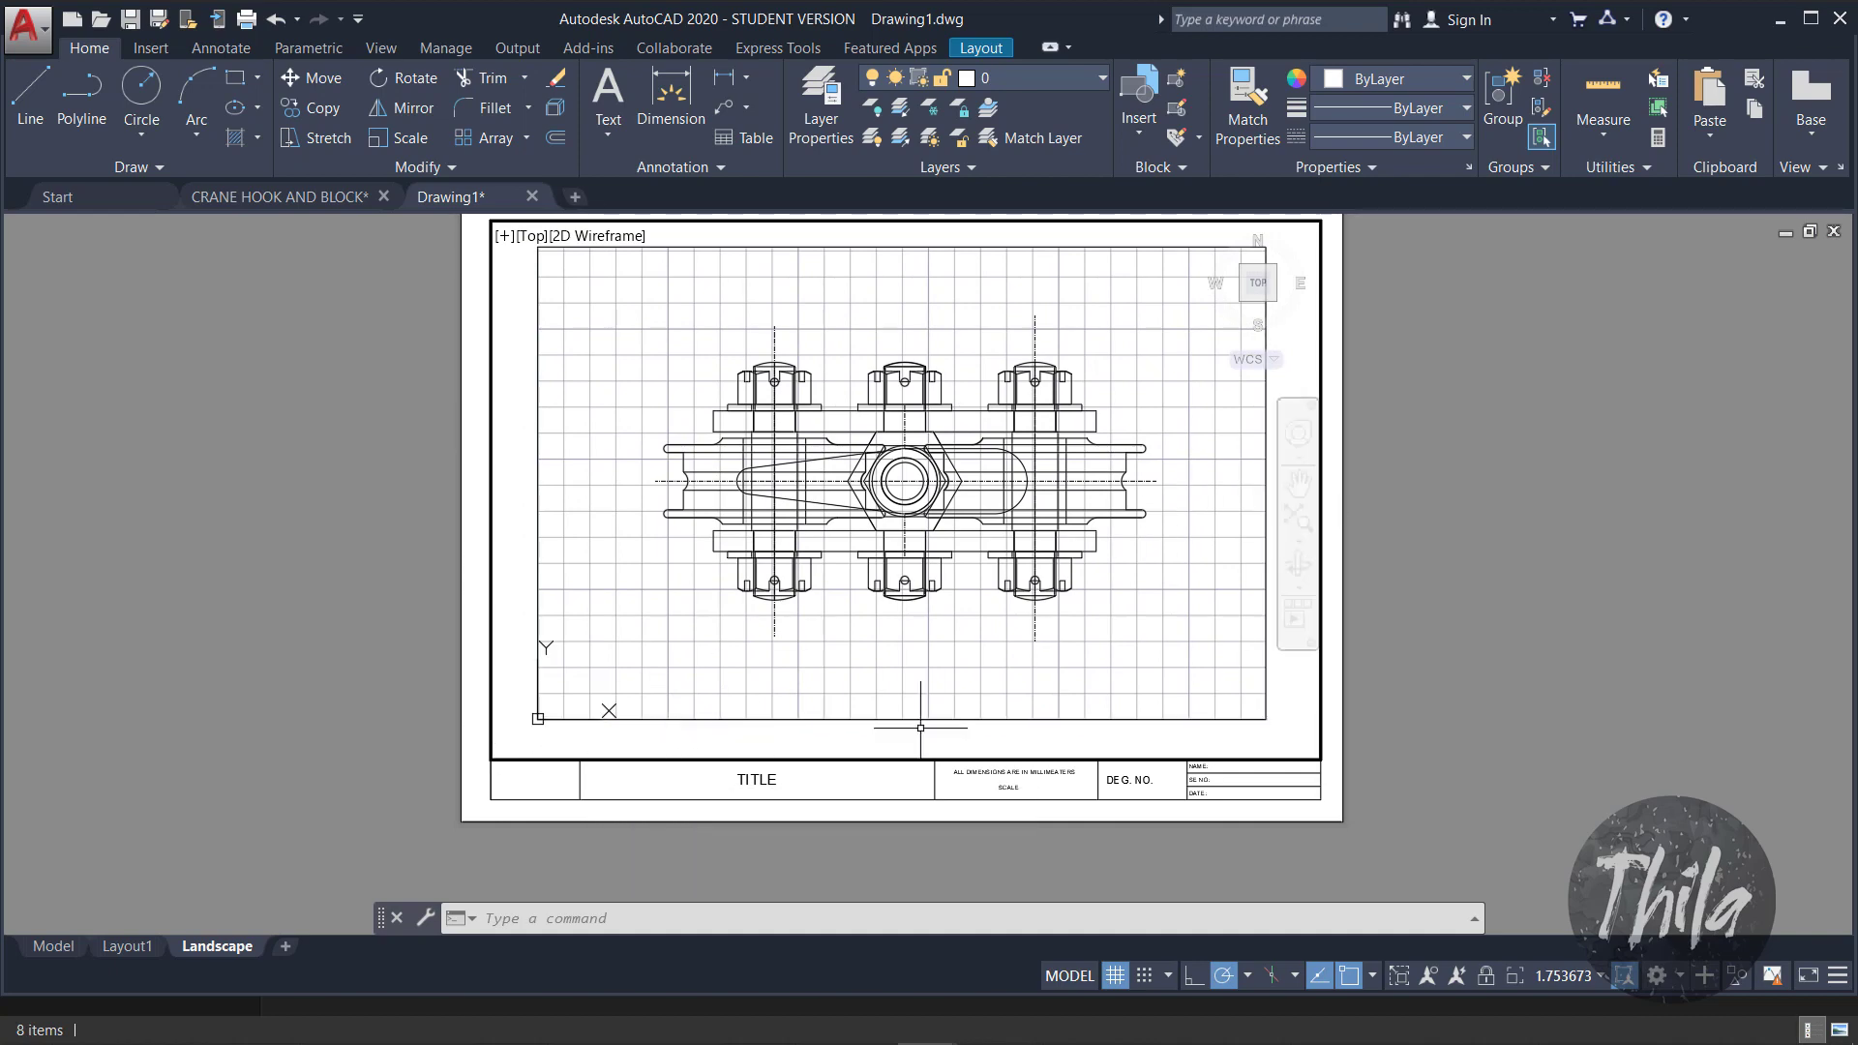
double_click(1477, 619)
Step: Set the viewport's custom scale to 2 in its properties and deselect the viewport
click(538, 770)
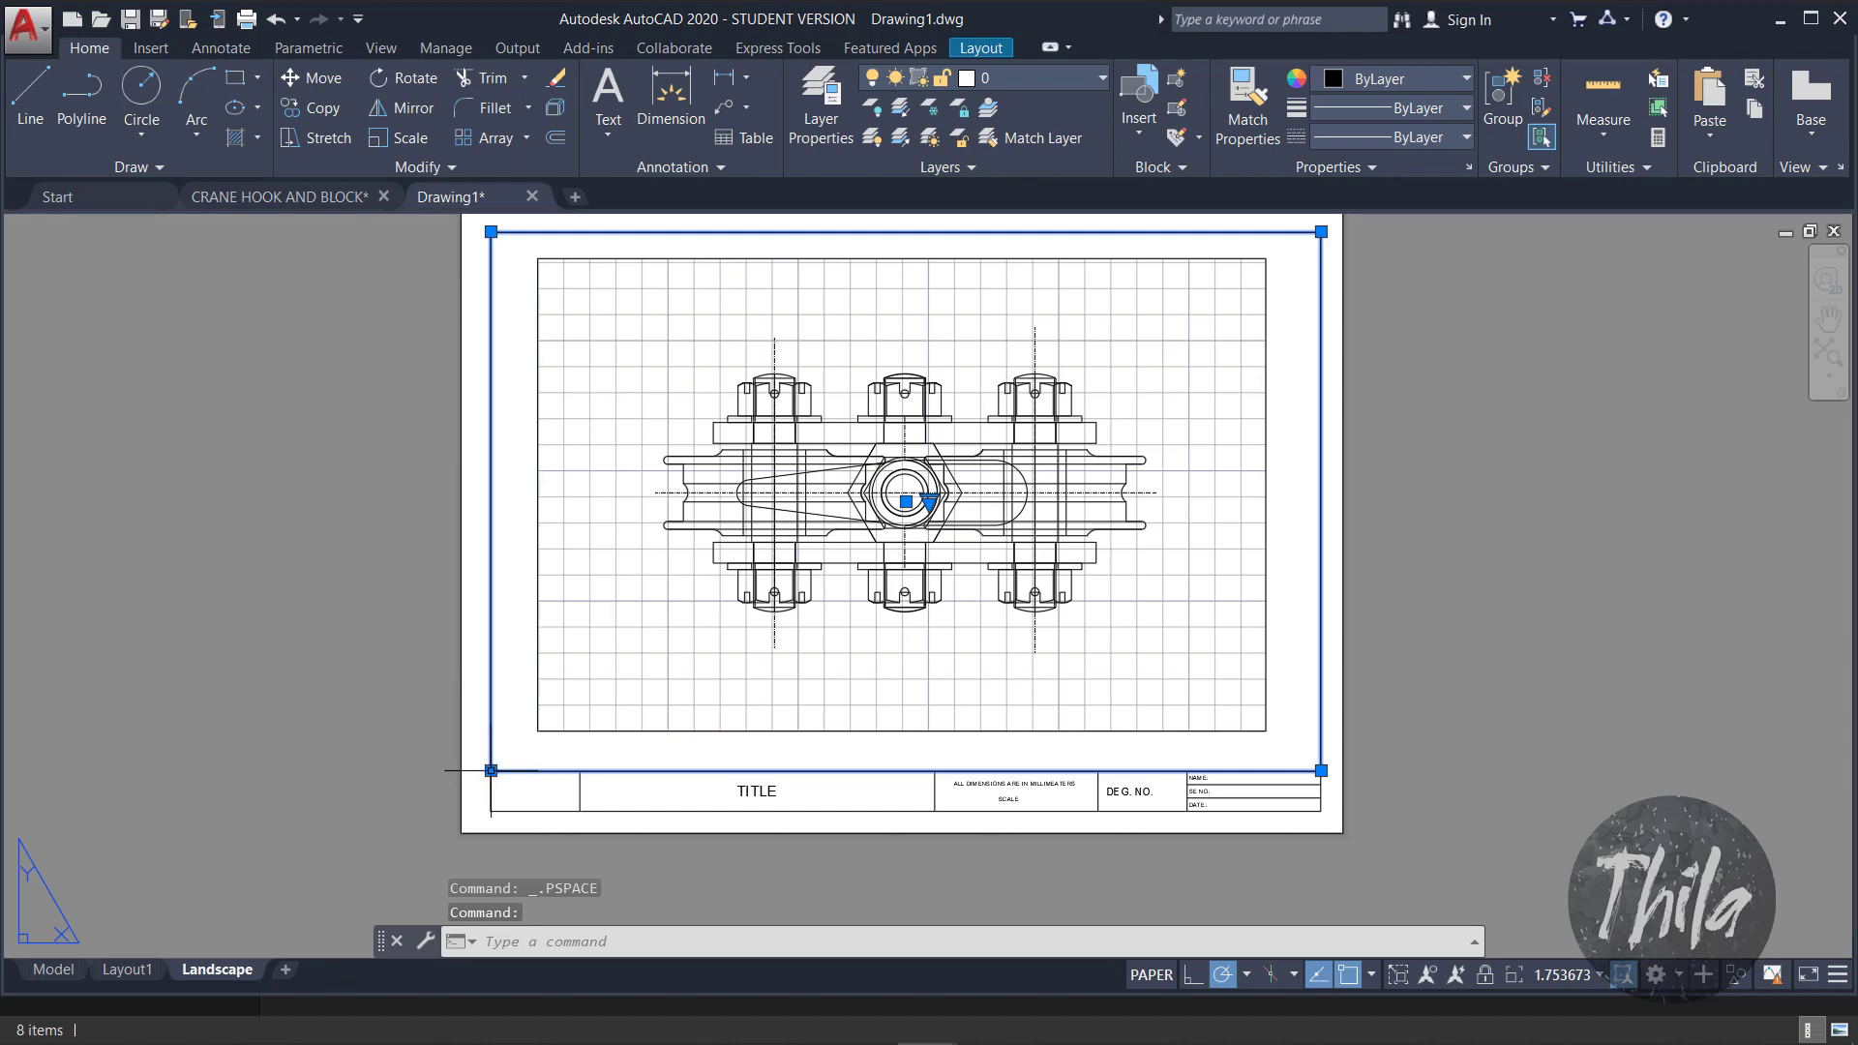
right_click(491, 770)
click(525, 734)
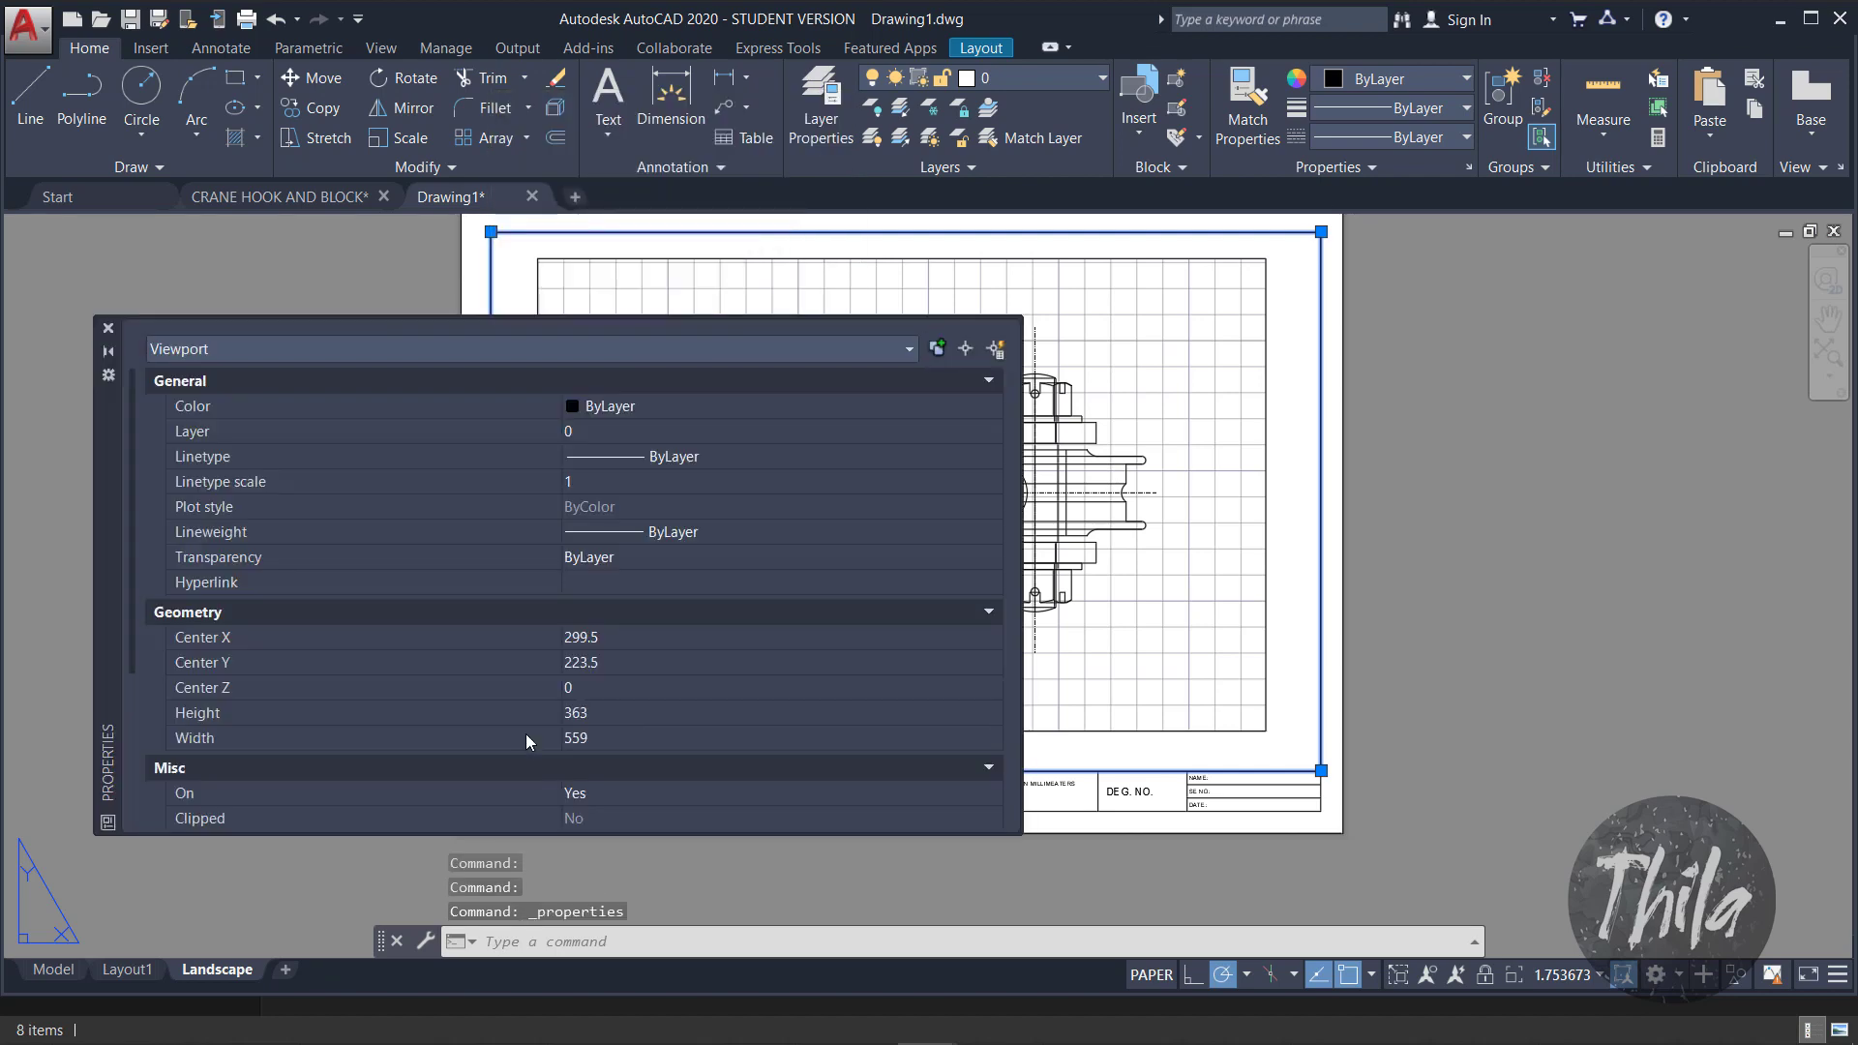
scroll(543, 695, down, 5)
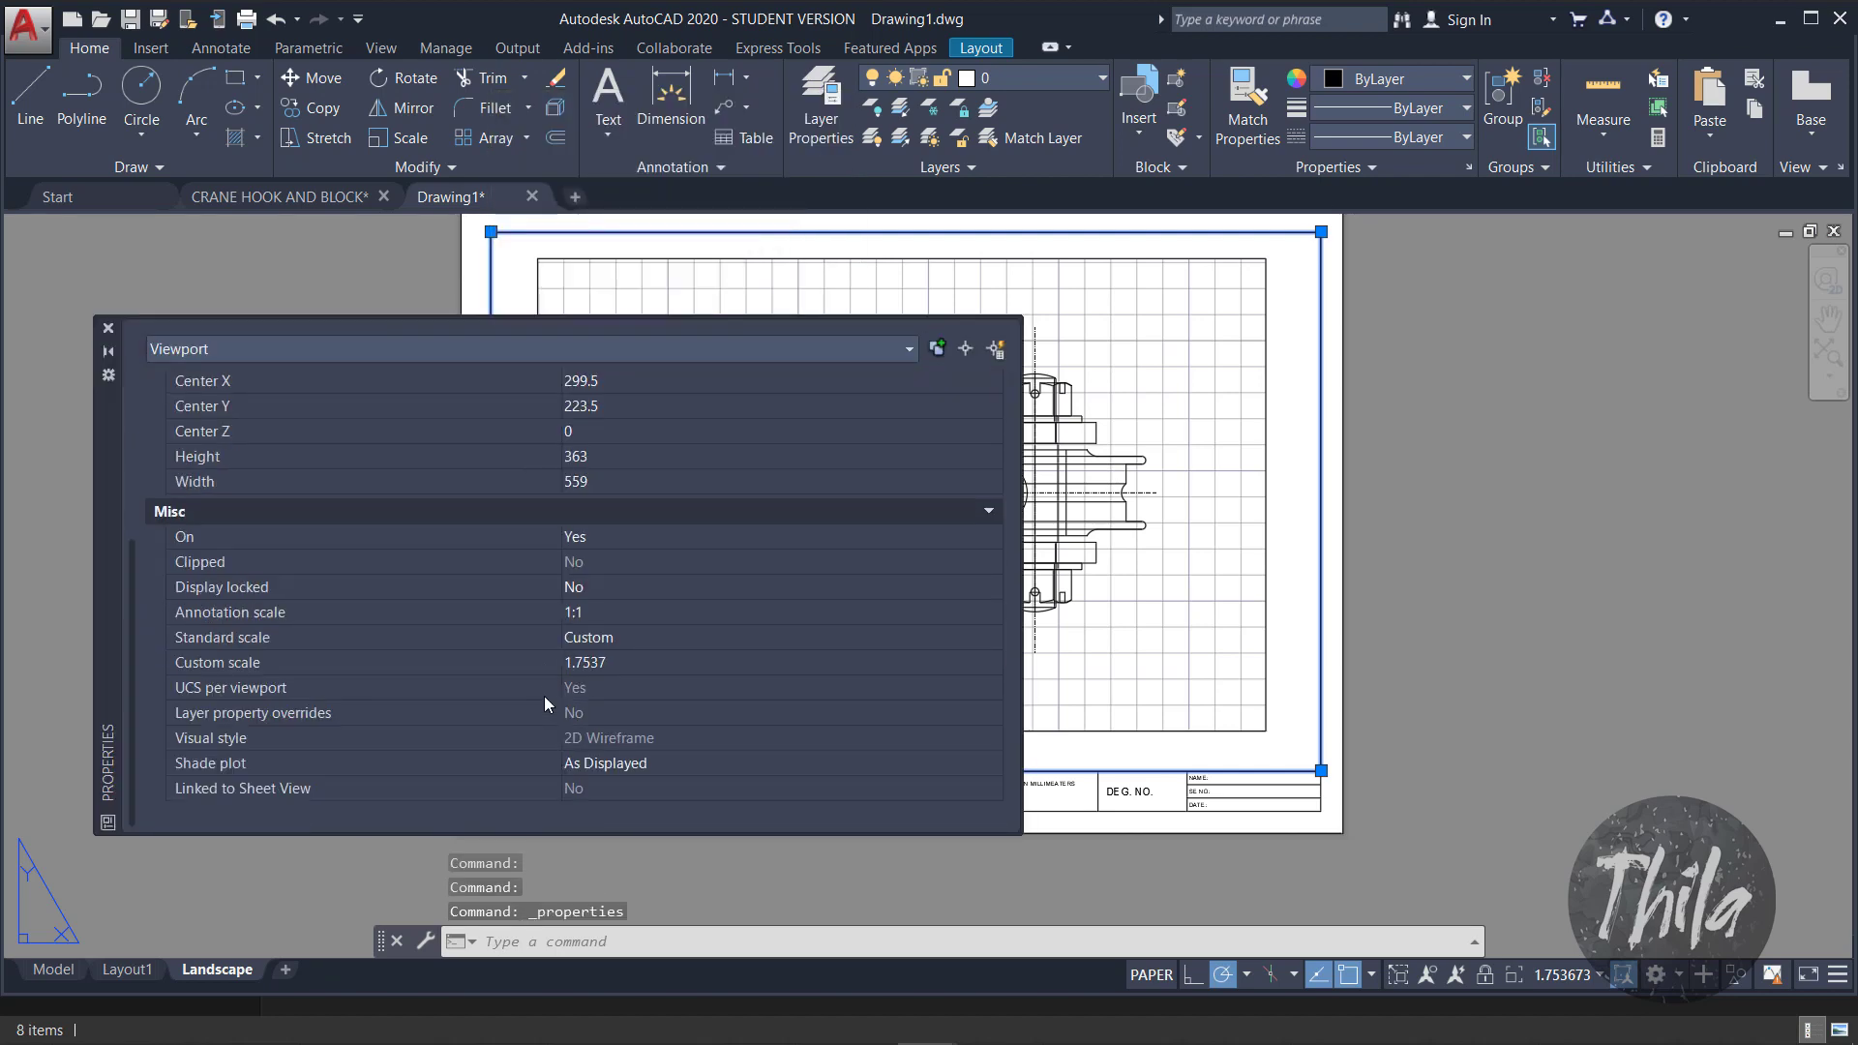
click(610, 663)
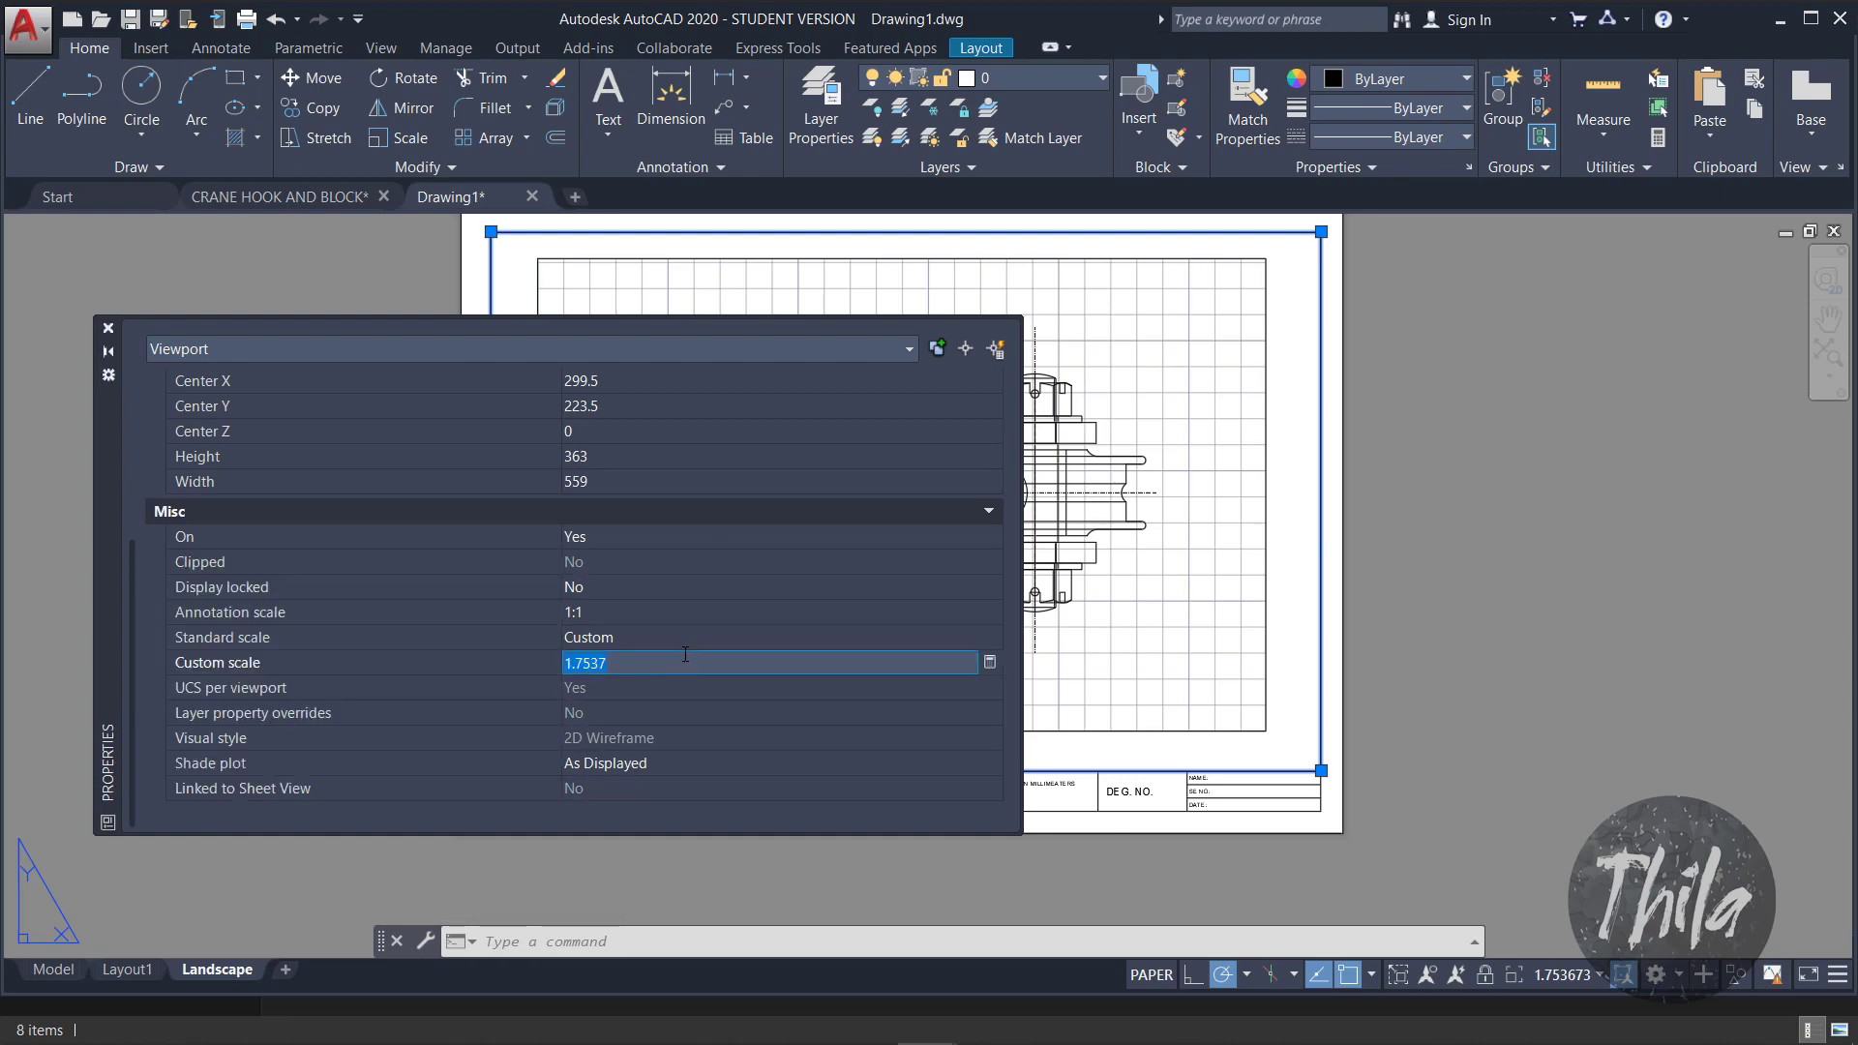
text(2)
key(Return)
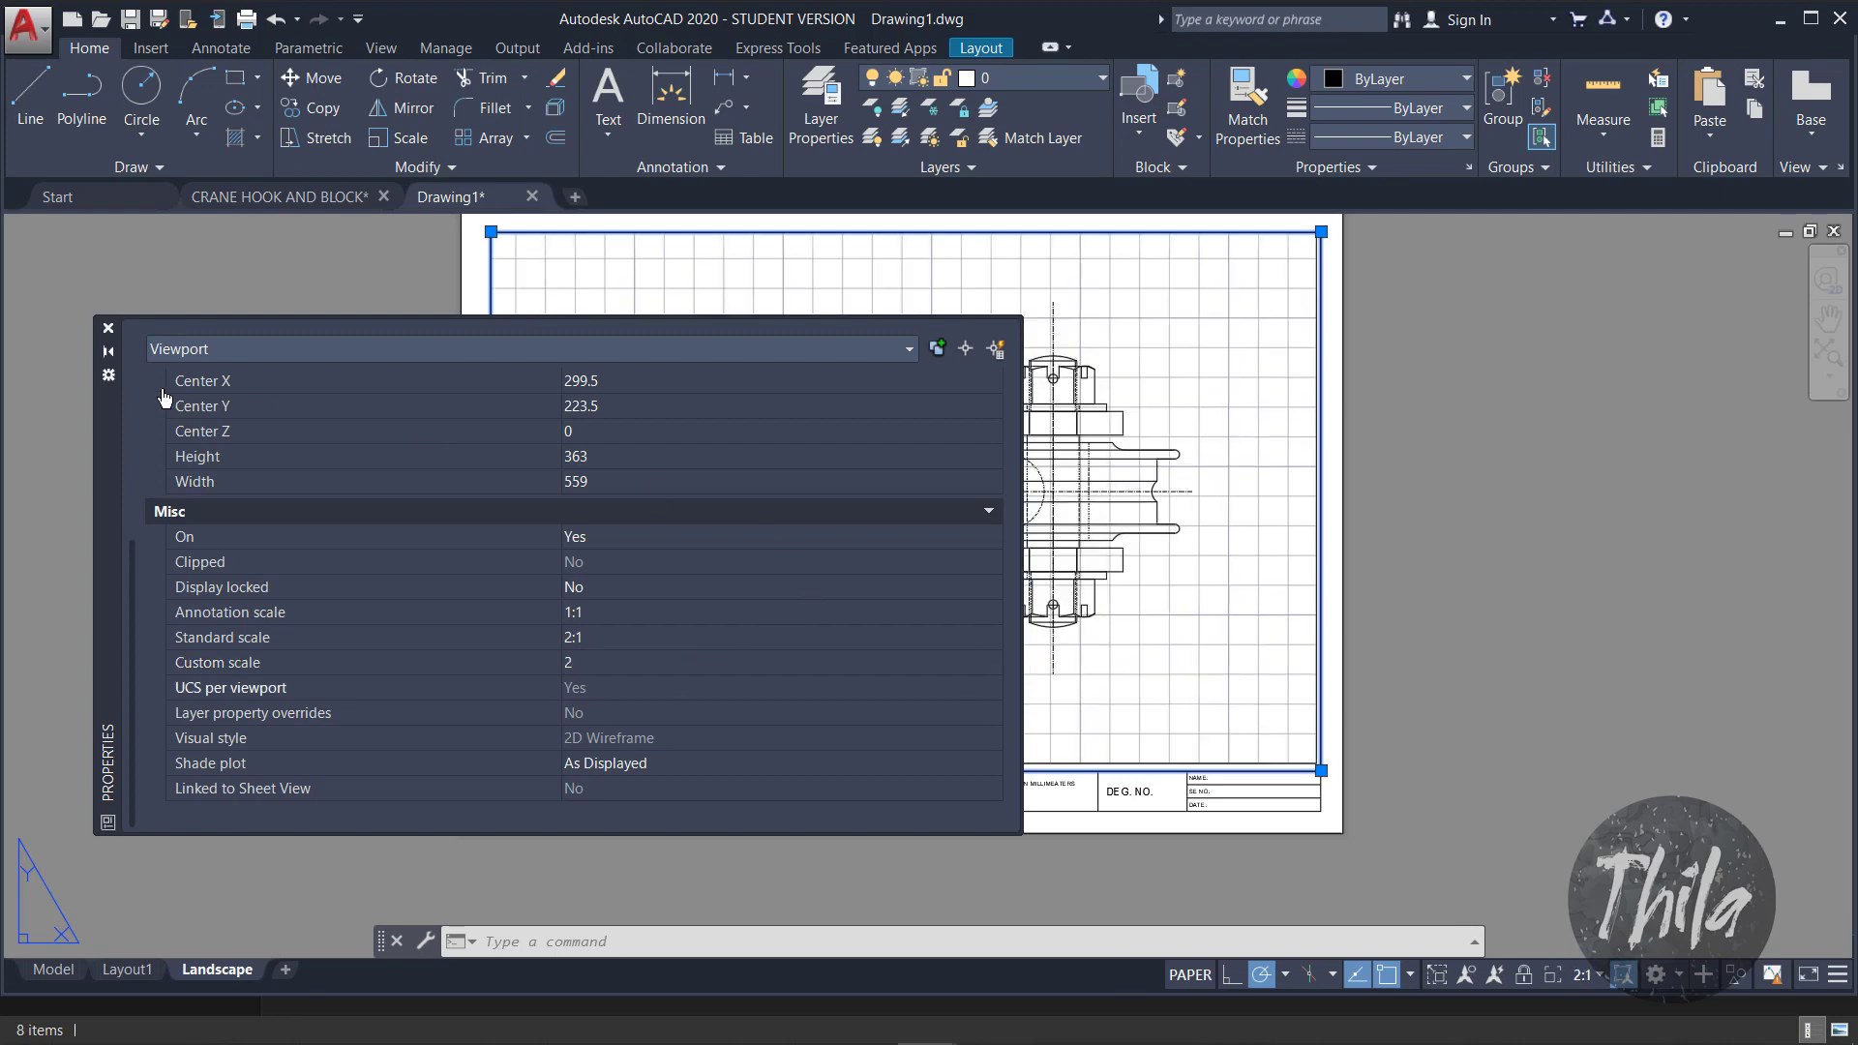
click(107, 328)
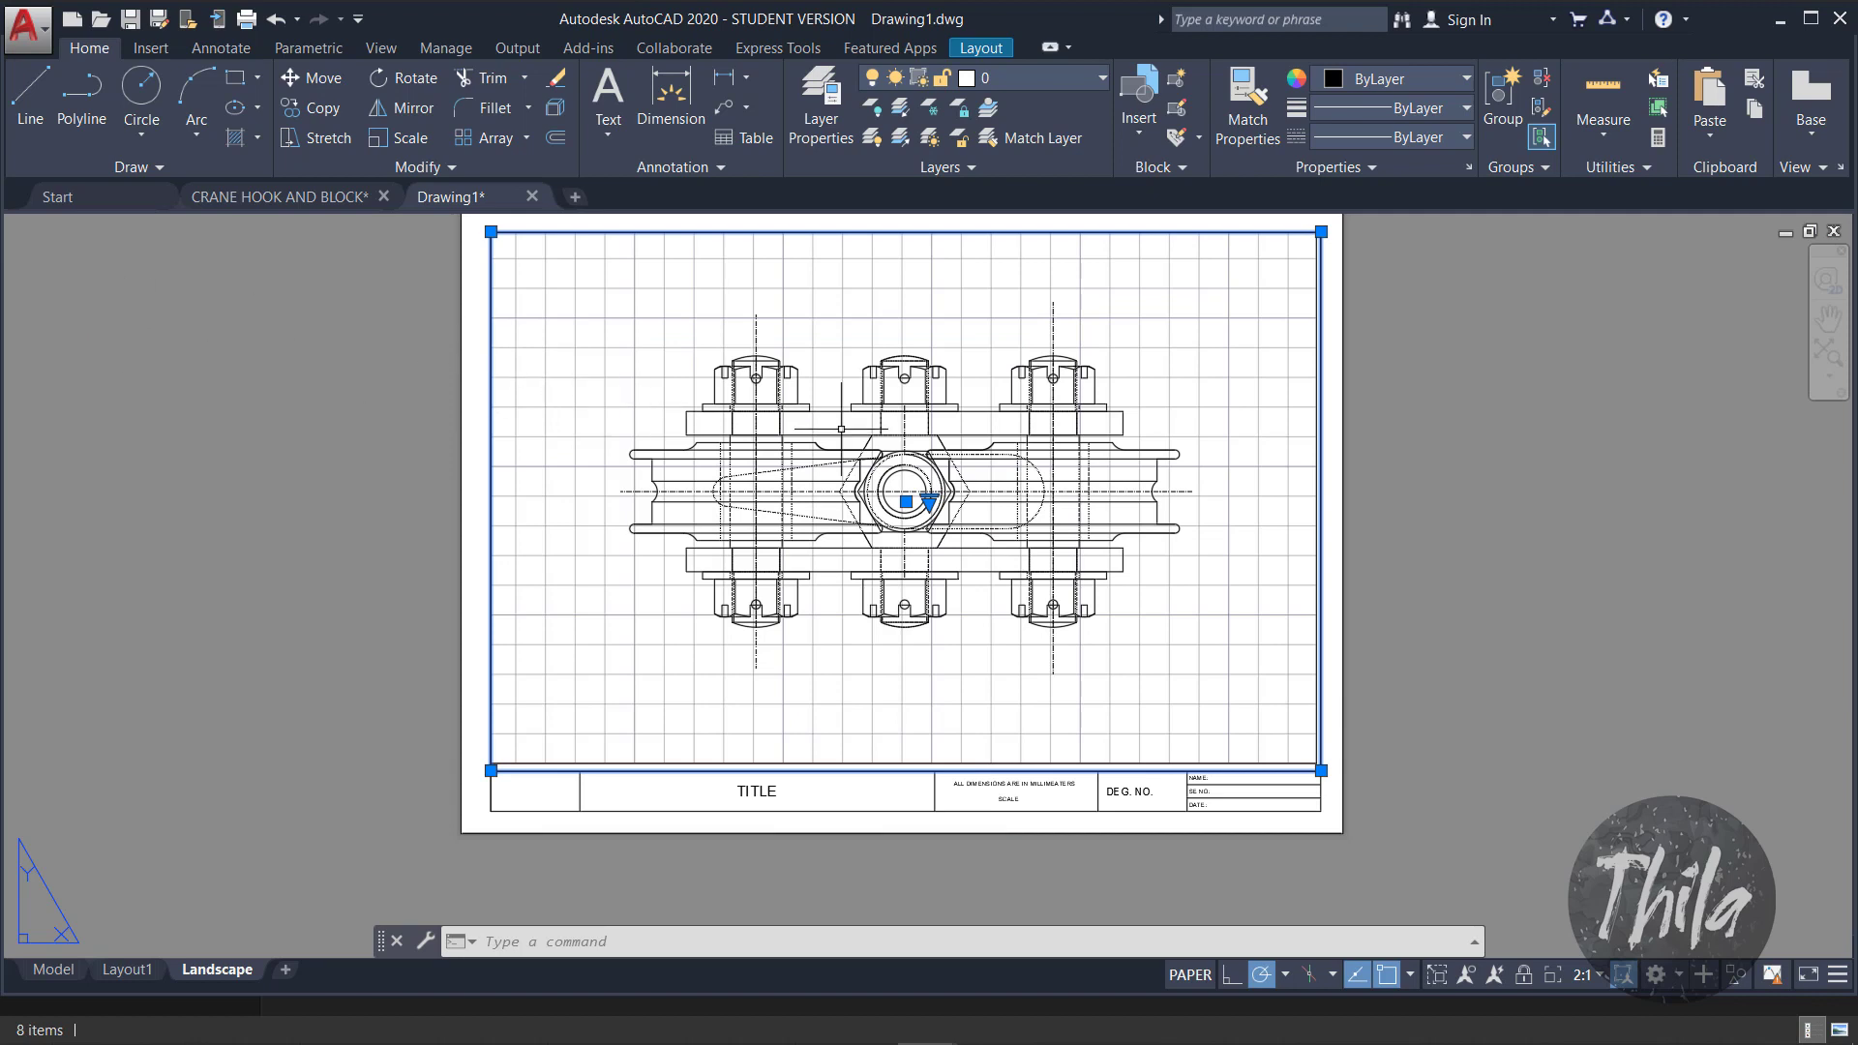
click(1575, 514)
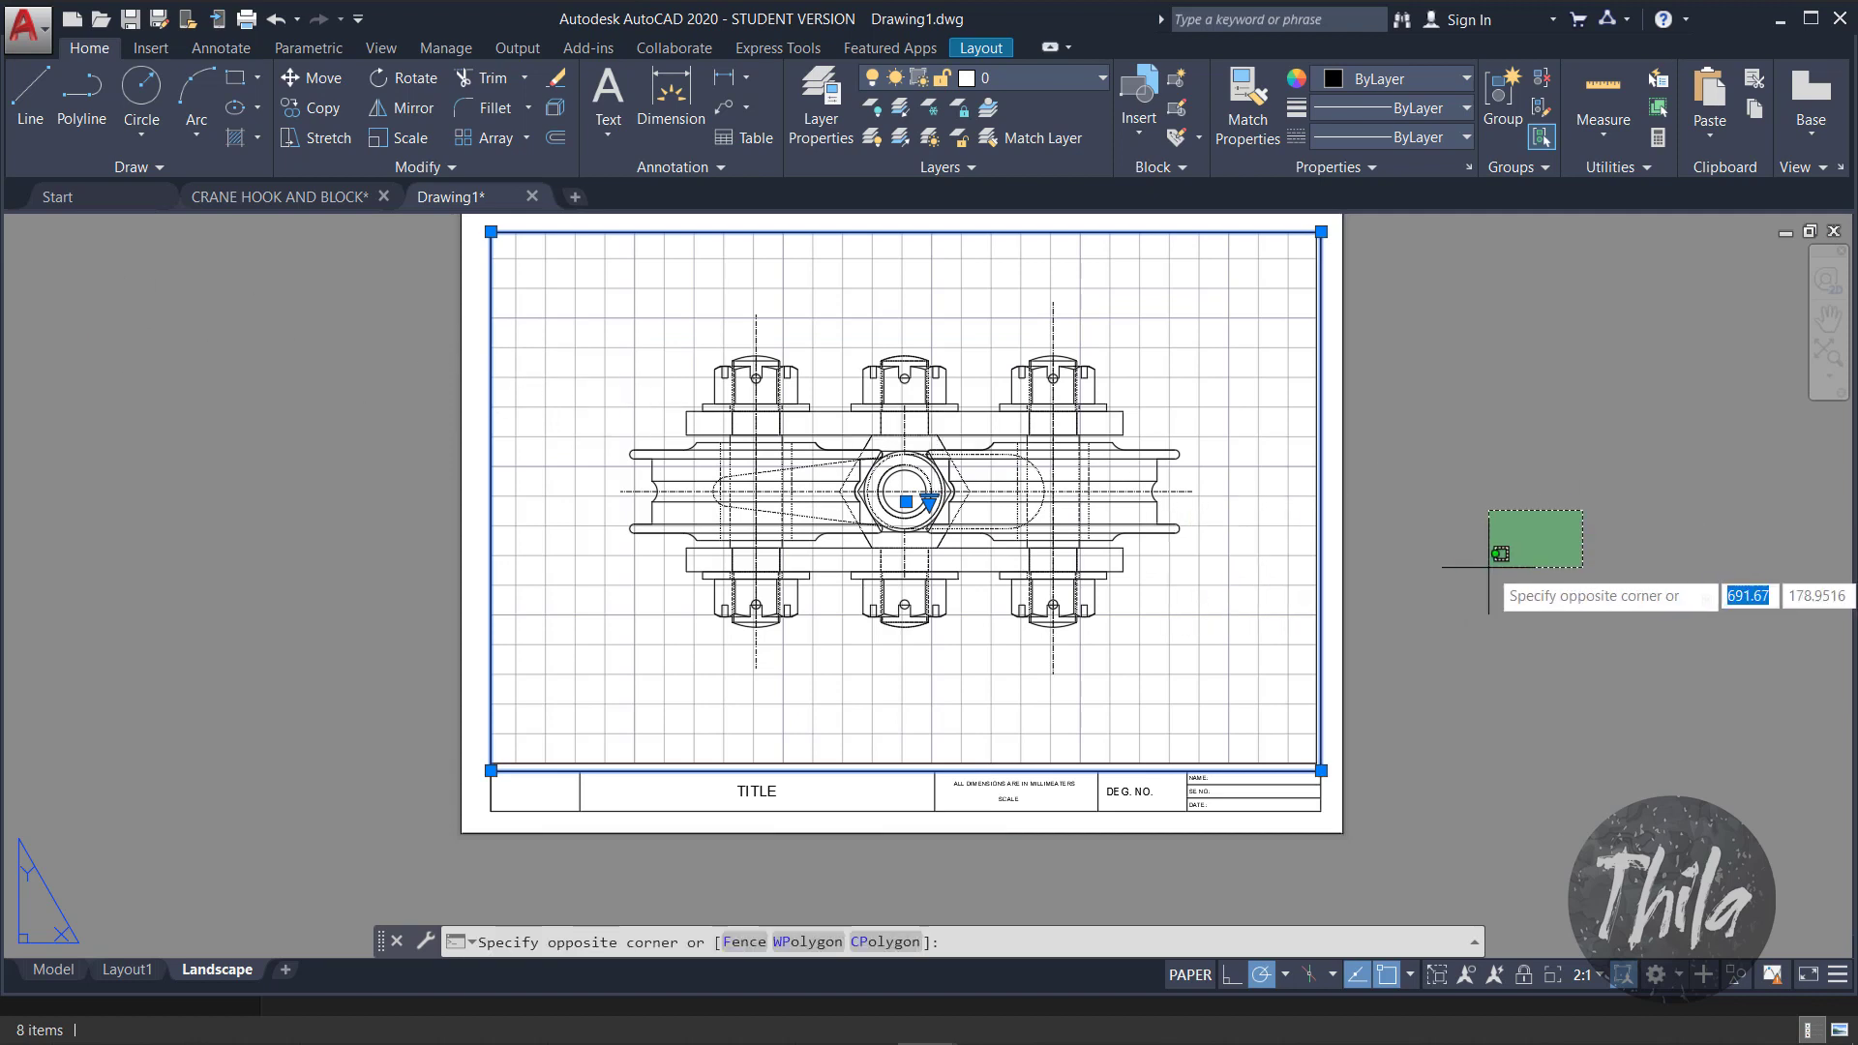
key(Escape)
key(Escape)
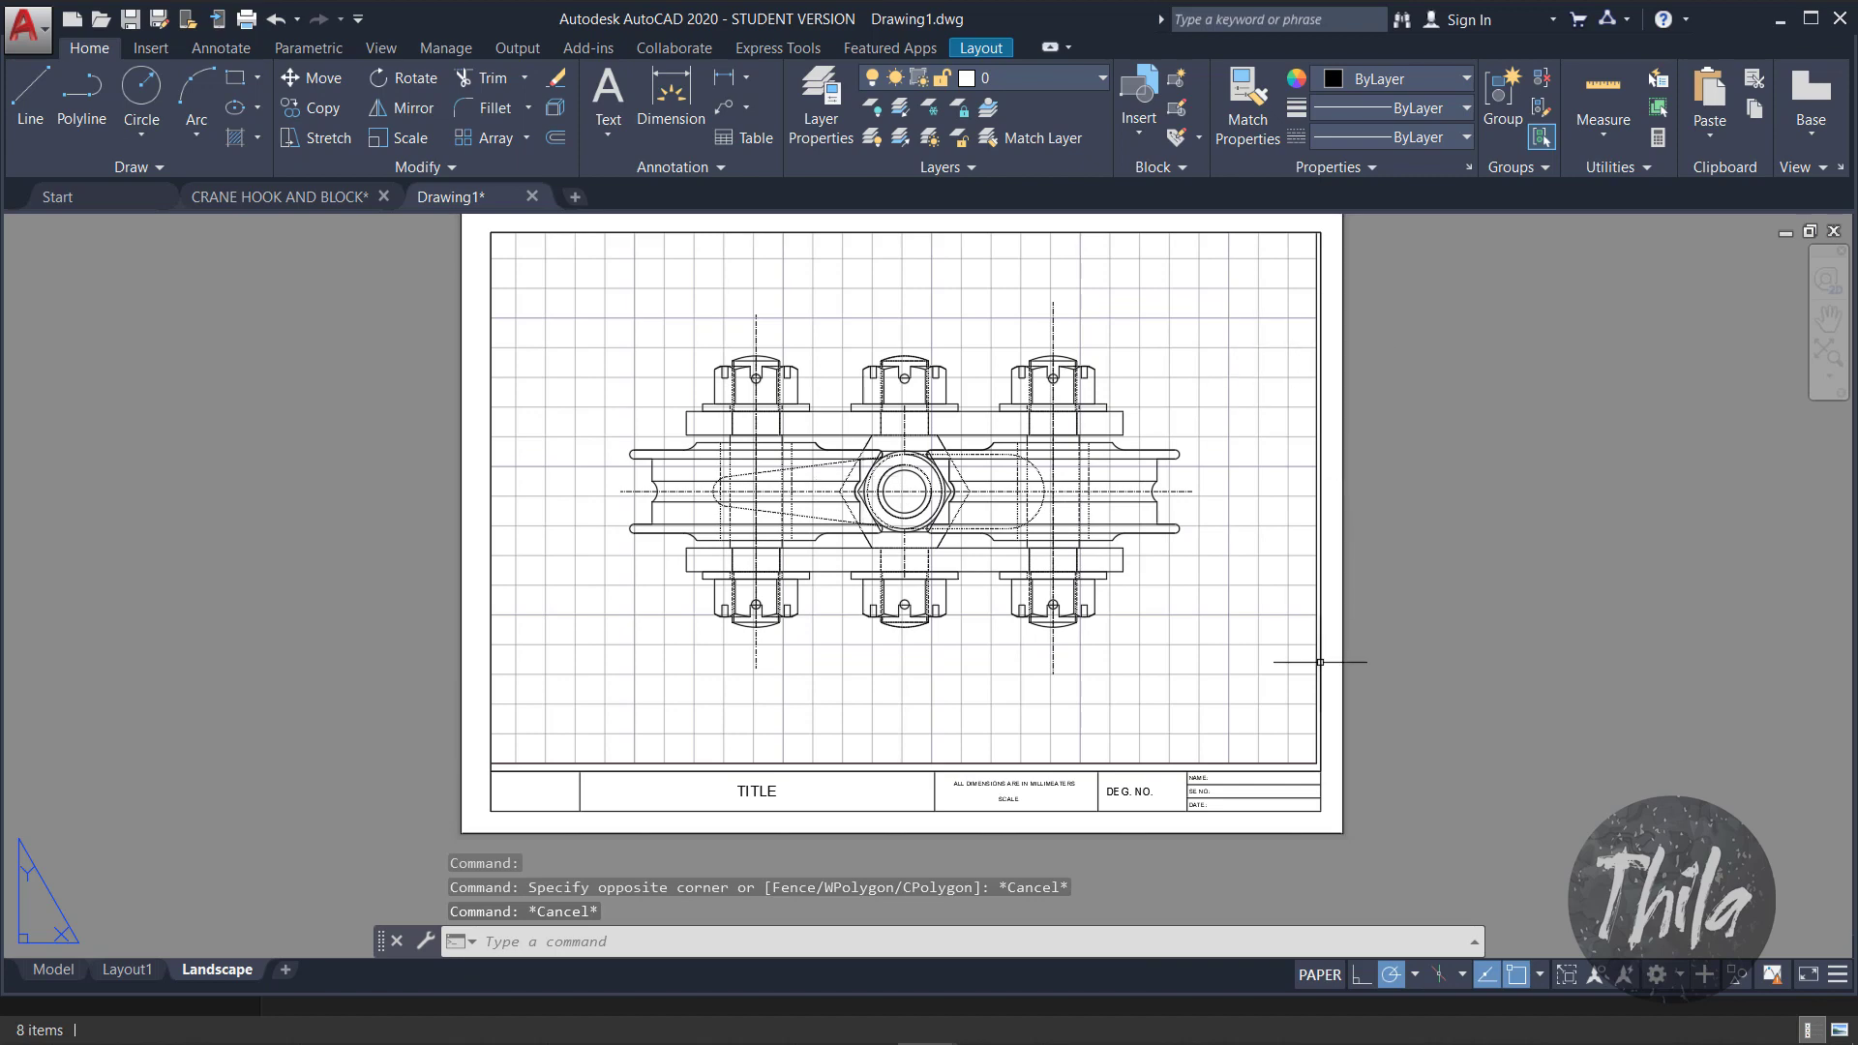
Step: Shift the model view inside the viewport so the half-size rectangle lines up with the viewport border, and return to paper space
double_click(828, 458)
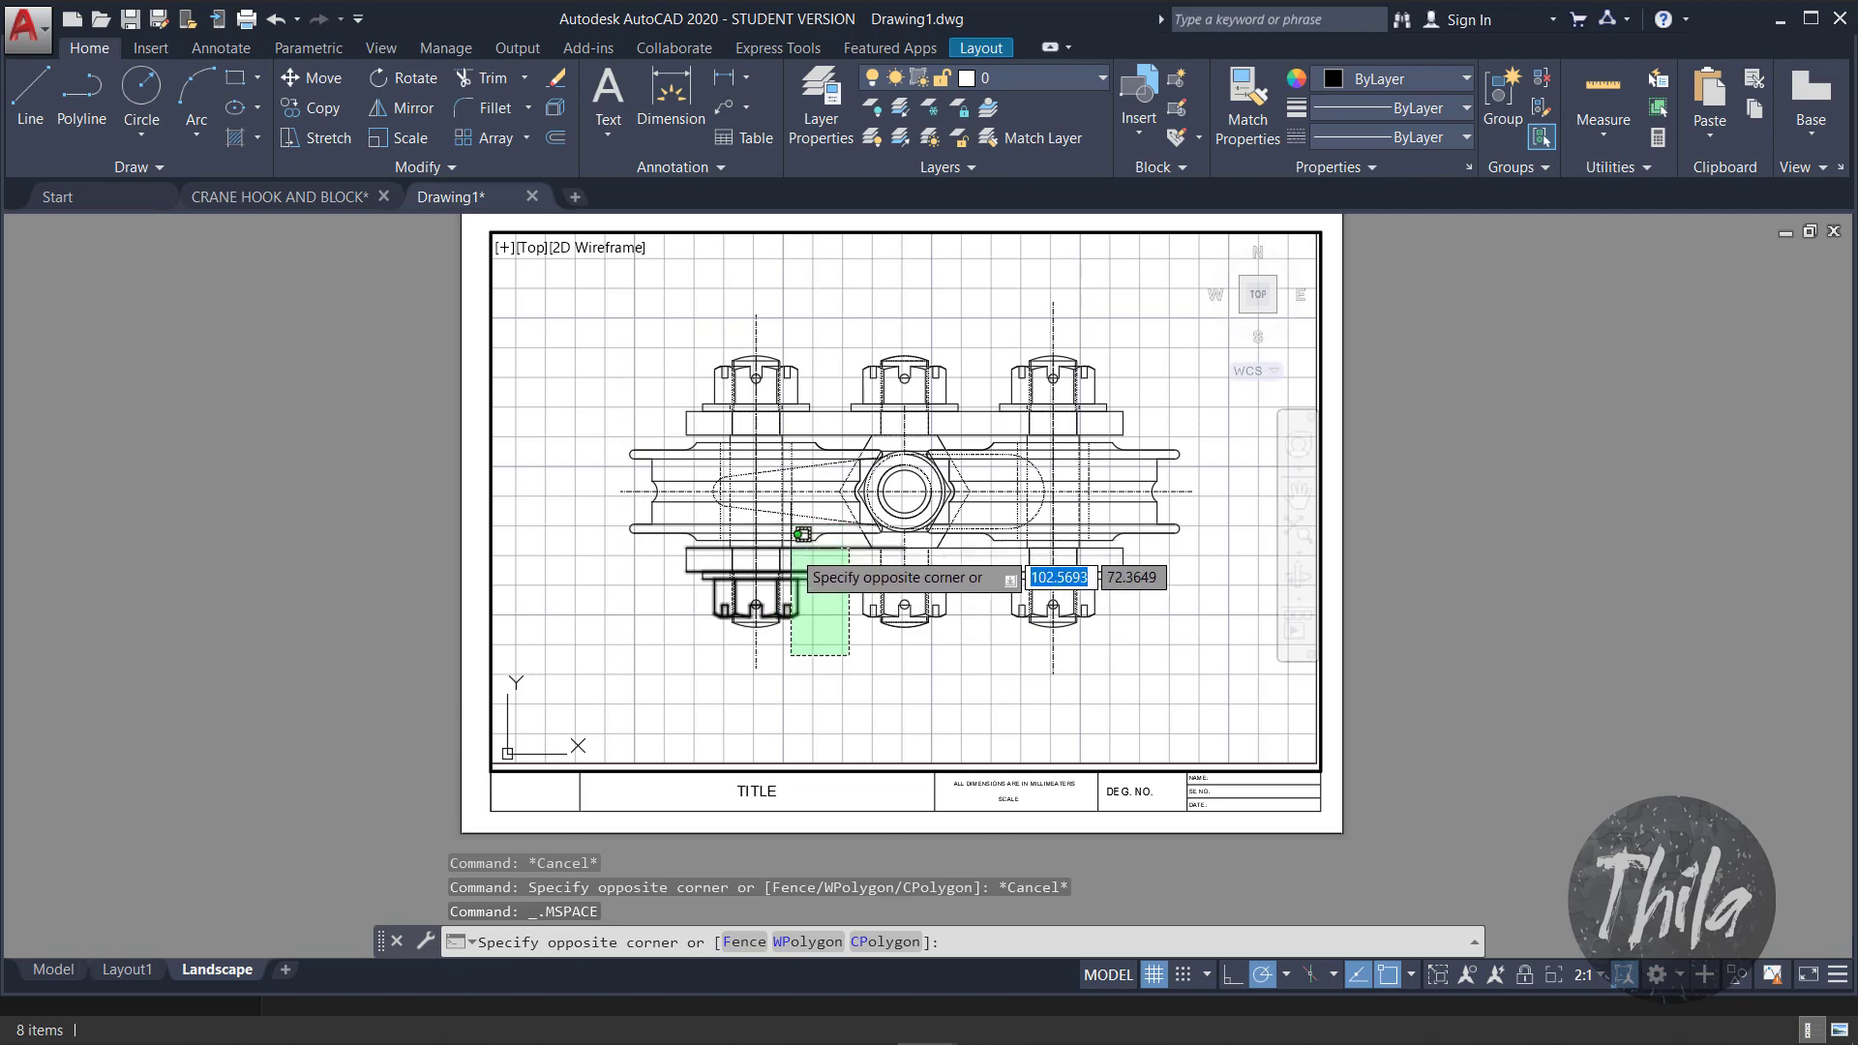
key(Escape)
mouse_move(569, 503)
middle_down()
mouse_move(565, 483)
mouse_move(593, 501)
mouse_move(568, 495)
middle_up()
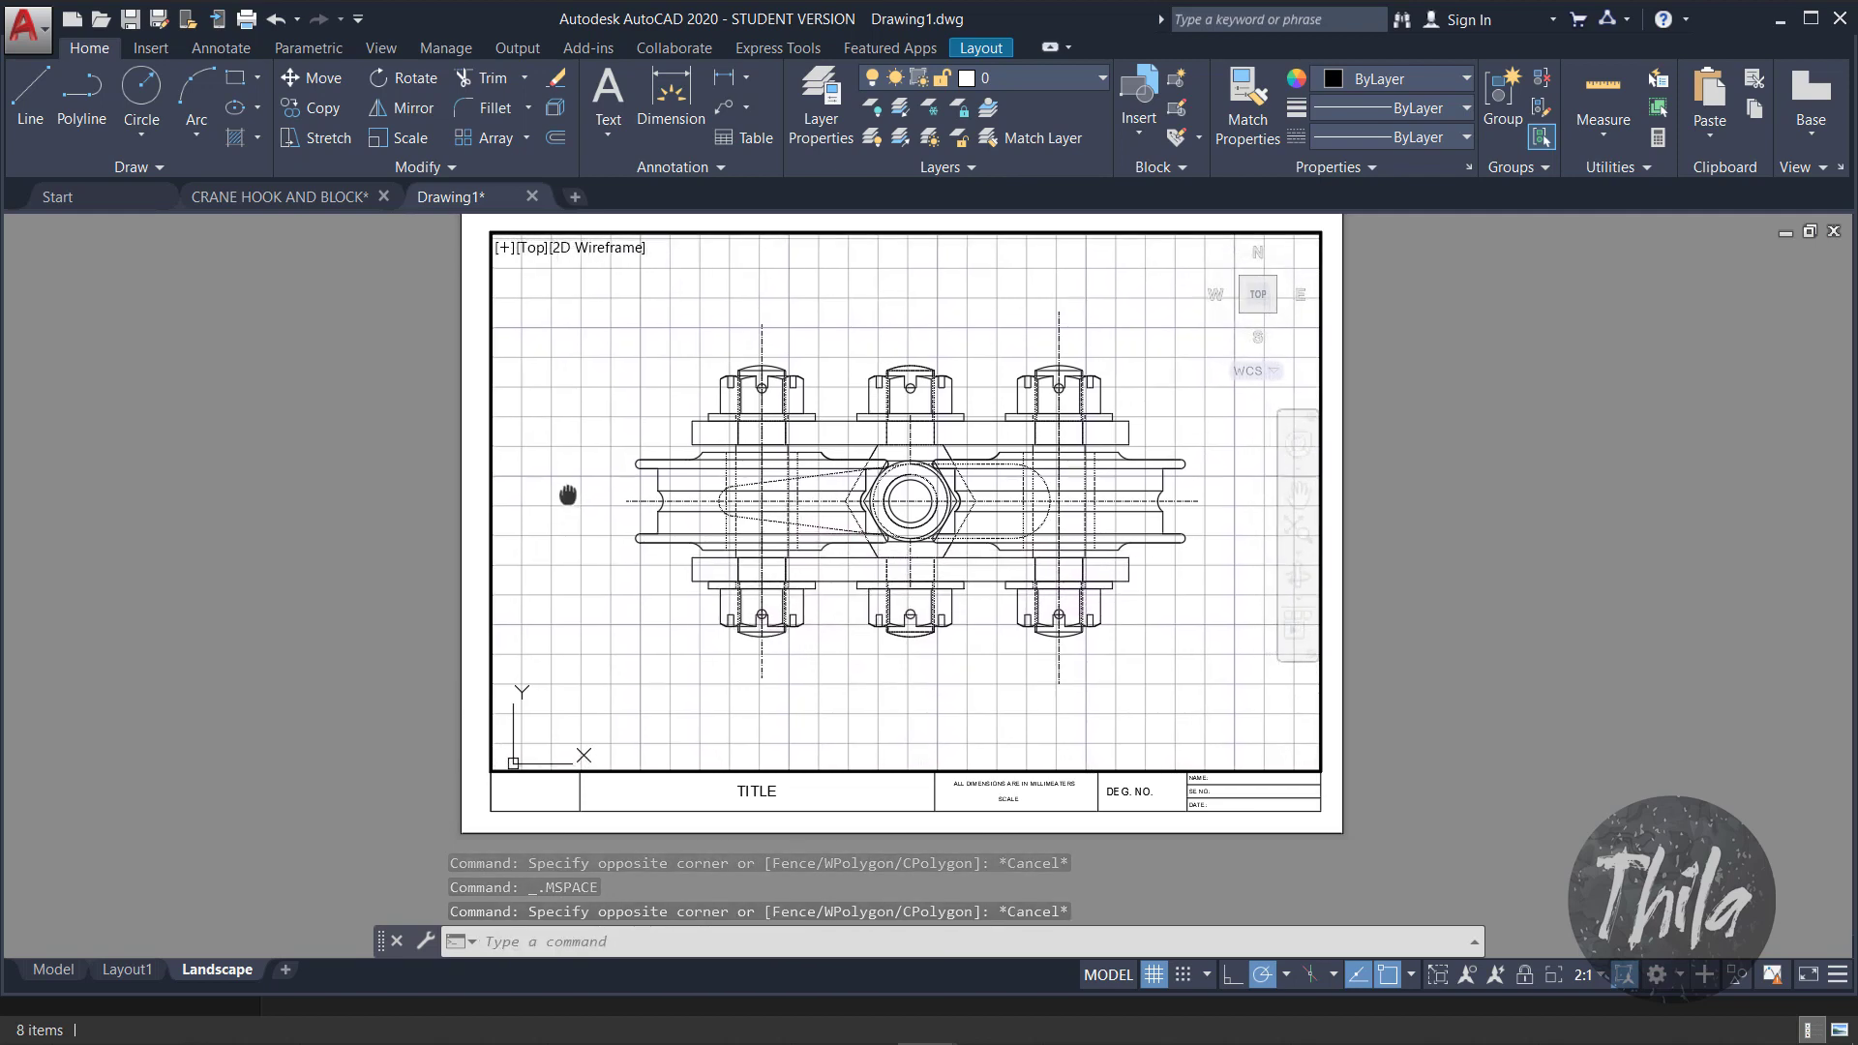
key(Escape)
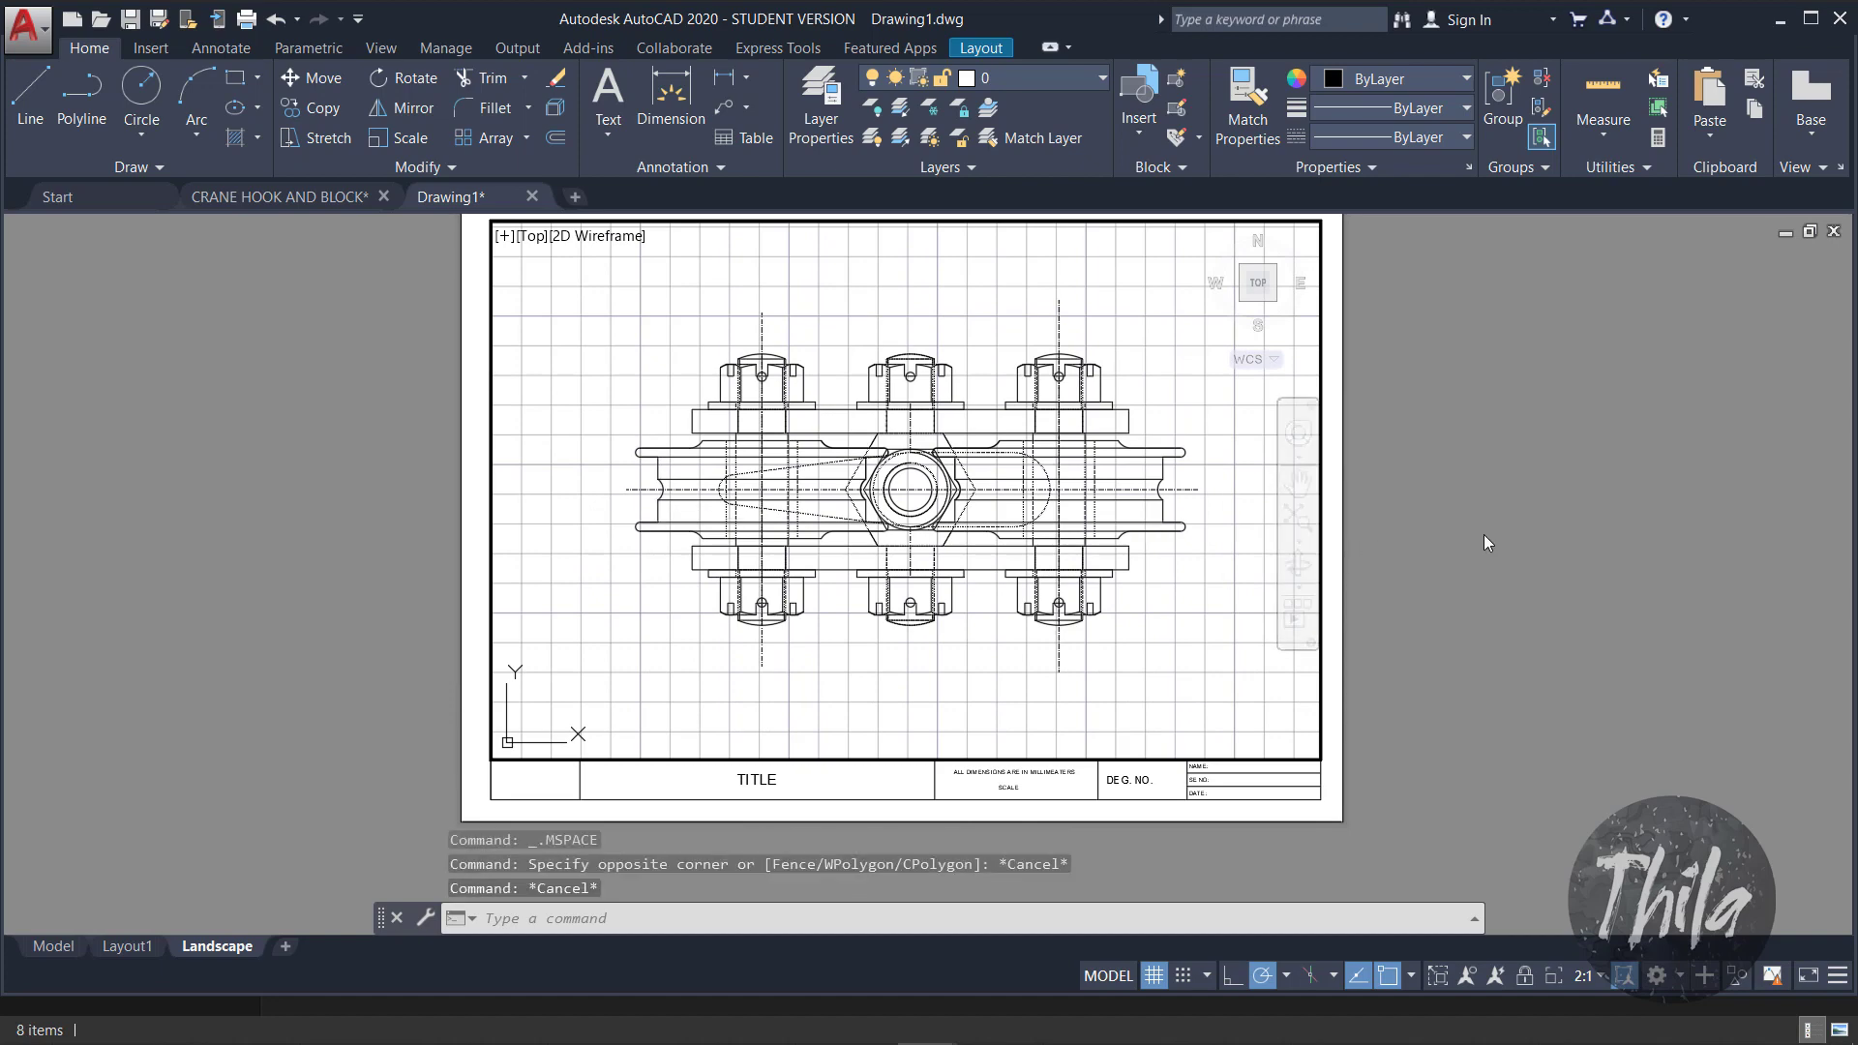
double_click(1484, 534)
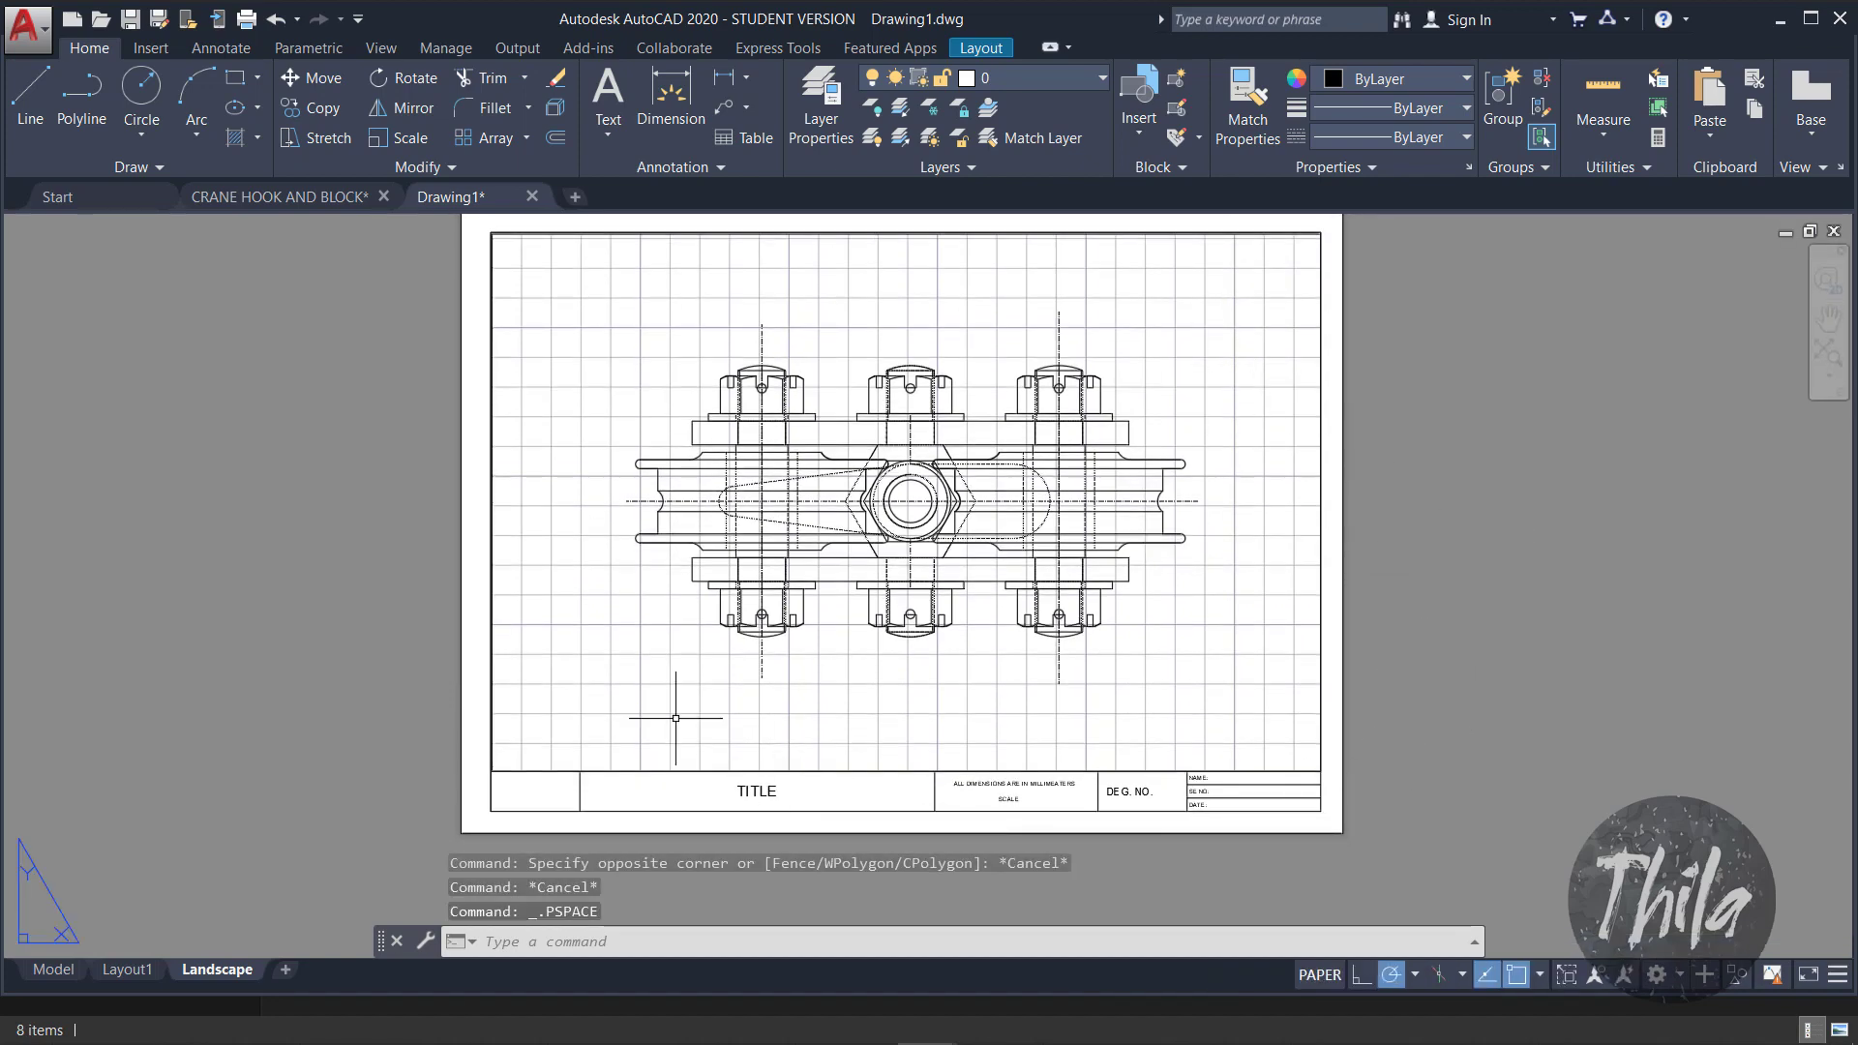
Step: Compare the model space drawing with the Landscape layout and examine the viewport's custom scale in its properties
click(77, 974)
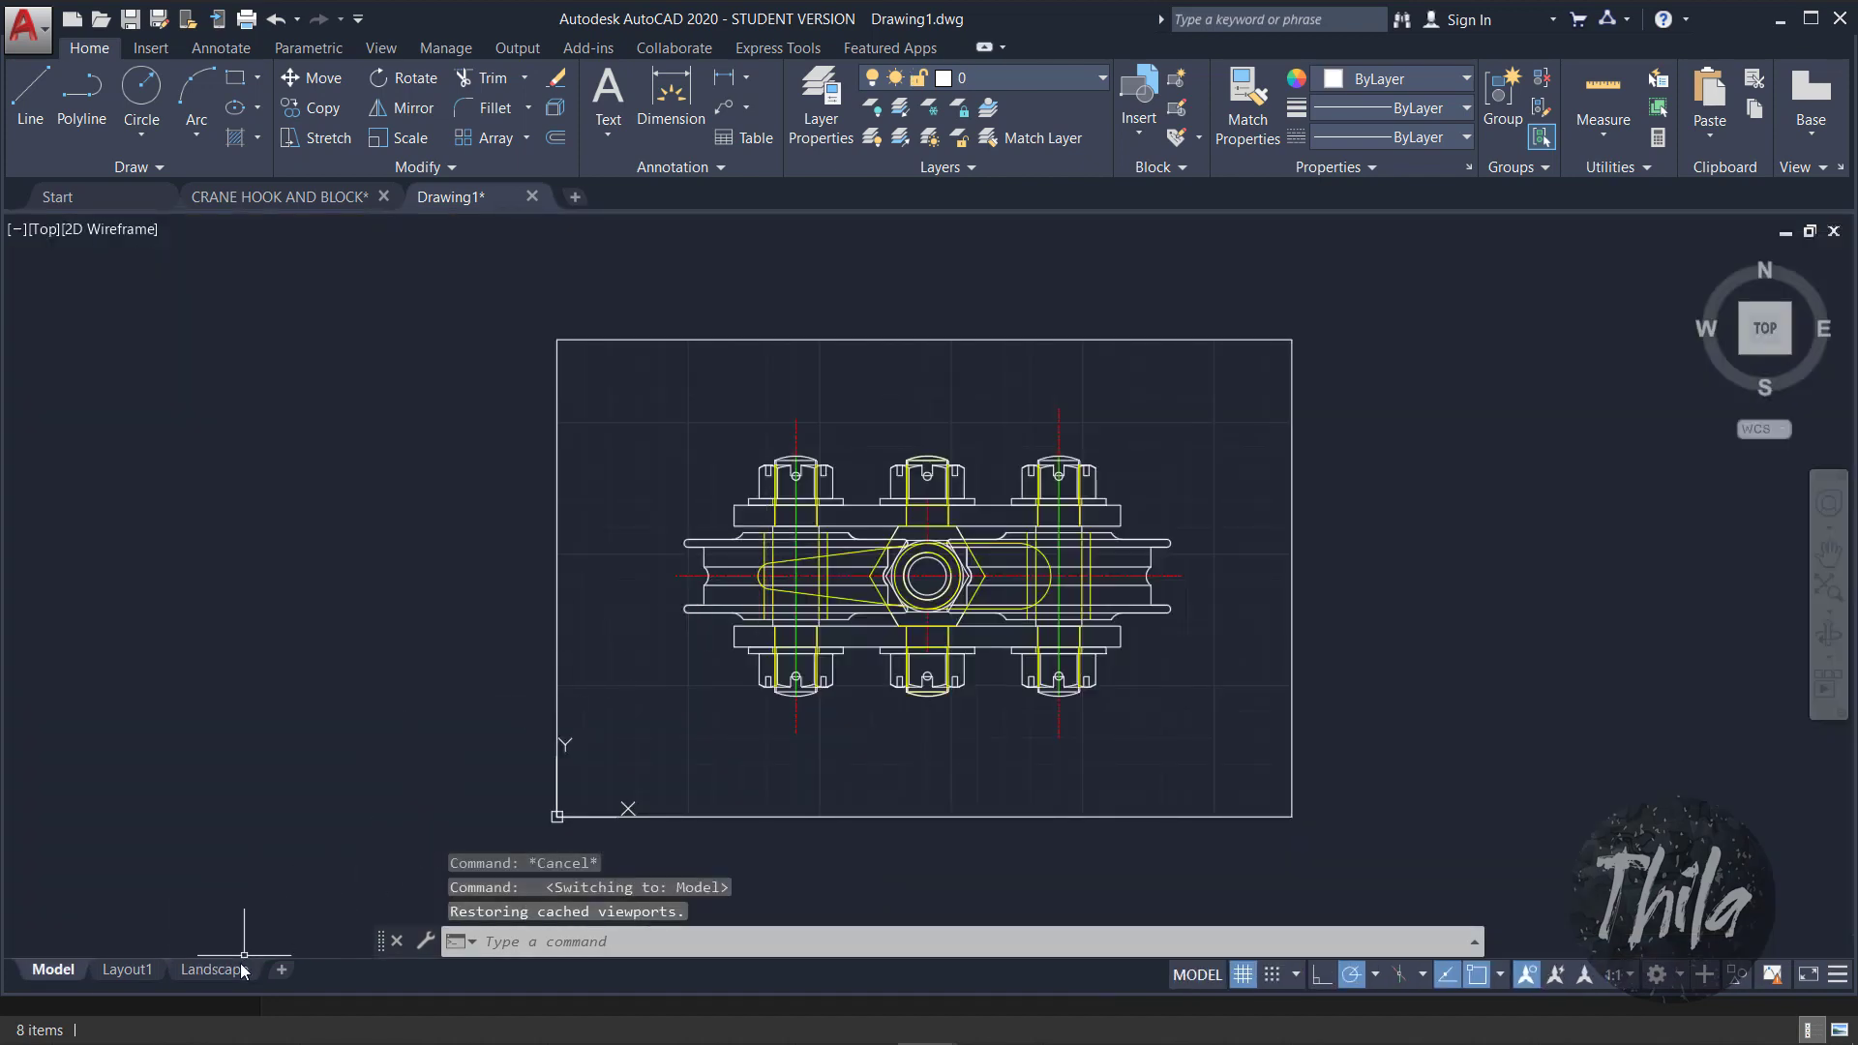
click(215, 970)
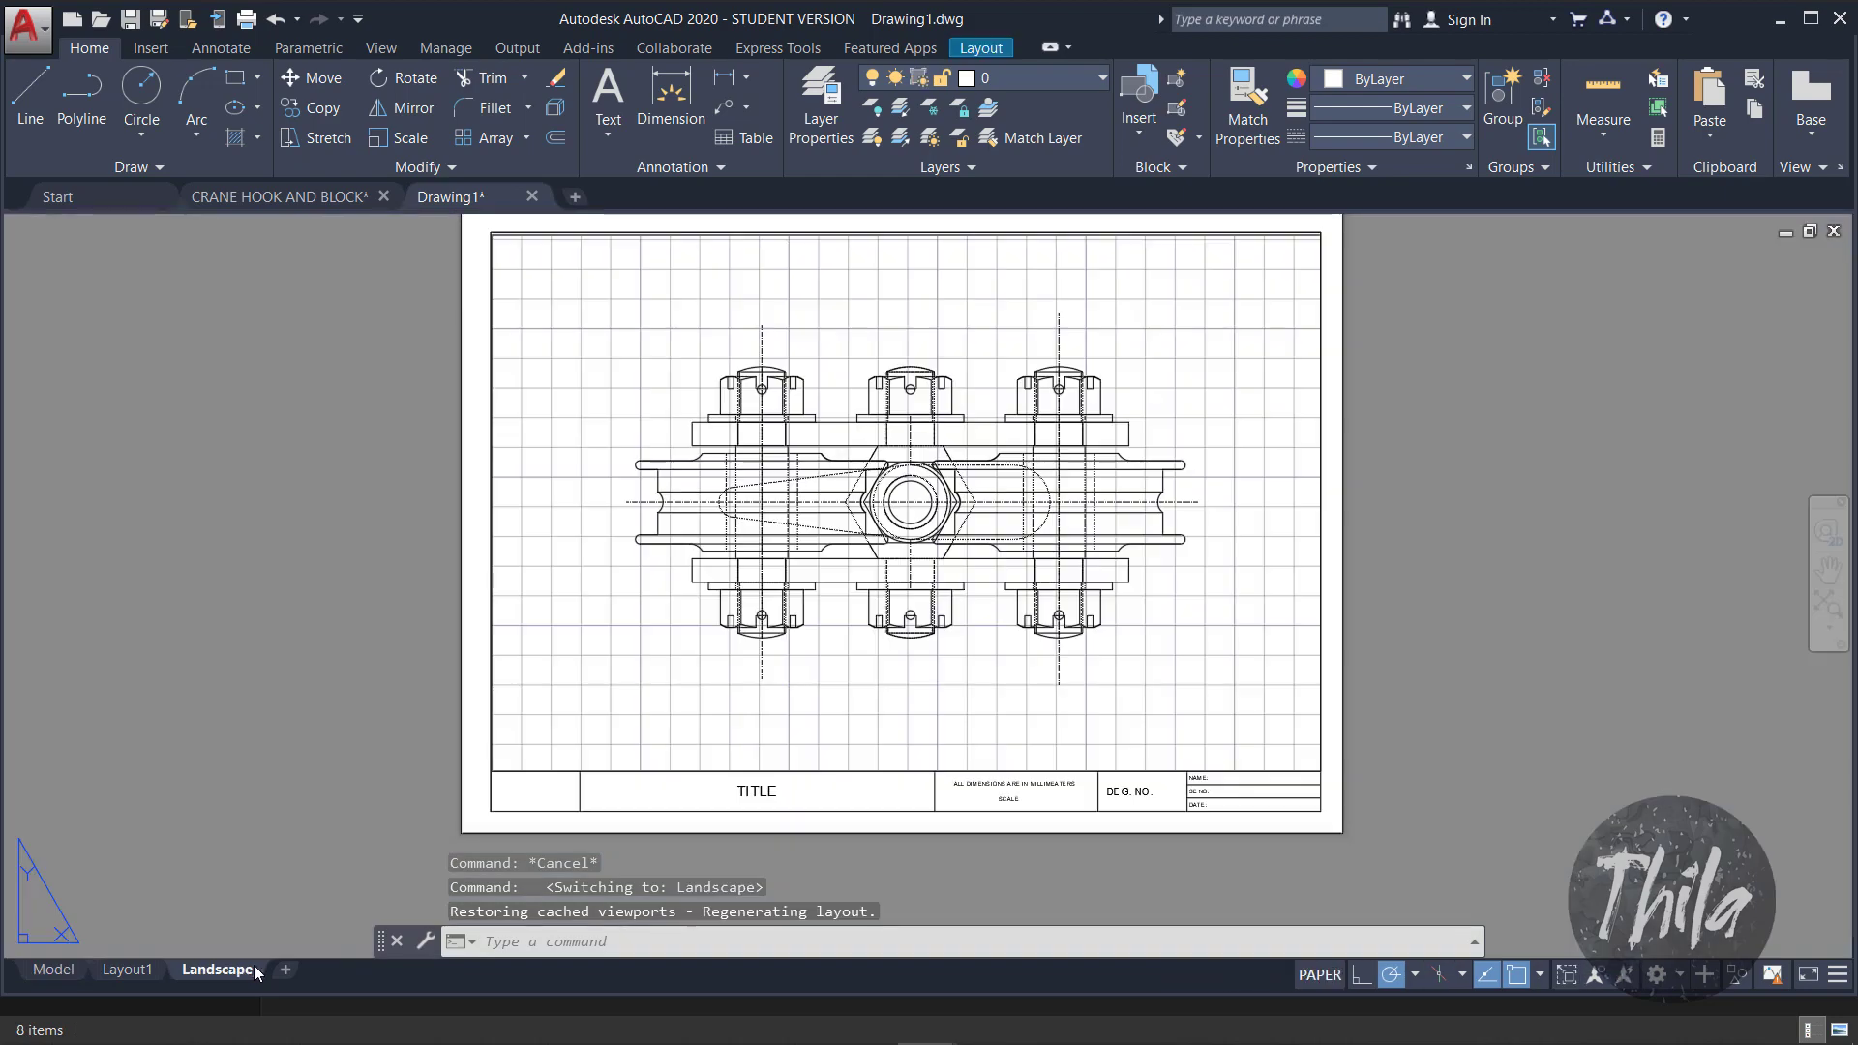
click(489, 774)
right_click(491, 772)
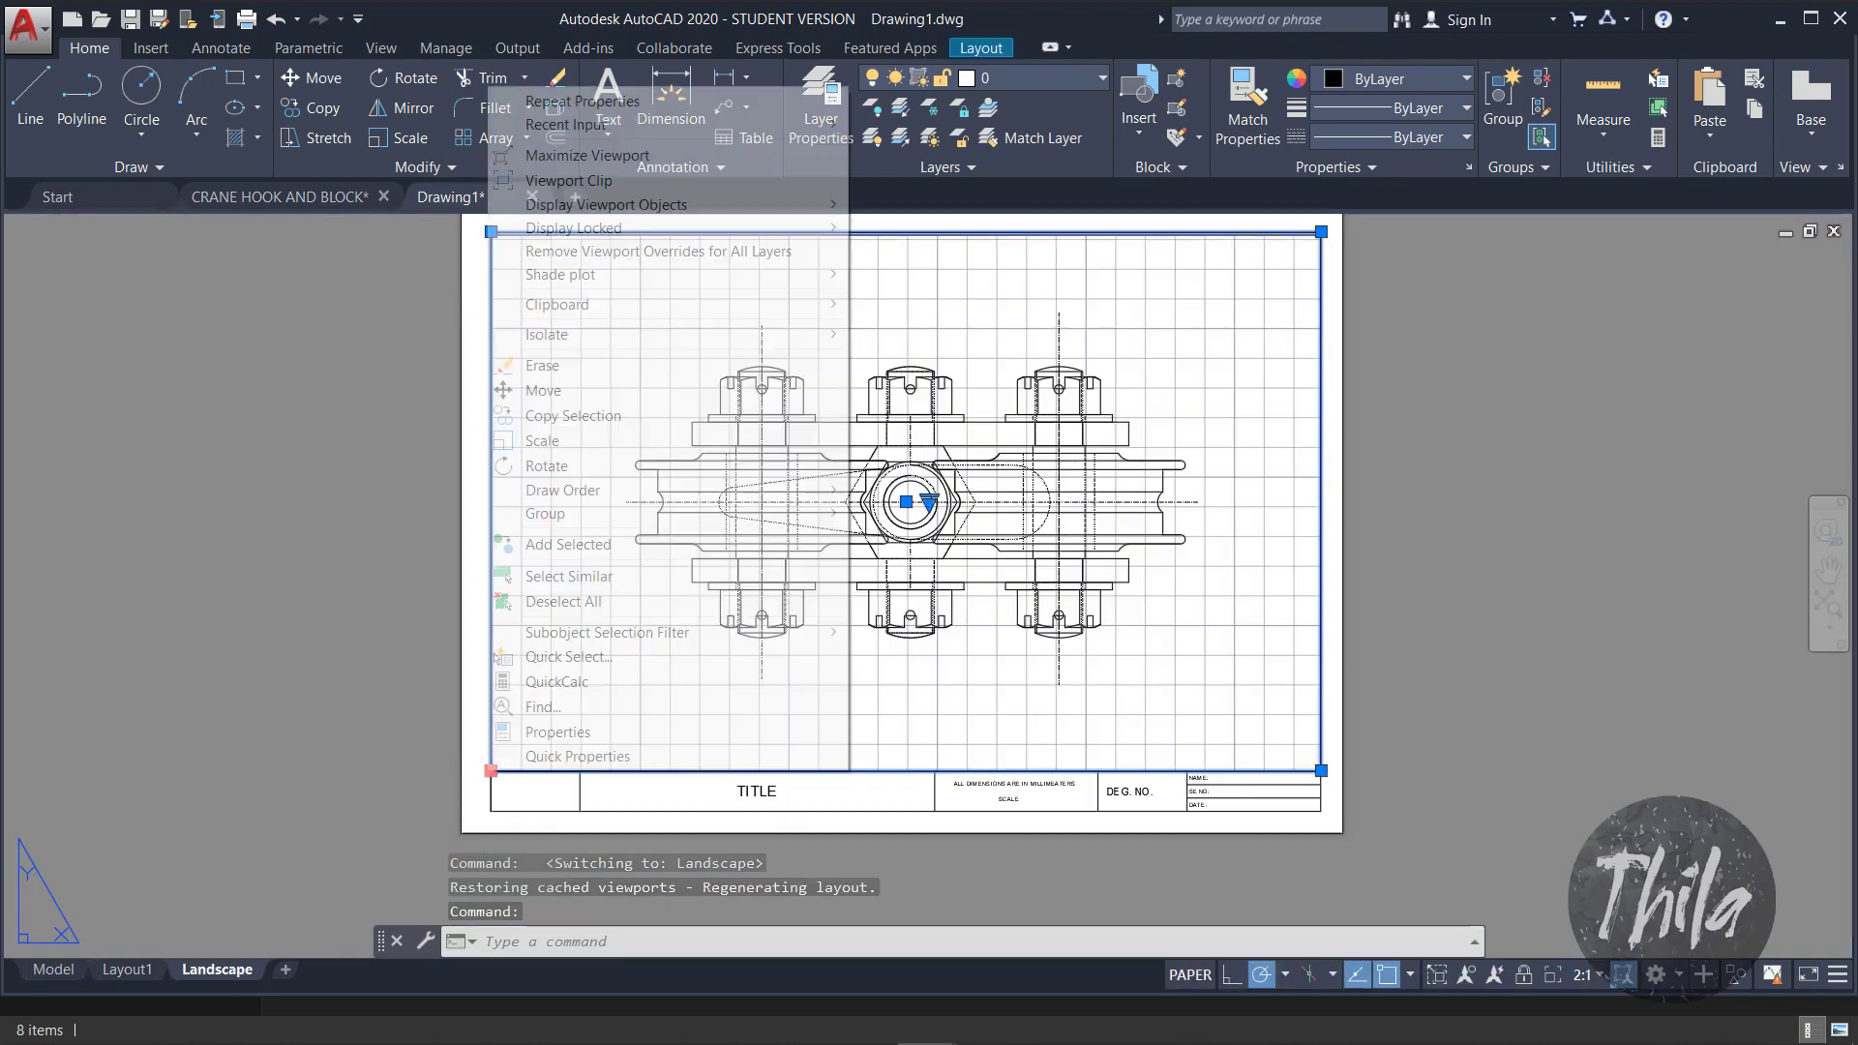
click(562, 732)
scroll(623, 710, down, 4)
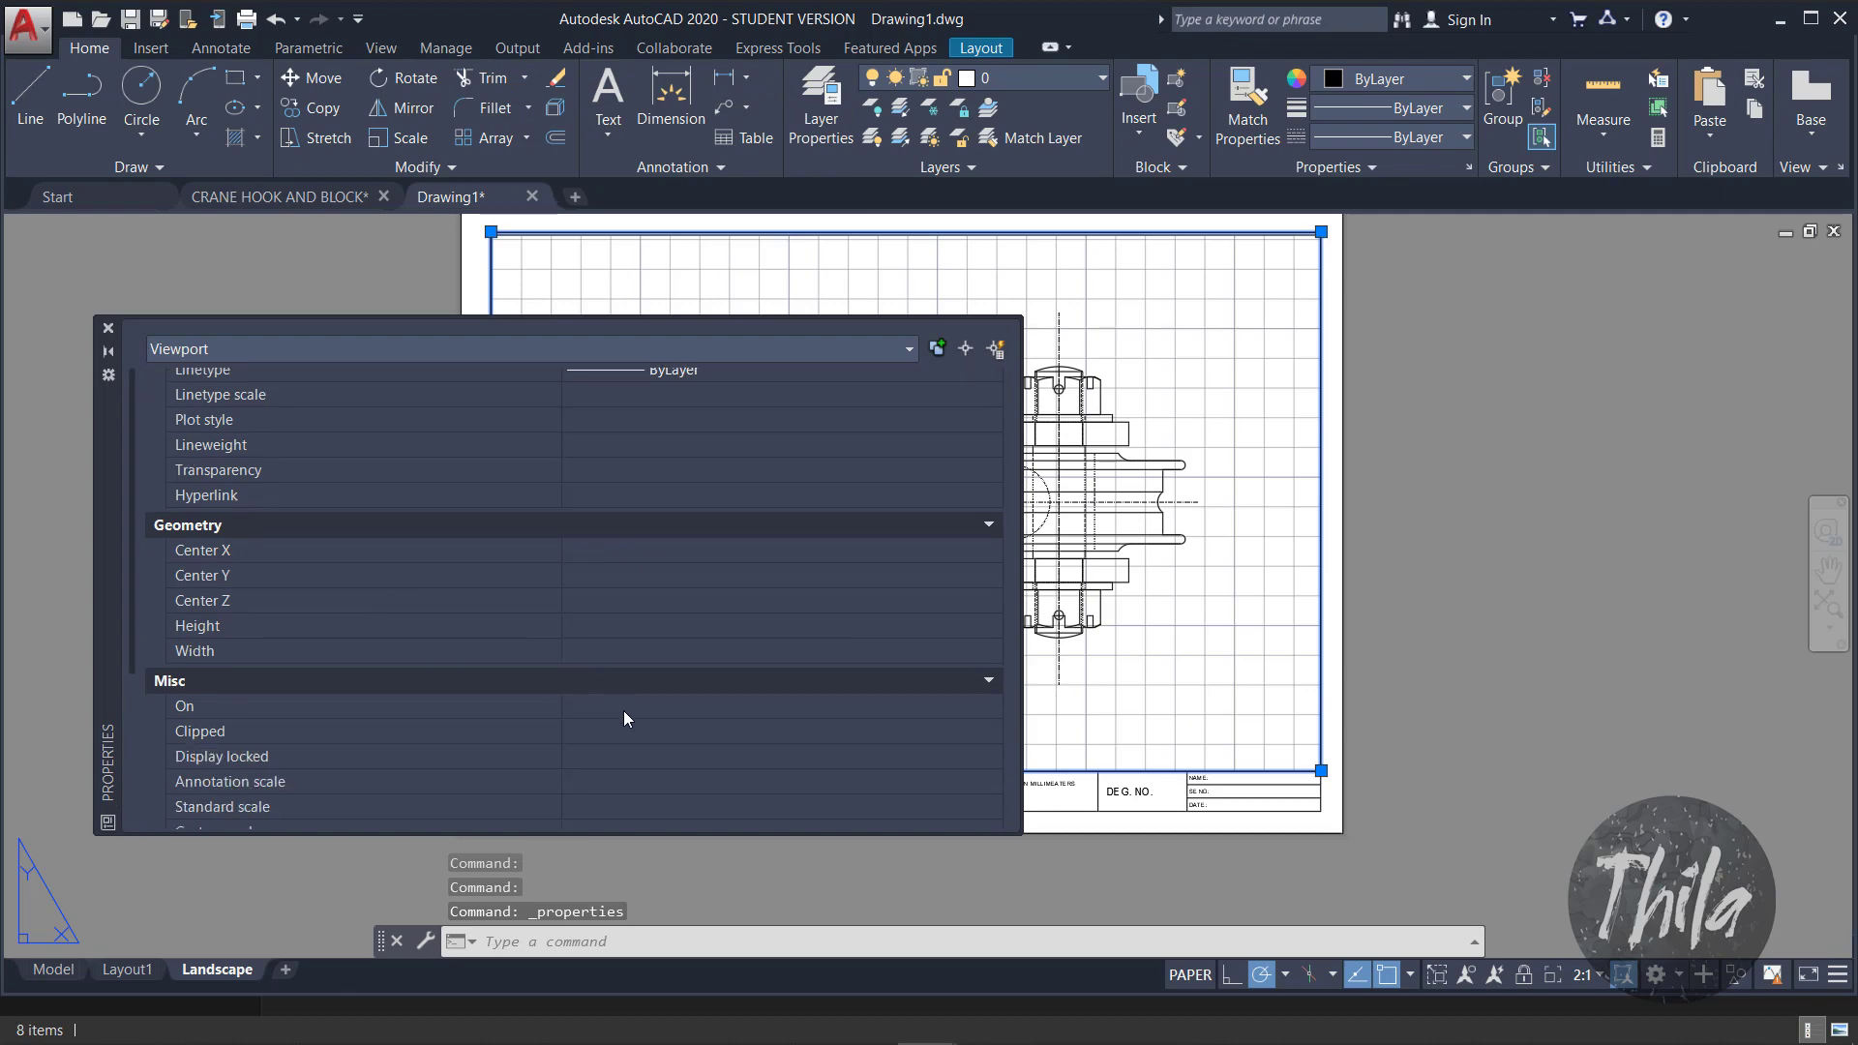
click(591, 664)
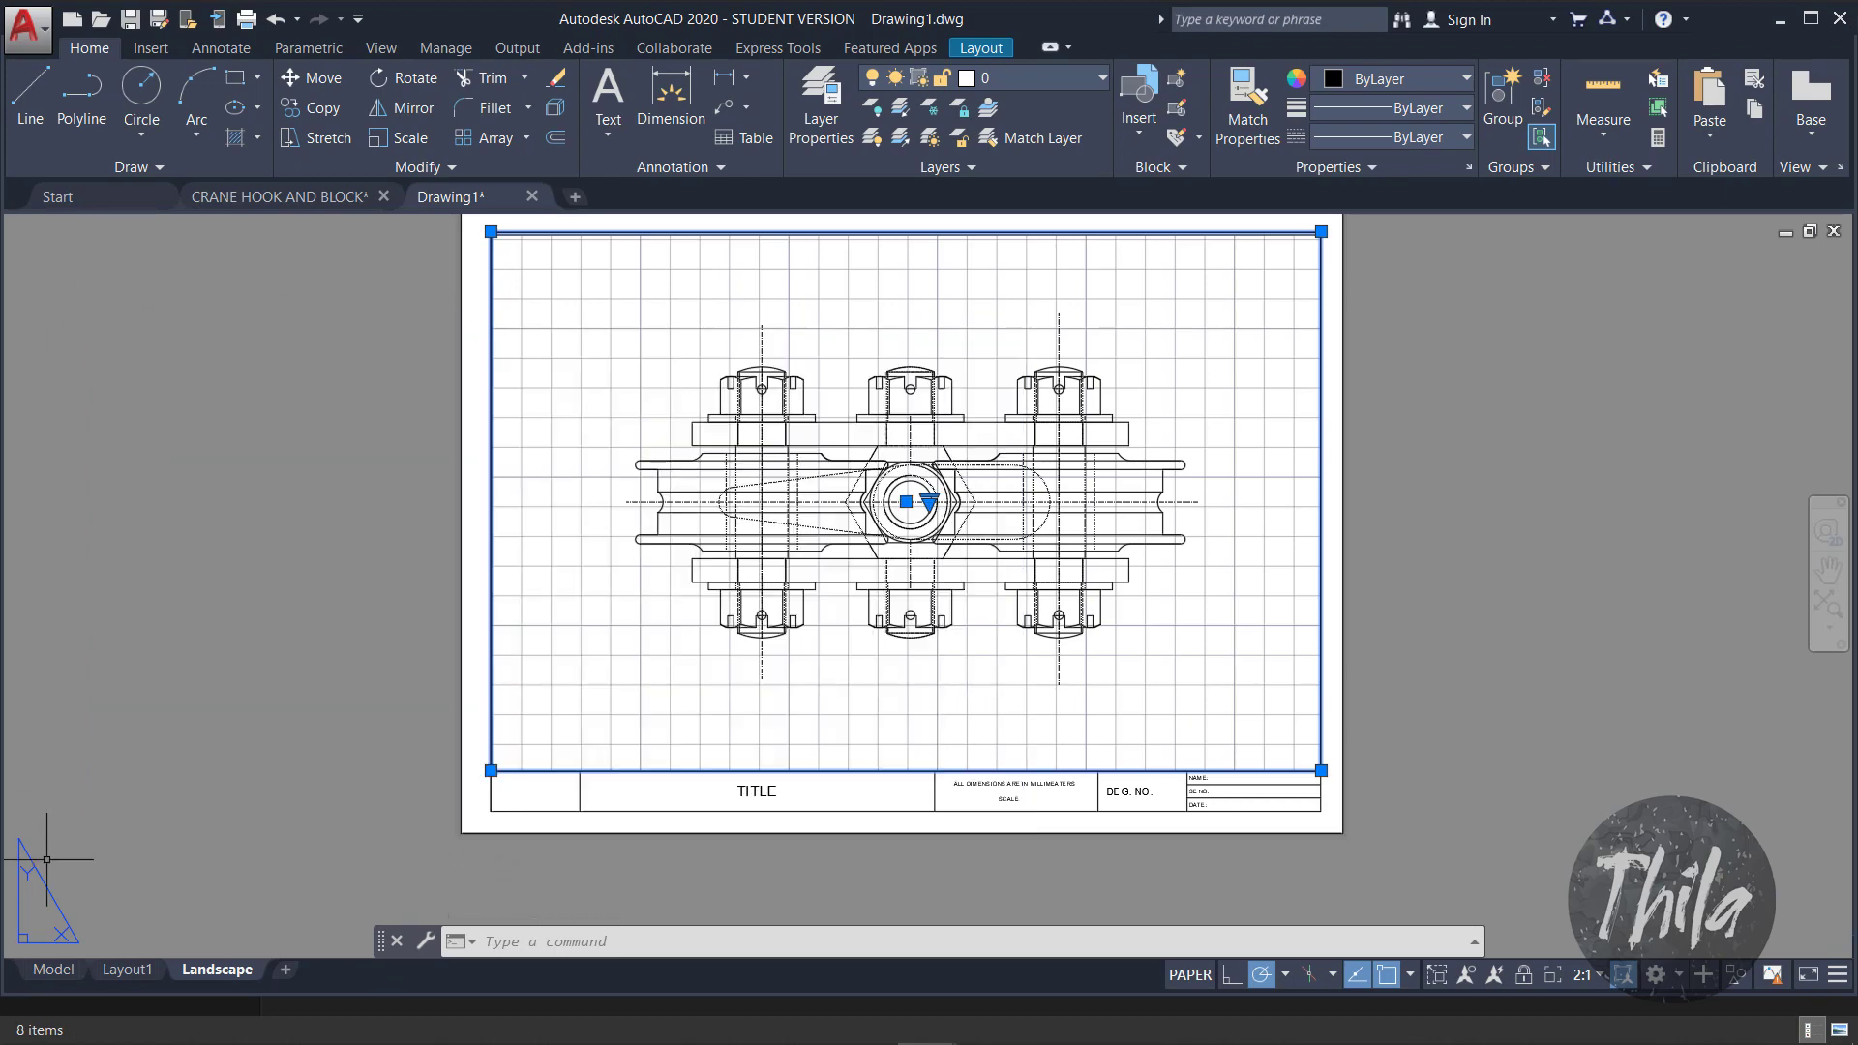
Step: Examine the half-size rectangle and the enclosed crane block view in model space
click(50, 969)
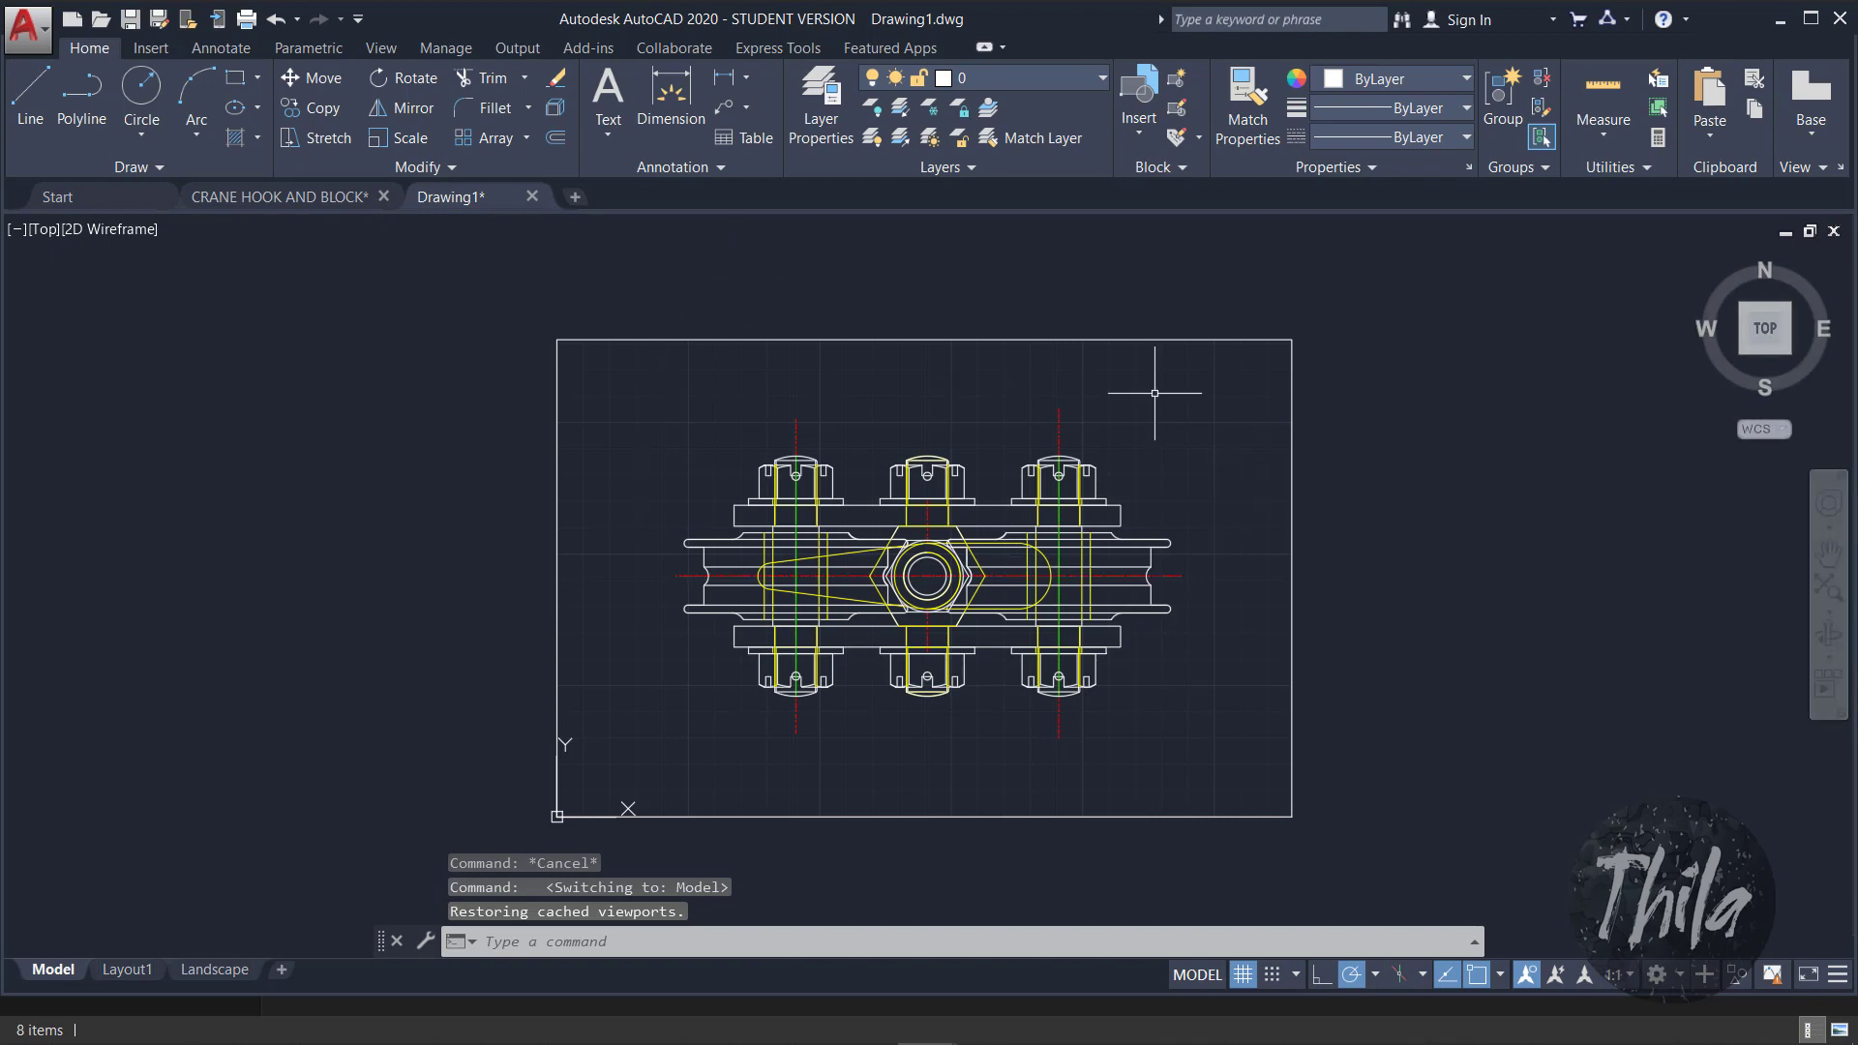
scroll(696, 395, down, 6)
scroll(755, 404, up, 2)
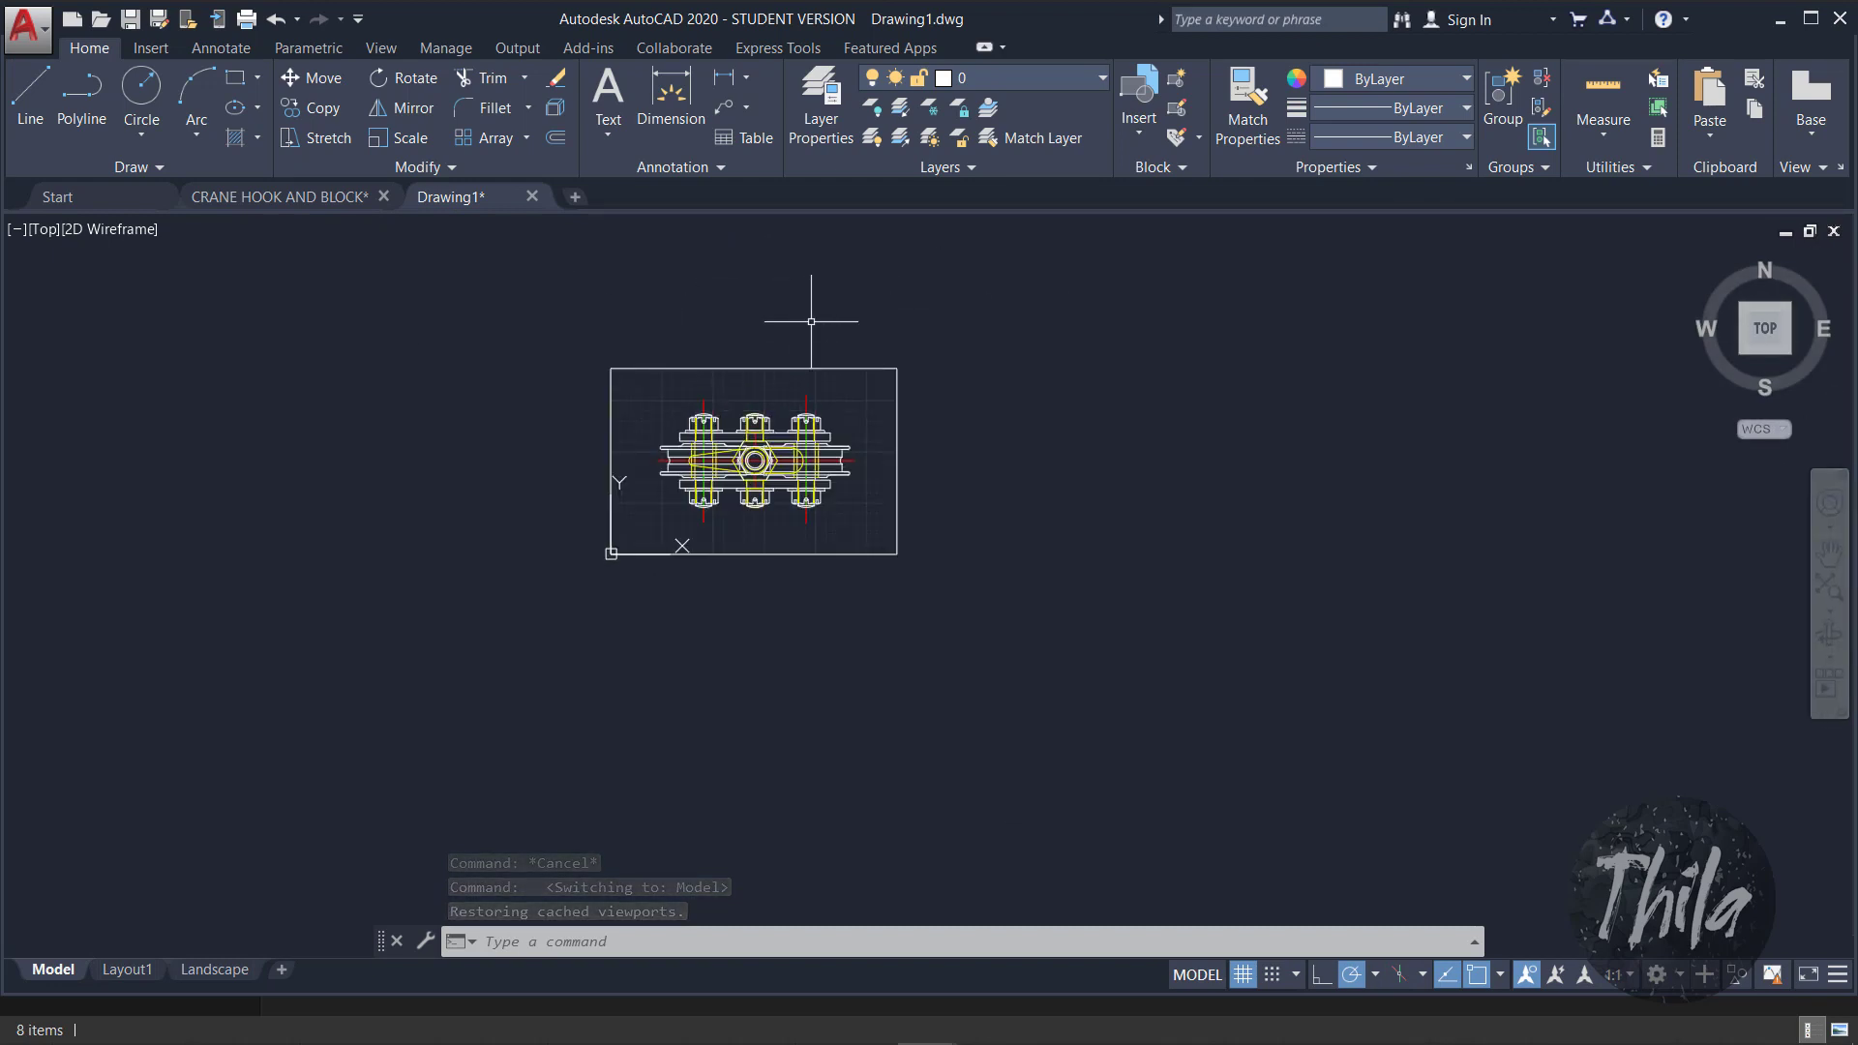
middle_drag(813, 311, 839, 383)
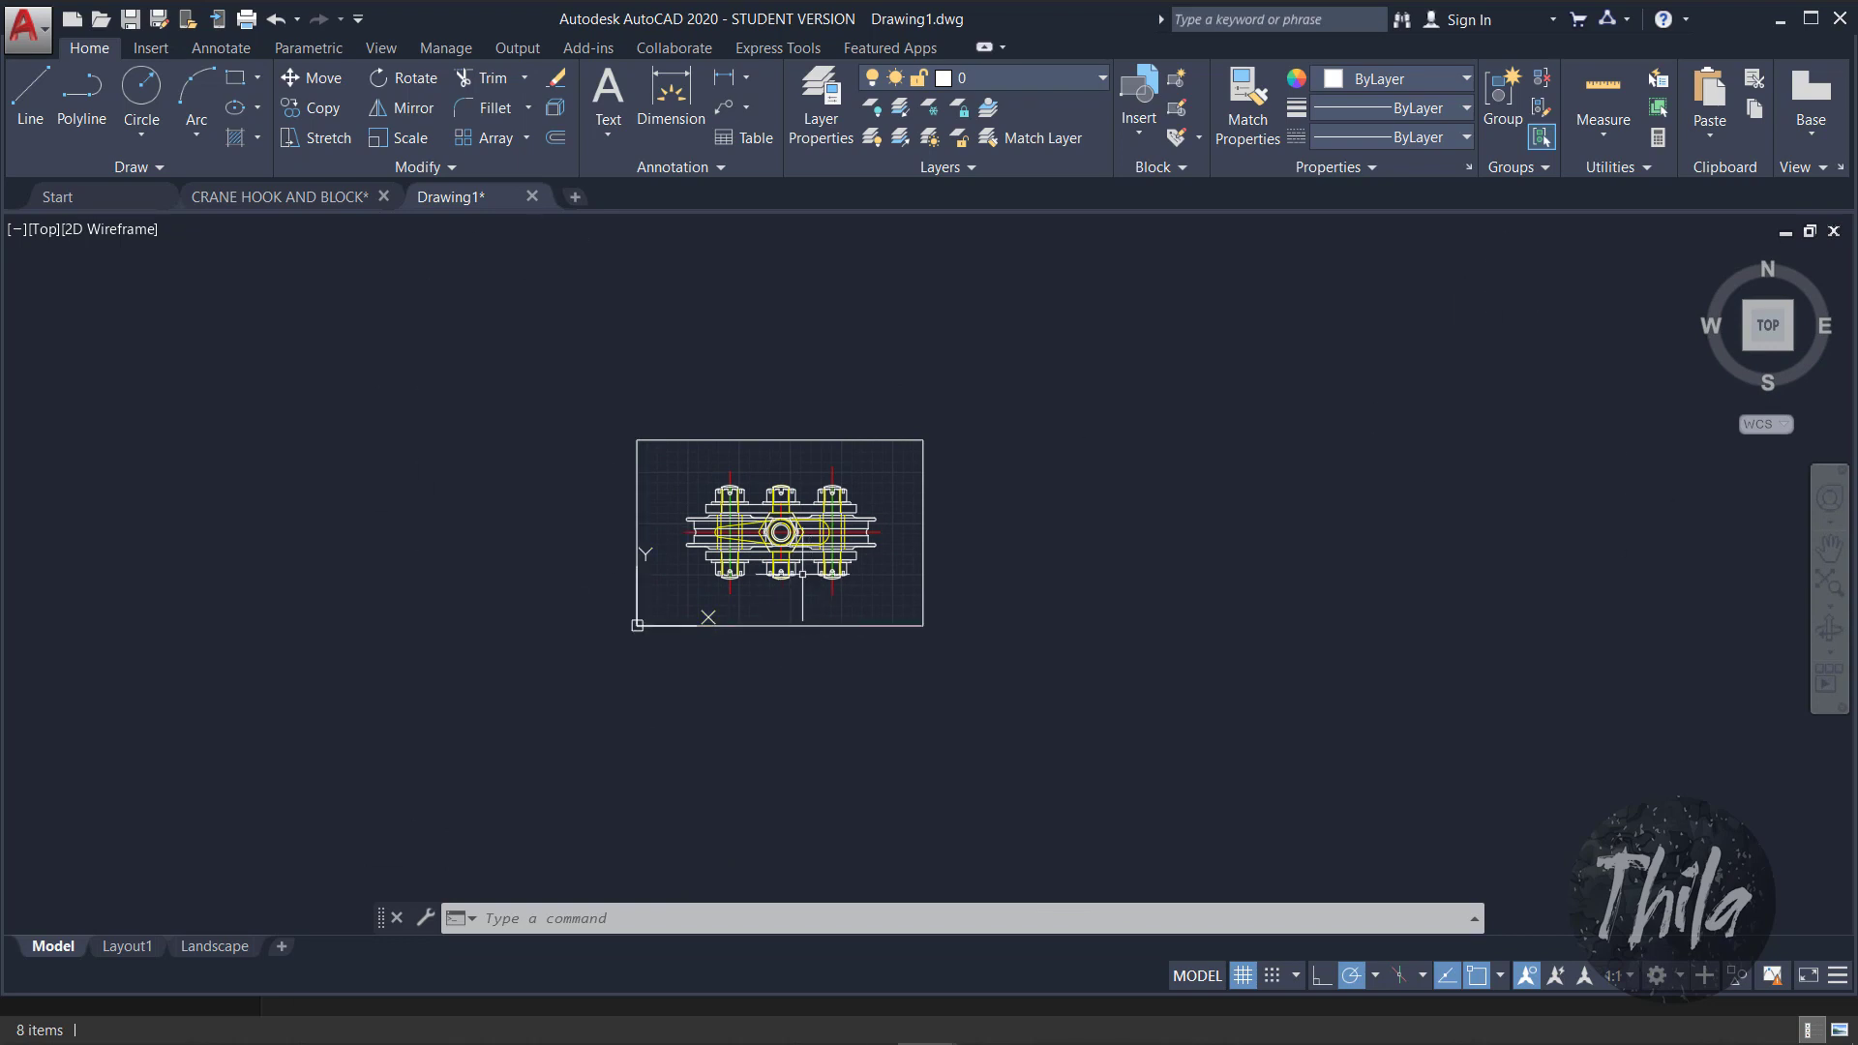
Step: Review the standard and custom scale of the Landscape layout's viewport, and close its properties
click(214, 945)
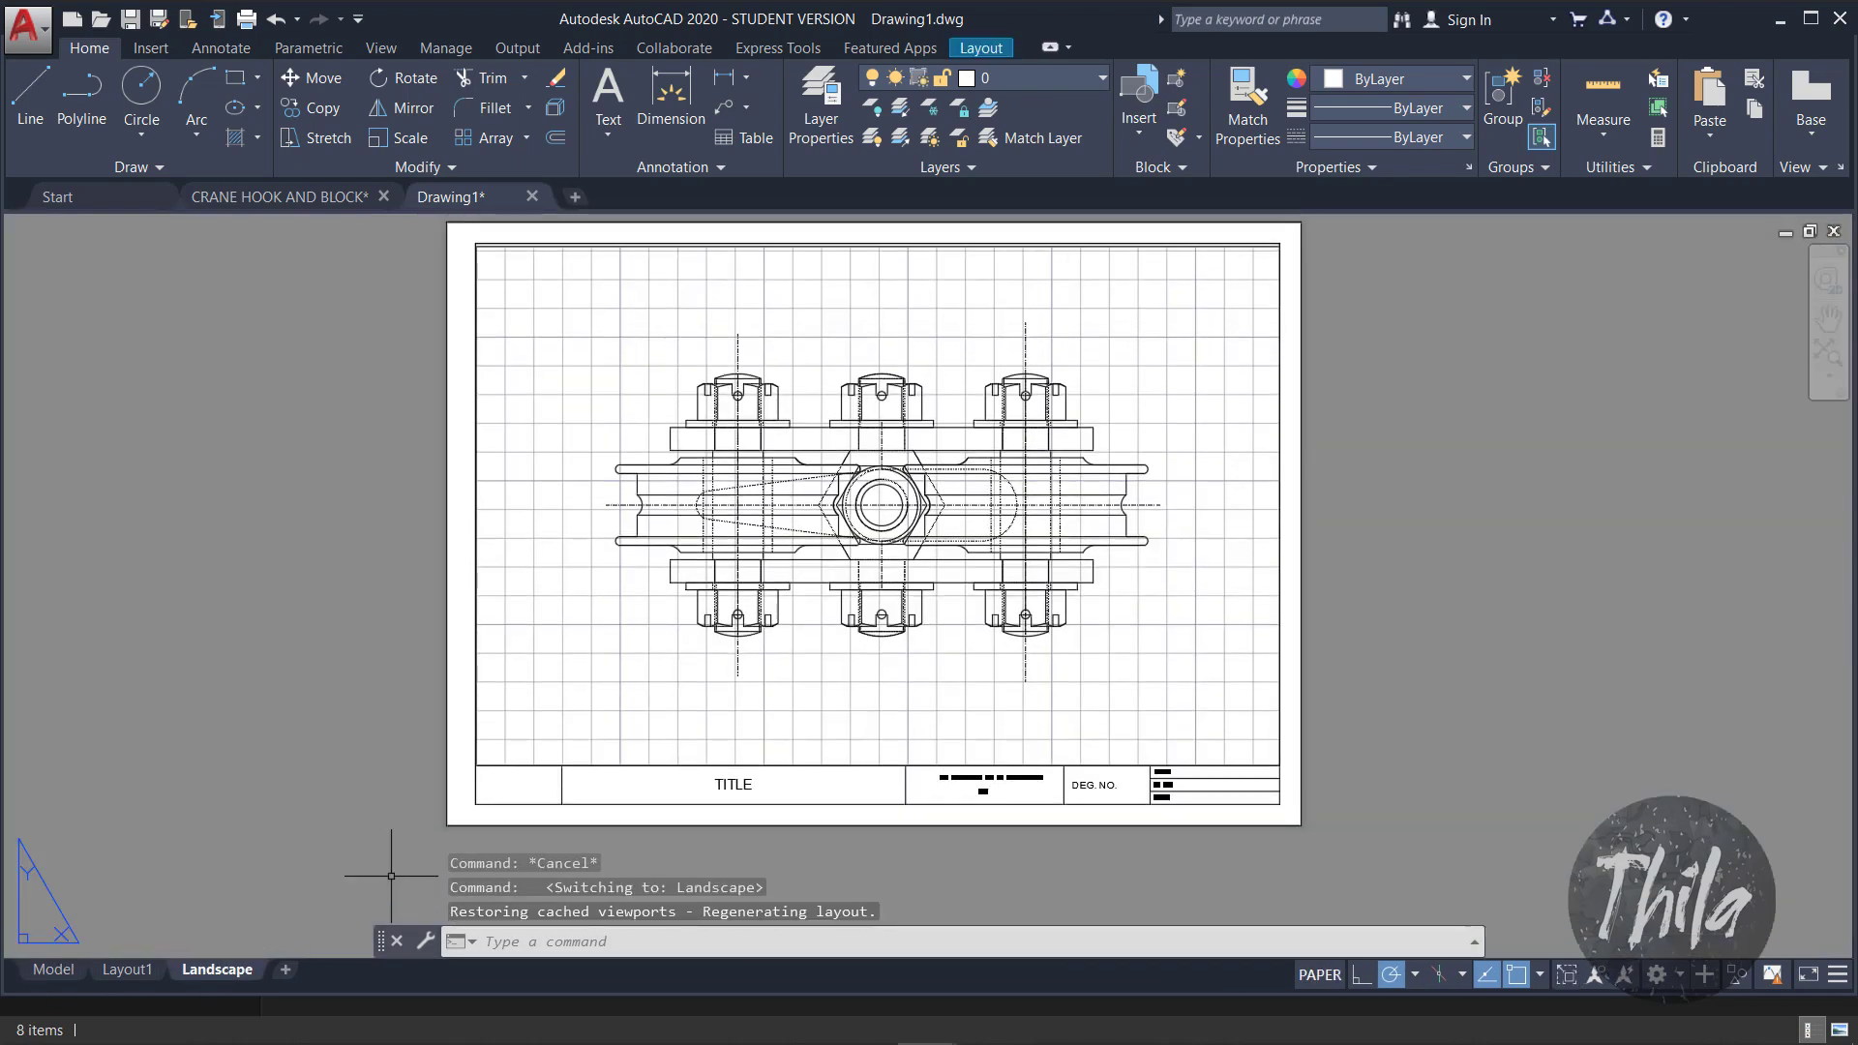
click(489, 782)
click(460, 764)
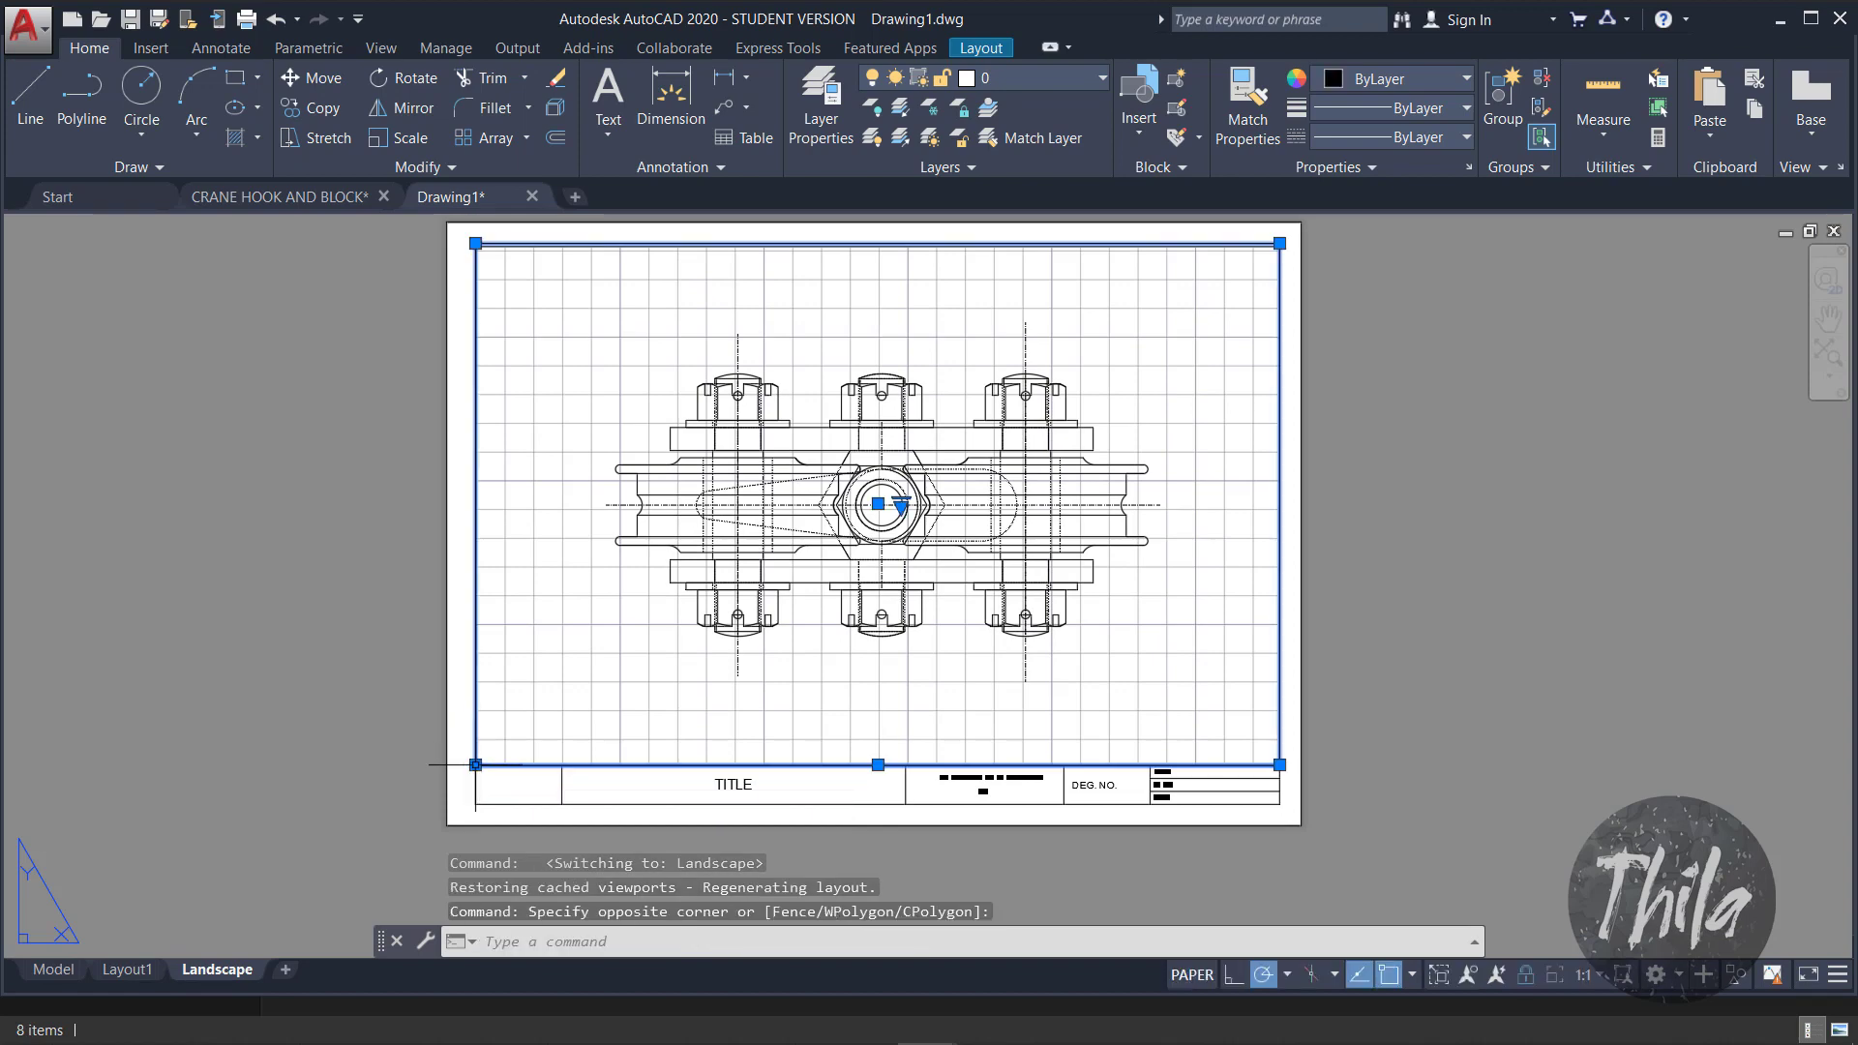
right_click(460, 764)
click(528, 723)
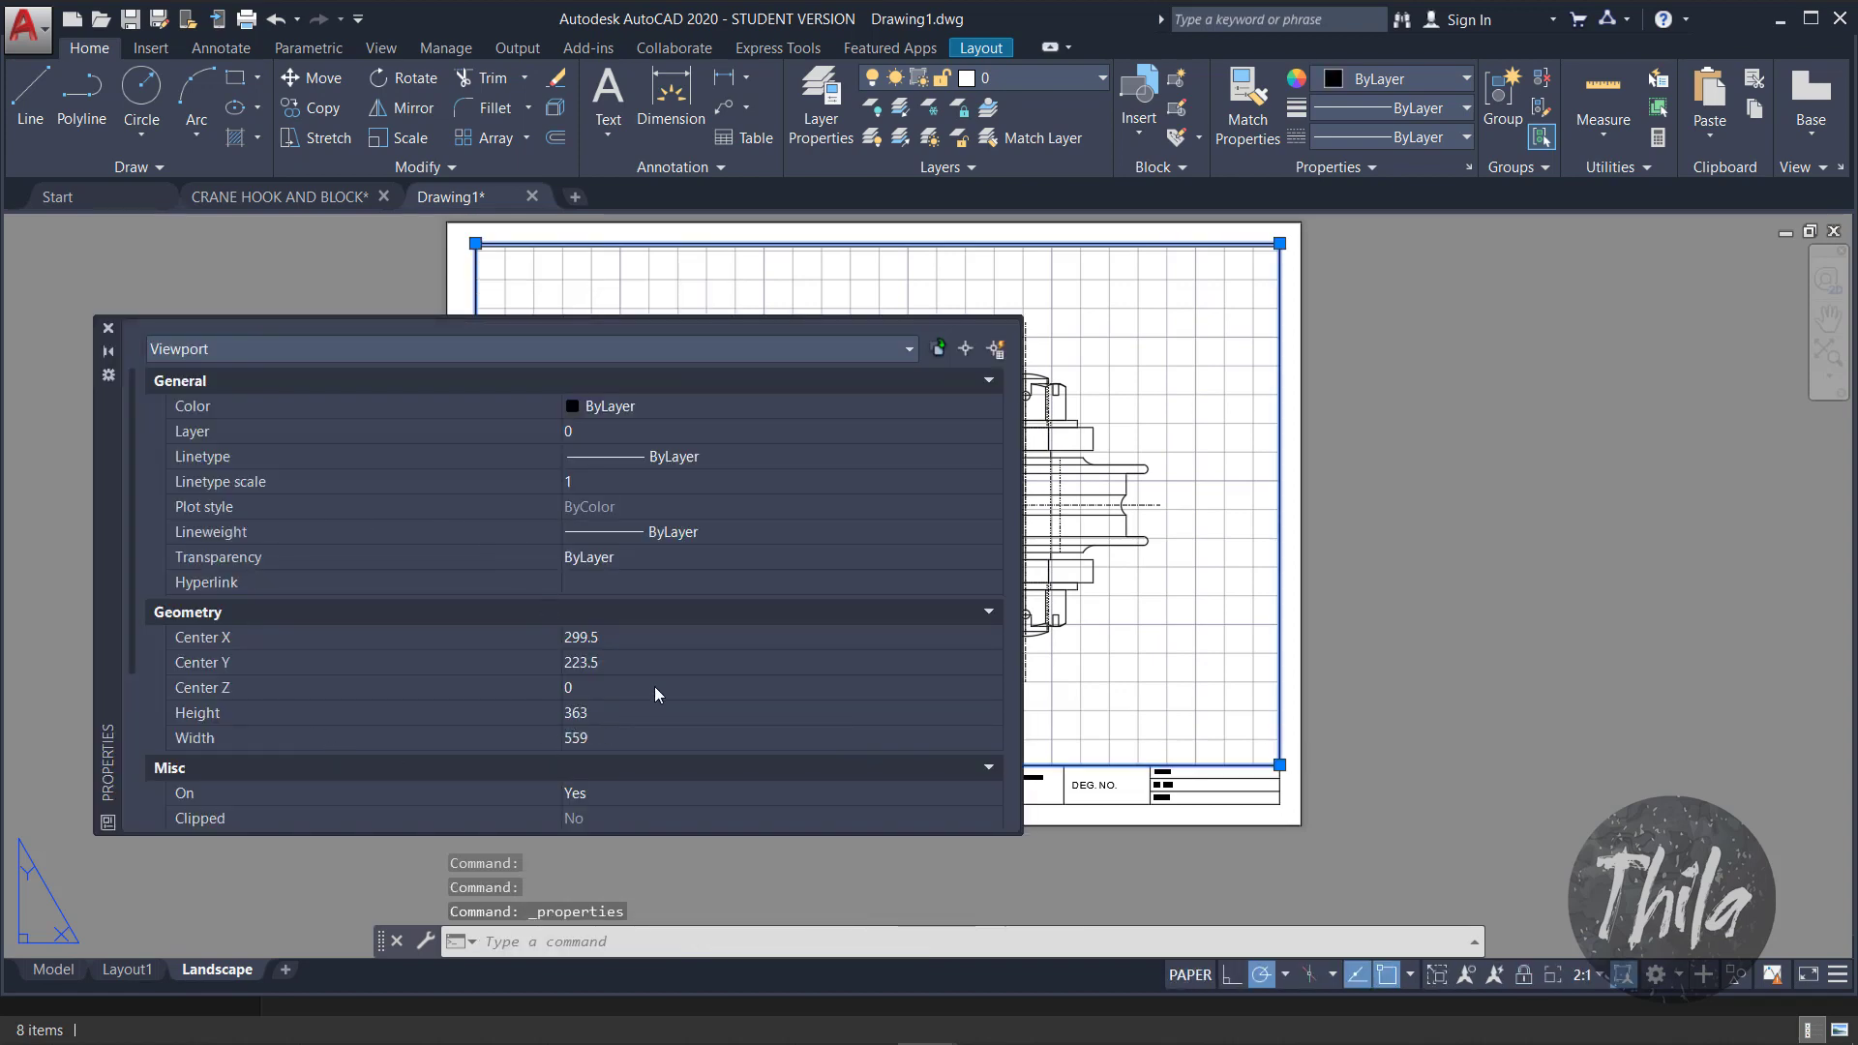
scroll(654, 687, down, 4)
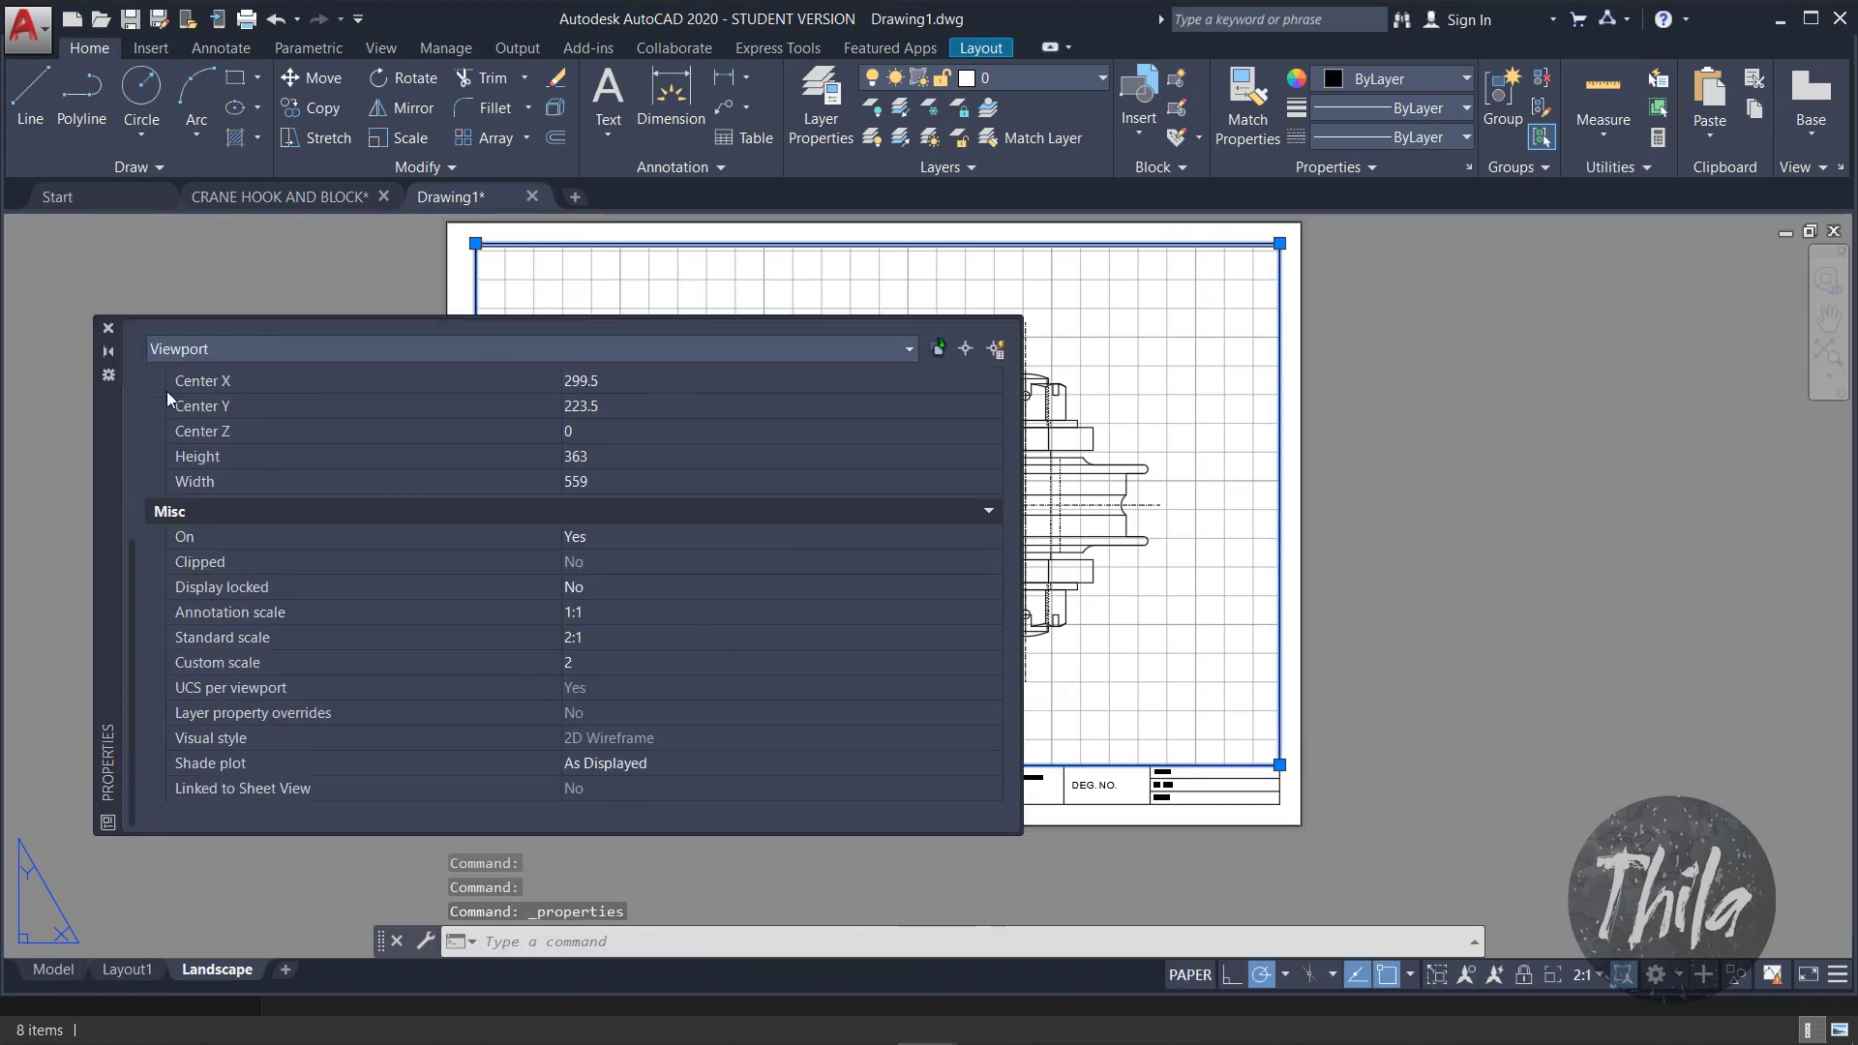
click(106, 331)
key(Escape)
scroll(303, 419, down, 4)
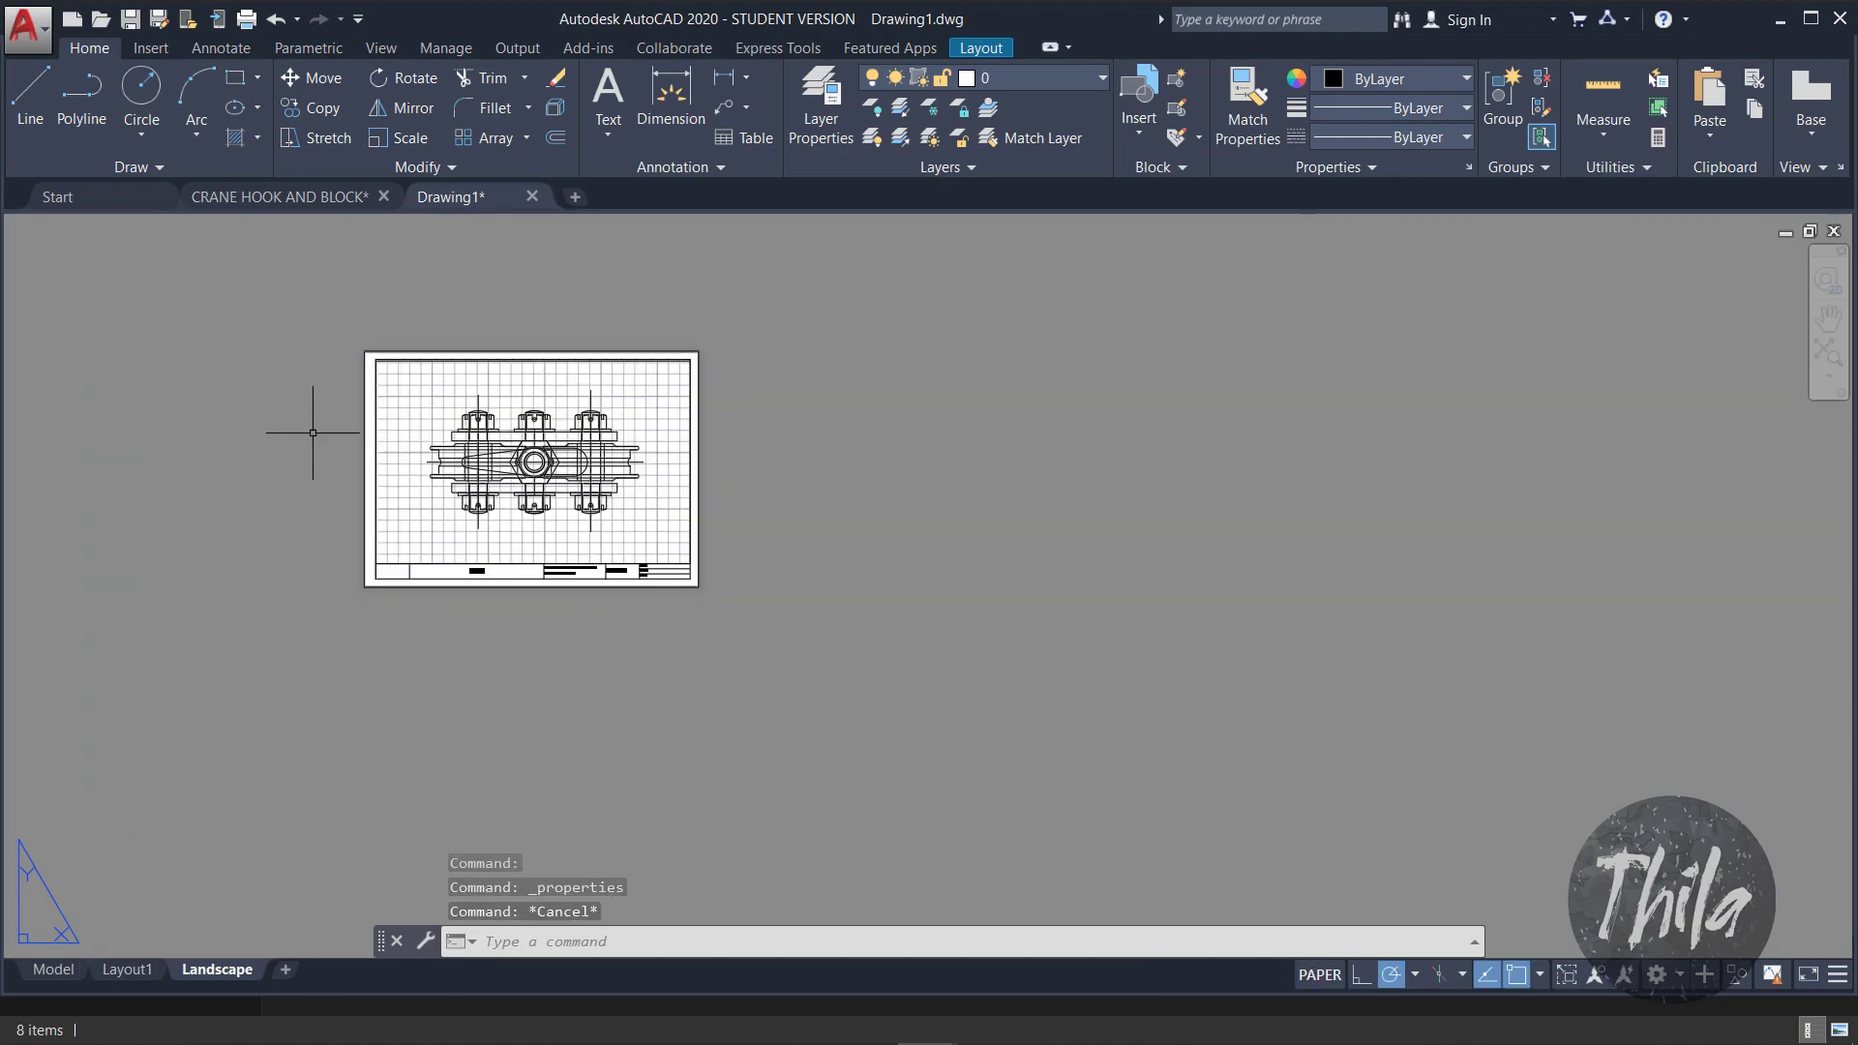
Step: Launch AutoCAD 2020 from the desktop
scroll(313, 433, up, 4)
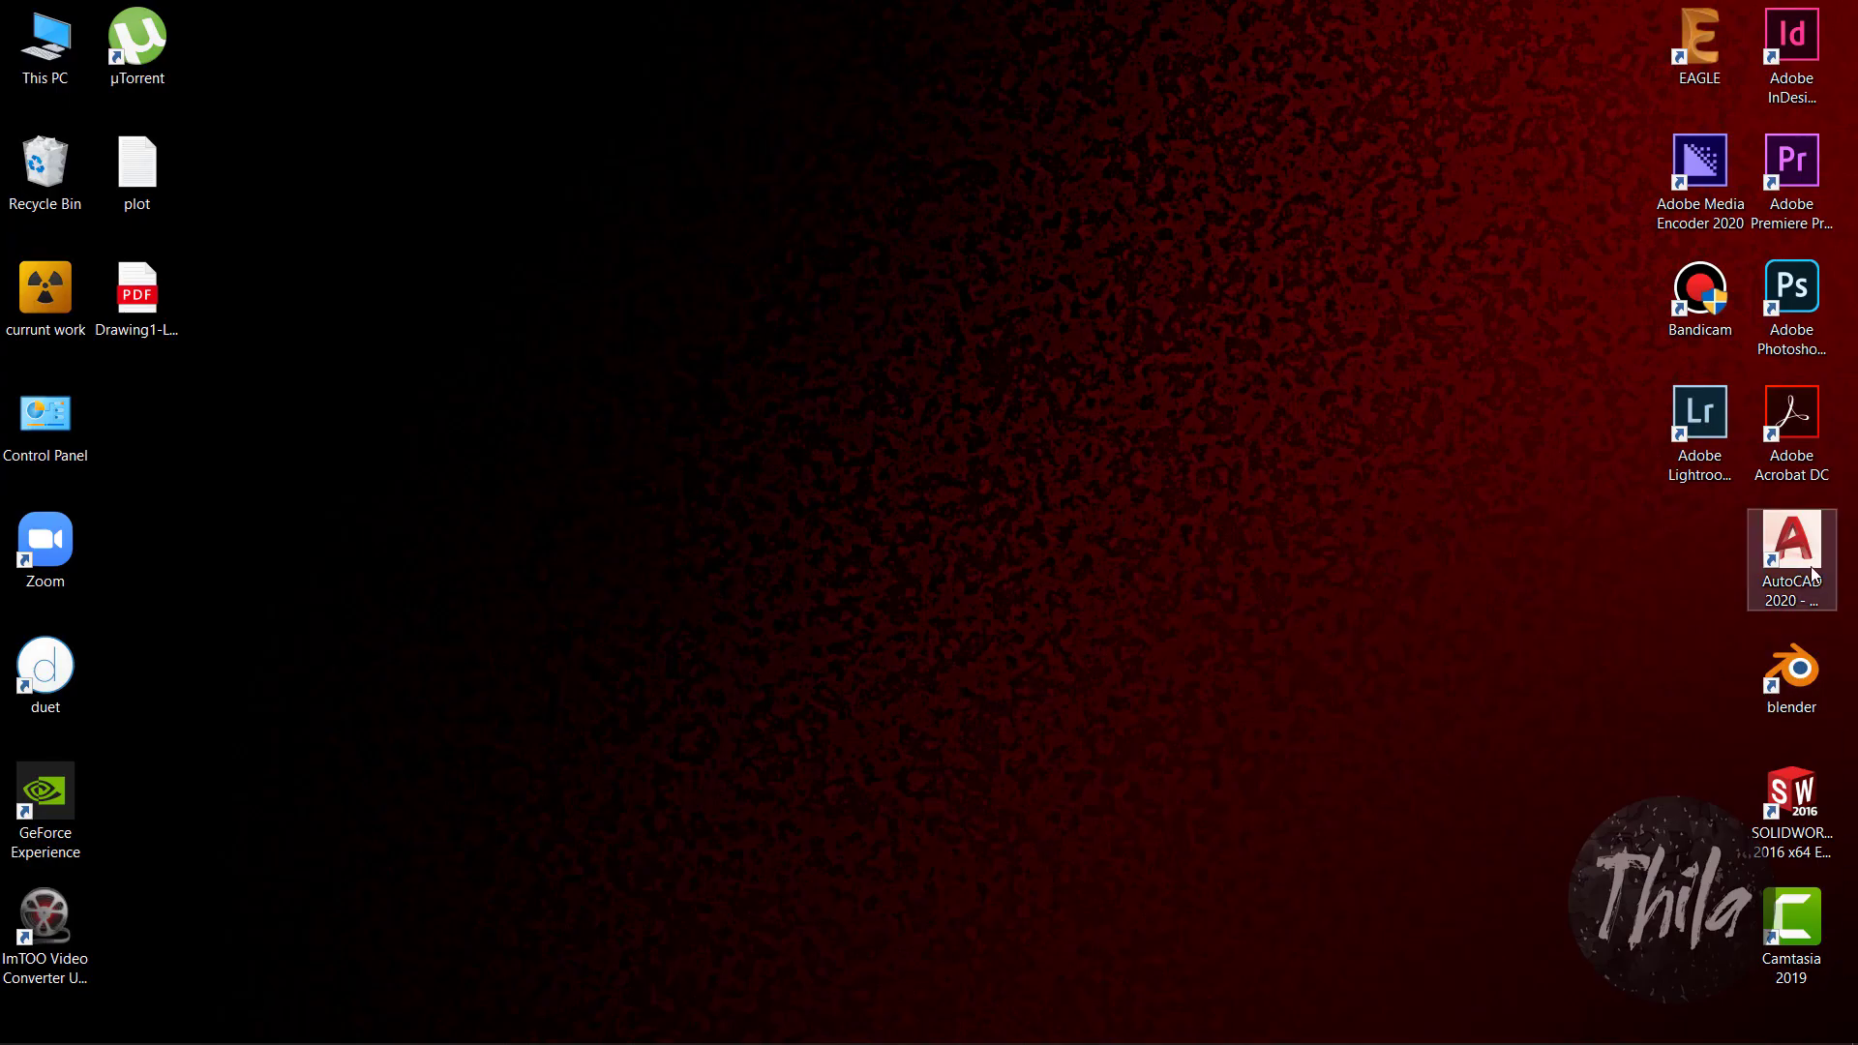
double_click(1793, 562)
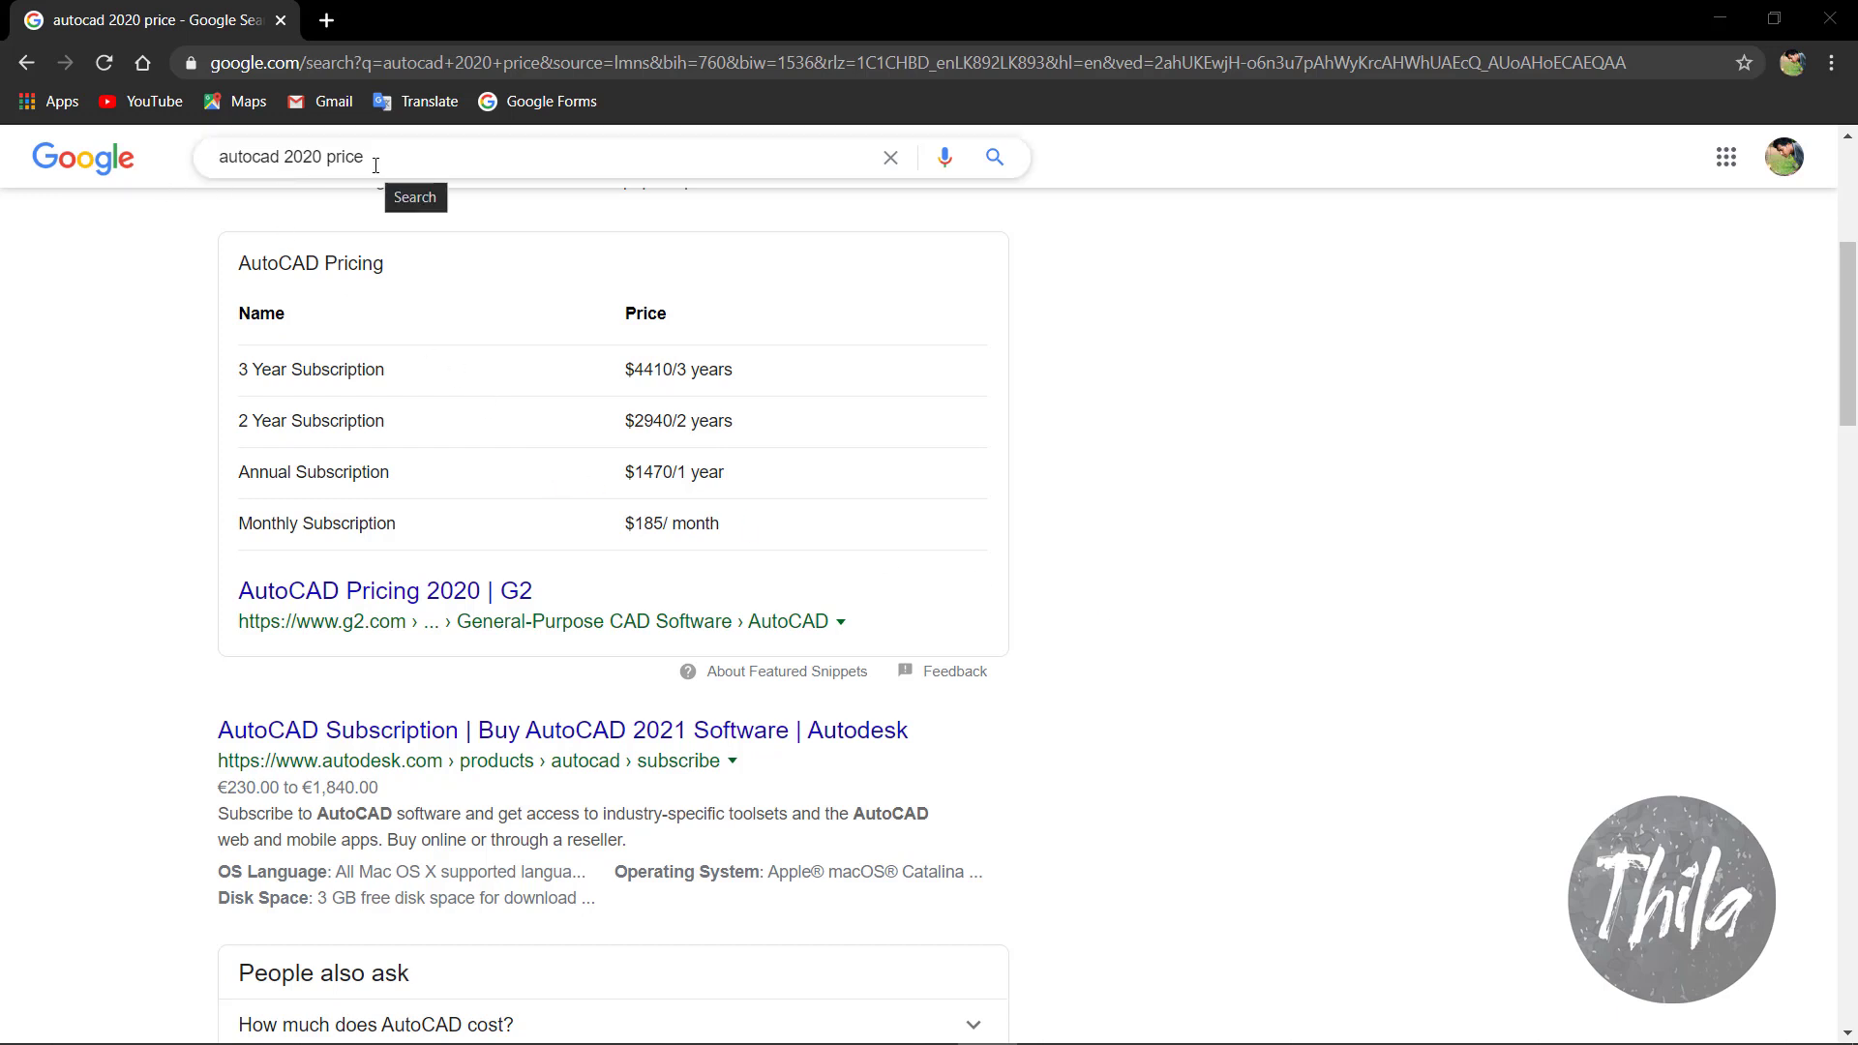
Step: Switch to Google Chrome and review the AutoCAD subscription prices in the "autocad 2020 price" search results
drag(368, 159, 177, 176)
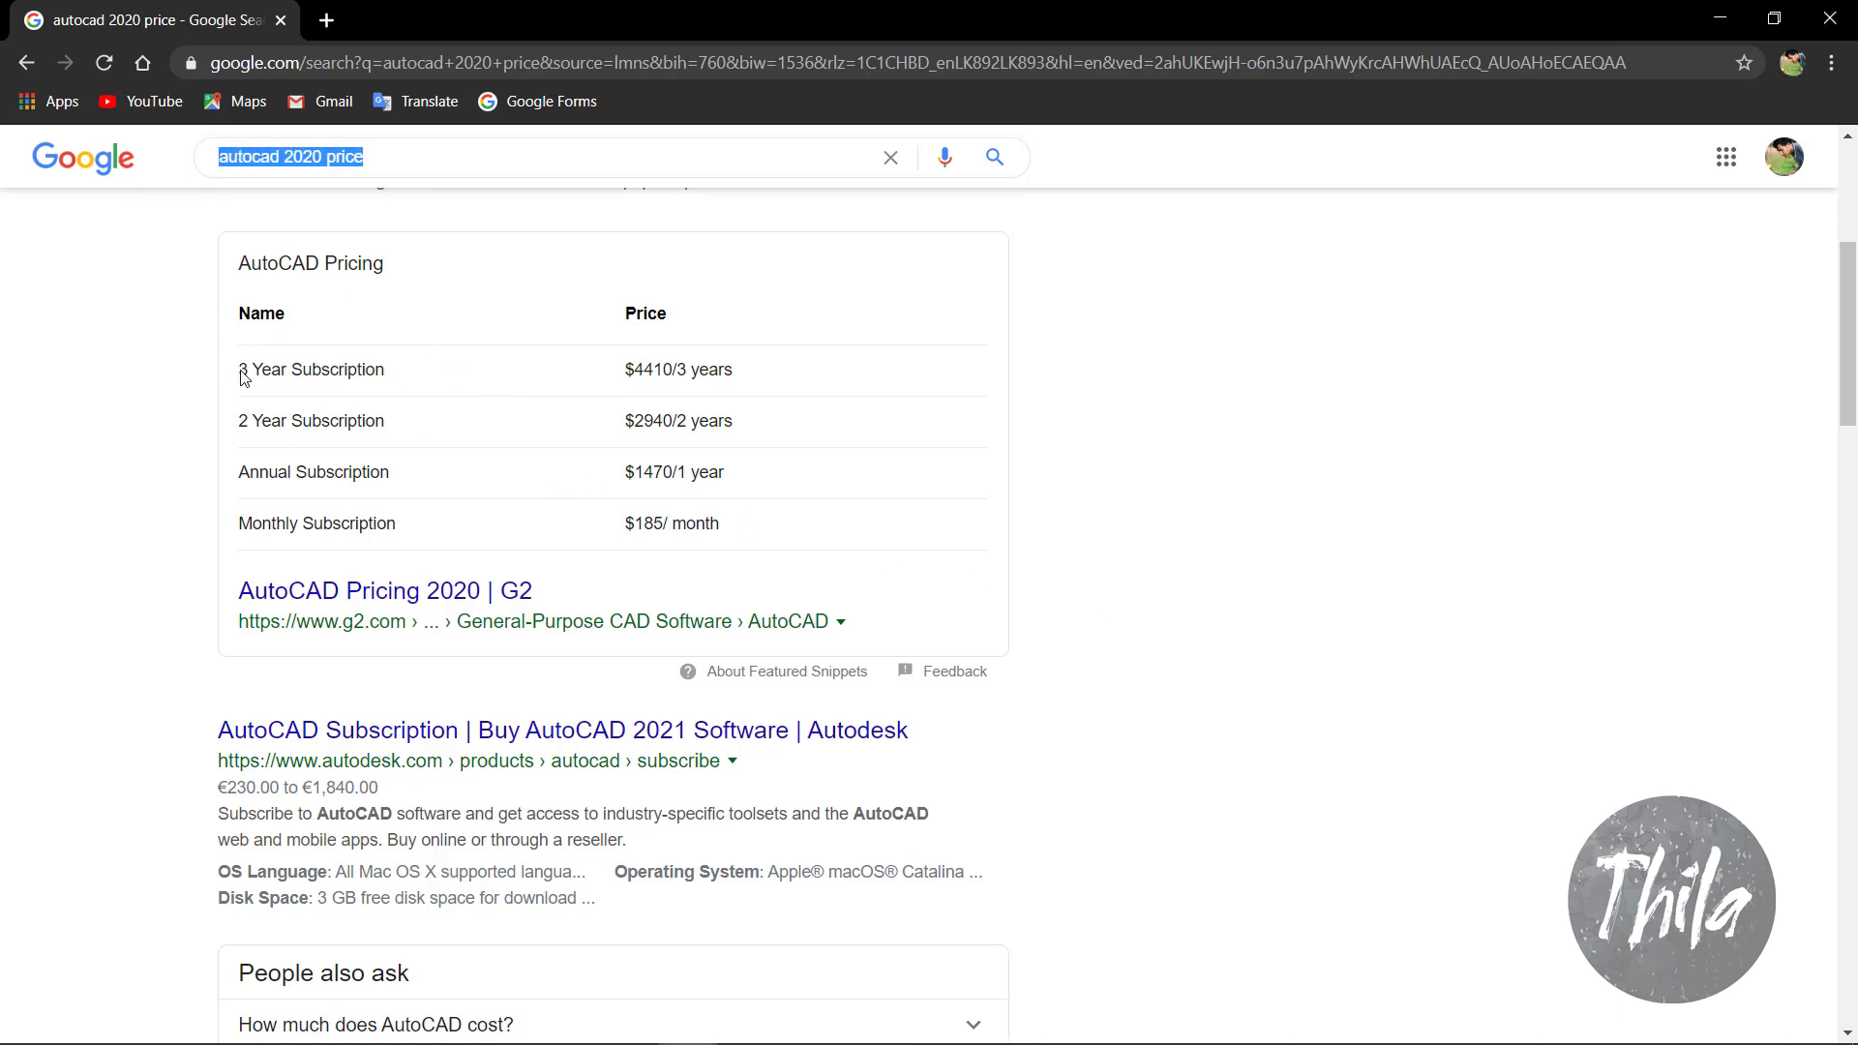
drag(242, 377, 782, 372)
click(634, 415)
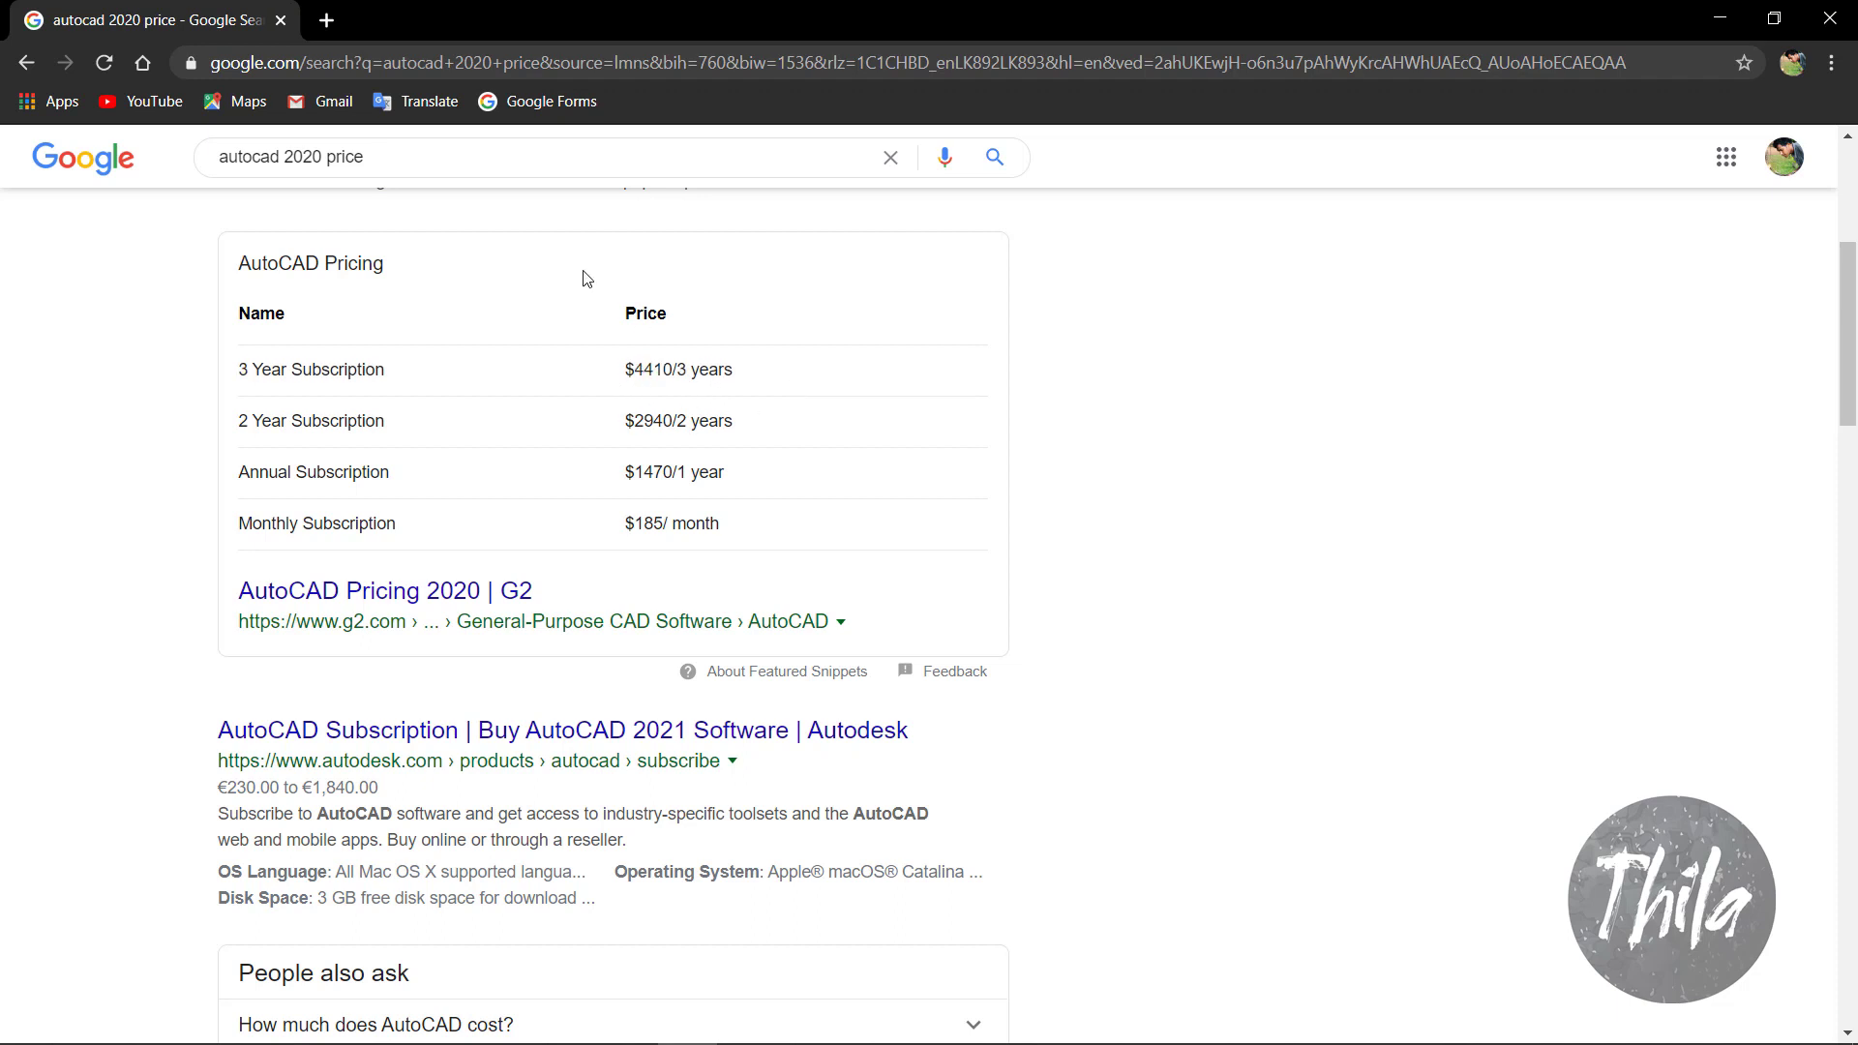
Step: Search Google for "autocad student version 2020"
drag(364, 156, 281, 148)
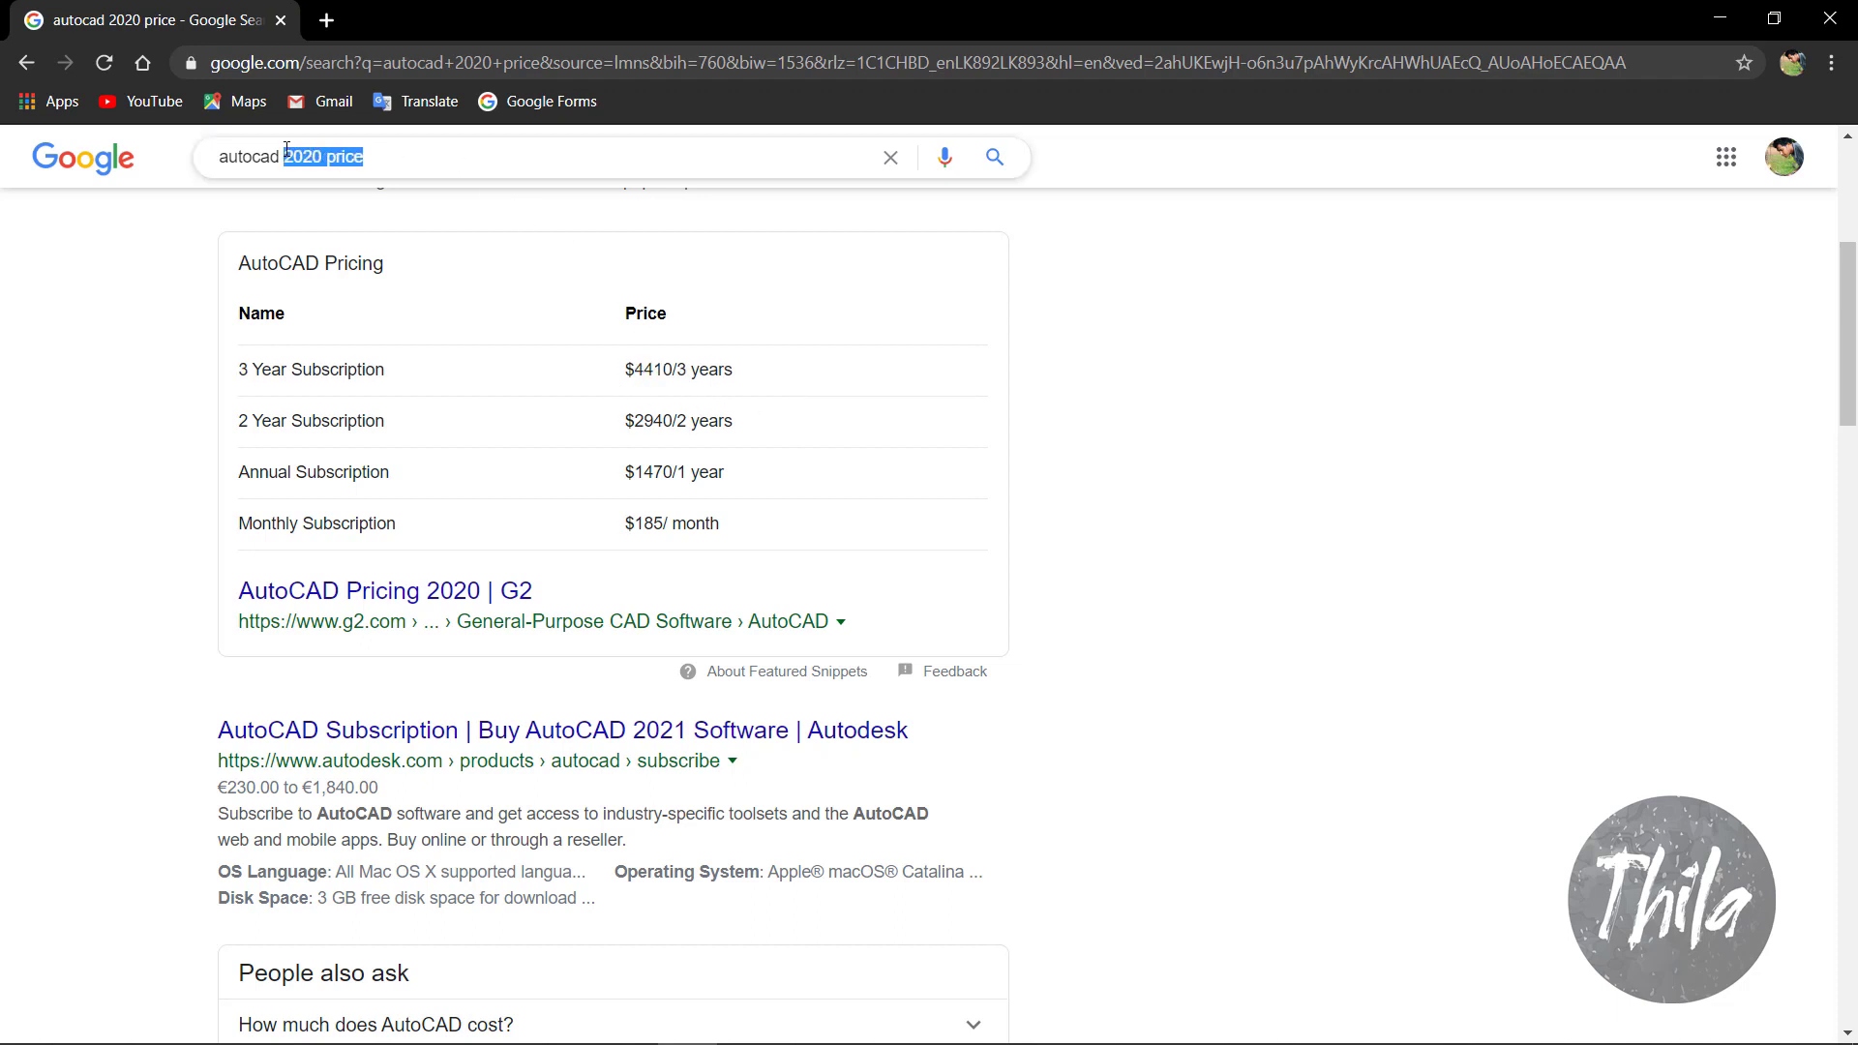
text(st)
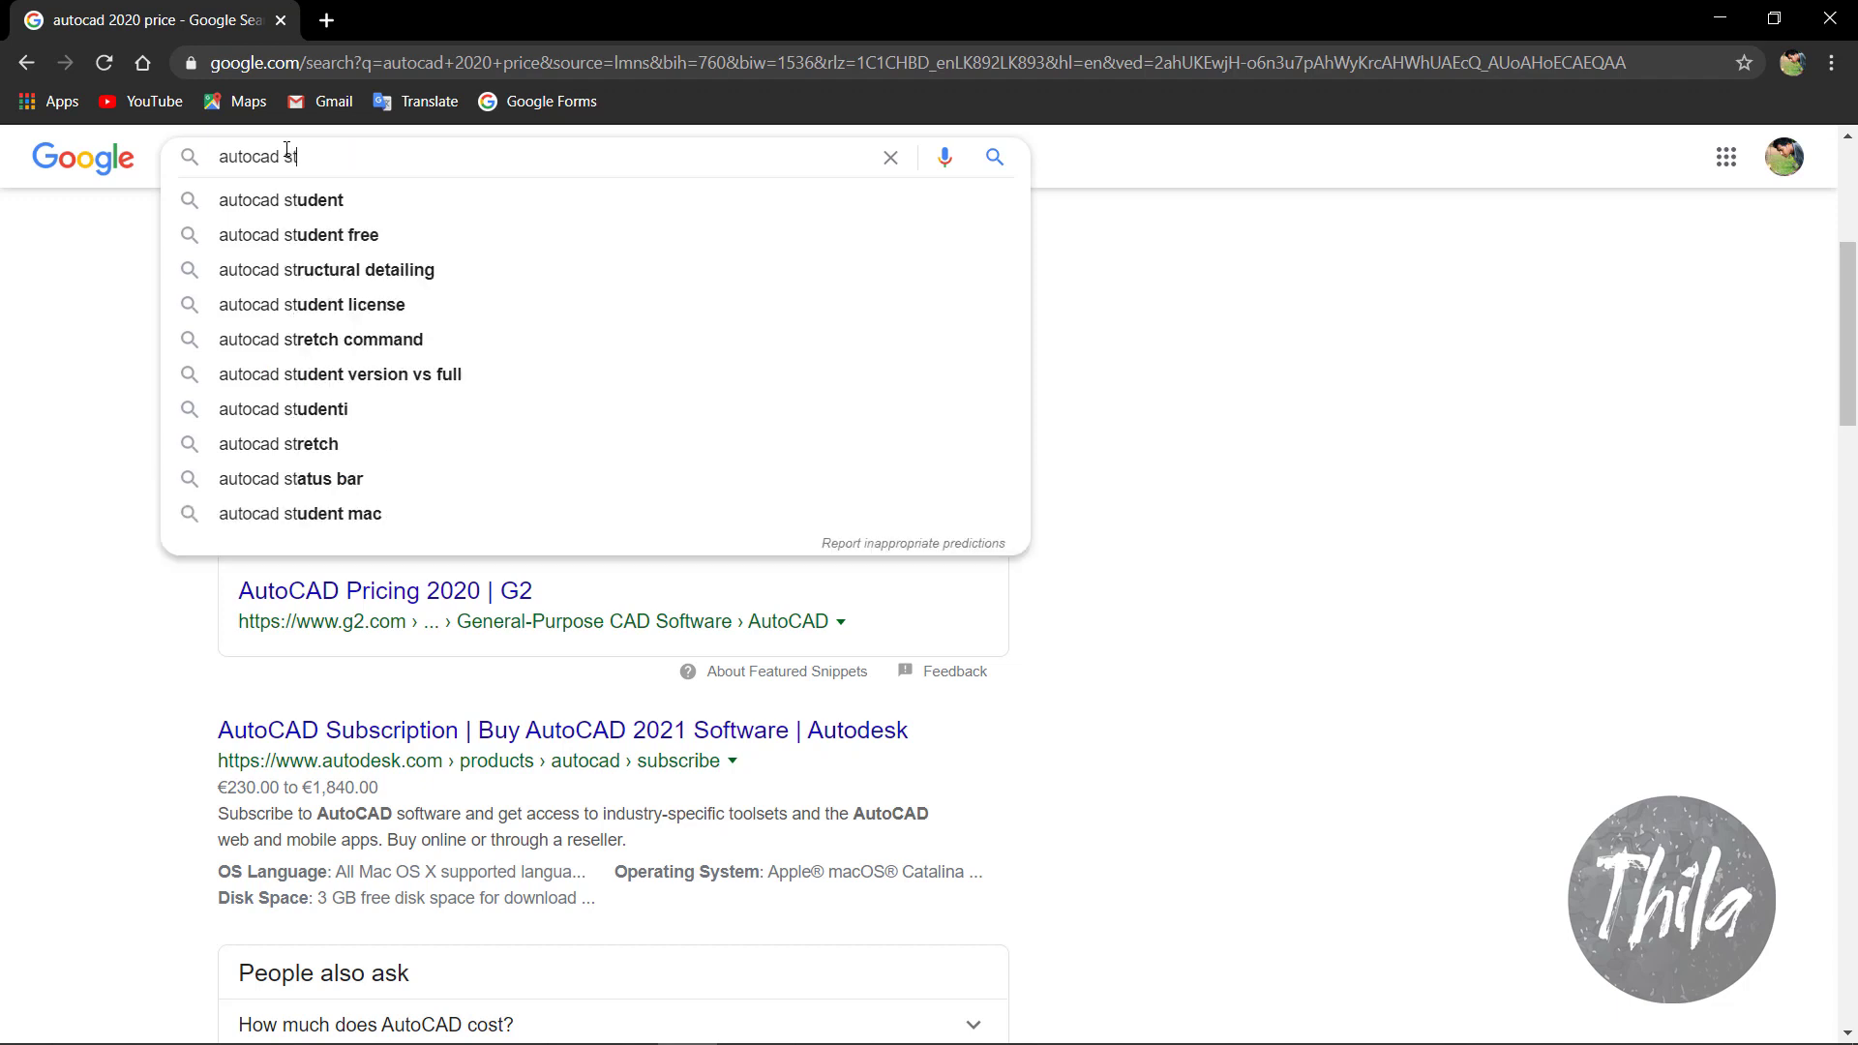
text(udent ver)
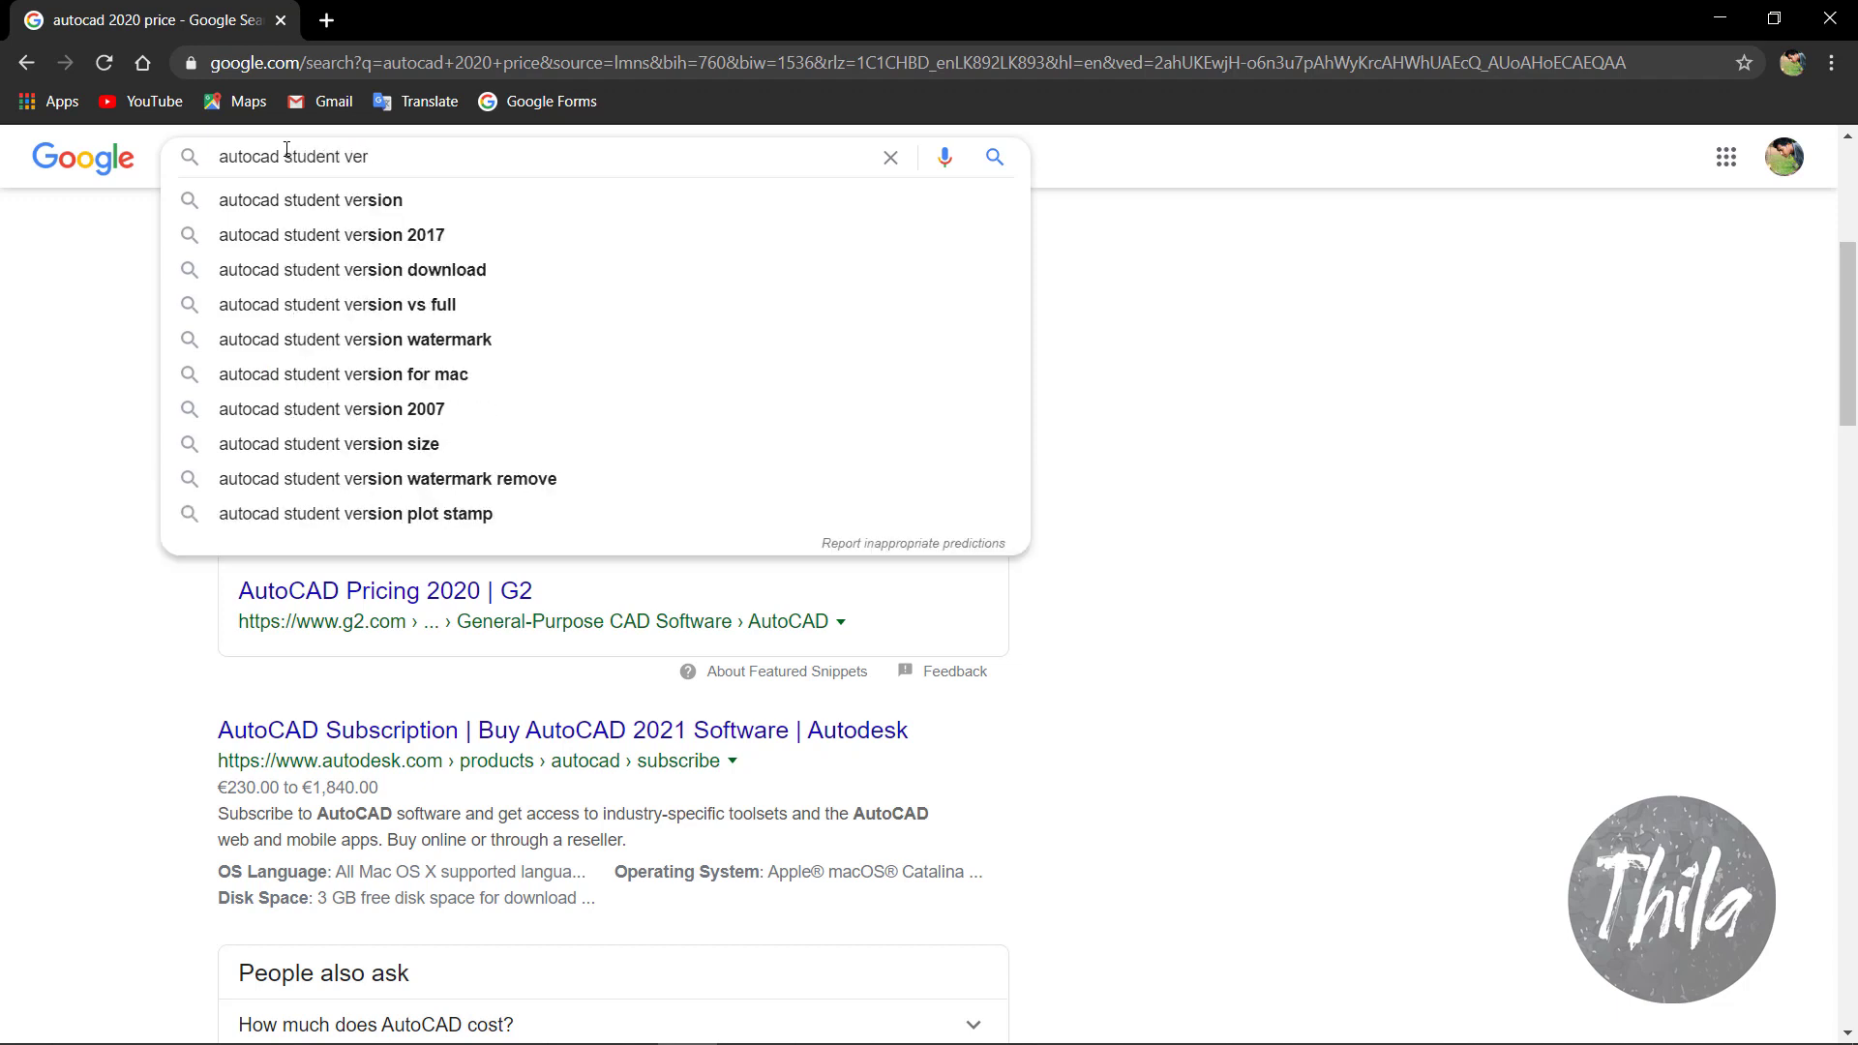
key(Down)
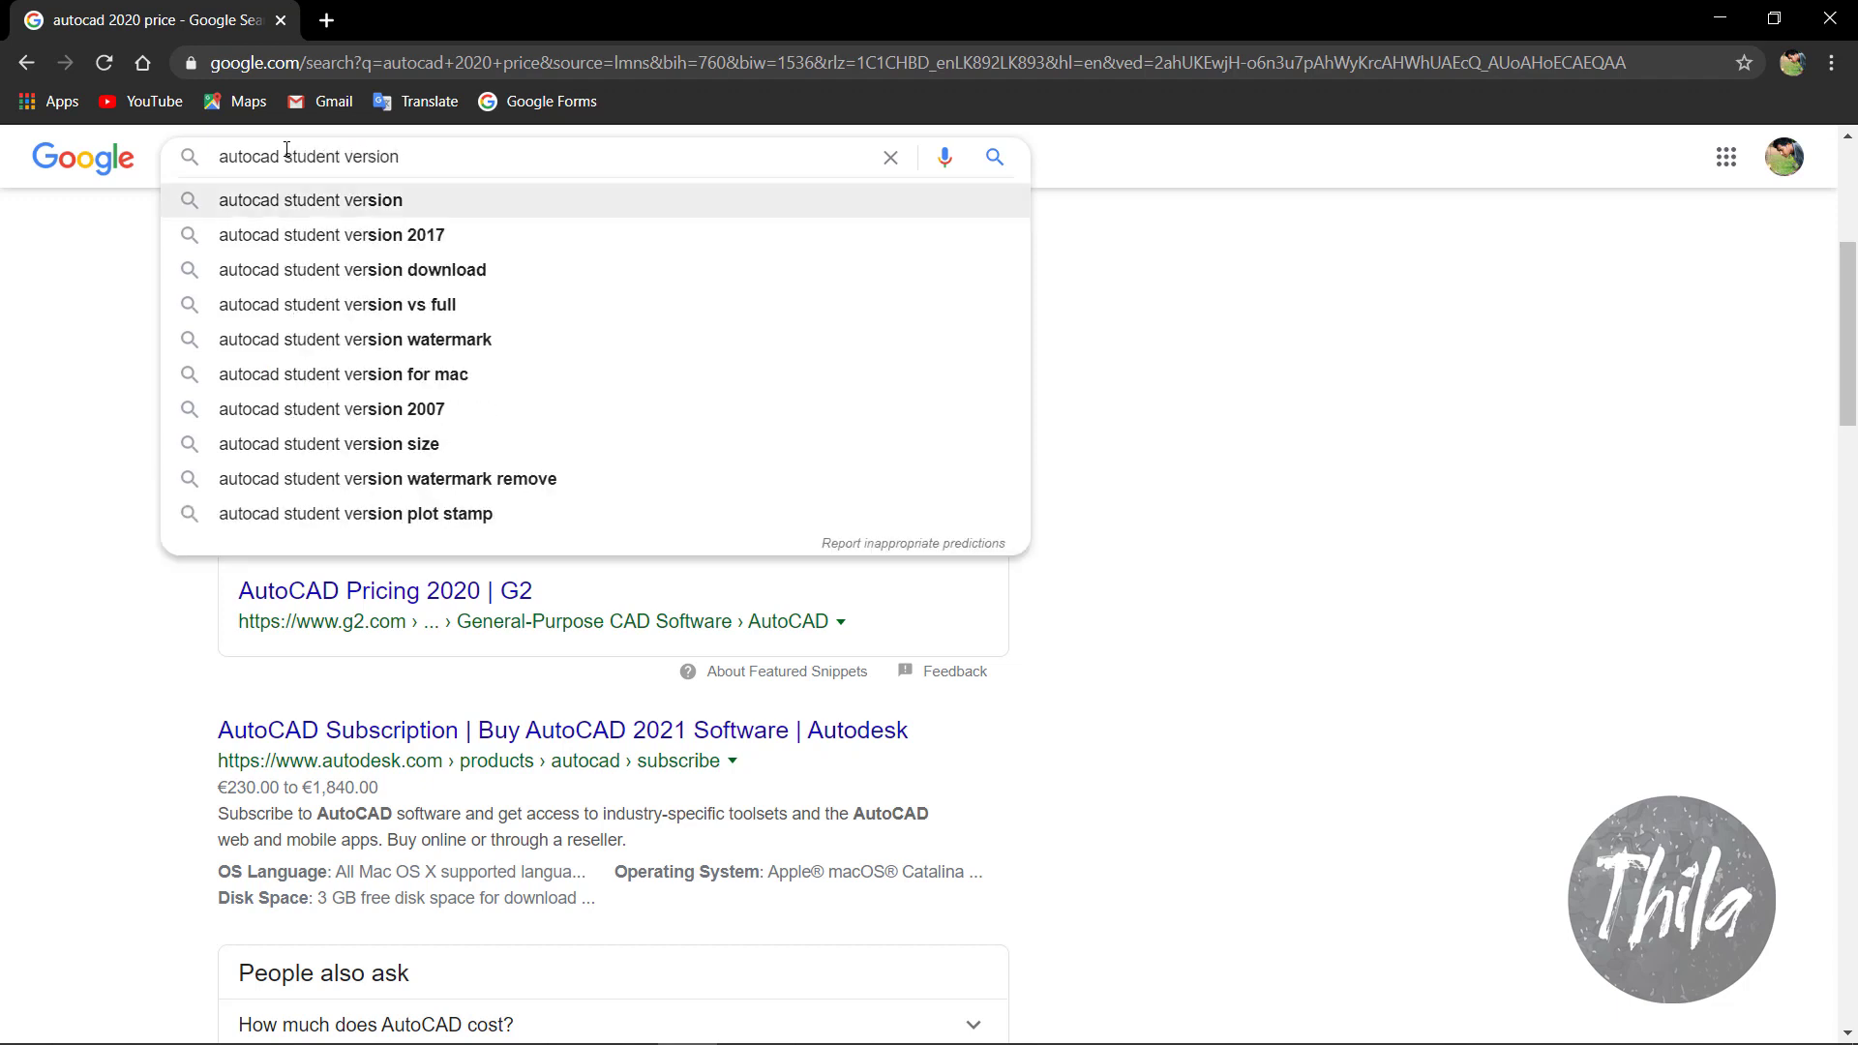
text(2020)
key(Return)
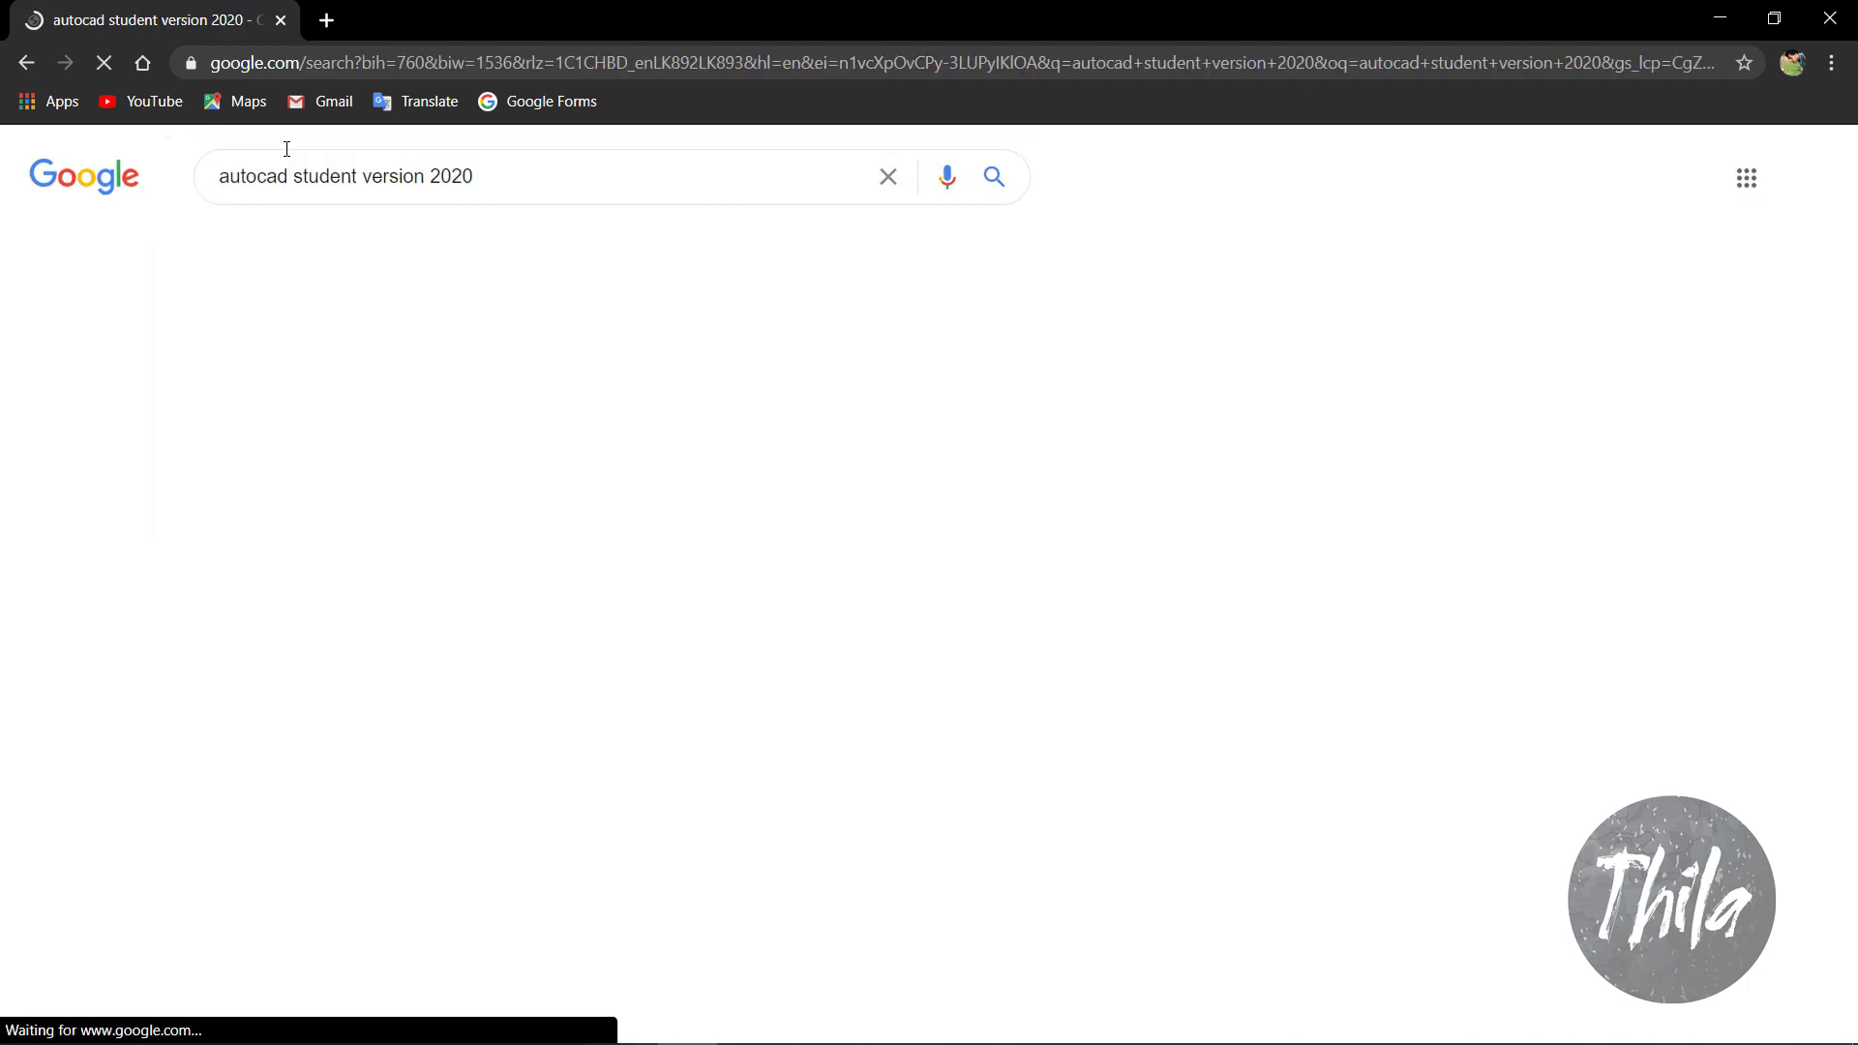
Step: Open Autodesk's free education software page from the search results and look through the products offered
click(373, 353)
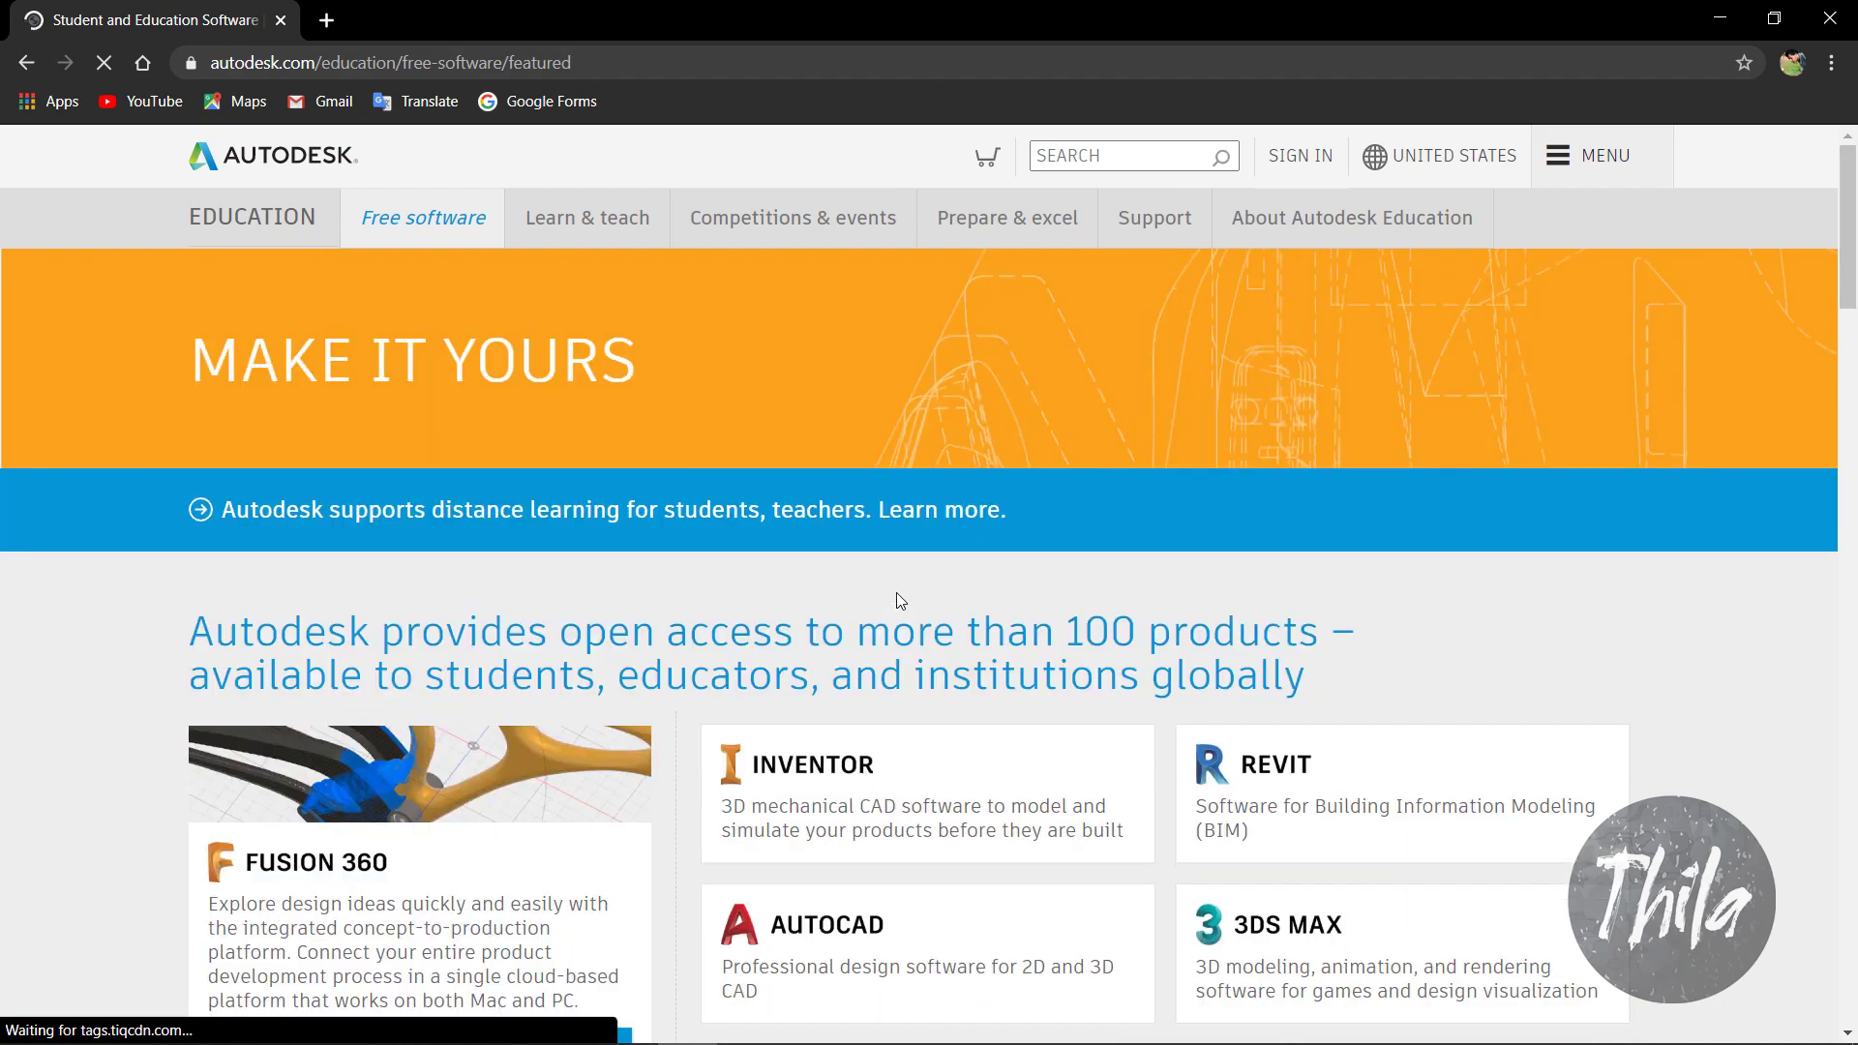
scroll(897, 593, down, 5)
scroll(896, 600, down, 5)
scroll(885, 594, up, 15)
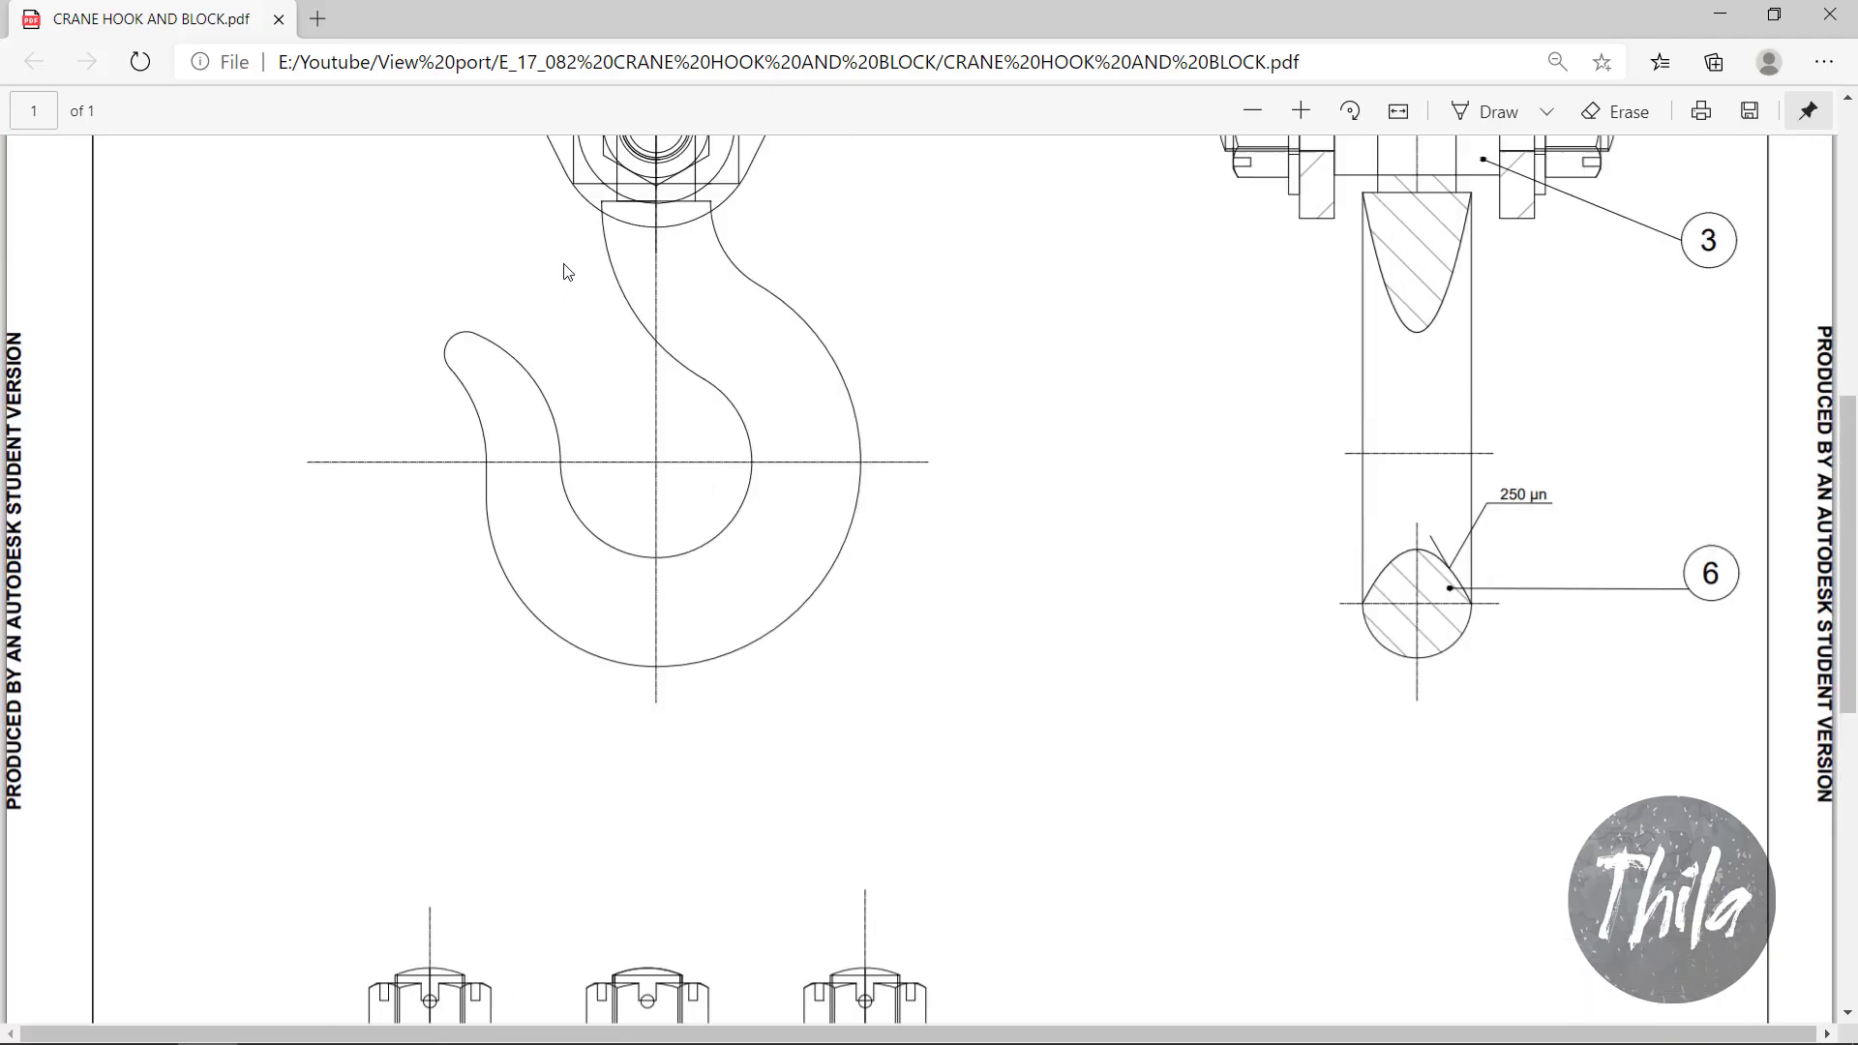
Step: Switch to CRANE HOOK AND BLOCK.pdf in Microsoft Edge and examine the Autodesk student version stamp along the page edges
scroll(567, 272, up, 10)
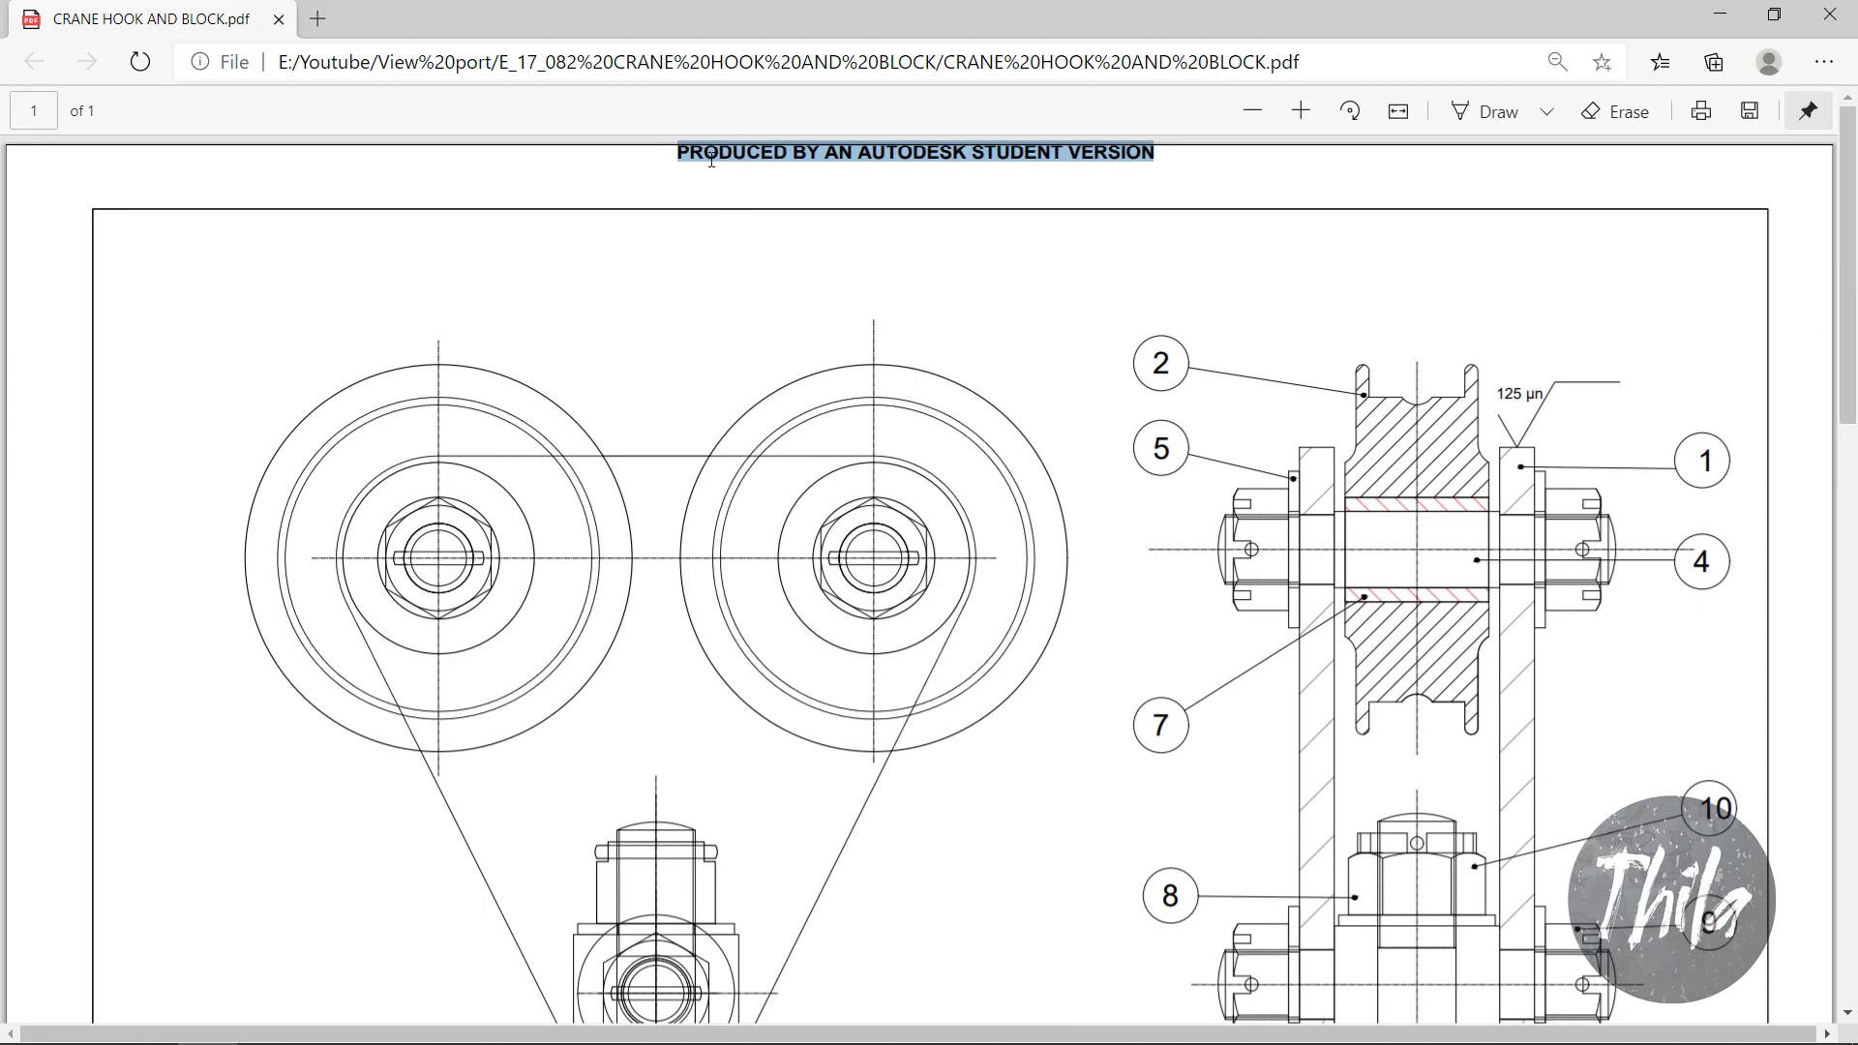
drag(695, 160, 1021, 179)
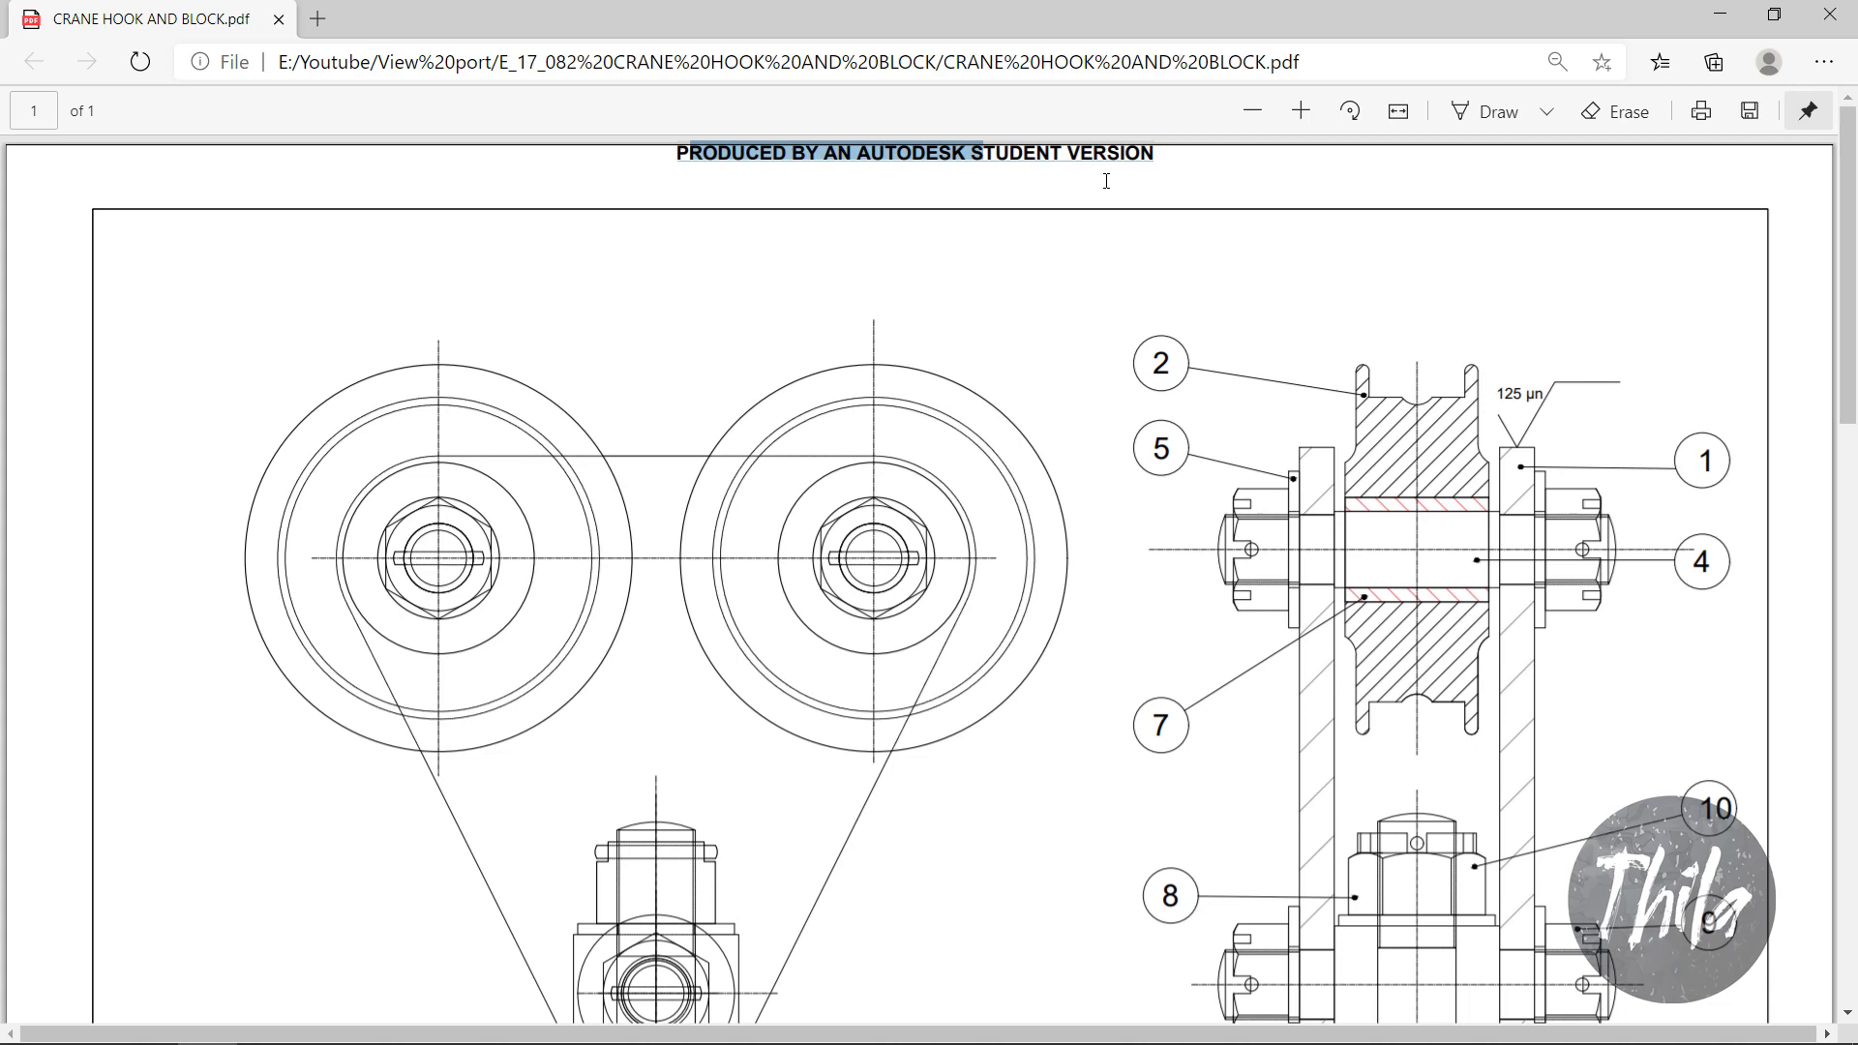
drag(1144, 176, 1161, 172)
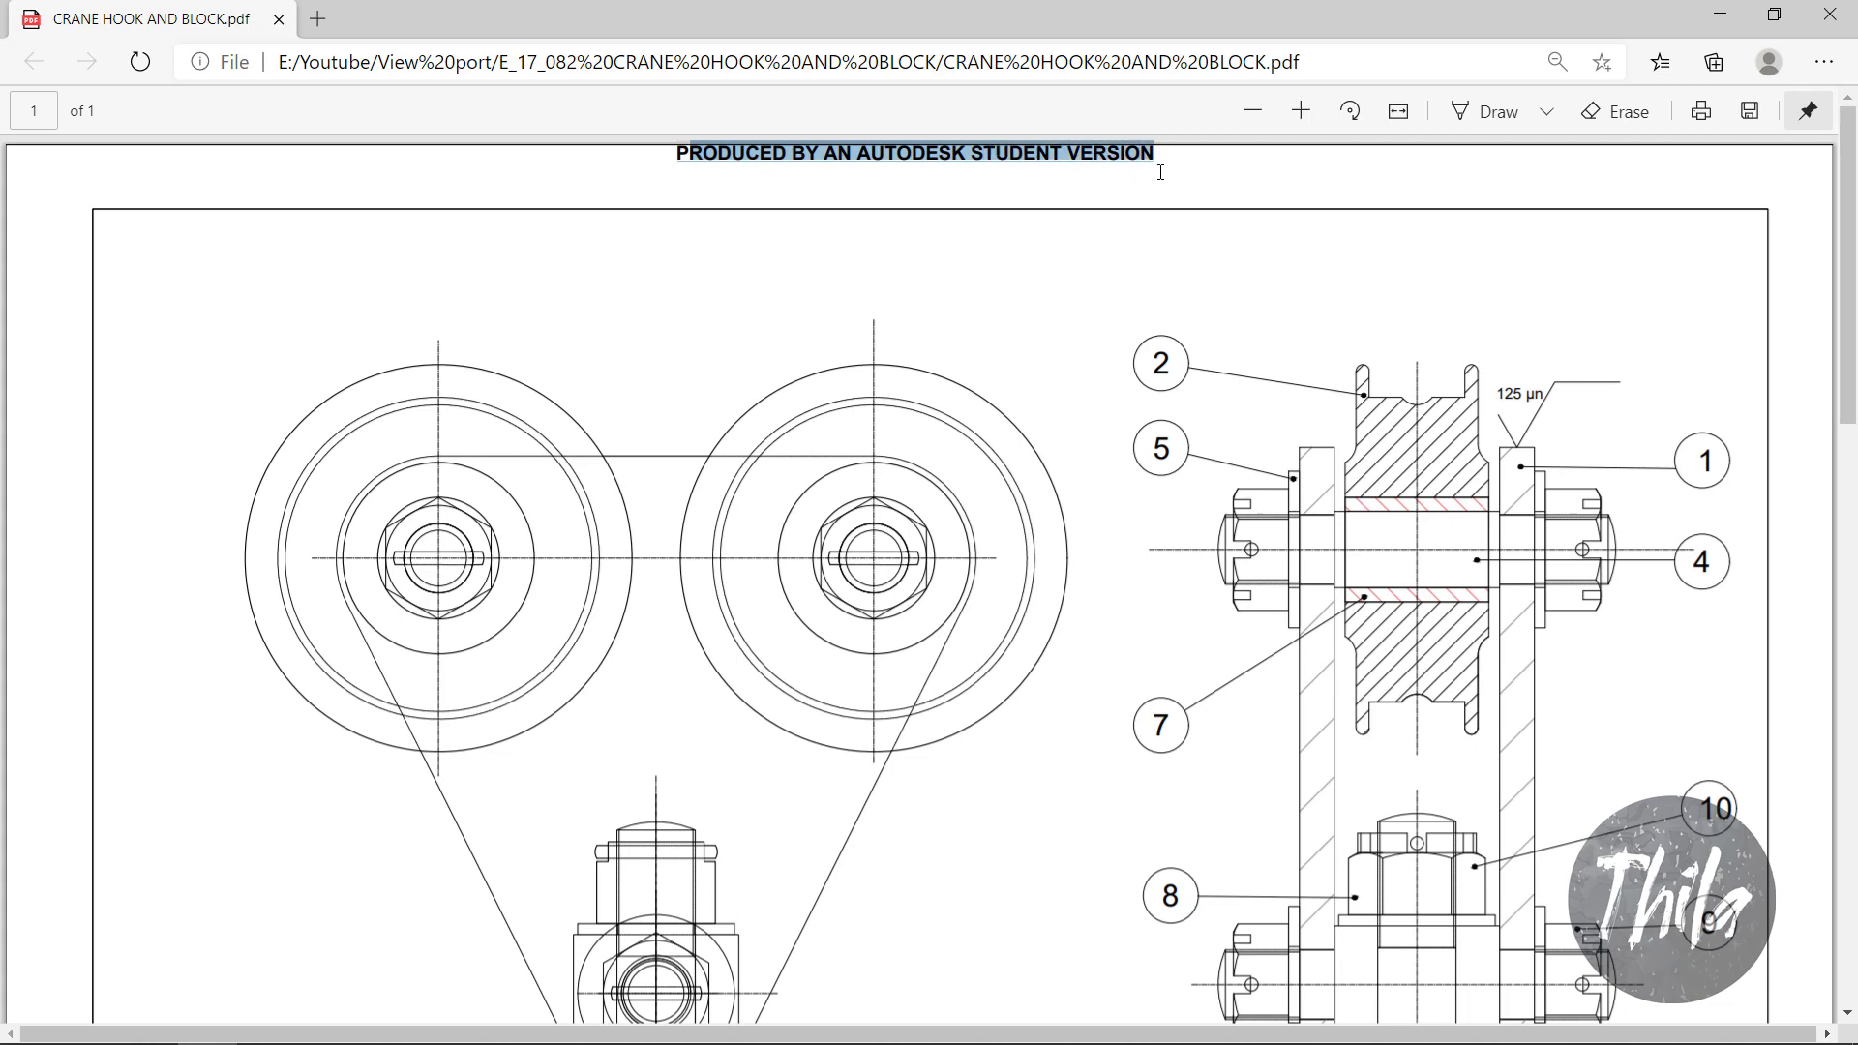
click(673, 158)
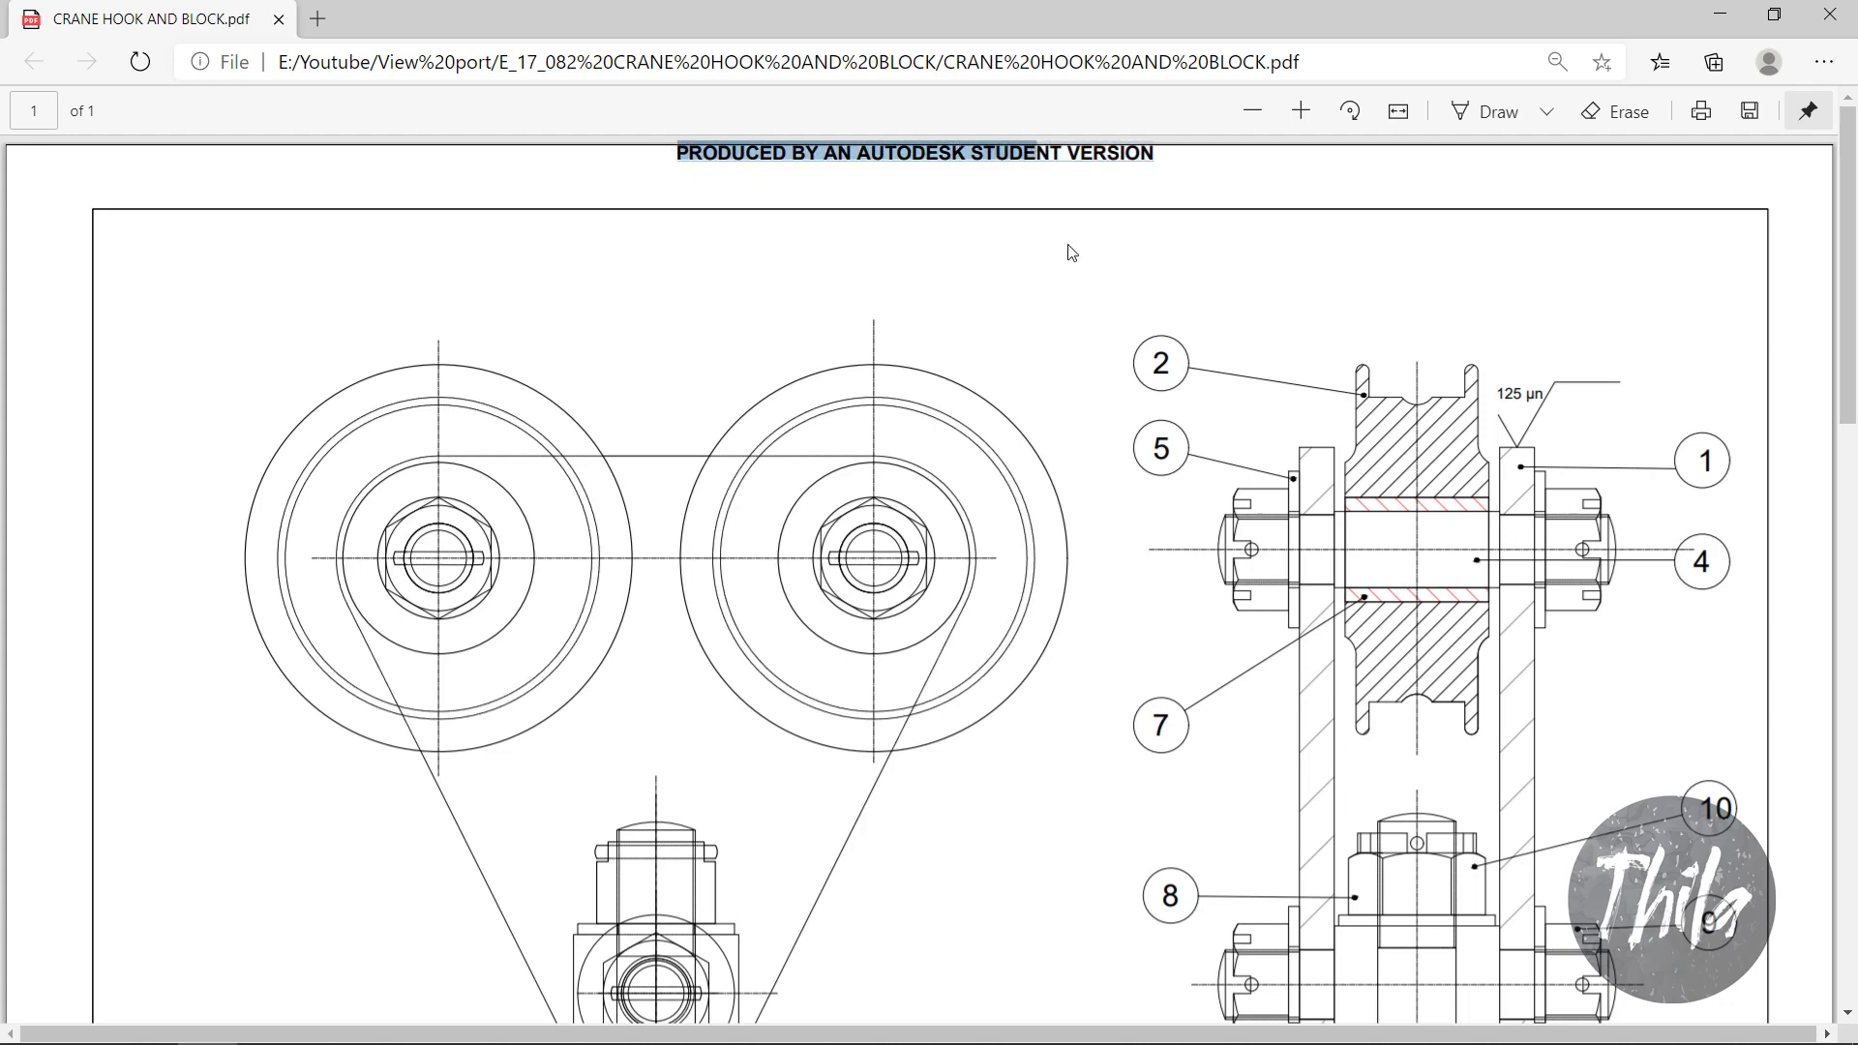
scroll(1070, 249, down, 6)
scroll(1134, 406, down, 1)
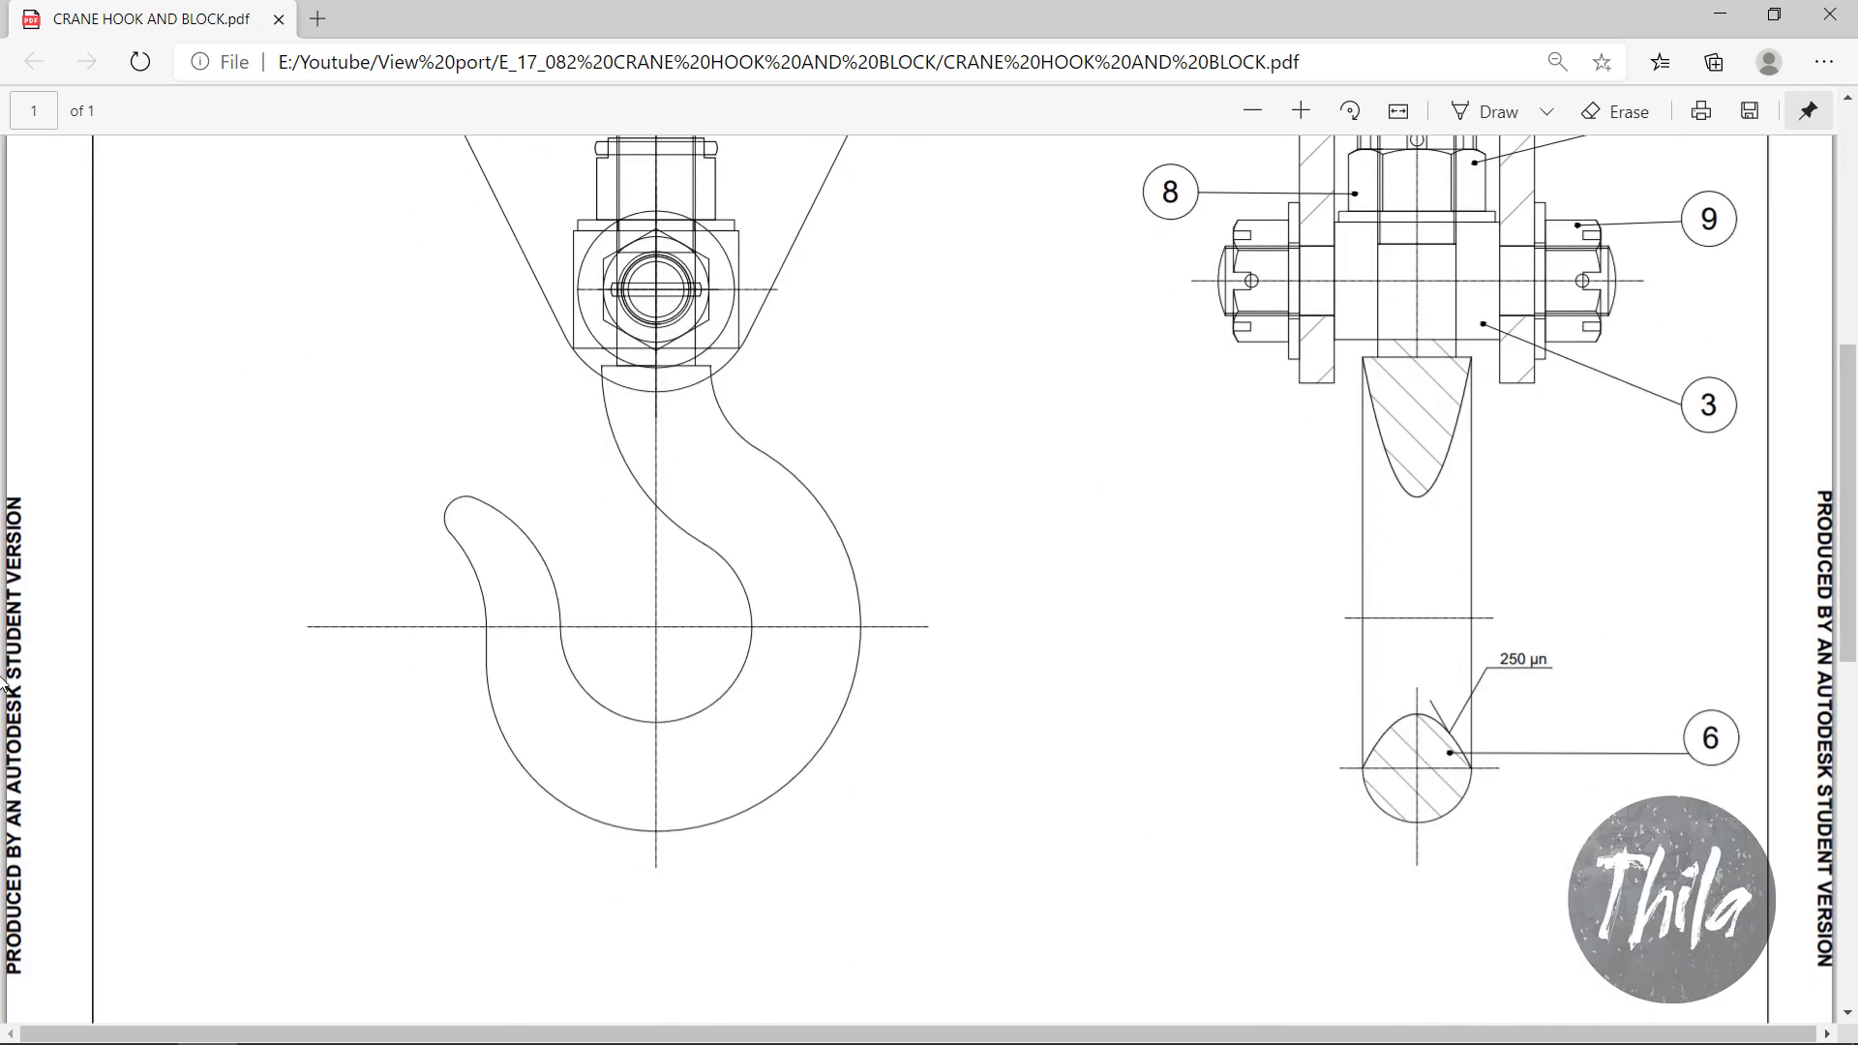